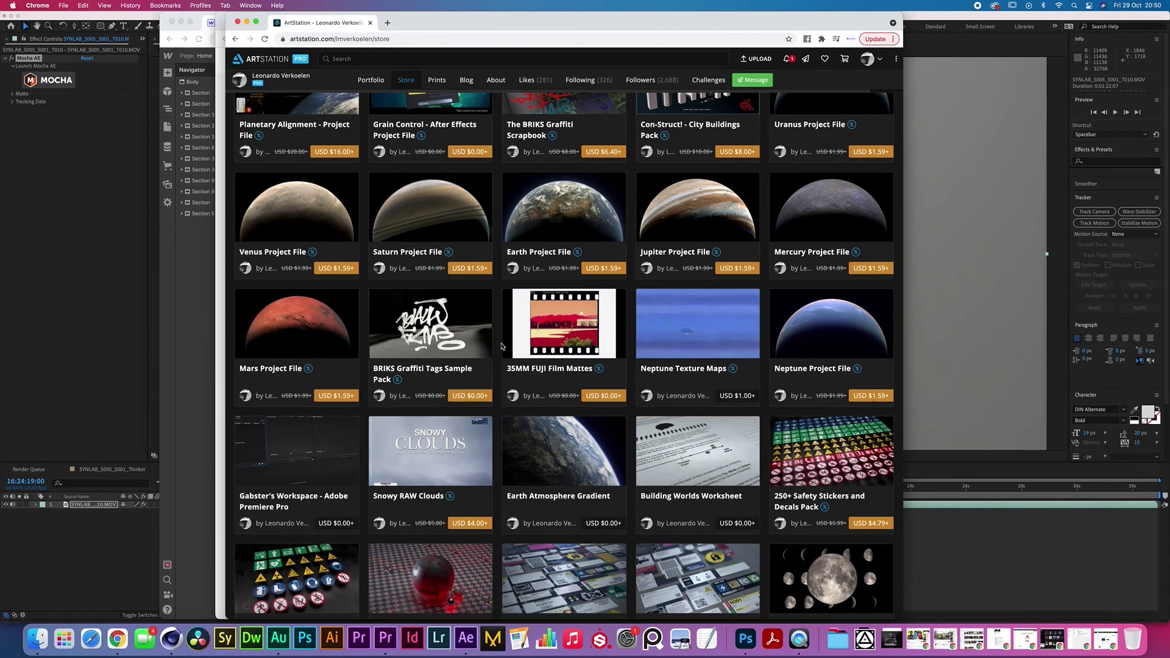
# Scroll down through the project files on the ArtStation store page
pyautogui.scroll(-3, 501, 346)
pyautogui.scroll(-3, 500, 346)
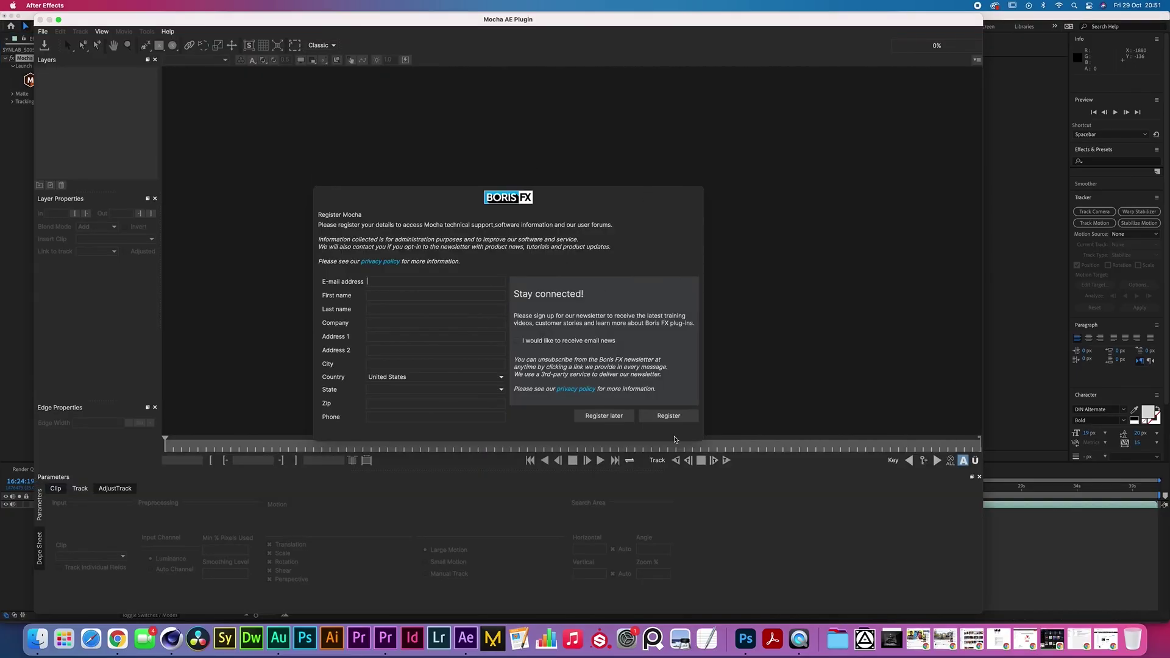
# Dismiss Mocha's registration prompt with Register later and zoom in on the marker box
pyautogui.click(621, 420)
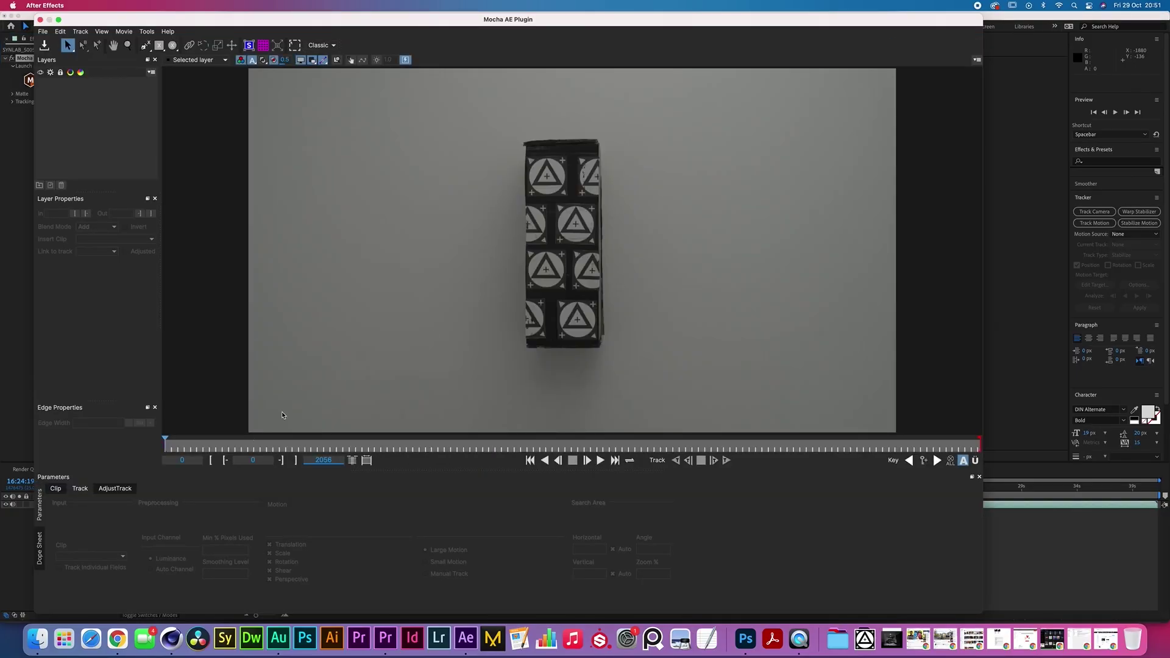
pyautogui.press('z')
pyautogui.moveTo(593, 250)
pyautogui.mouseDown()
pyautogui.moveTo(574, 288)
pyautogui.moveTo(571, 181)
pyautogui.moveTo(611, 285)
pyautogui.moveTo(609, 340)
pyautogui.mouseUp()
pyautogui.press('x')
pyautogui.press('q')
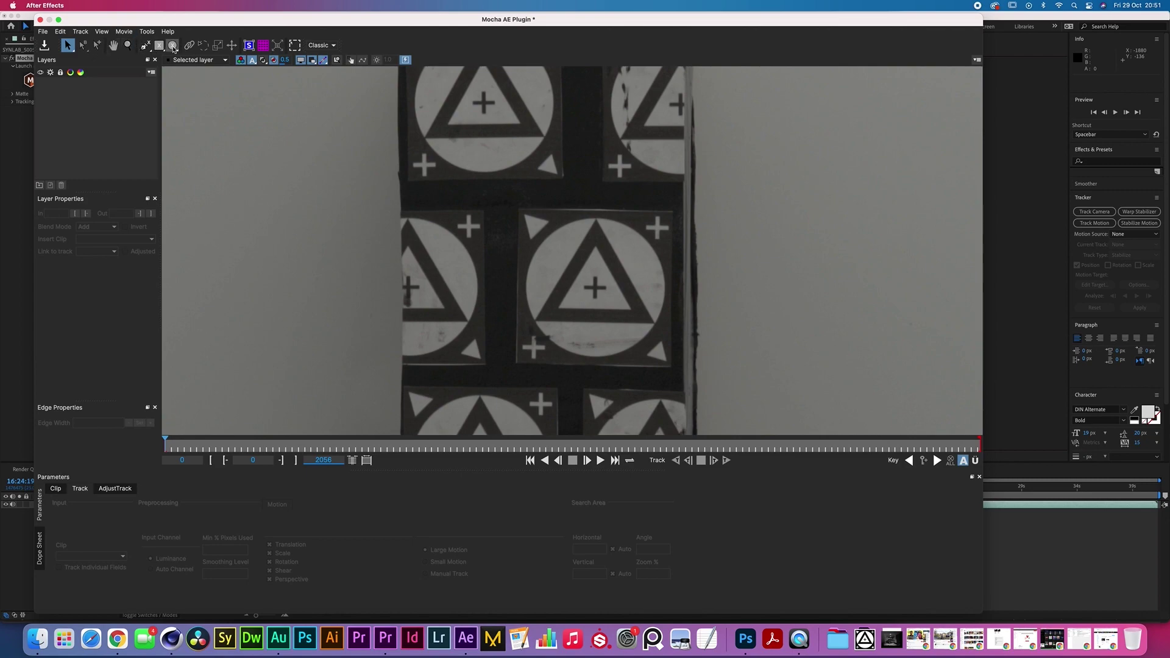
# Draw a closed X-spline on Layer 1 around the central cross in the triangle marker
pyautogui.click(145, 45)
pyautogui.click(590, 272)
pyautogui.click(574, 293)
pyautogui.click(597, 306)
pyautogui.click(584, 302)
pyautogui.click(611, 304)
pyautogui.click(612, 284)
pyautogui.click(603, 273)
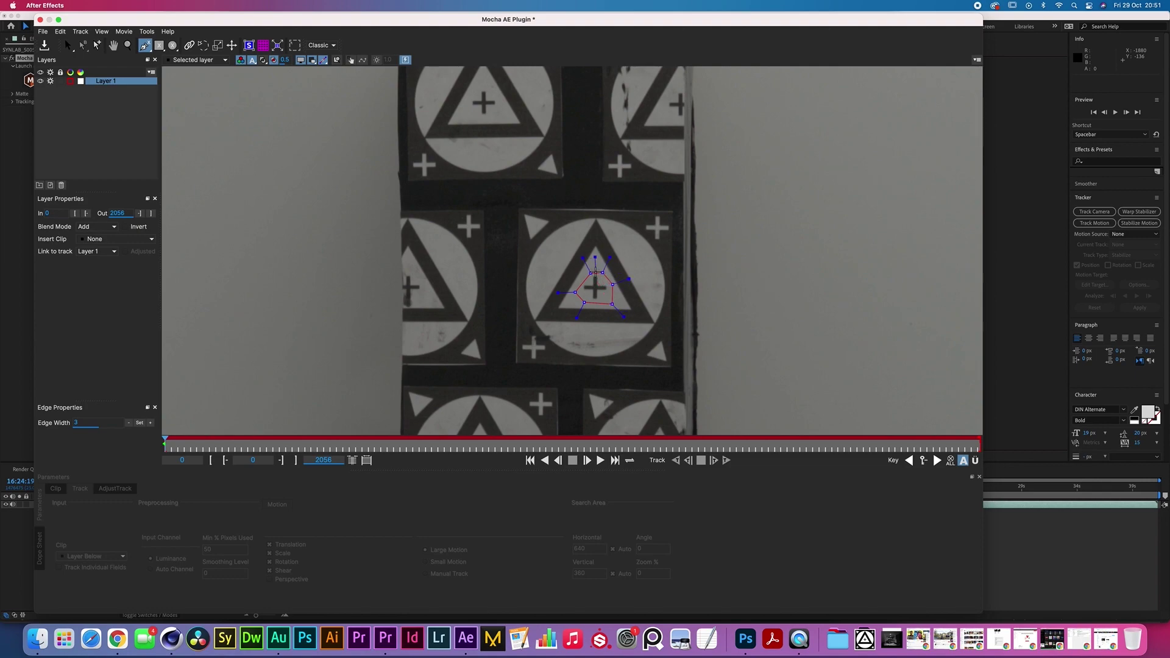
pyautogui.rightClick(603, 274)
# Reshape the spline points to round it around the cross, and set Motion to Small Motion
pyautogui.moveTo(577, 288); pyautogui.dragTo(604, 304)
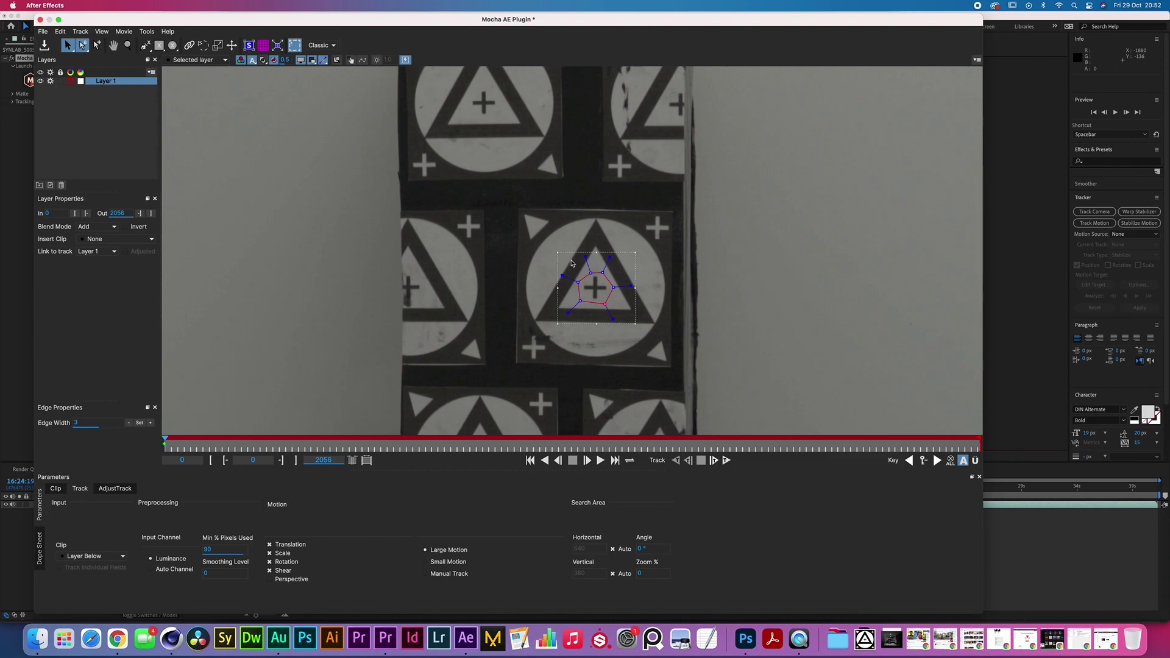
pyautogui.moveTo(613, 317); pyautogui.dragTo(602, 313)
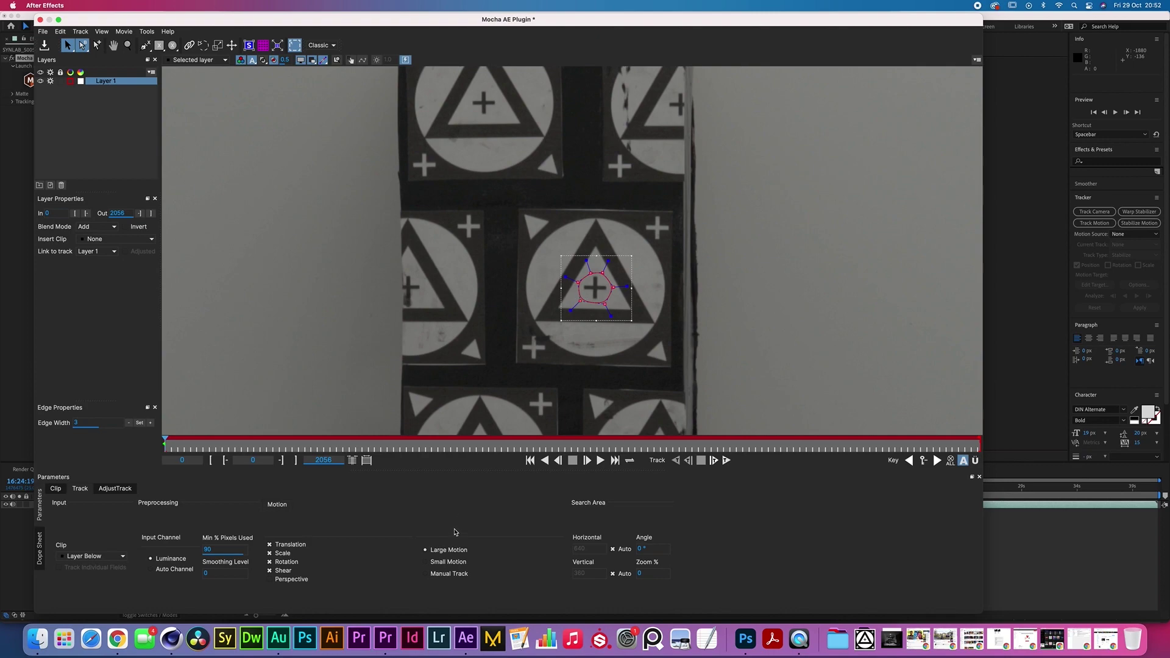
pyautogui.click(425, 563)
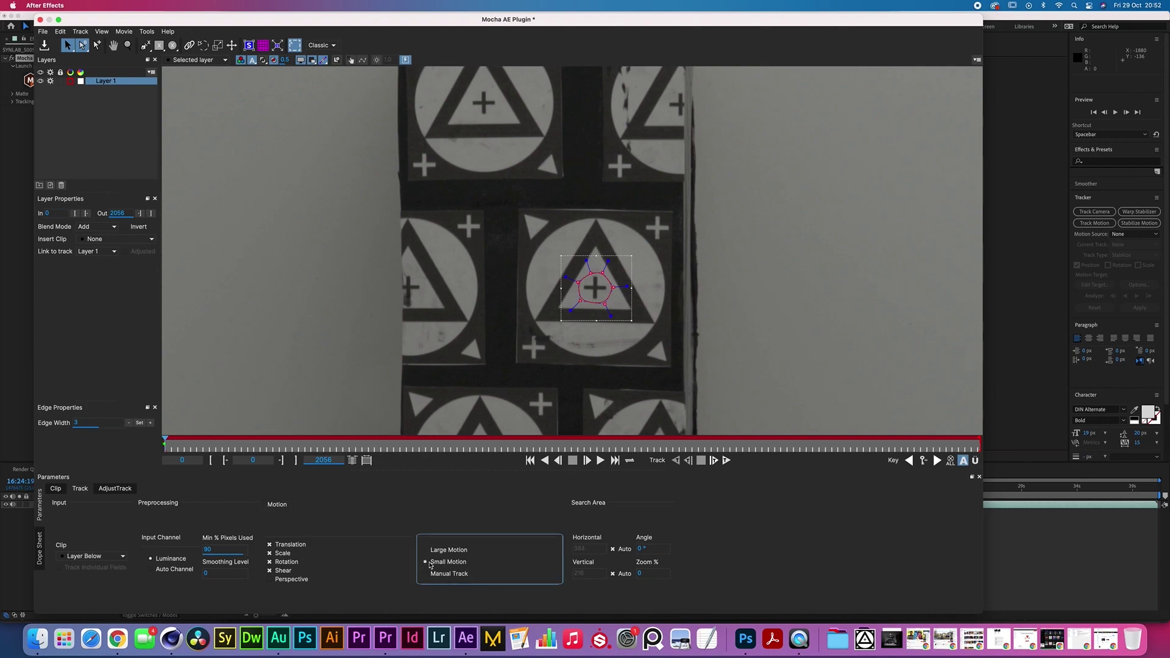
# Nudge the spline's outer edge slightly right and track Layer 1 forward through the clip
pyautogui.click(578, 284)
pyautogui.moveTo(577, 283); pyautogui.dragTo(579, 286)
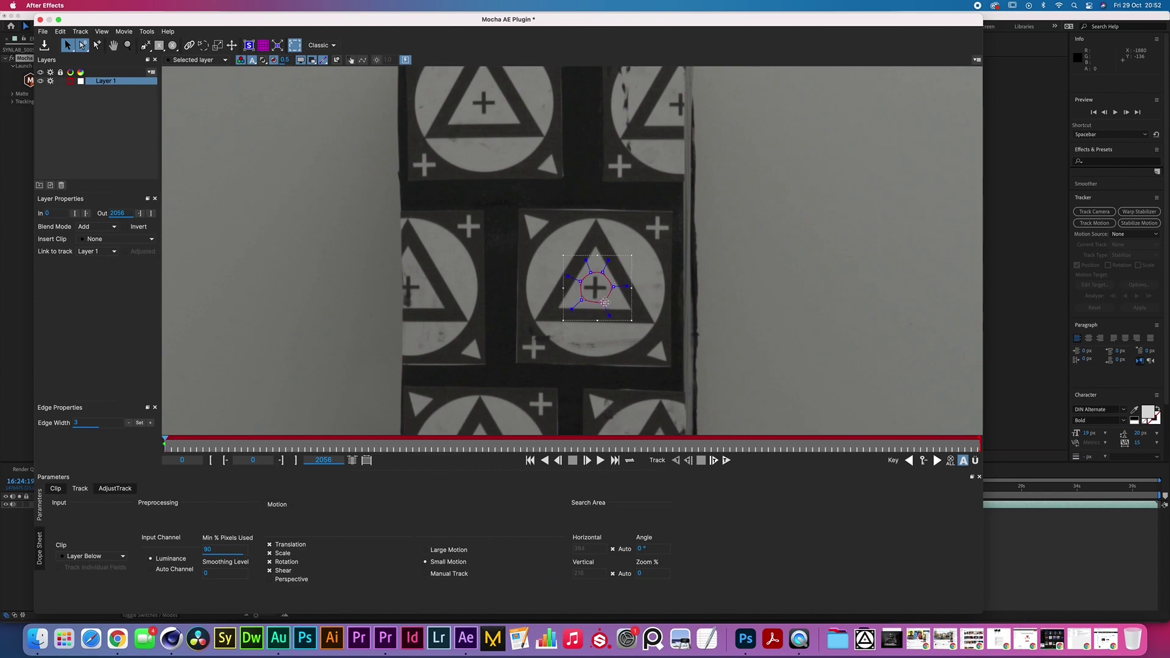
pyautogui.click(726, 460)
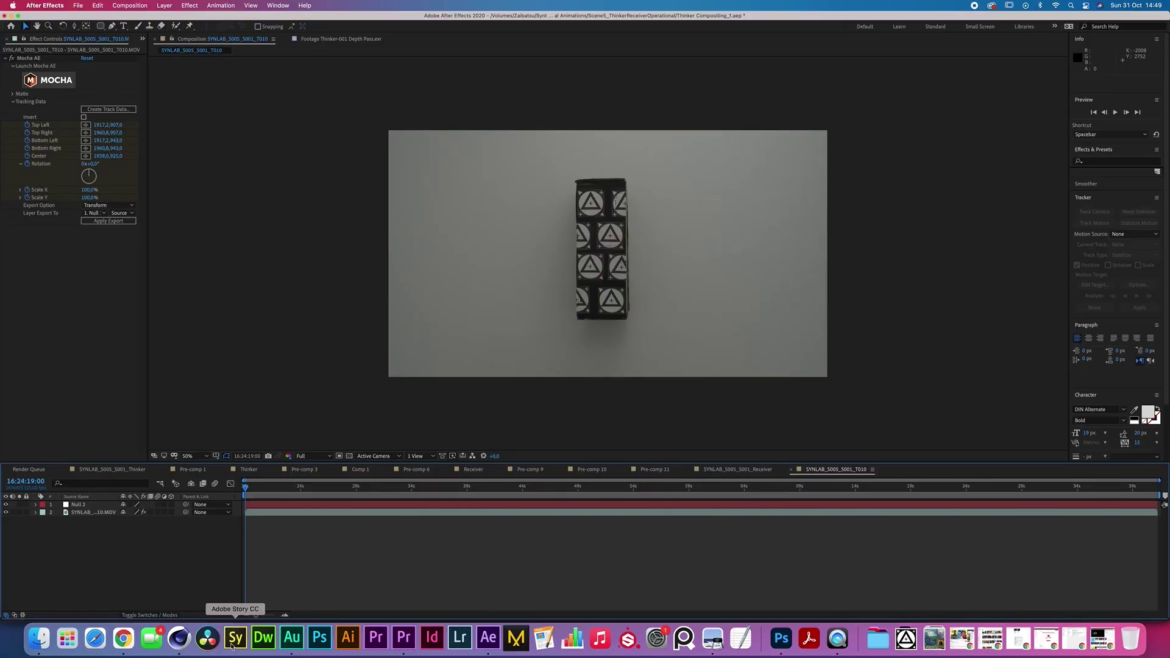
# On the marker-box clip's Mocha AE effect, create track data from Layer 1
pyautogui.click(100, 505)
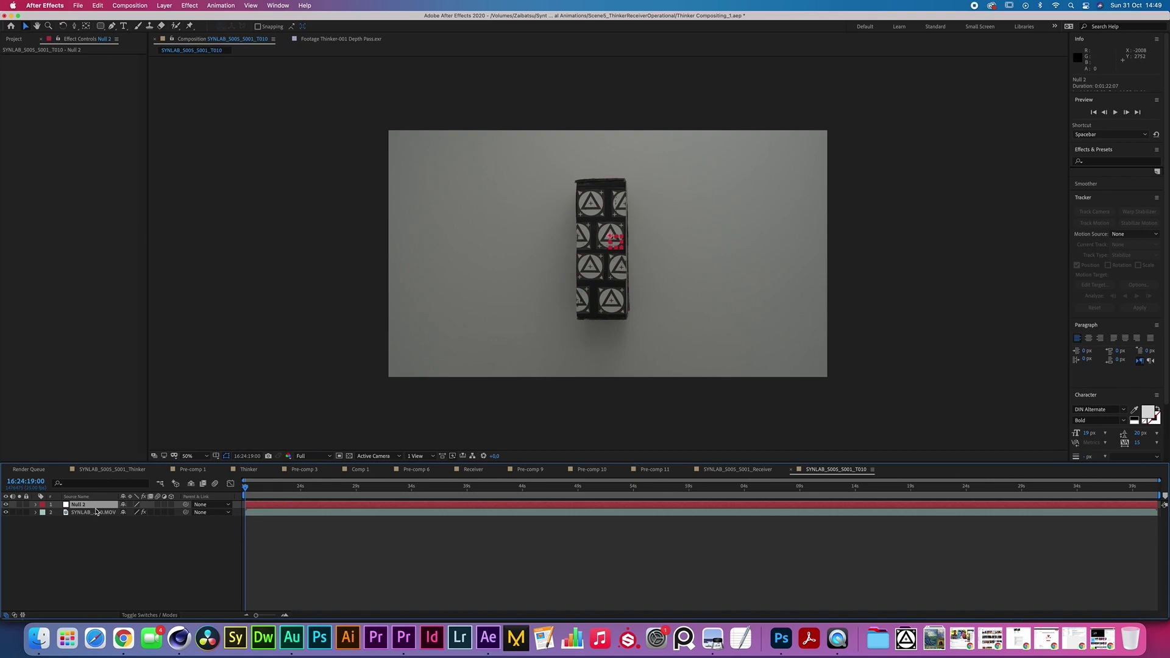
pyautogui.click(100, 513)
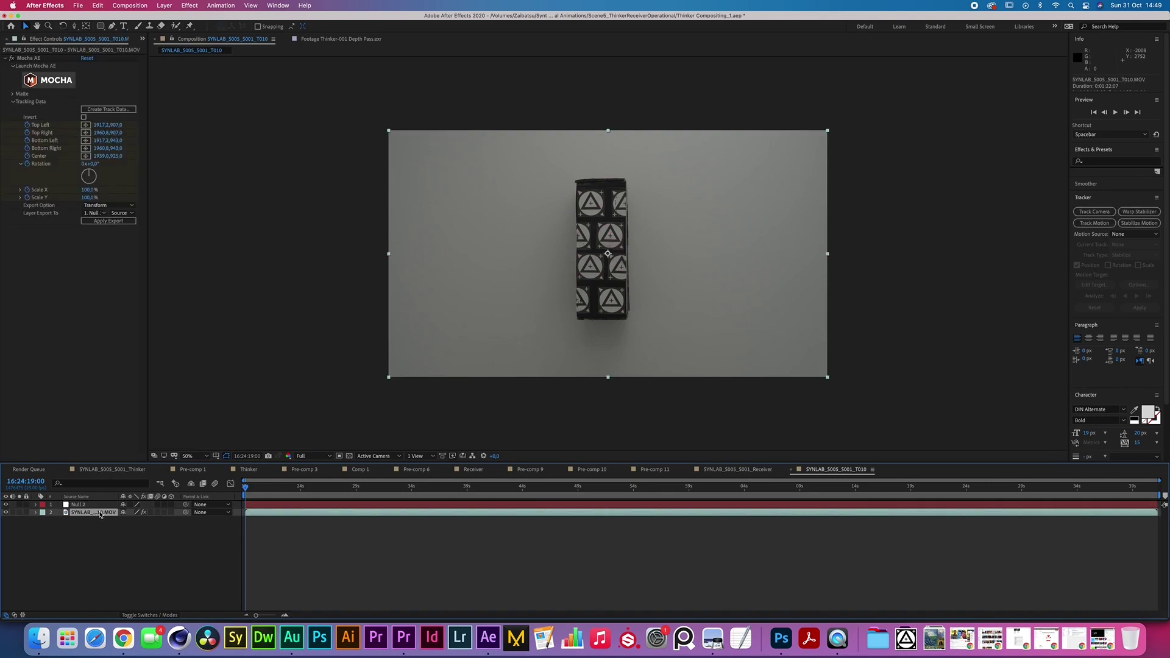
pyautogui.click(33, 59)
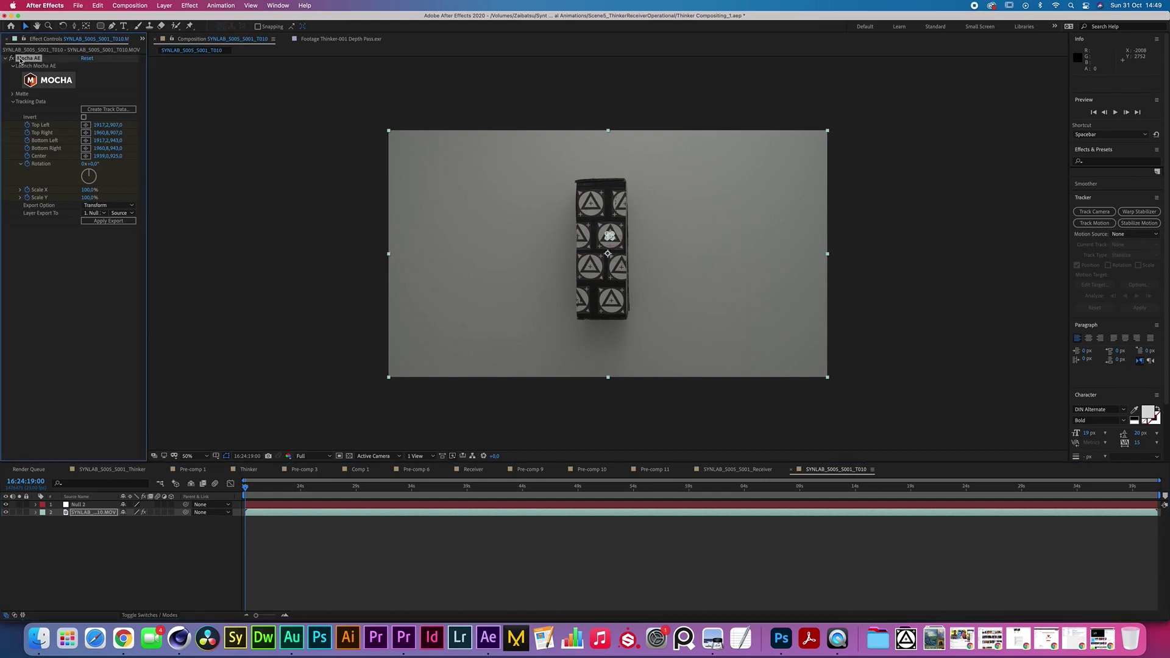
pyautogui.click(101, 111)
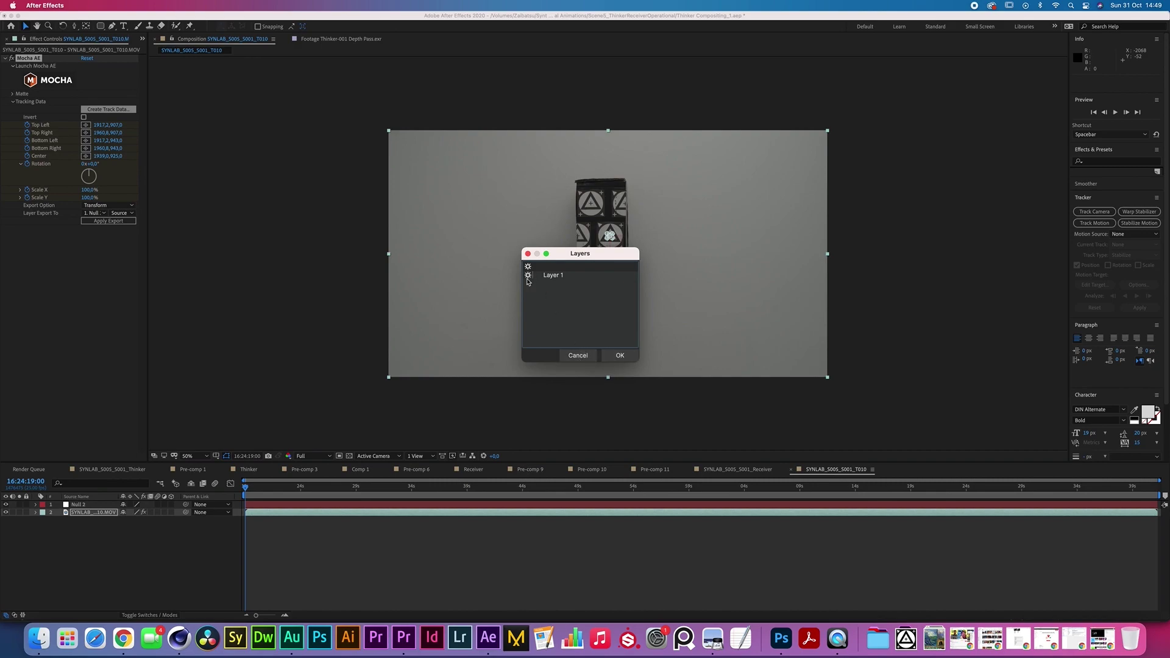
pyautogui.click(528, 254)
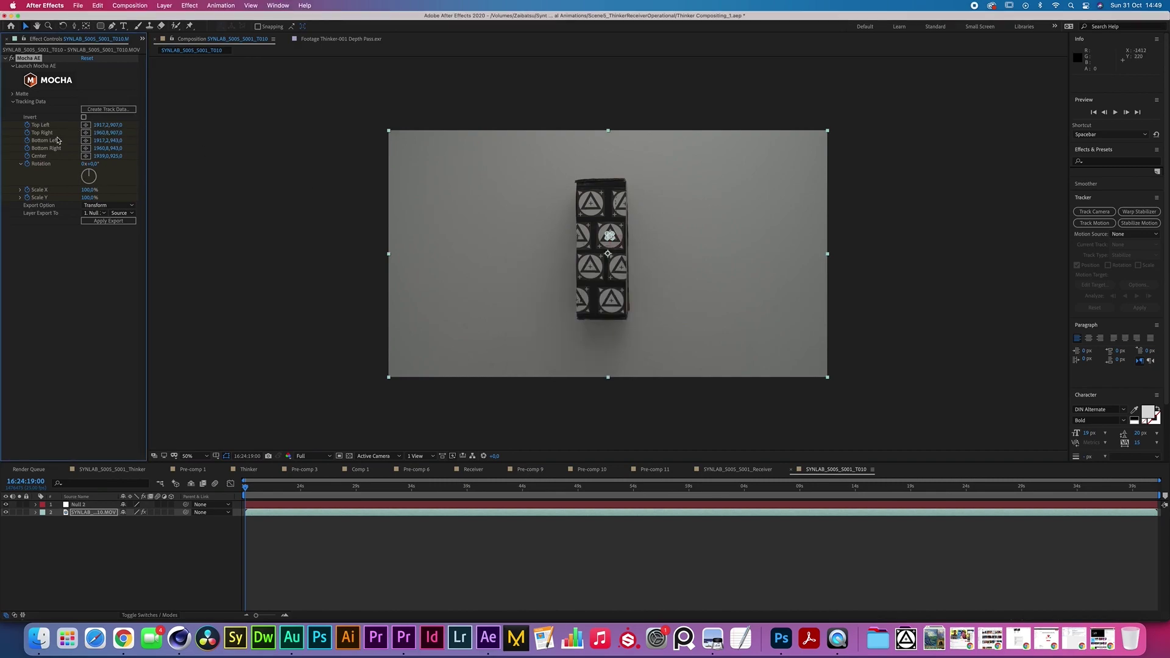
# Set Export Option to Transform with Layer Export To the null, then select Null 2
pyautogui.click(113, 206)
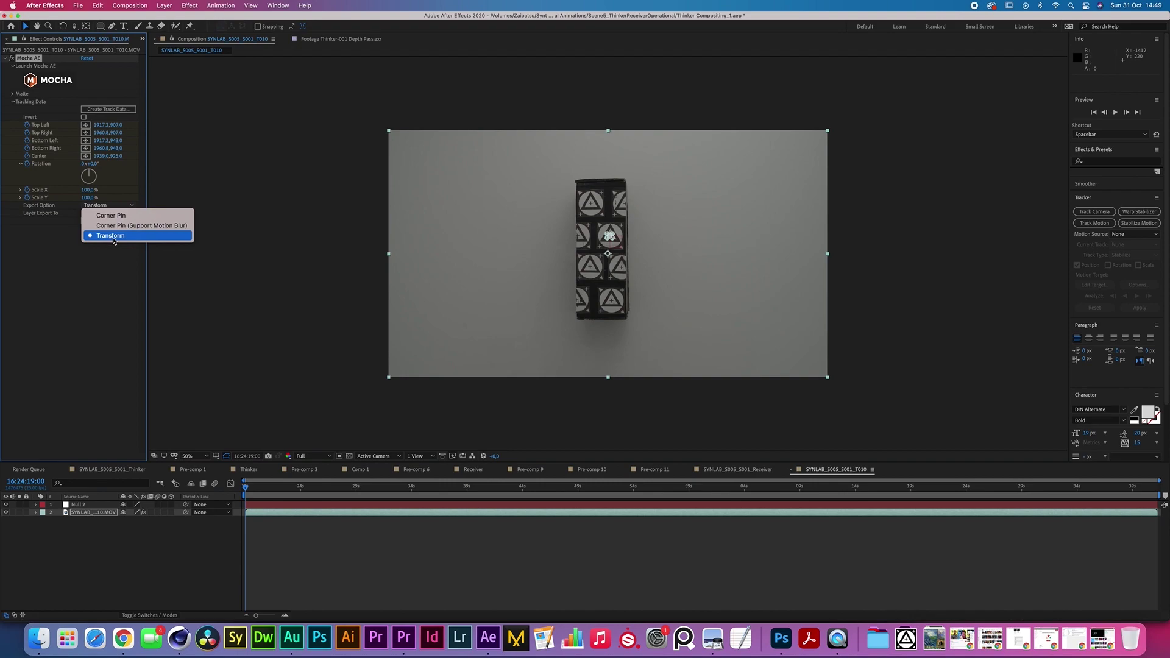
pyautogui.click(115, 237)
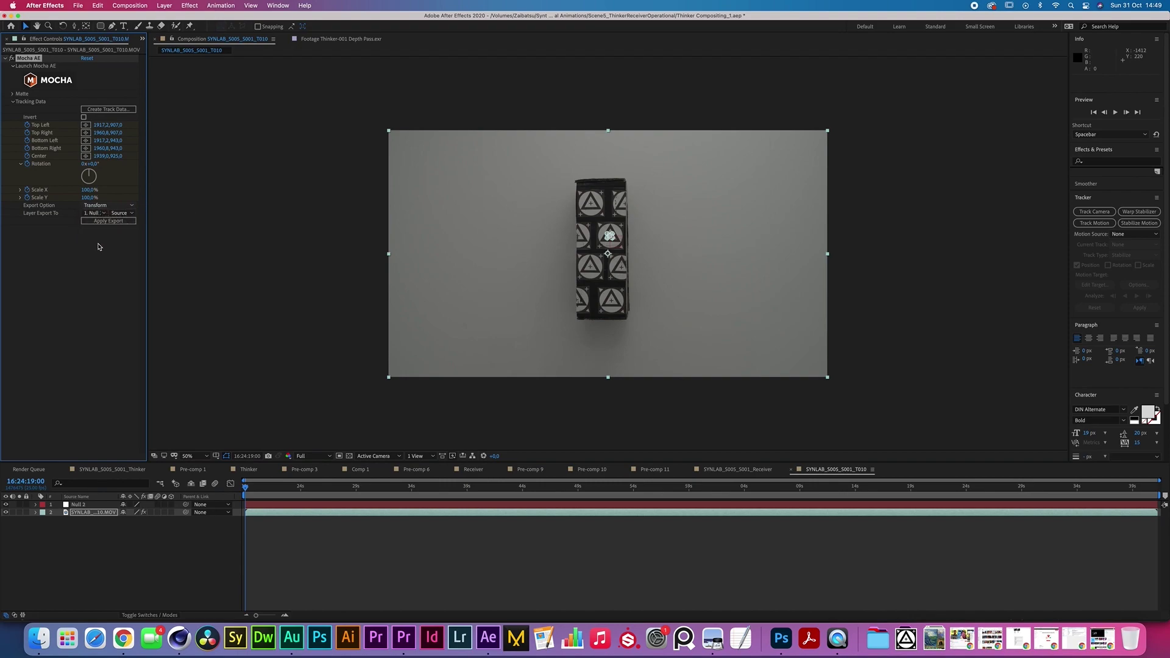
pyautogui.click(92, 212)
pyautogui.click(88, 280)
pyautogui.click(134, 547)
pyautogui.click(94, 504)
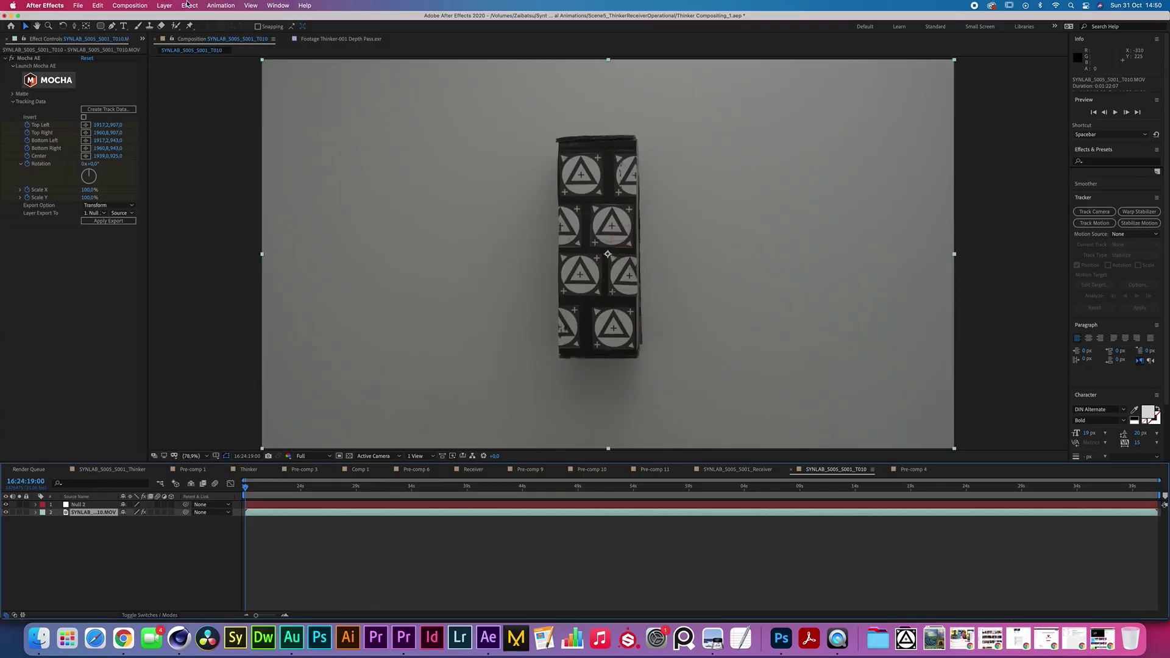
# Apply Bezier Warp to the clip and set both top vertex Y values to 40
pyautogui.click(189, 6)
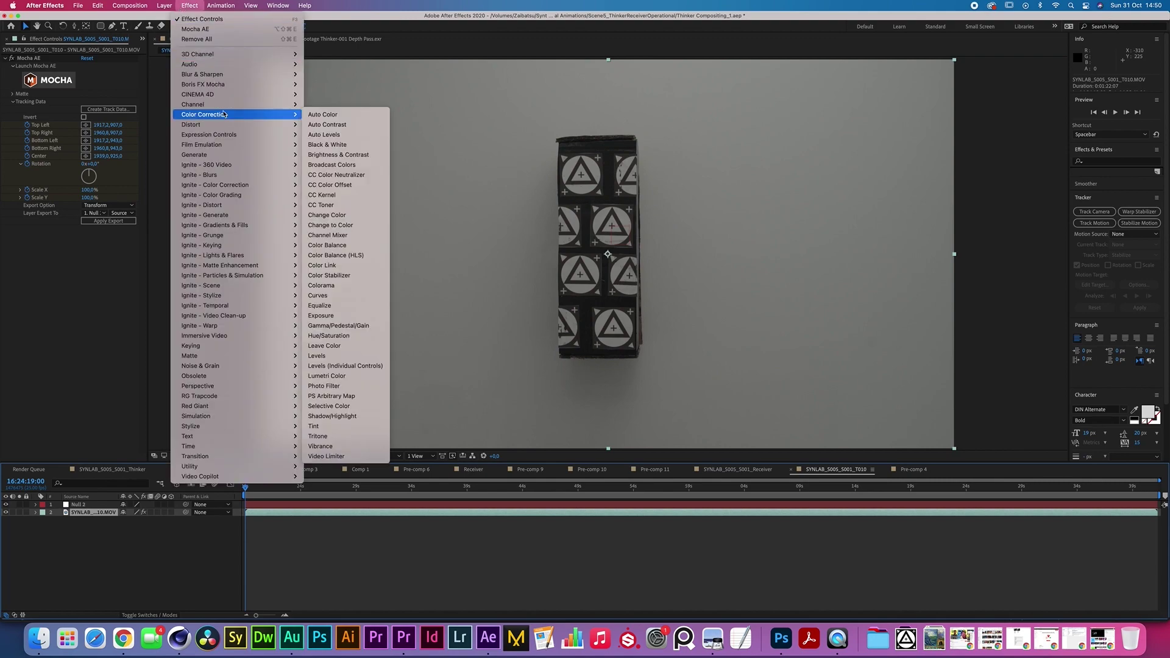
pyautogui.moveTo(222, 125)
pyautogui.click(316, 126)
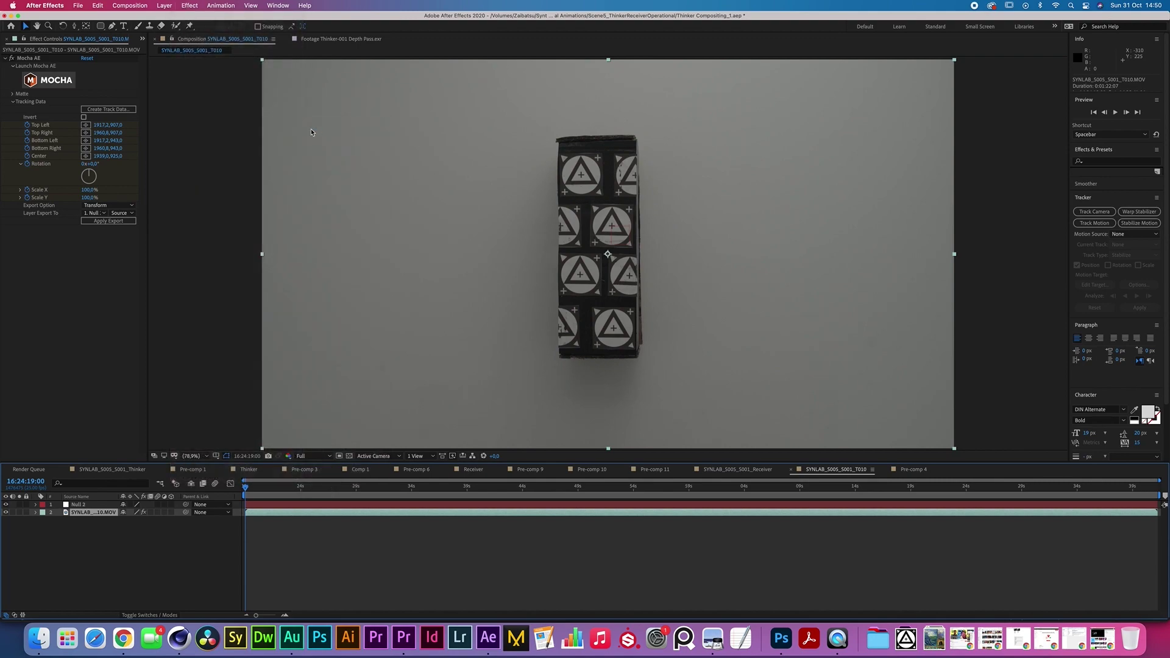
pyautogui.click(107, 236)
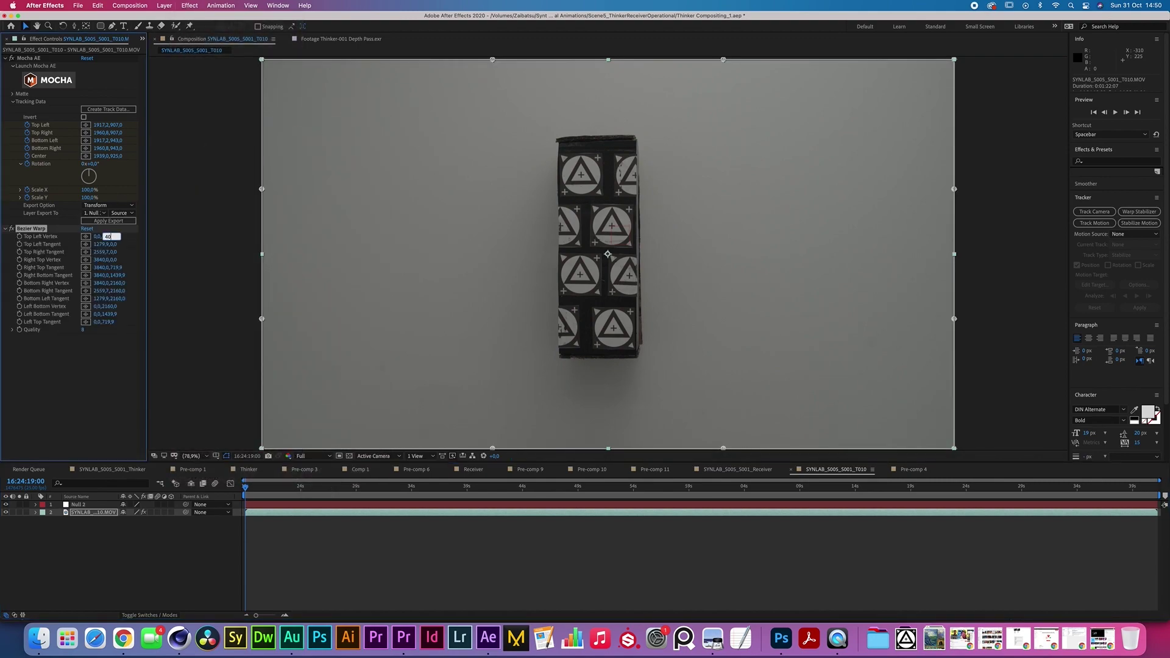
pyautogui.write('40')
pyautogui.press('Tab')
pyautogui.press('Tab')
pyautogui.press('Tab')
pyautogui.press('Tab')
pyautogui.press('Tab')
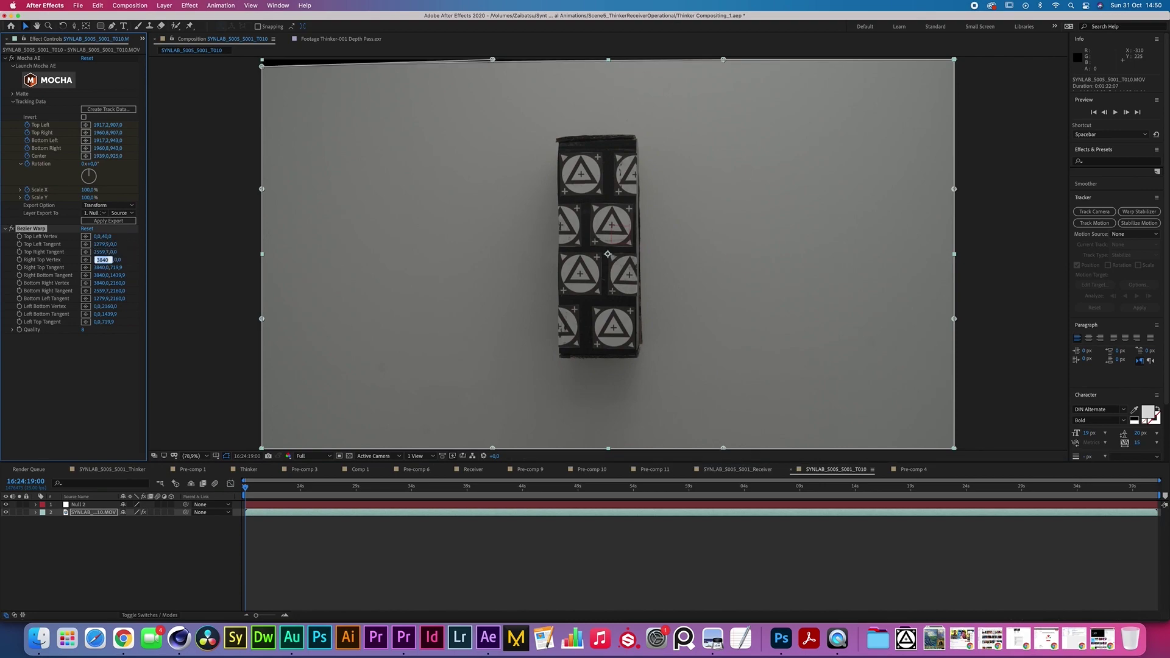
pyautogui.press('Tab')
pyautogui.write('40')
pyautogui.press('Return')
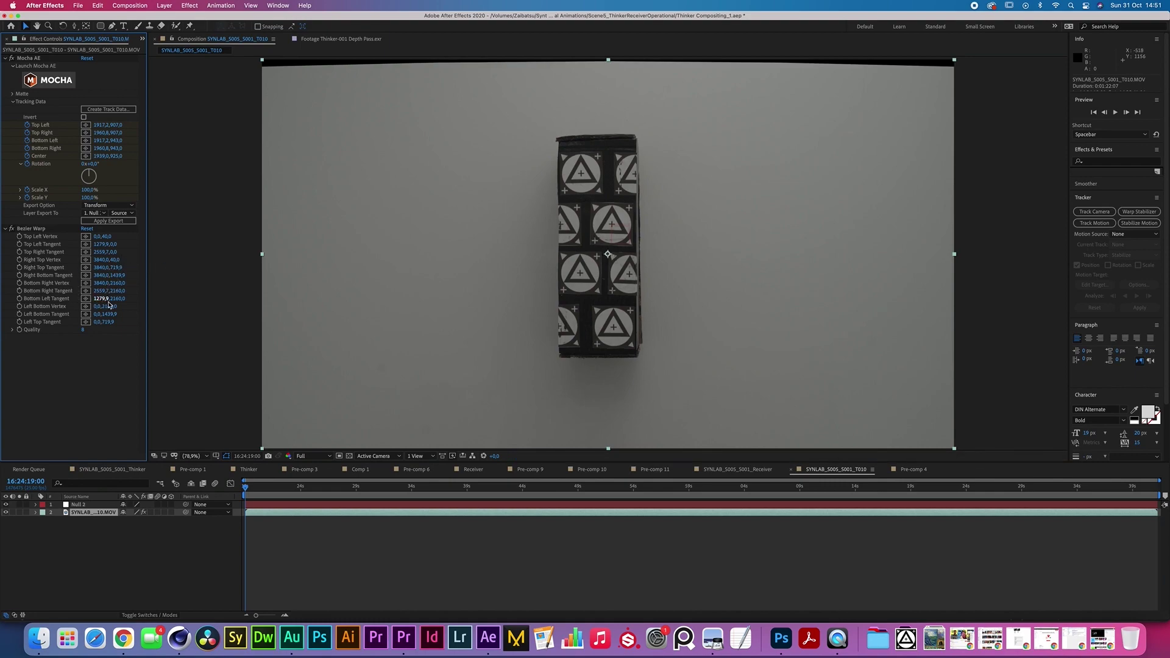
# Set the Bezier Warp bottom right vertex Y to 2120
pyautogui.click(117, 284)
pyautogui.press('Right')
pyautogui.press('BackSpace')
pyautogui.press('BackSpace')
pyautogui.write('20')
pyautogui.press('Return')
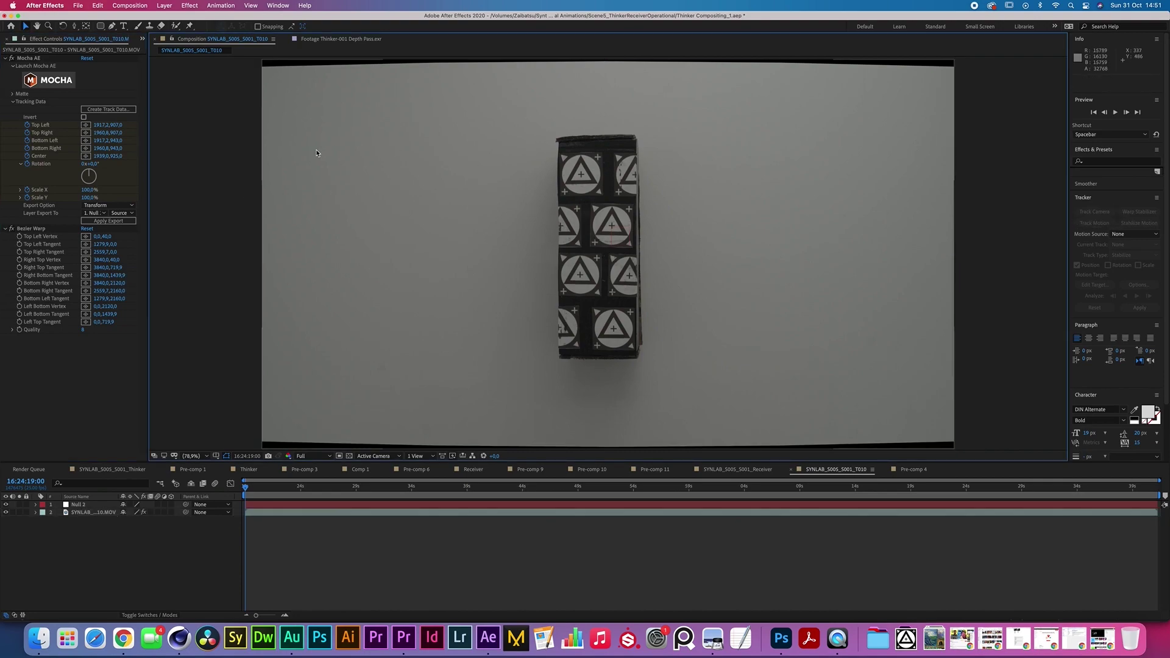
pyautogui.press(',')
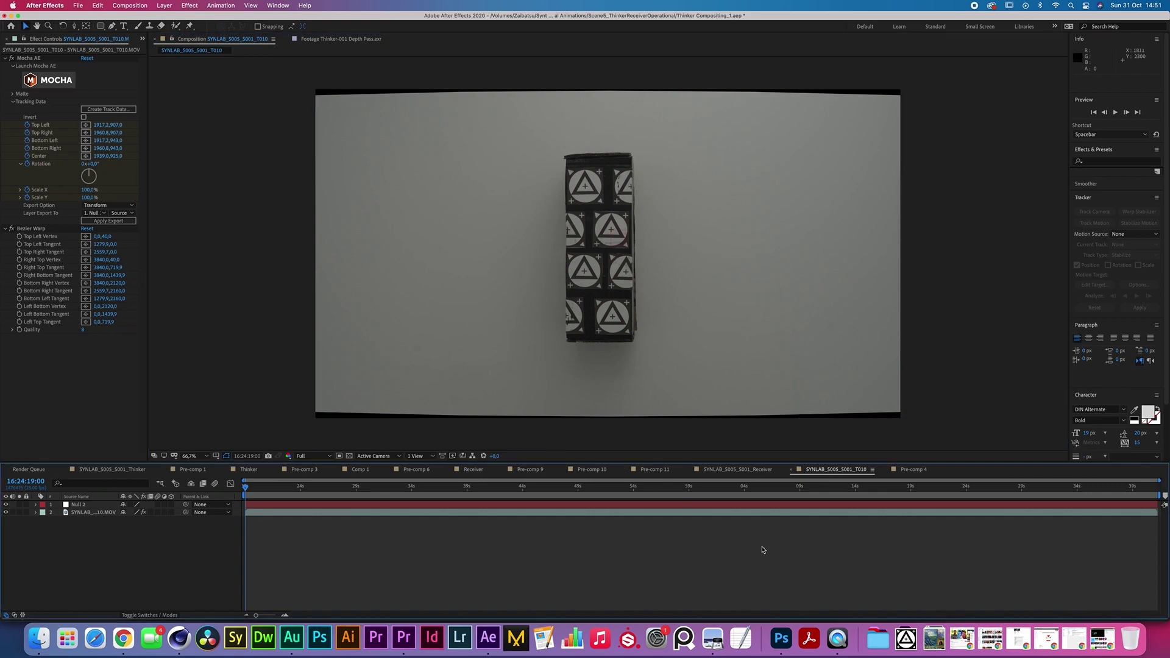
# Precompose the warped clip as Comp 1 and set the composition height to 1634 (3840×1634)
pyautogui.press('super+shift+c')
pyautogui.press('Return')
pyautogui.click(130, 5)
pyautogui.click(146, 35)
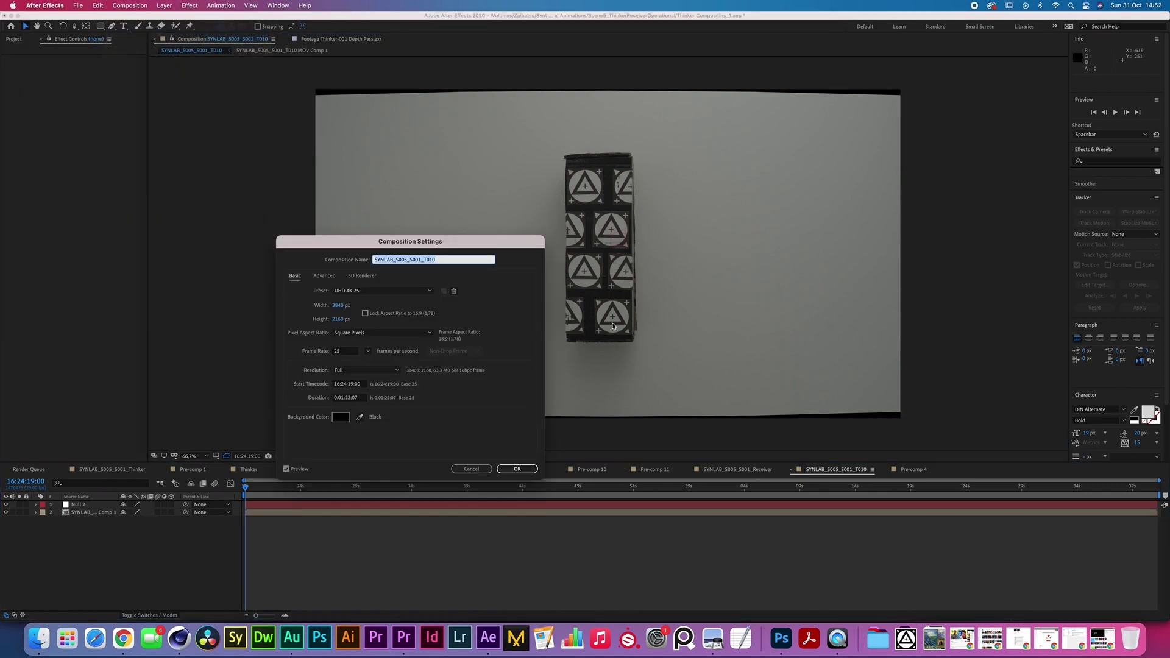
pyautogui.click(338, 319)
pyautogui.write('1634')
pyautogui.press('Return')
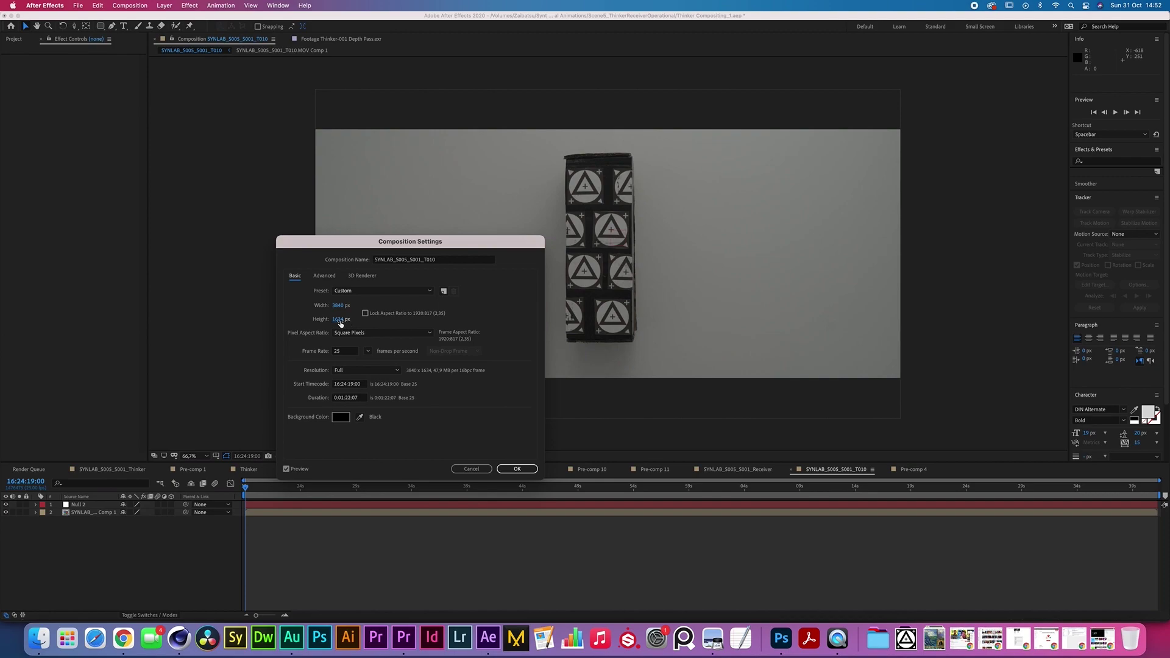
pyautogui.click(517, 469)
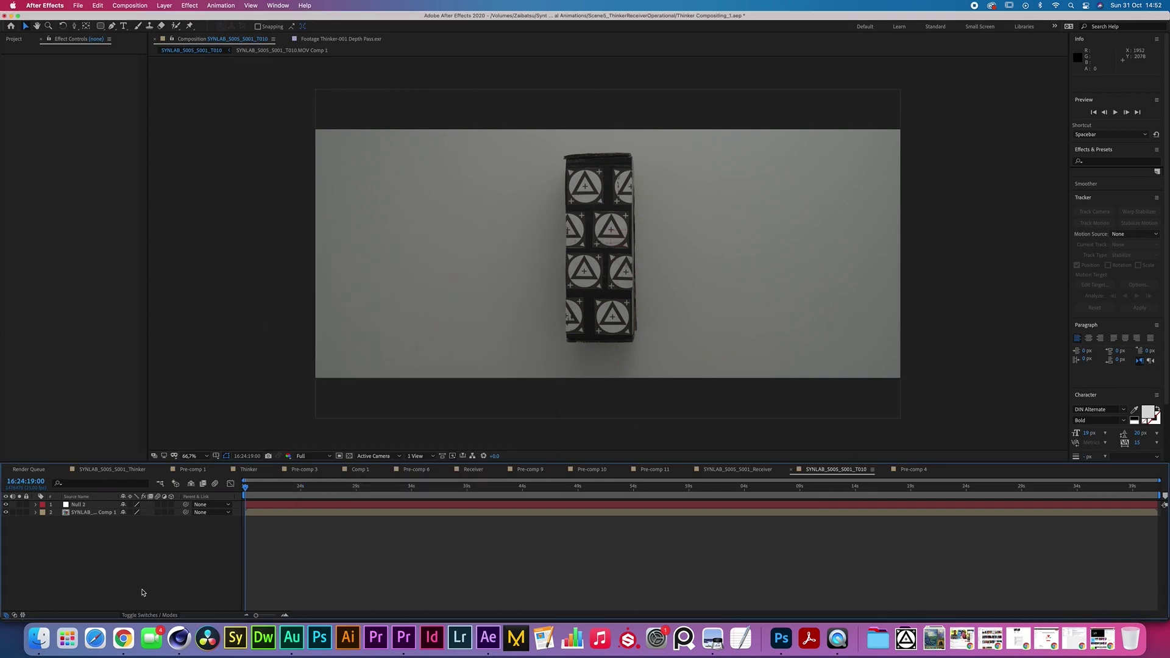
# Bring the Thinker _001.exr render from the Thinker folder into the timeline above Null 2
pyautogui.click(23, 39)
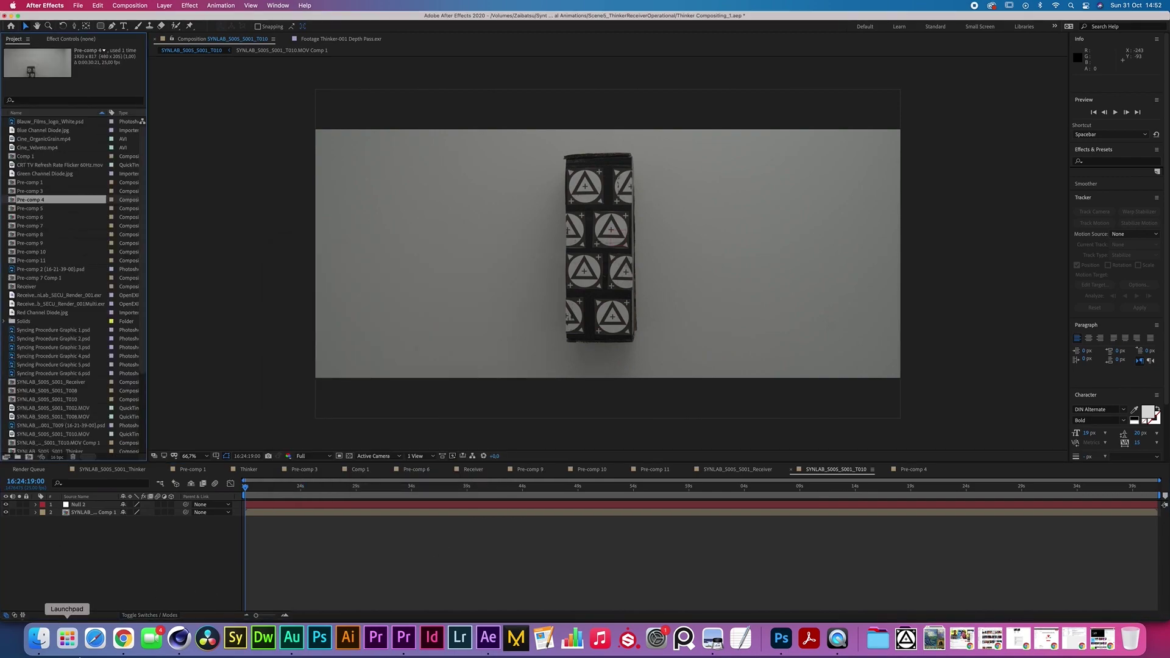
pyautogui.click(39, 638)
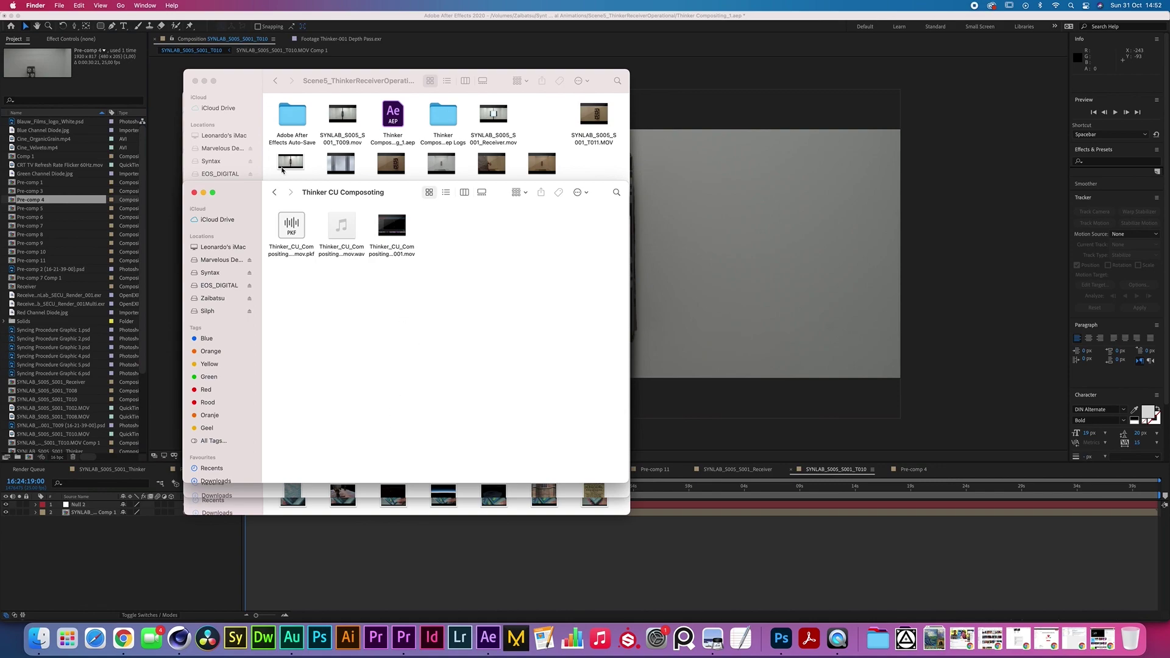
pyautogui.click(273, 192)
pyautogui.moveTo(438, 268); pyautogui.dragTo(92, 505)
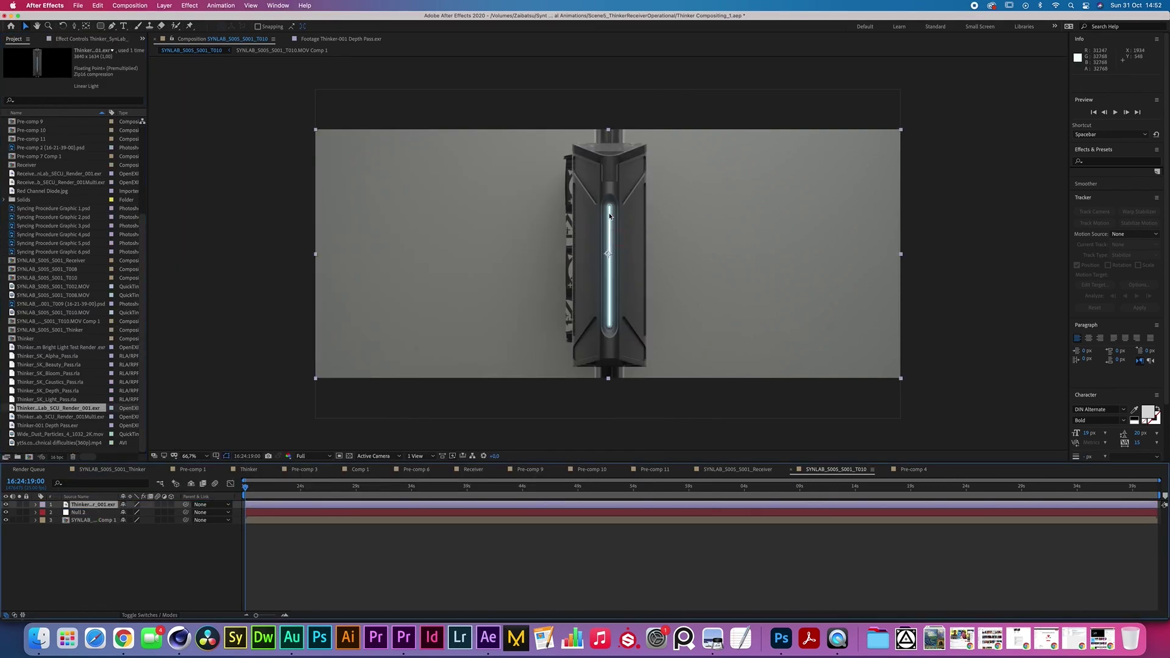
pyautogui.scroll(3, 564, 290)
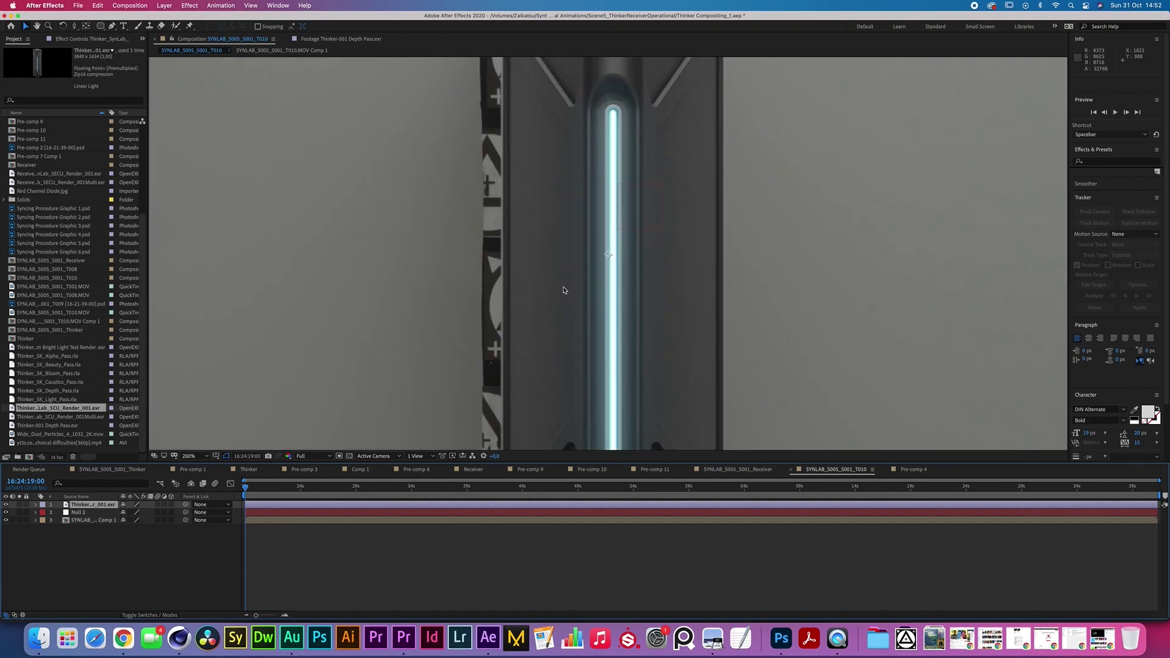
pyautogui.scroll(-2, 589, 312)
pyautogui.scroll(-4, 590, 313)
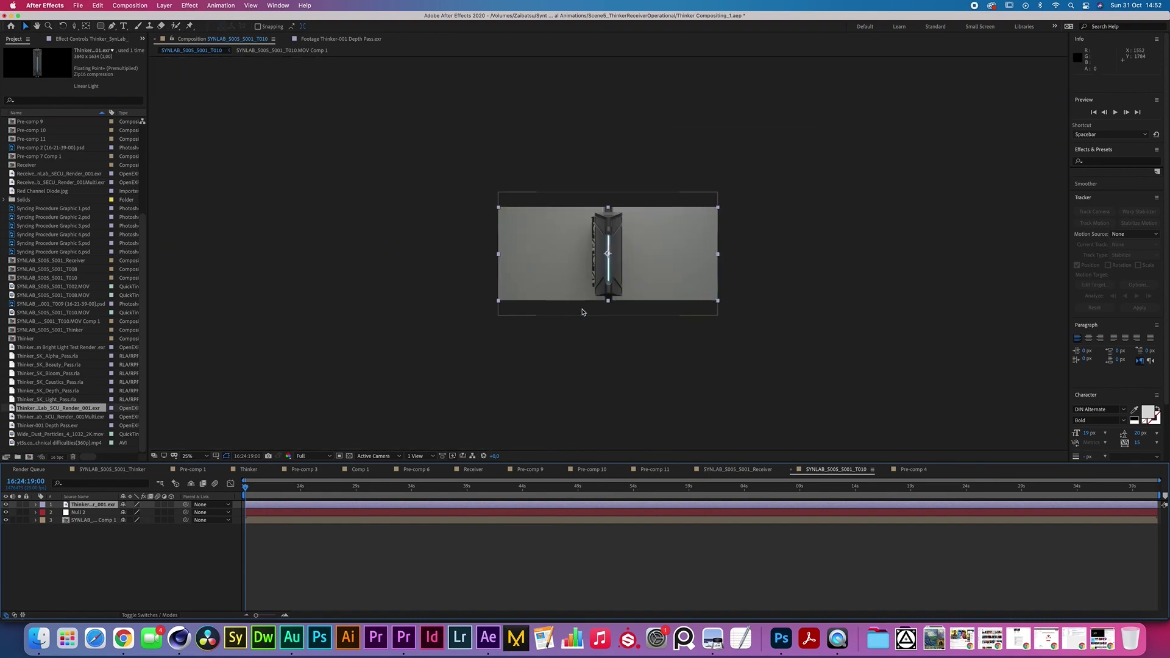
pyautogui.scroll(2, 581, 311)
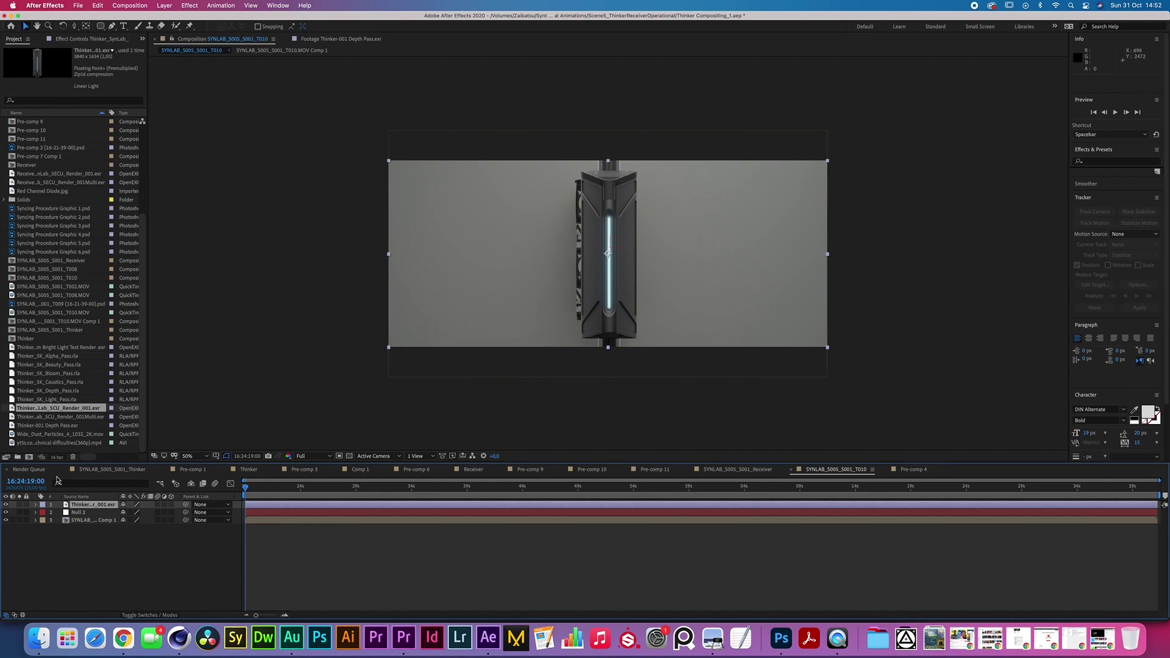
# Nudge the Thinker render to X 1860, then drag the Multi.exr render in above it
pyautogui.hotkey('shift', 'Left')
pyautogui.hotkey('shift', 'Left')
pyautogui.hotkey('shift', 'Left')
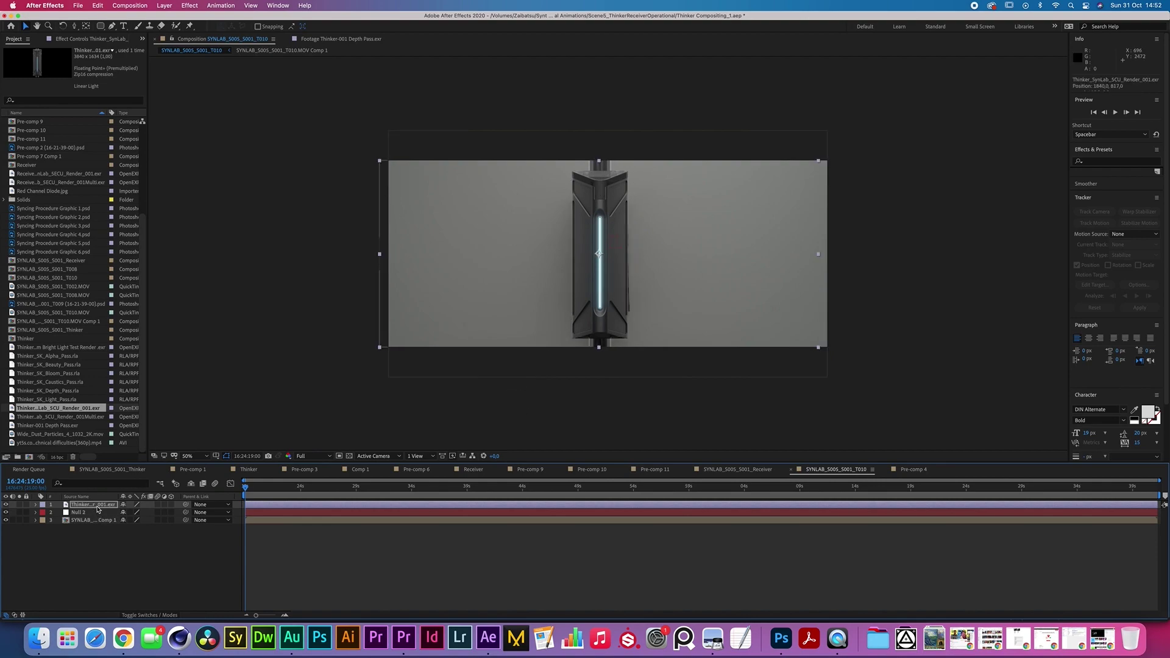
pyautogui.press('Right')
pyautogui.press('Right')
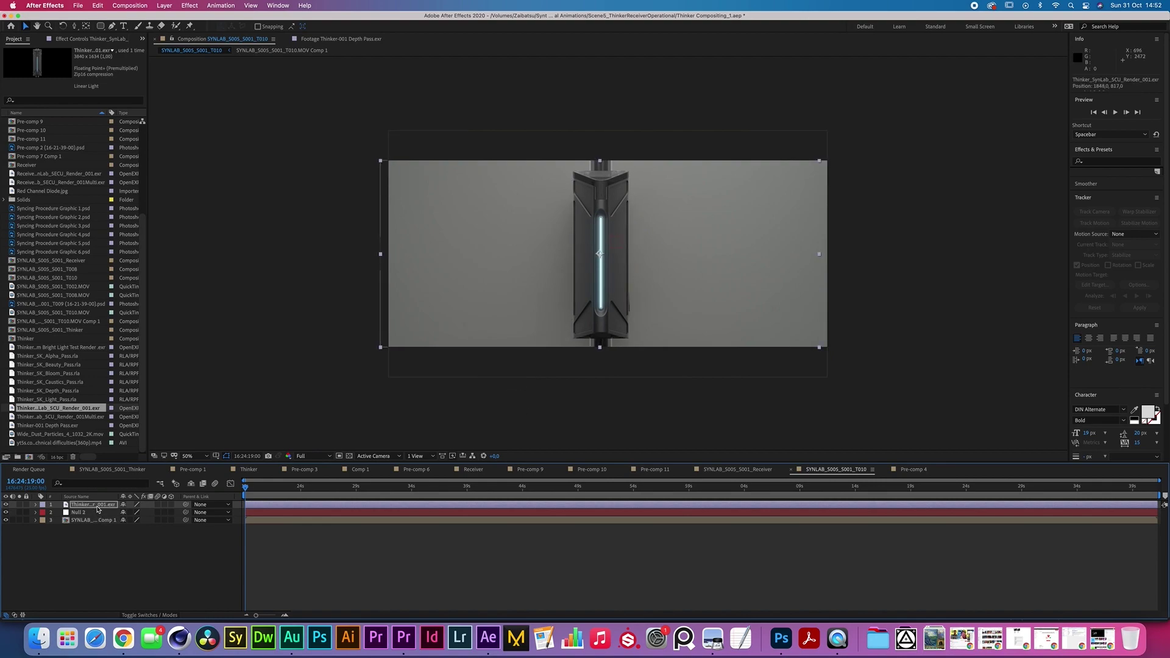
pyautogui.press('Right')
pyautogui.press('Right')
pyautogui.press('Right')
pyautogui.press('Right')
pyautogui.press('Right')
pyautogui.press('Right')
pyautogui.press('/')
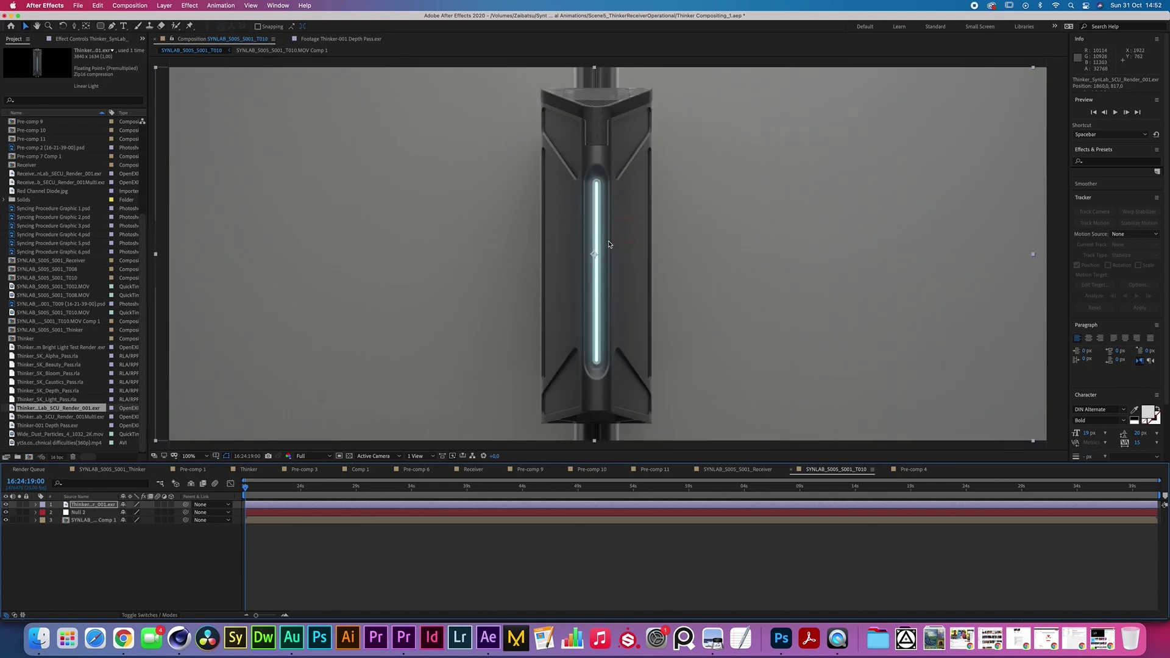
pyautogui.press(',')
pyautogui.click(635, 398)
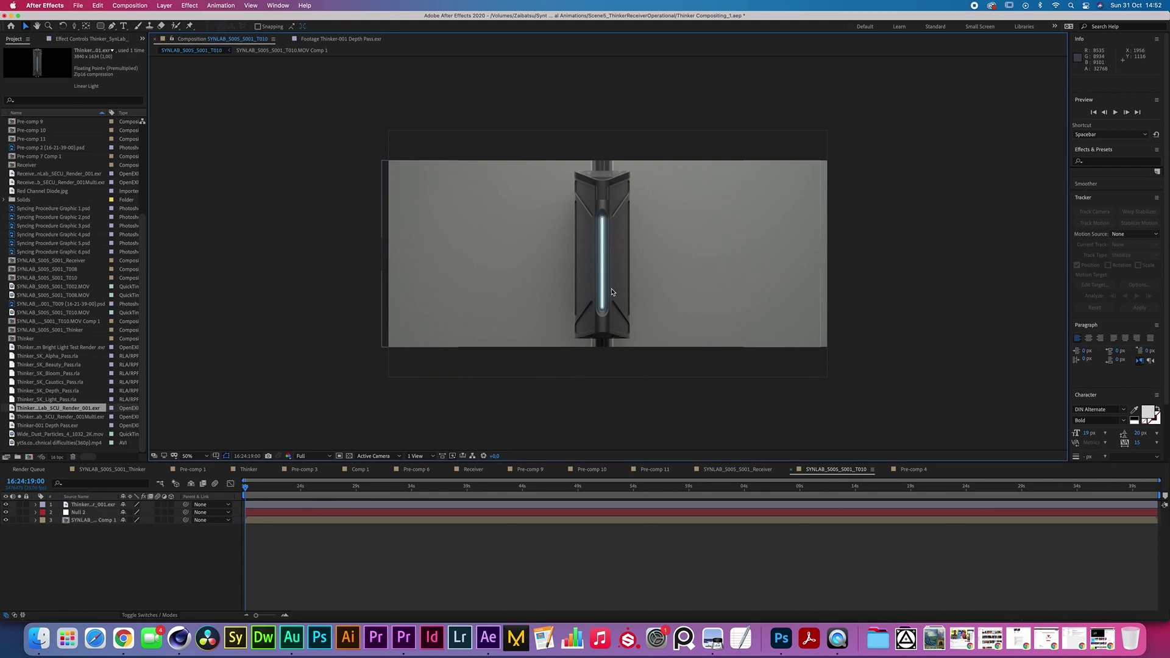
pyautogui.click(72, 496)
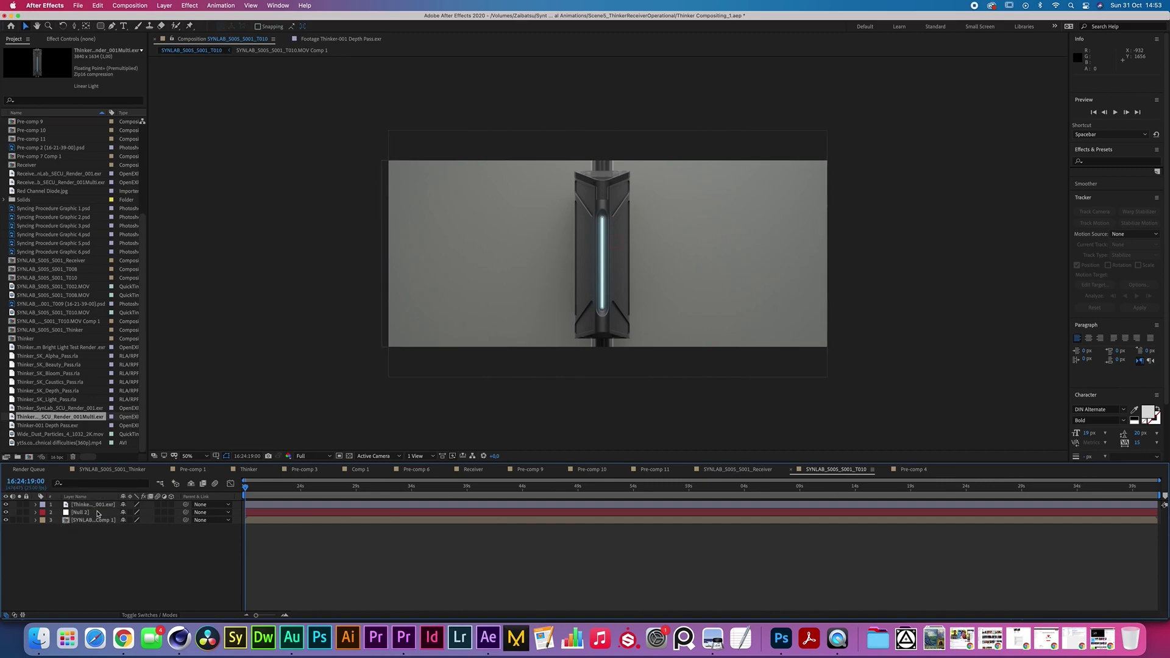
pyautogui.moveTo(89, 505); pyautogui.dragTo(78, 506)
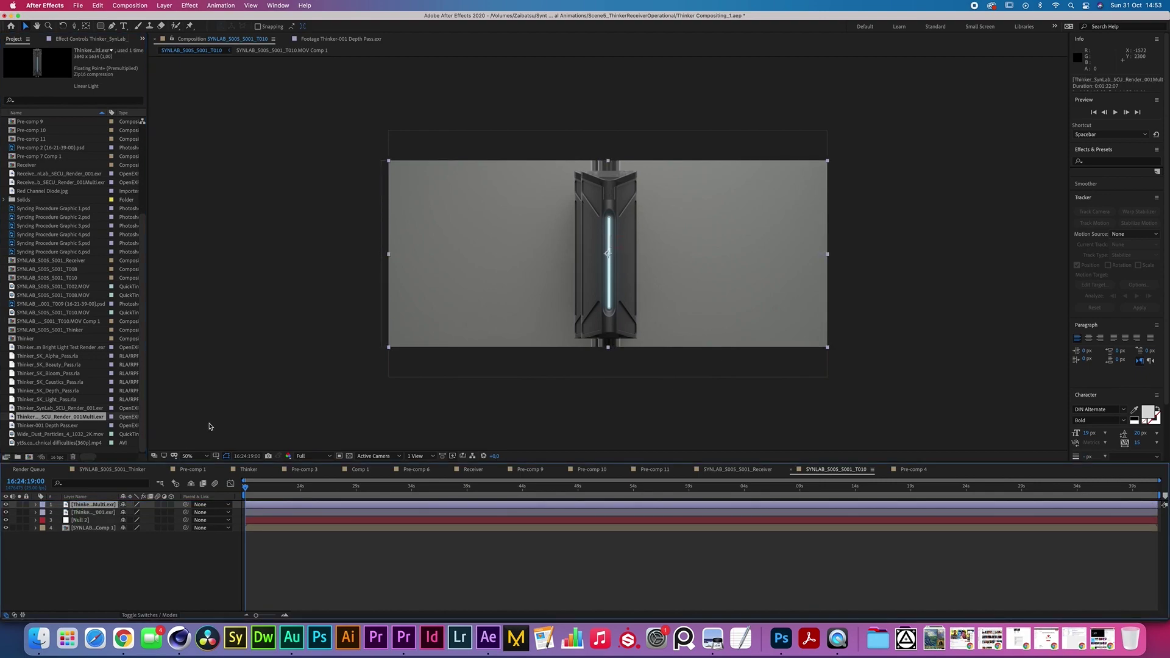
# Compare the two layers' positions and delete the misaligned Multi.exr layer
pyautogui.press('p')
pyautogui.click(107, 521)
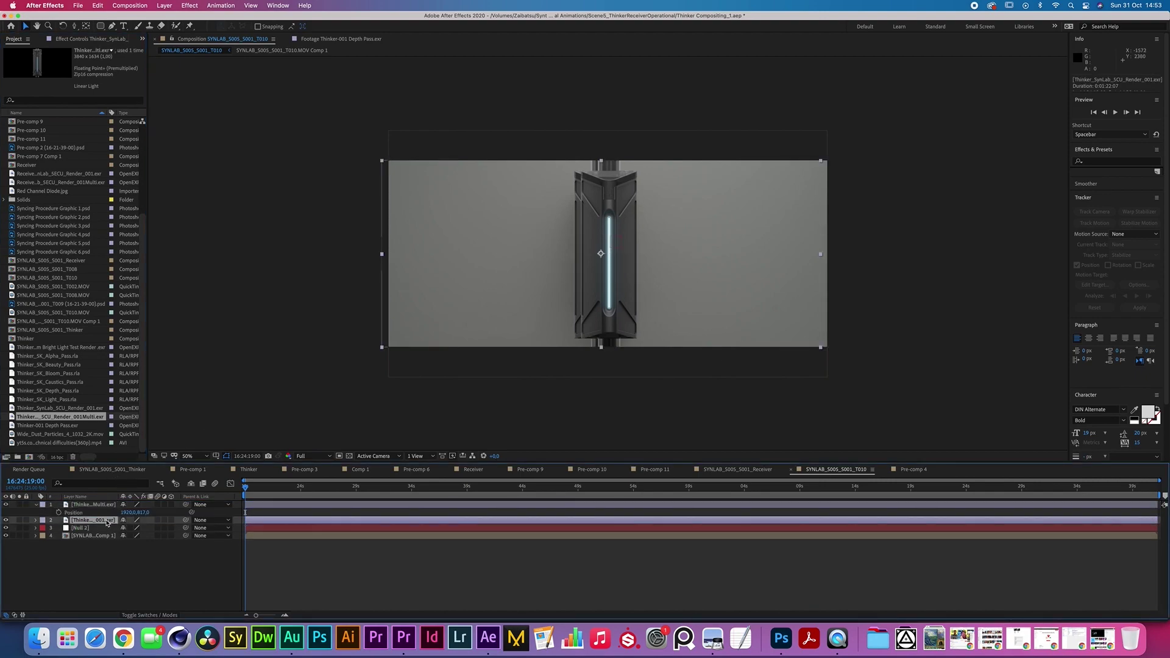
pyautogui.press('p')
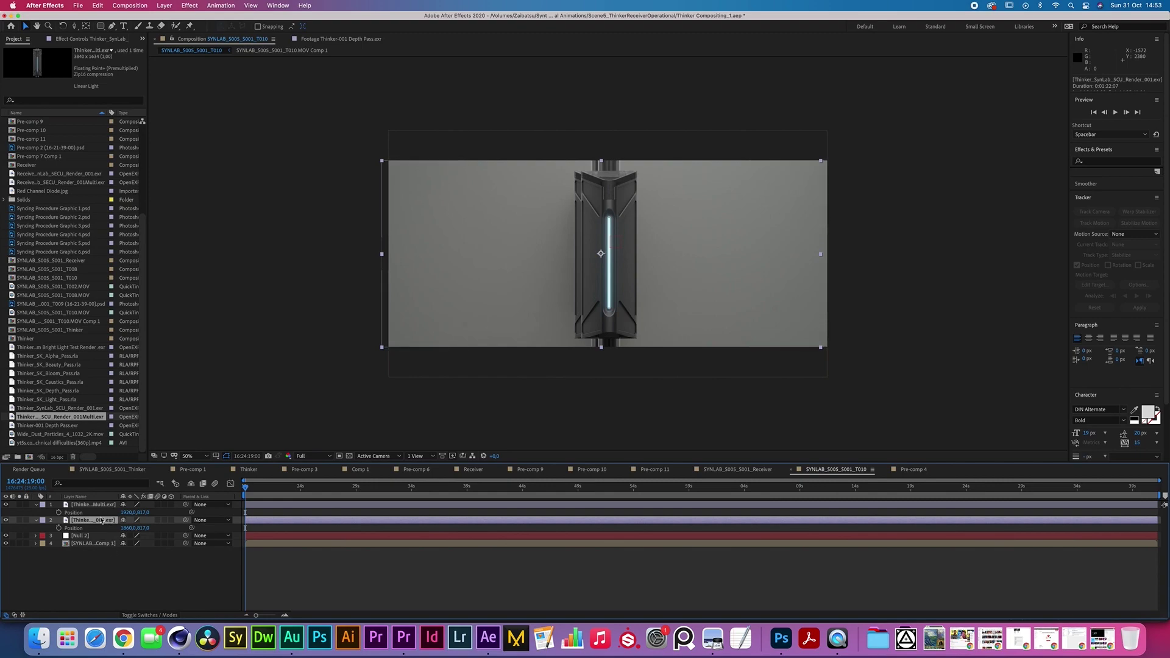
pyautogui.click(104, 505)
pyautogui.press('Delete')
# Duplicate the Thinker _001.exr layer and replace the duplicate's source with Multi.exr
pyautogui.click(107, 505)
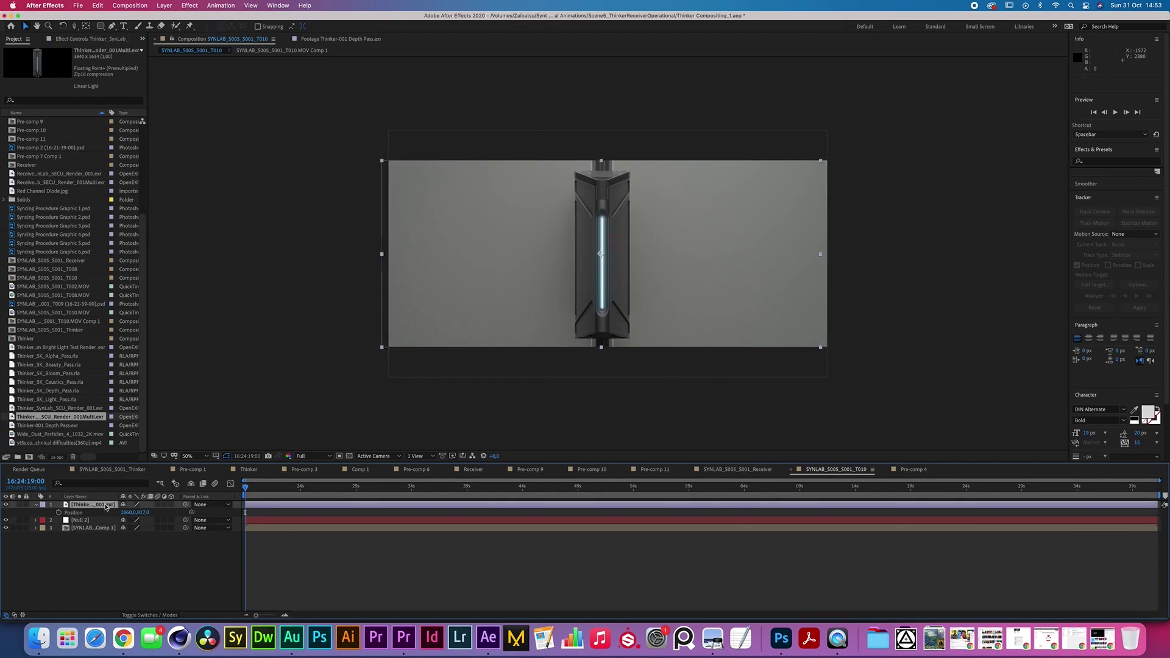
pyautogui.hotkey('ctrl', 'd')
pyautogui.click(36, 504)
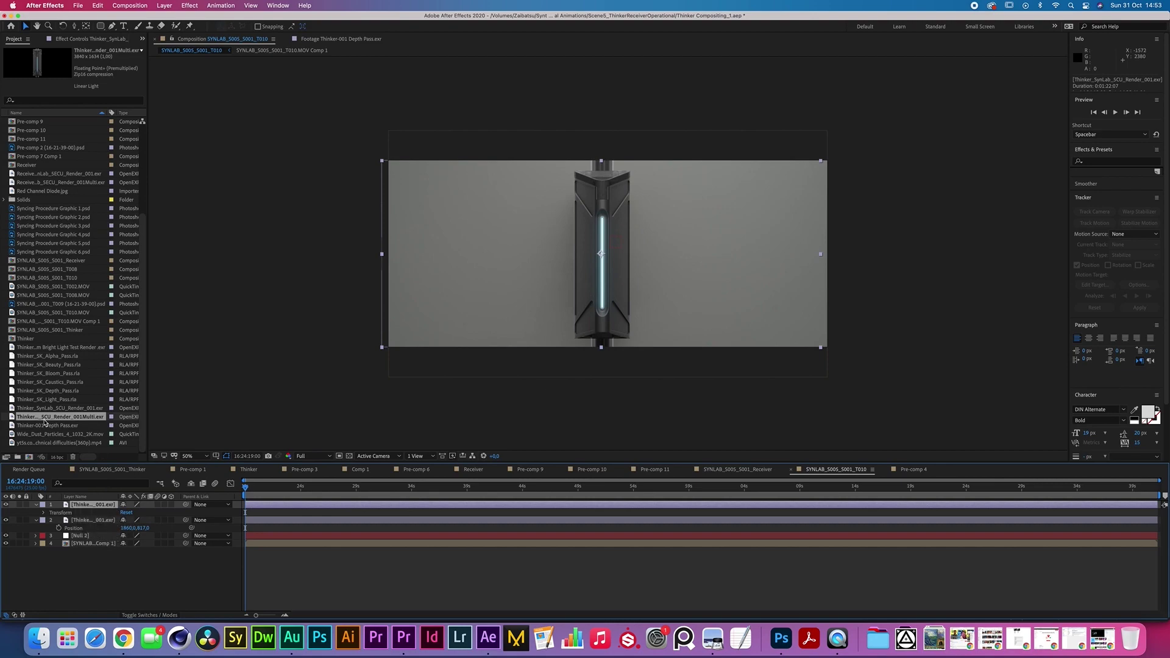
pyautogui.moveTo(35, 419); pyautogui.dragTo(93, 507)
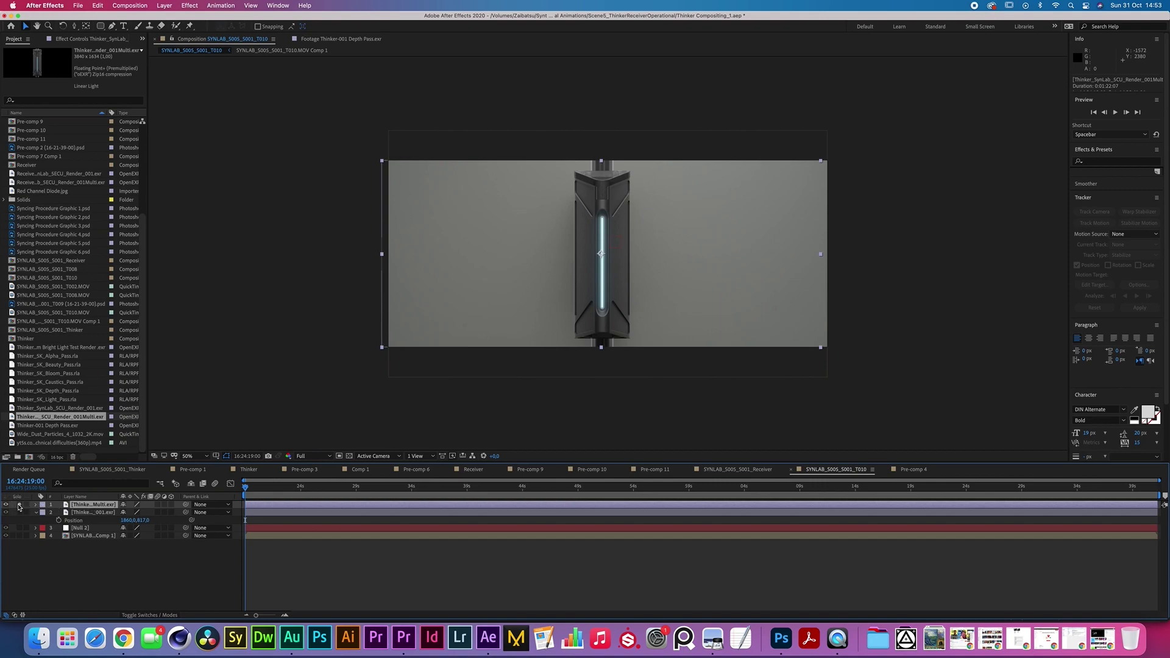
# Apply the 3D Channel EXtractoR effect to the Multi.exr layer and open its Red channel choices
pyautogui.click(189, 5)
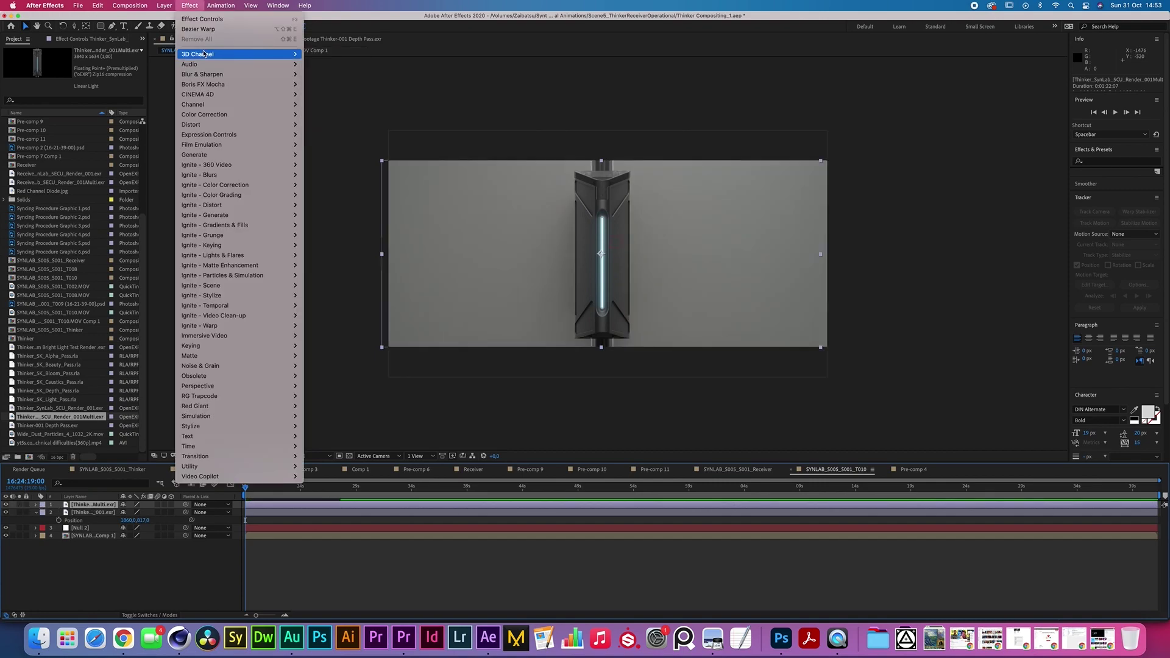
pyautogui.moveTo(203, 54)
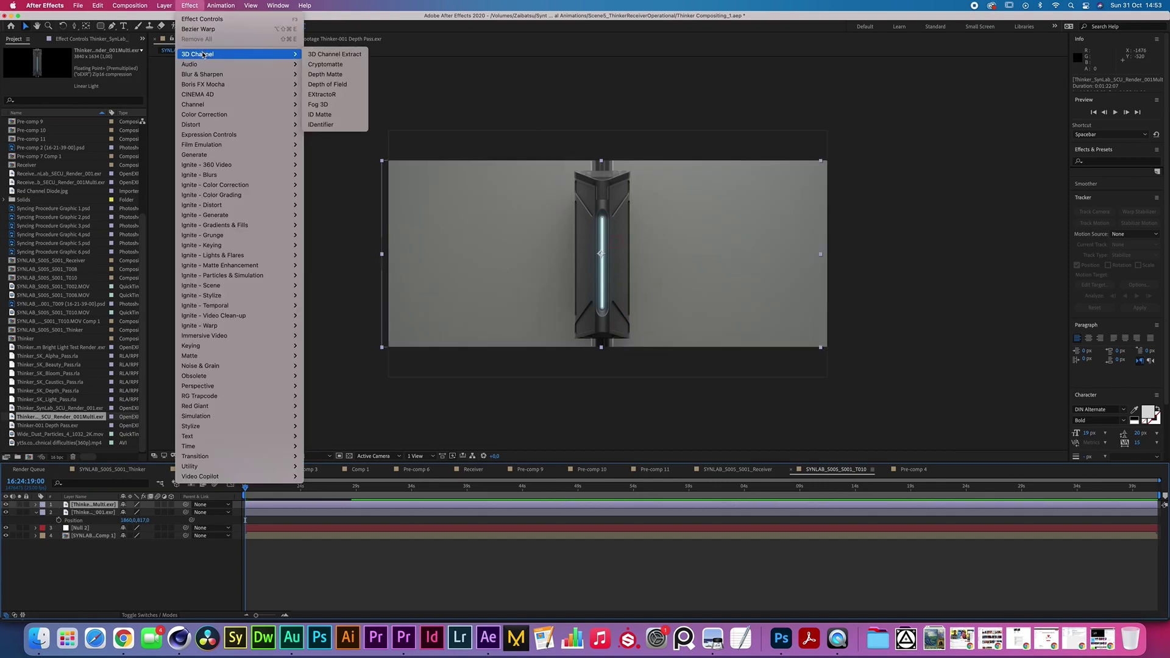
pyautogui.click(331, 96)
pyautogui.click(84, 95)
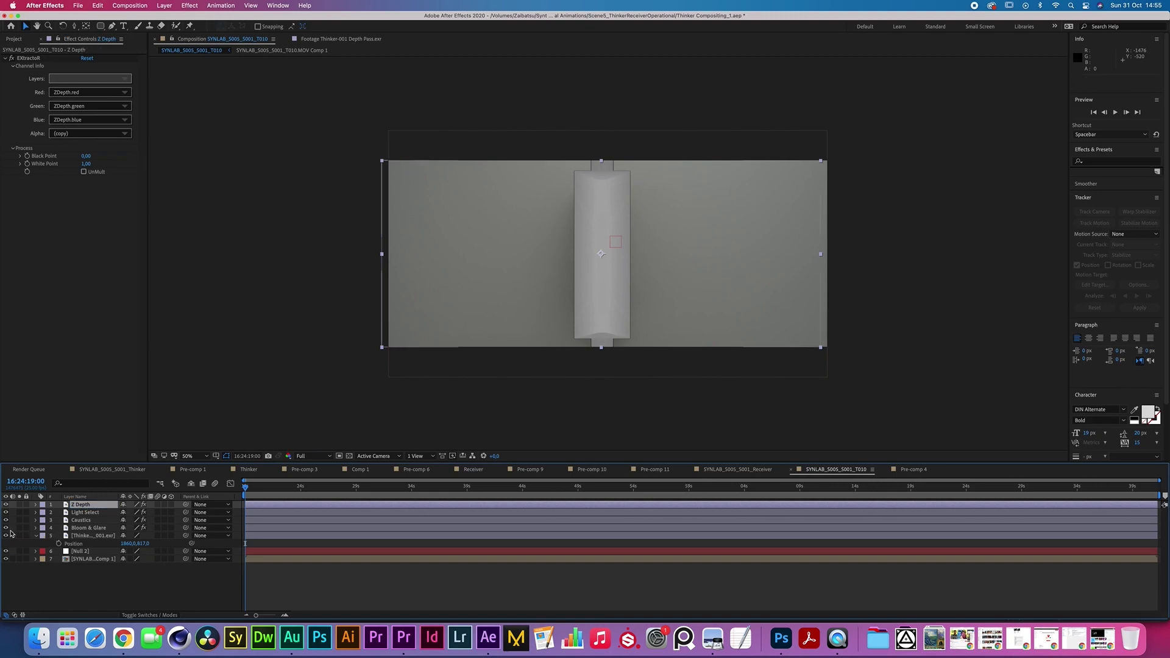
# Hide the four pass layers and reorder them Bloom & Glare, Z Depth, Light Select, Caustics
pyautogui.moveTo(6, 528); pyautogui.dragTo(6, 504)
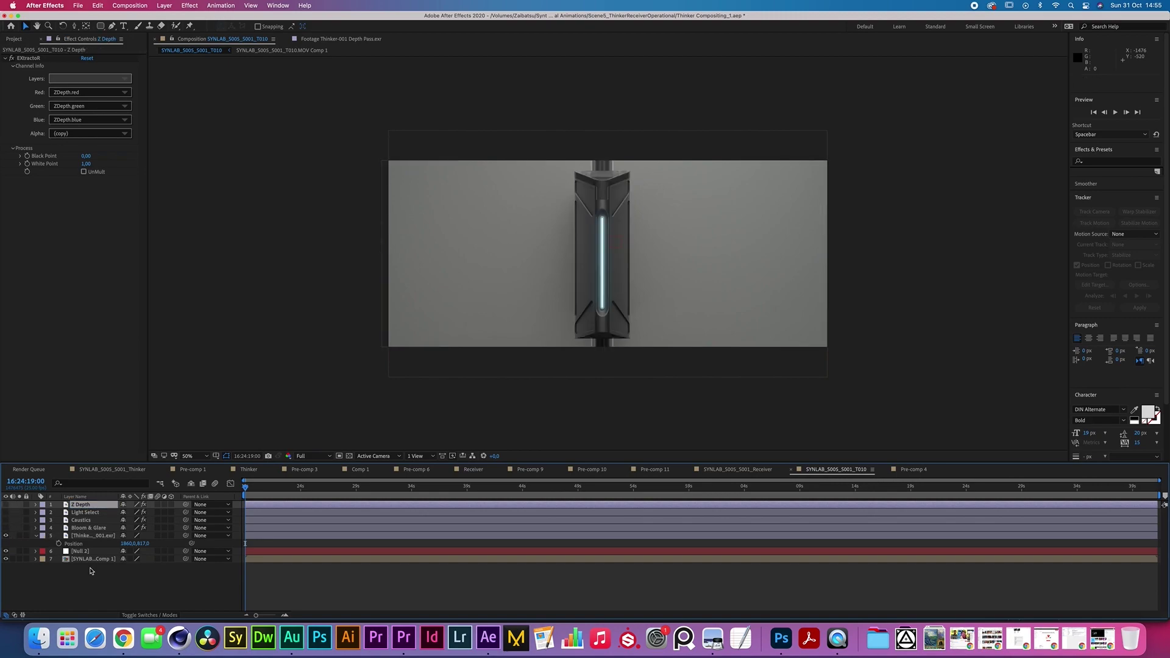
pyautogui.click(103, 591)
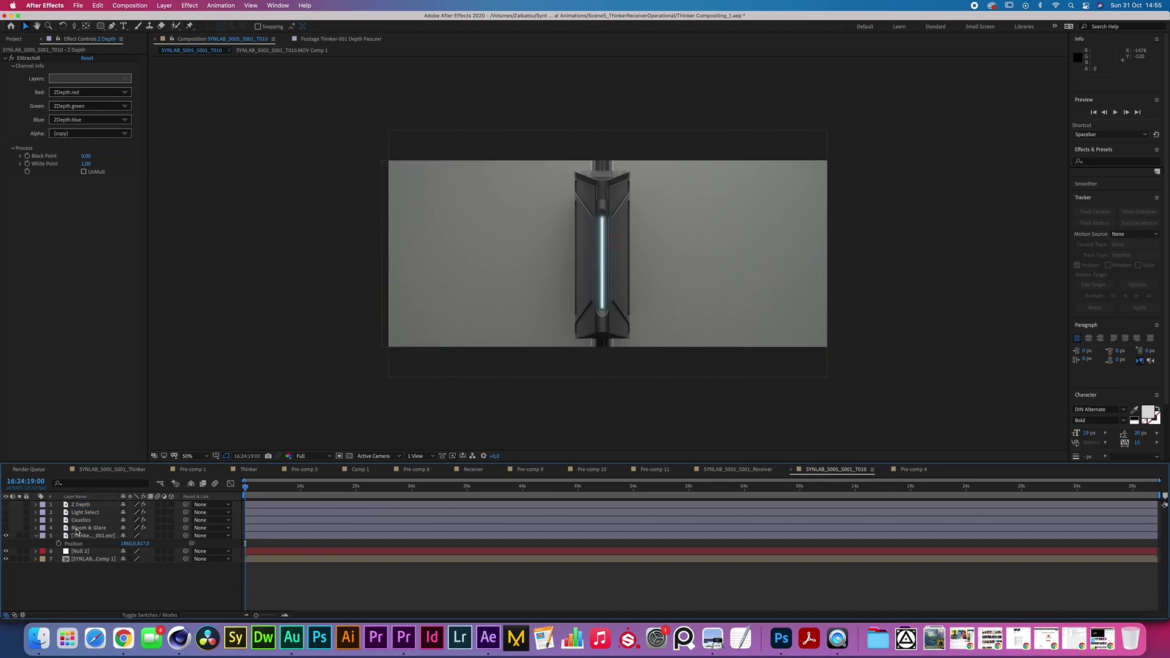
pyautogui.moveTo(82, 522); pyautogui.dragTo(83, 532)
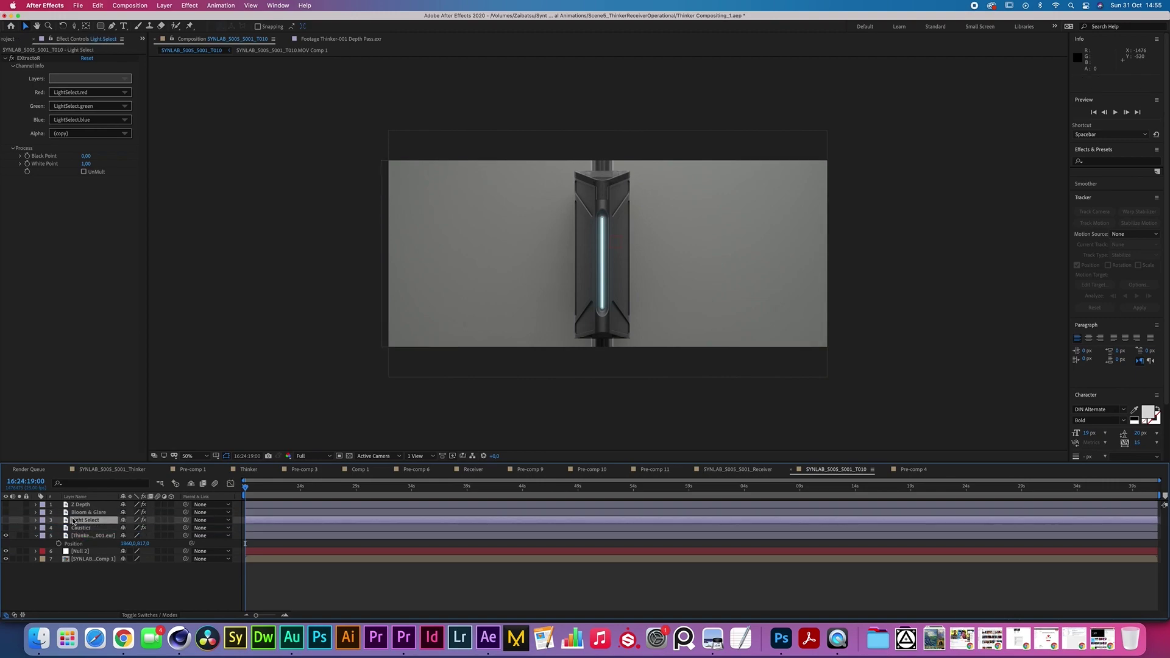
pyautogui.click(87, 514)
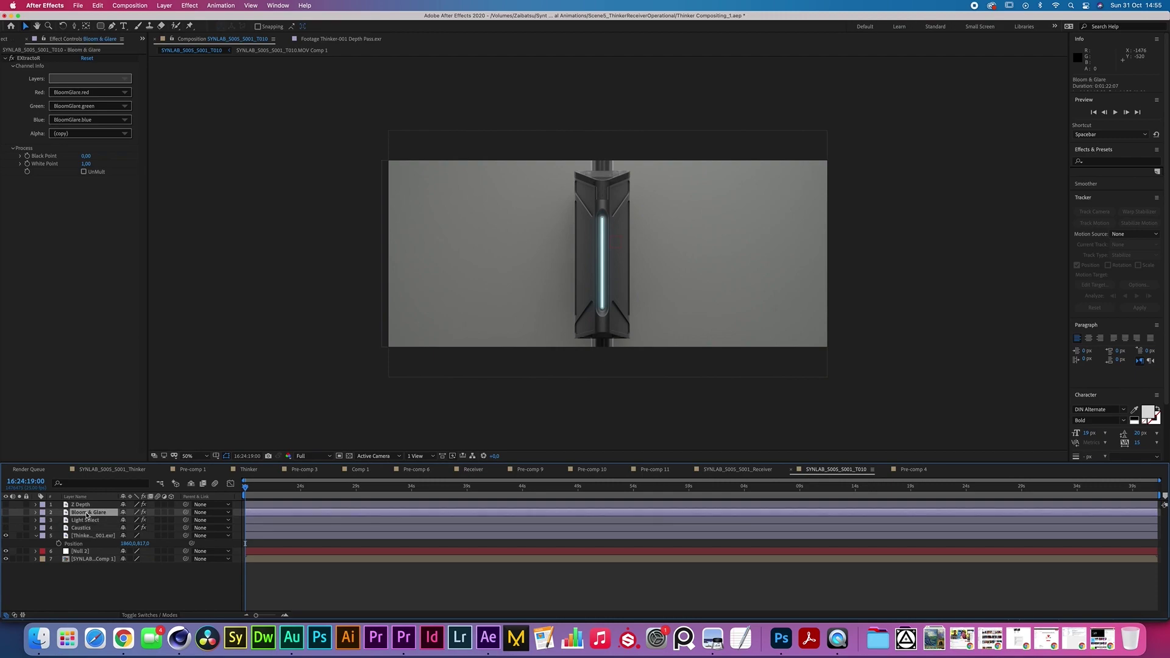
pyautogui.moveTo(86, 505); pyautogui.dragTo(87, 516)
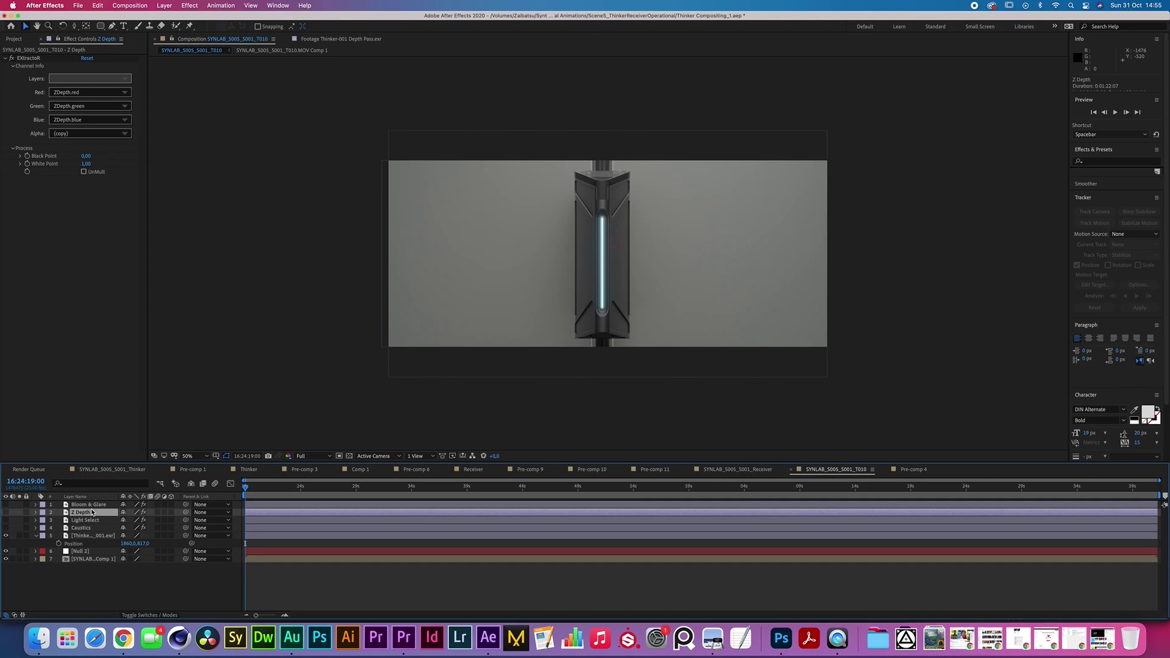
pyautogui.click(109, 603)
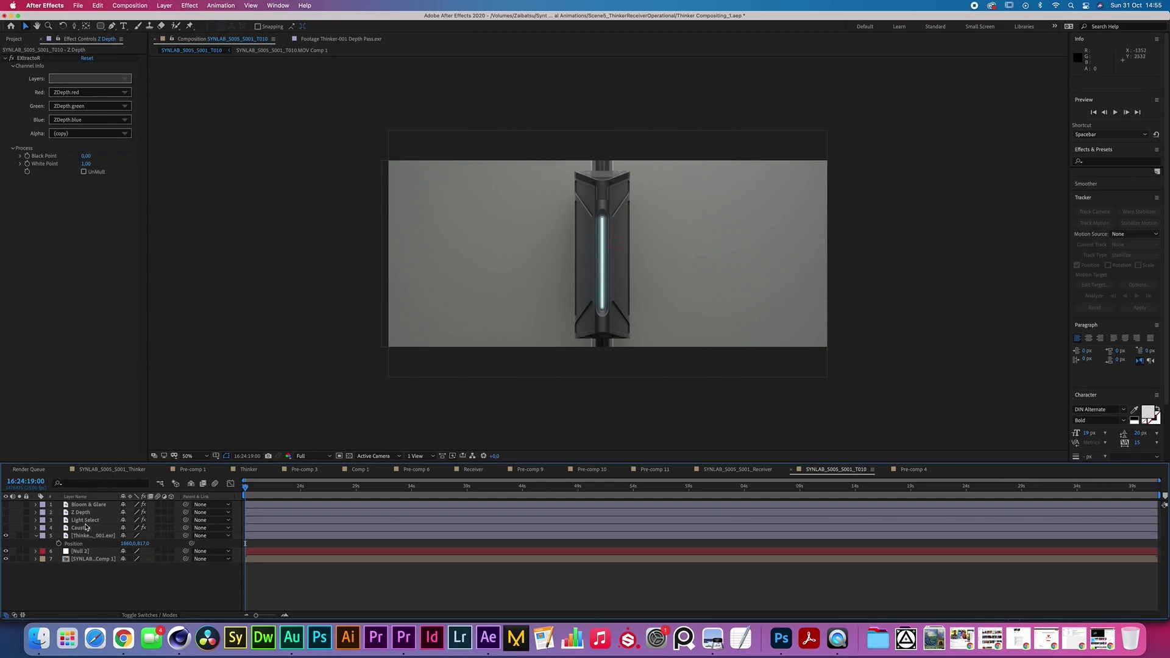
# Check the Caustics, Light Select, Z Depth and Bloom & Glare layers at 100% zoom
pyautogui.click(94, 528)
pyautogui.press('/')
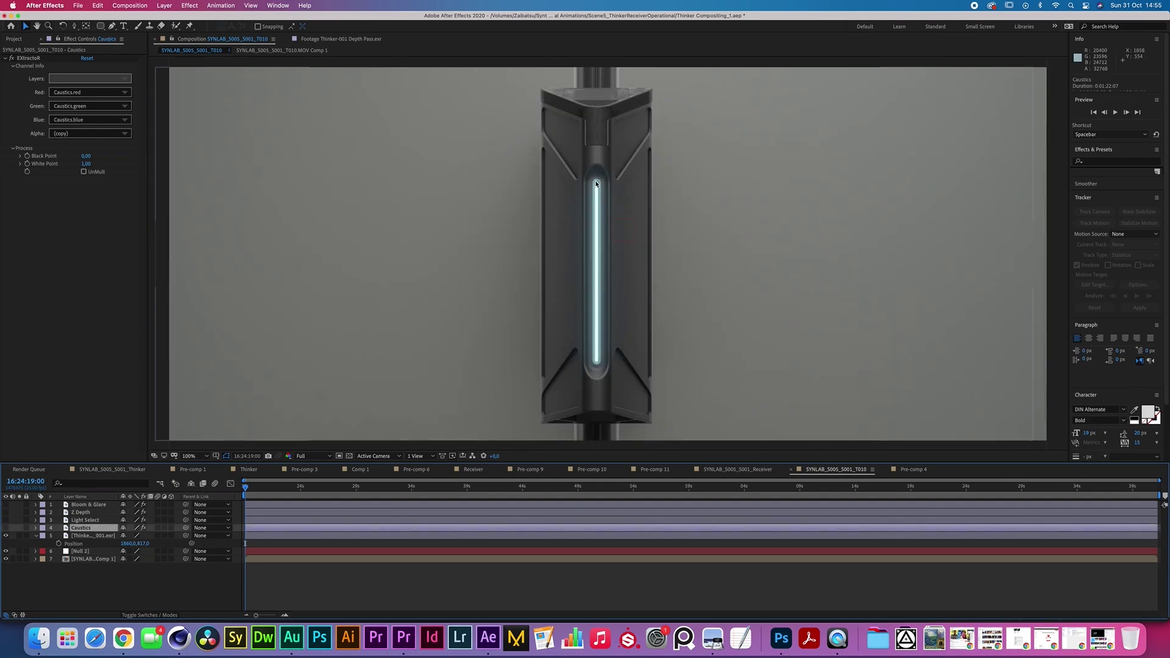
pyautogui.press('super+Up')
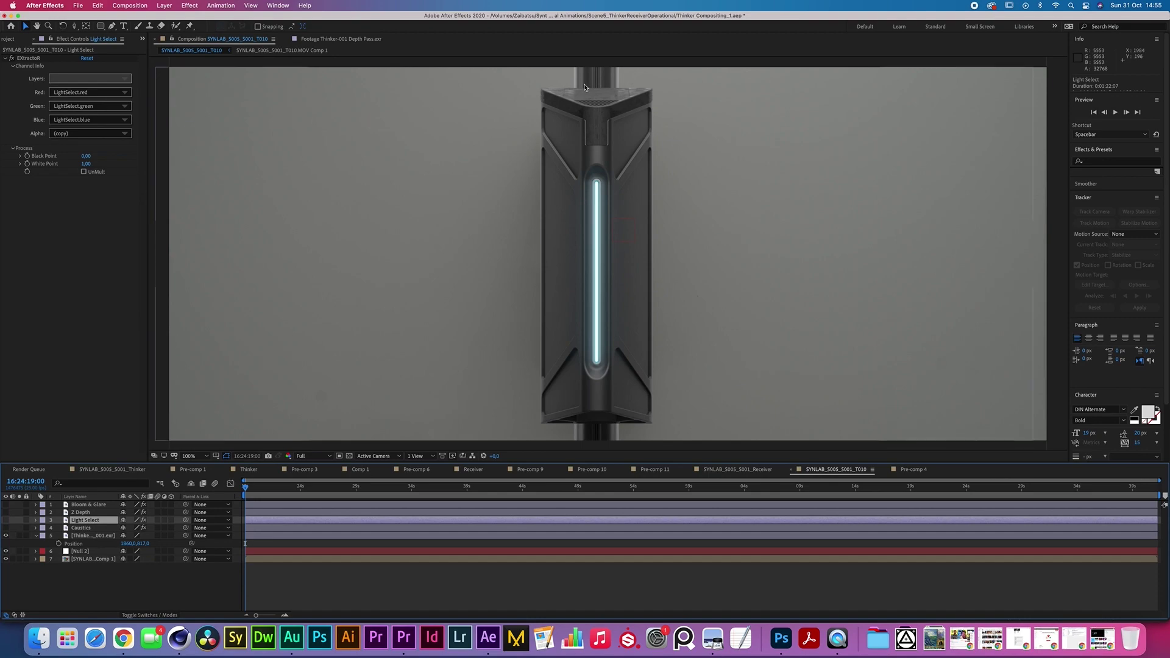
pyautogui.press('super+Up')
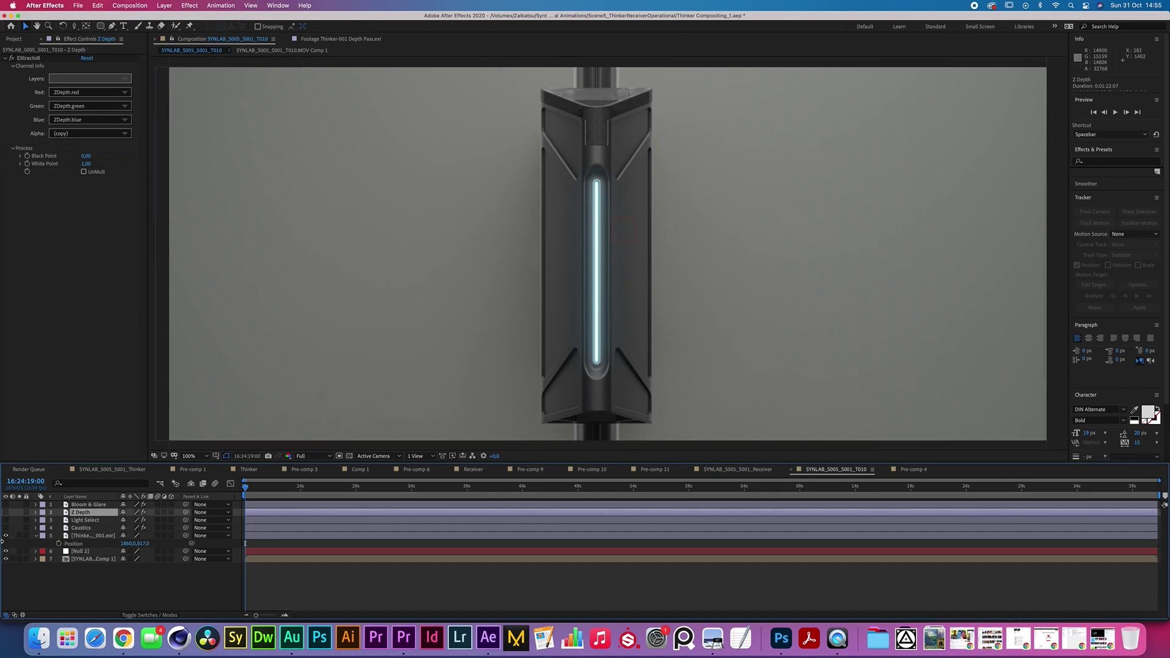
pyautogui.click(97, 505)
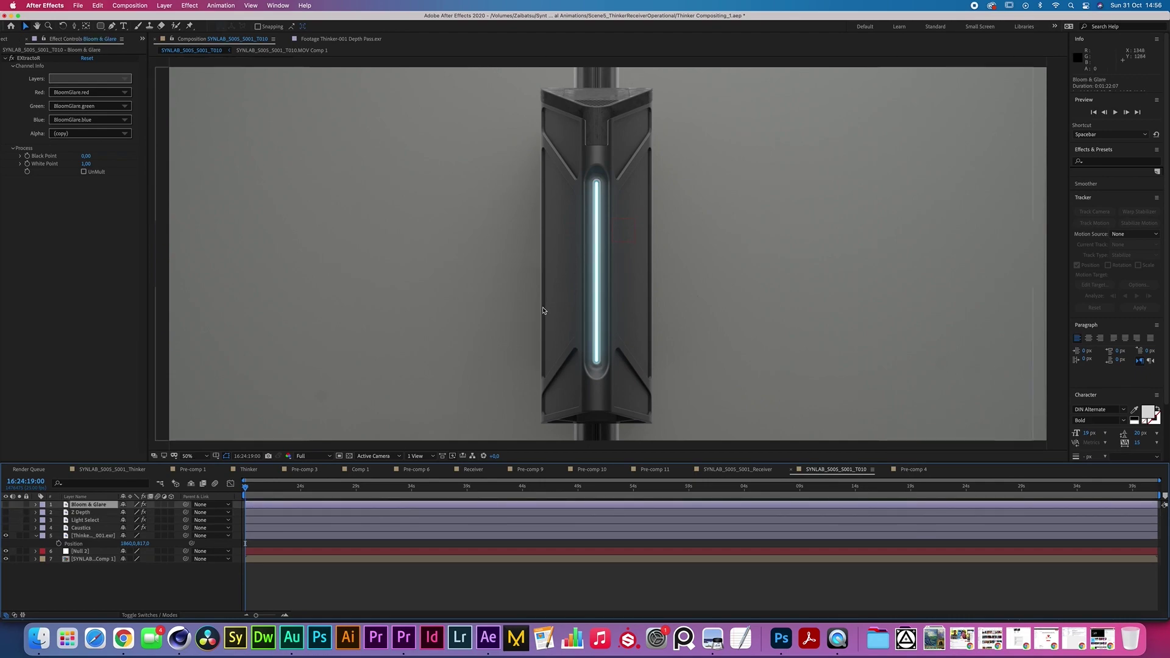
pyautogui.press(',')
pyautogui.press(',')
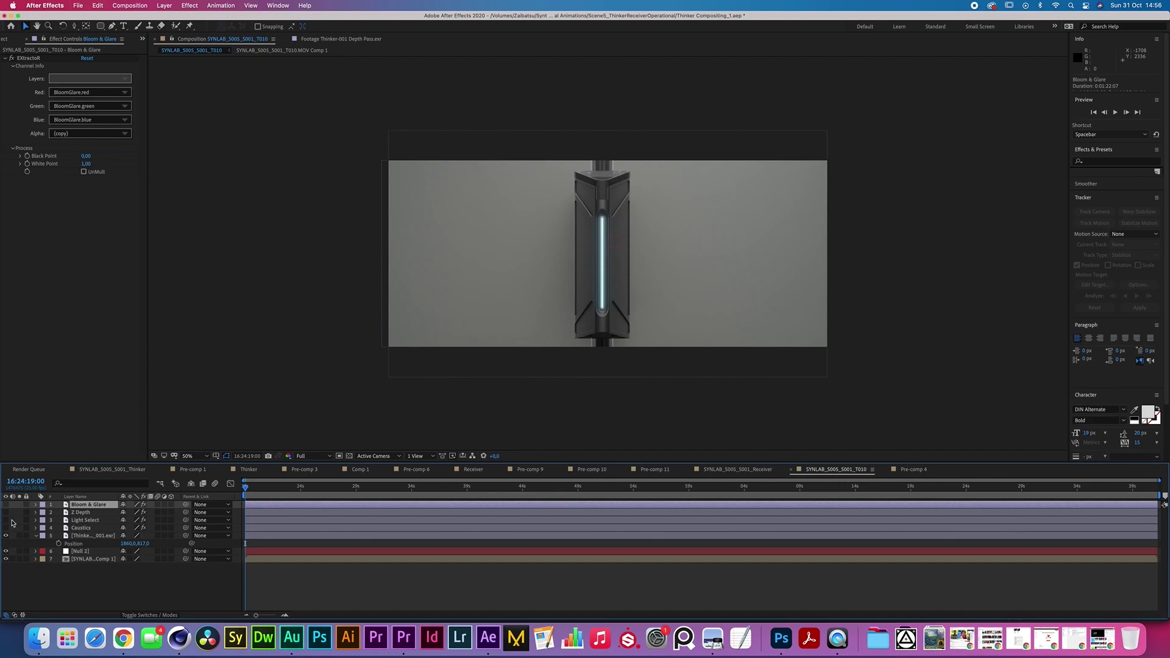
# Show the Caustics layer and set its blend mode to Add
pyautogui.click(6, 528)
pyautogui.click(89, 528)
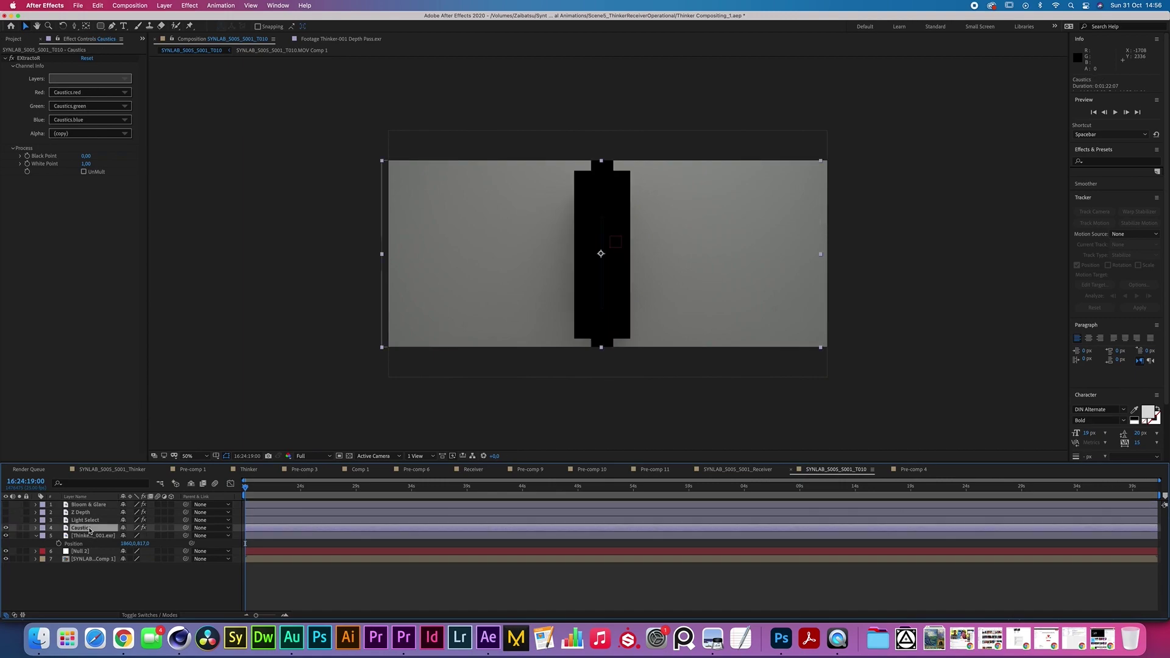
pyautogui.press('.')
pyautogui.press('.')
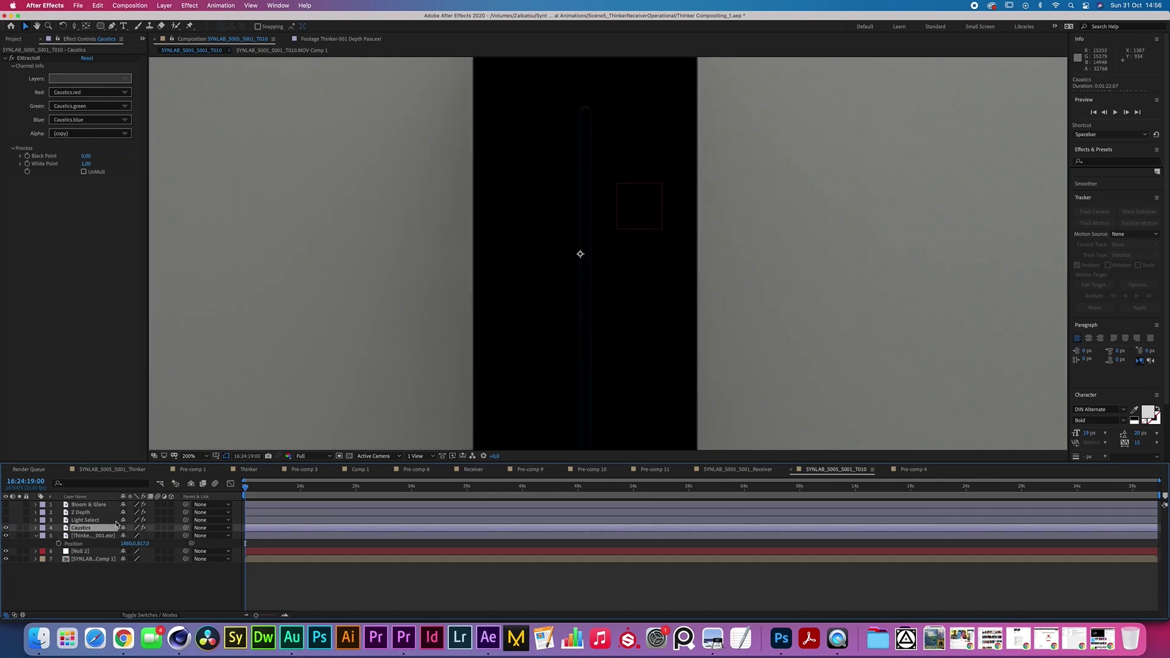
pyautogui.click(156, 616)
pyautogui.click(143, 528)
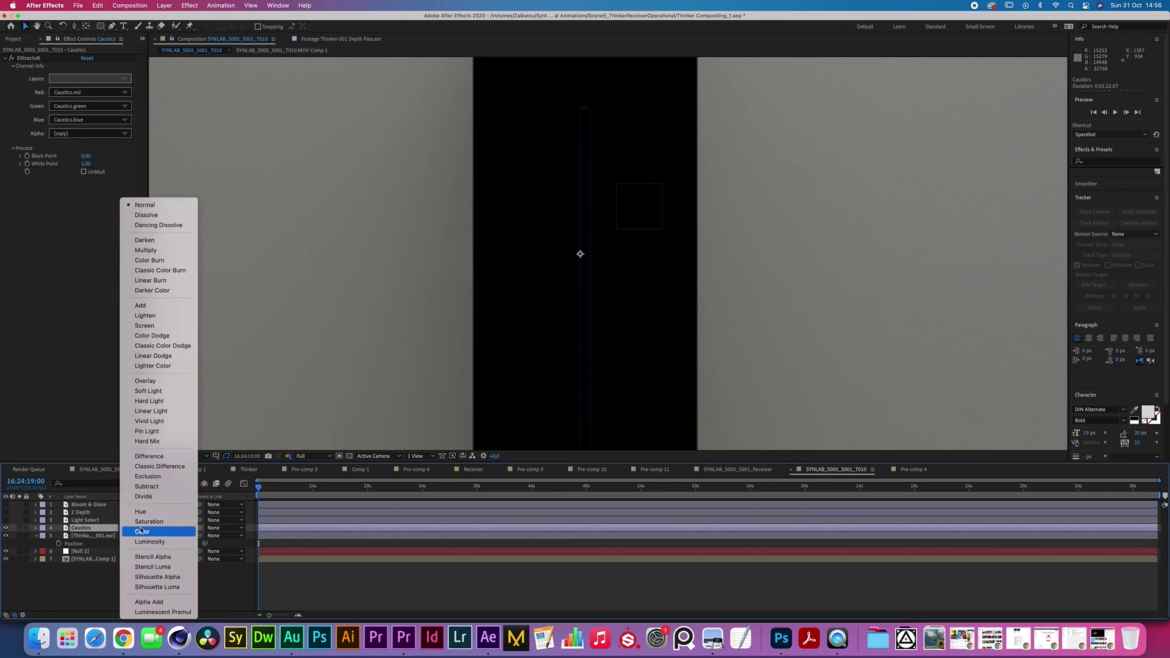
pyautogui.click(185, 306)
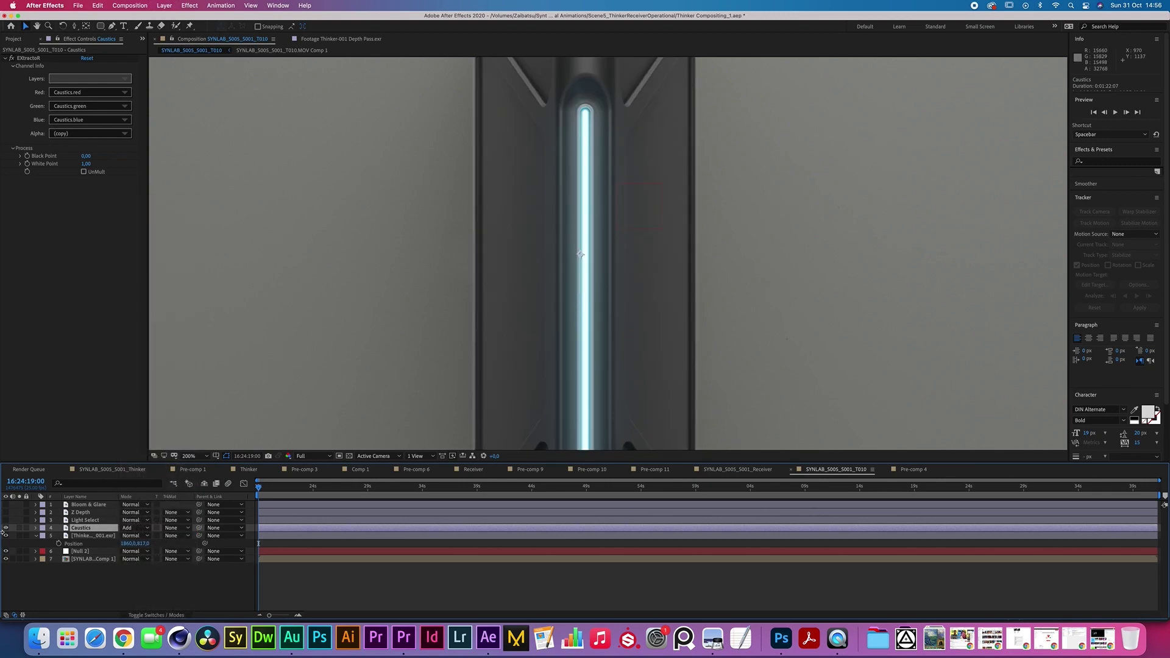
pyautogui.click(6, 528)
pyautogui.press(',')
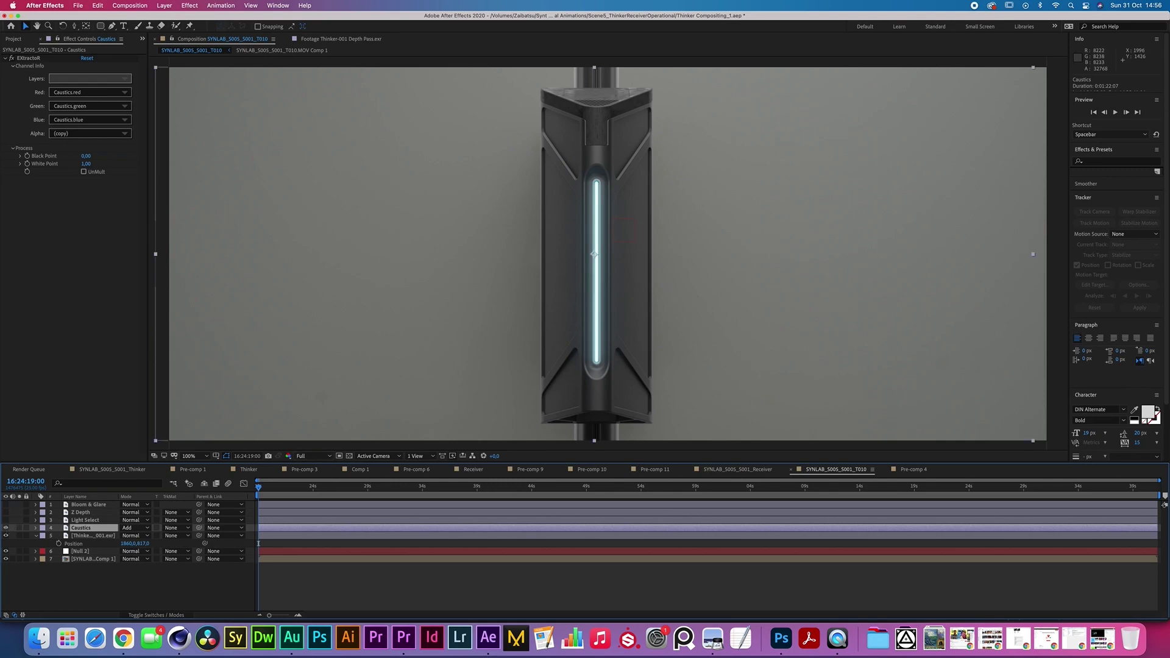
# Add a Color Correction Exposure effect to the Caustics layer and zoom the viewer to 50%
pyautogui.click(189, 5)
pyautogui.moveTo(238, 114)
pyautogui.click(337, 316)
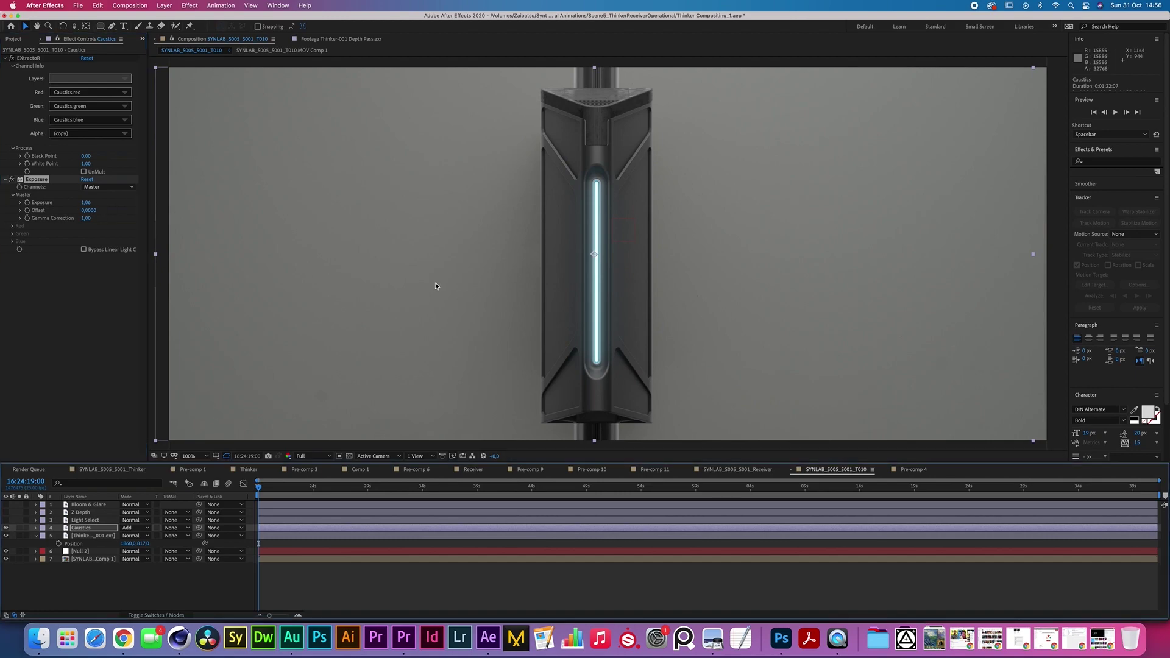
pyautogui.press(',')
# Set the Light Select pass layer to Add blending mode
pyautogui.click(86, 520)
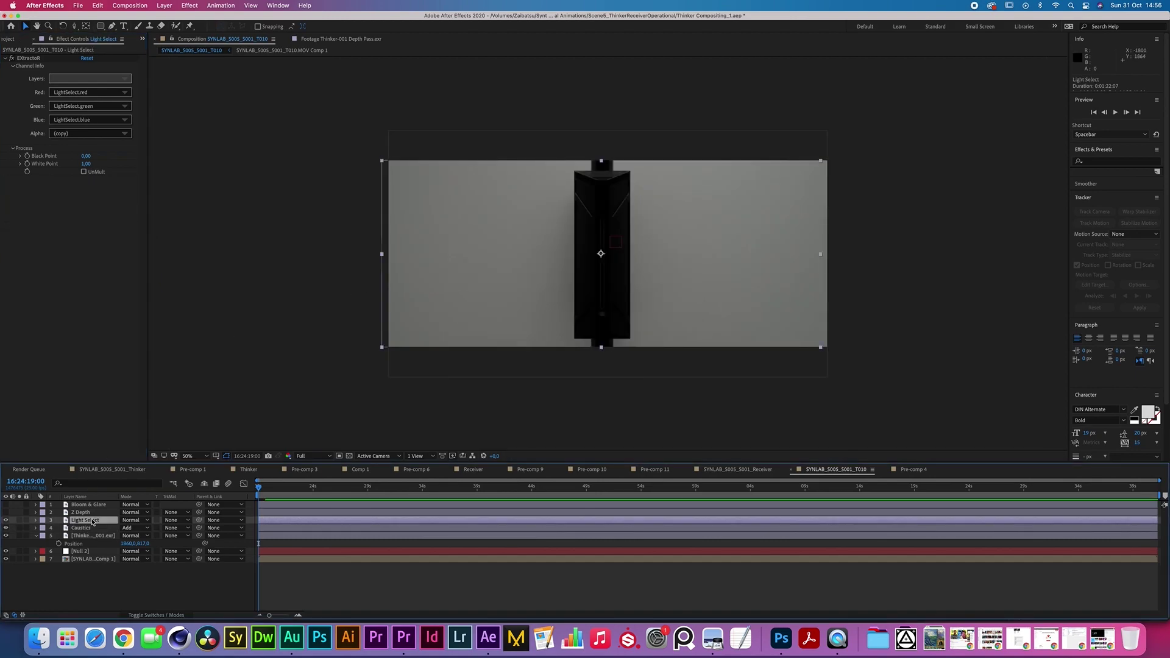
pyautogui.click(134, 520)
pyautogui.click(144, 302)
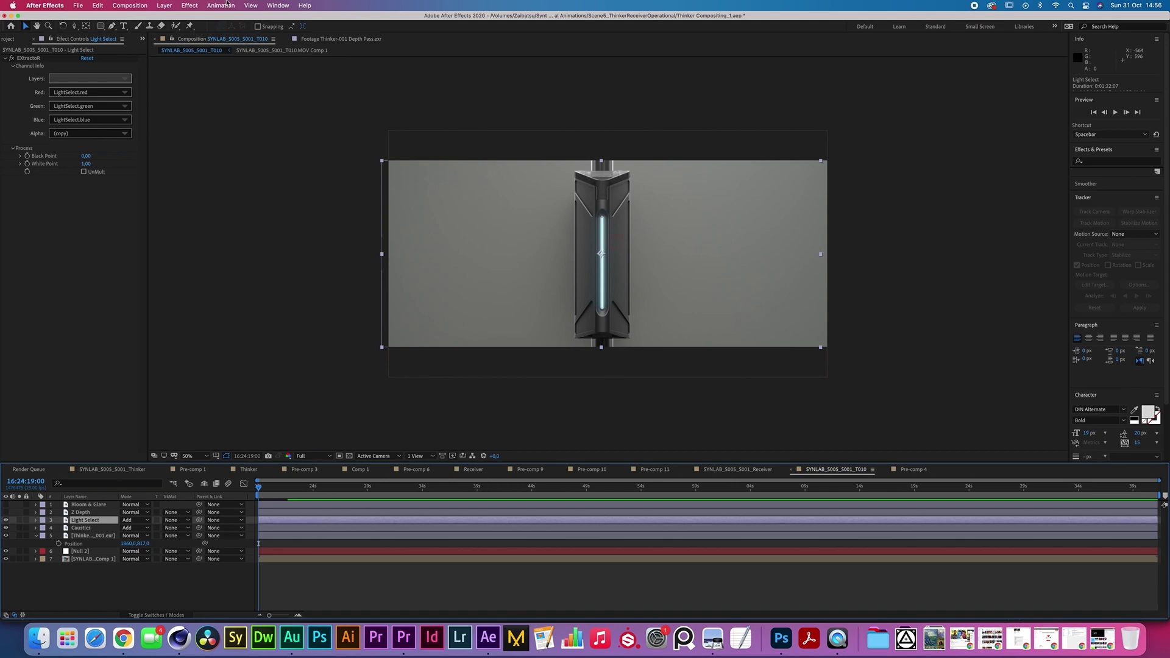
# Add an Exposure effect to Light Select, lower Gamma Correction to 0,44, and solo the layer
pyautogui.click(190, 6)
pyautogui.moveTo(207, 115)
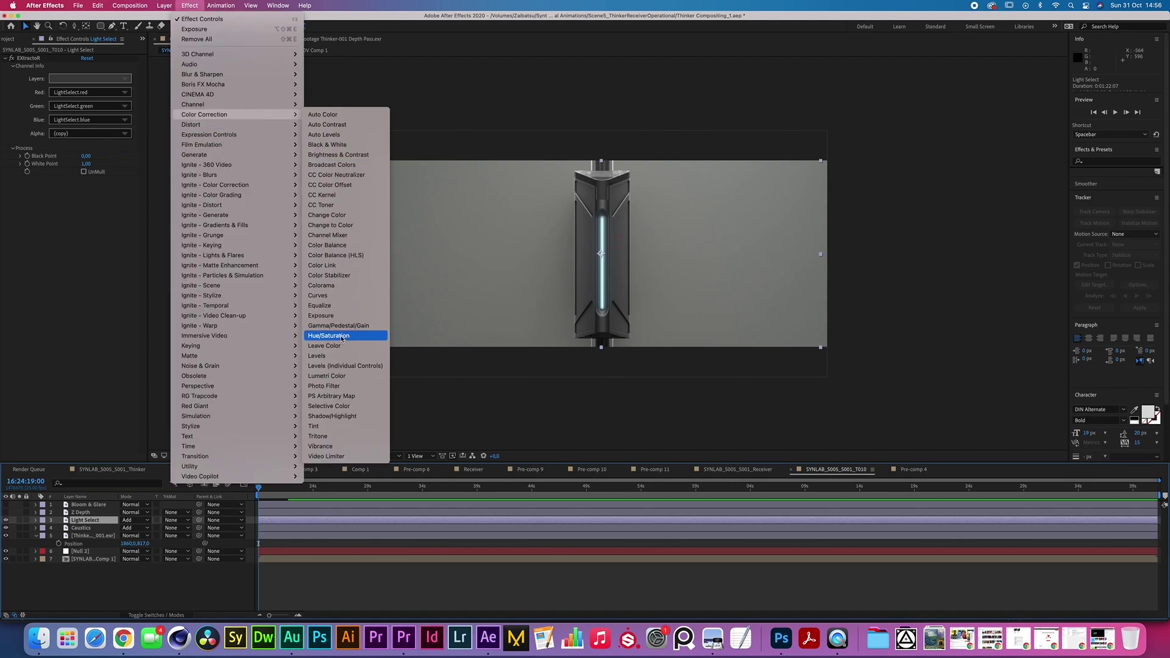
pyautogui.click(340, 316)
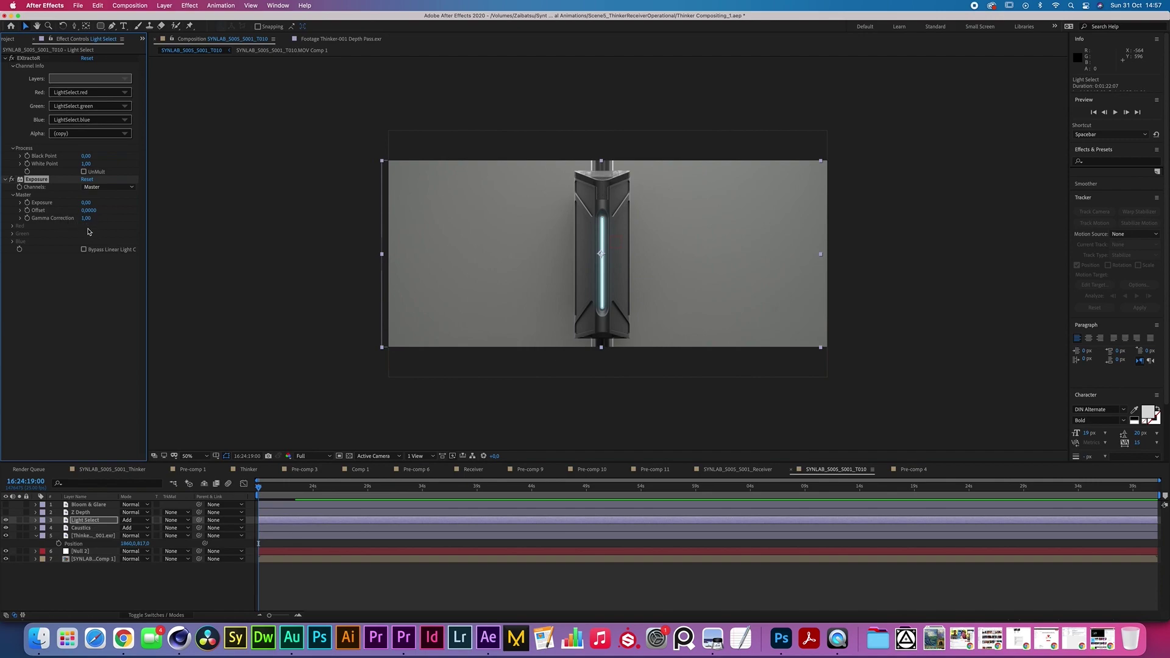
pyautogui.moveTo(68, 218); pyautogui.dragTo(64, 218)
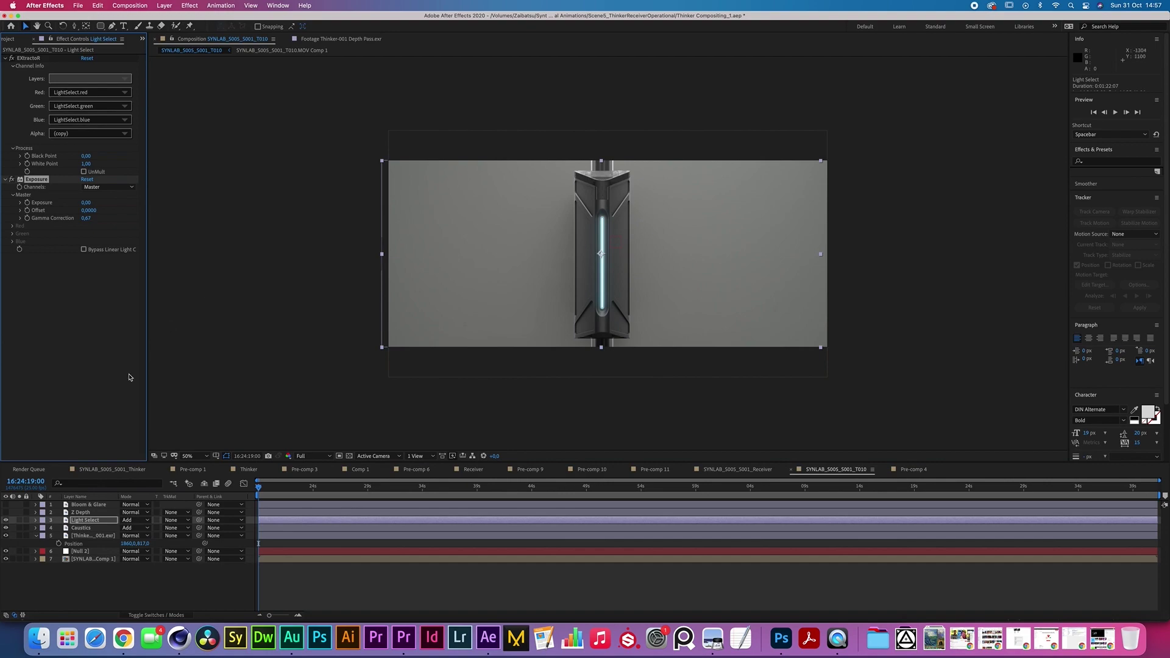
pyautogui.click(19, 519)
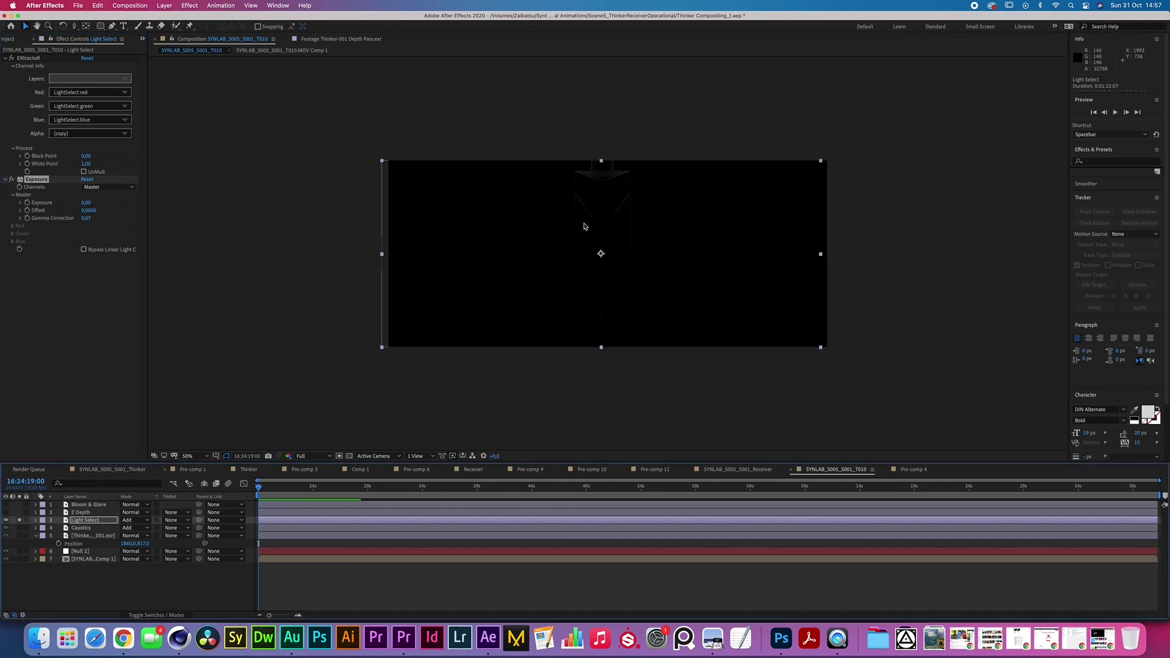
pyautogui.moveTo(75, 219); pyautogui.dragTo(81, 220)
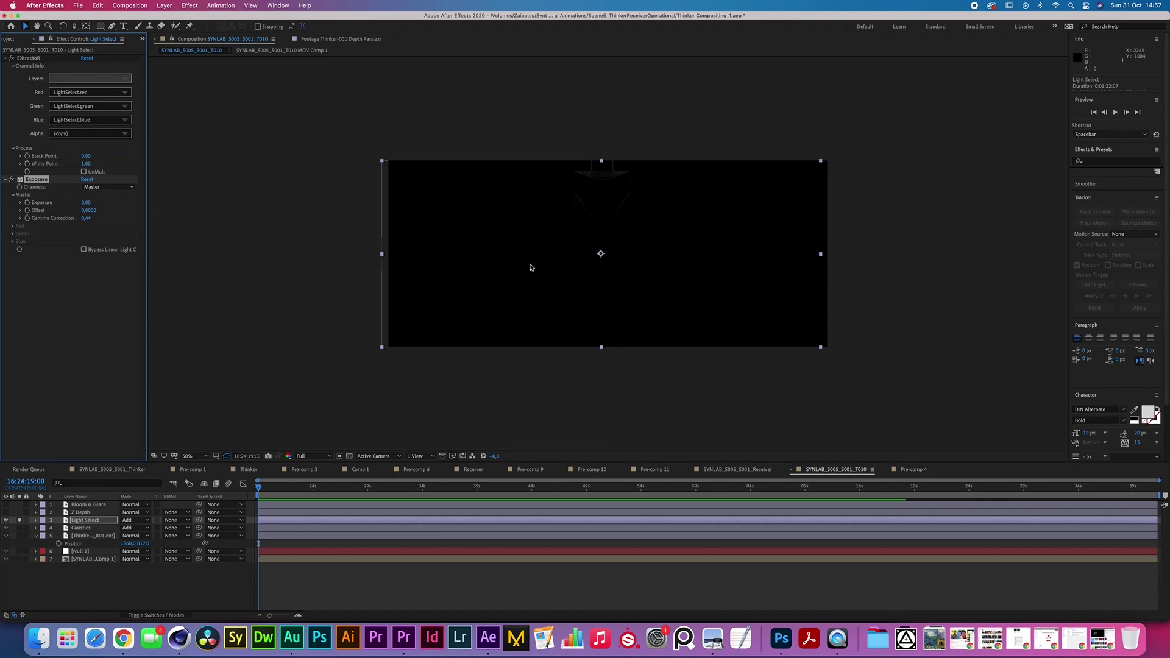
# Unsolo Light Select, inspect the Z Depth pass alone at 100%, then hide it
pyautogui.click(7, 521)
pyautogui.hotkey('ctrl', 'Up')
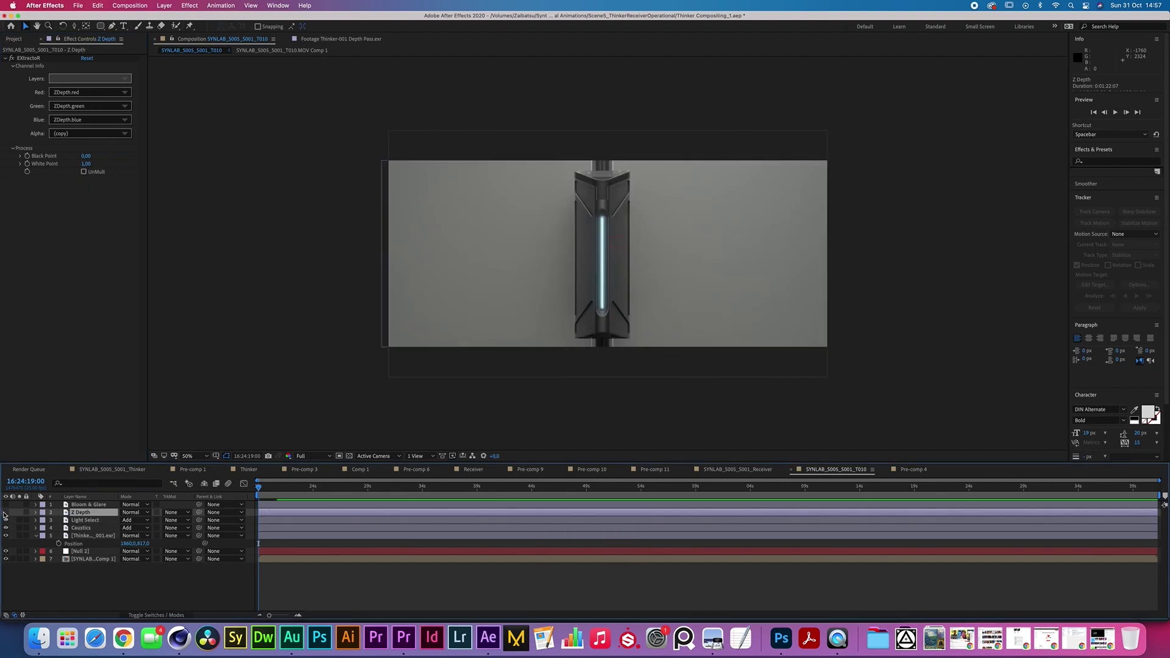
pyautogui.click(6, 512)
pyautogui.press('.')
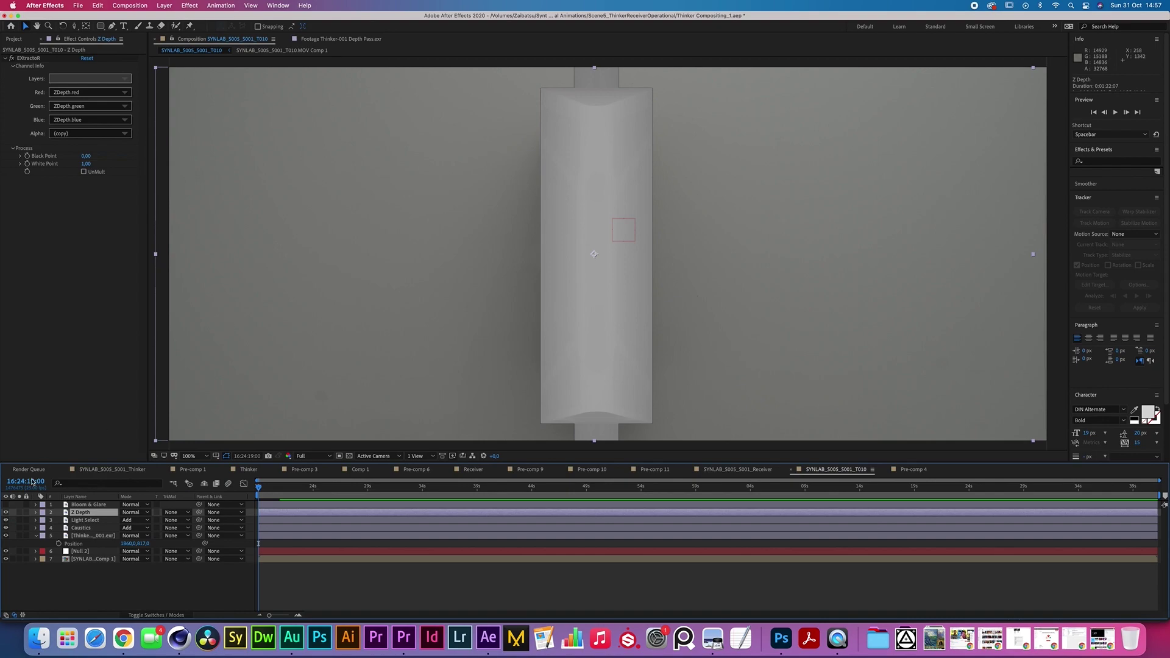
pyautogui.click(5, 512)
pyautogui.hotkey('ctrl', 'Down')
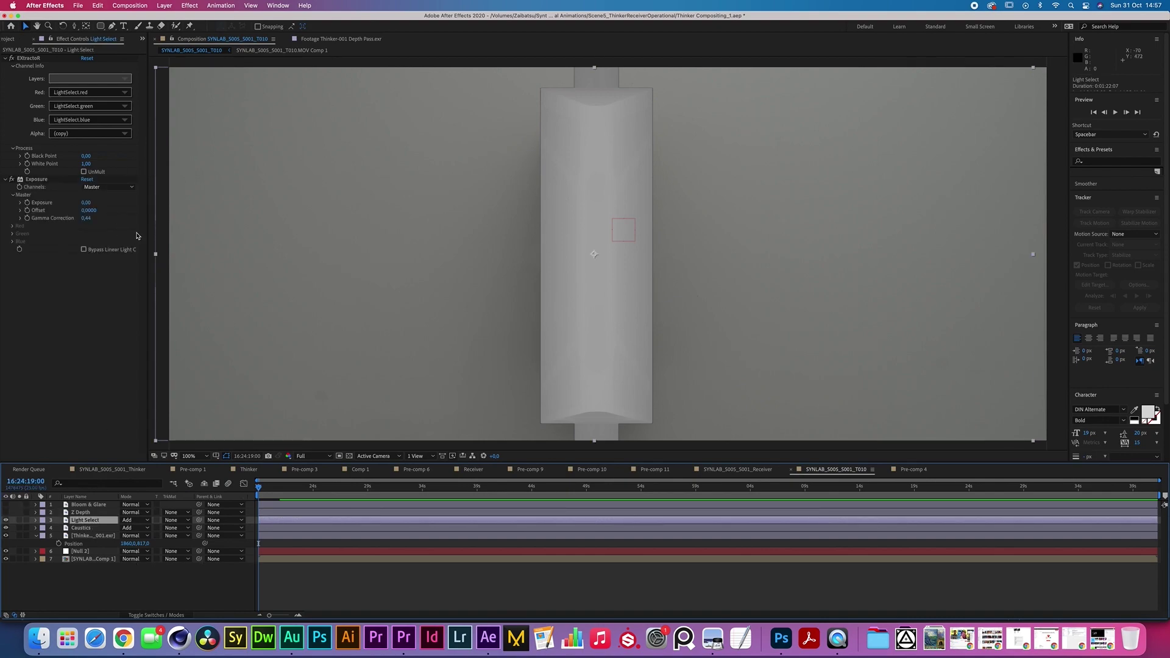
# Create a new adjustment layer with a Peach label
pyautogui.click(163, 5)
pyautogui.moveTo(182, 19)
pyautogui.click(274, 84)
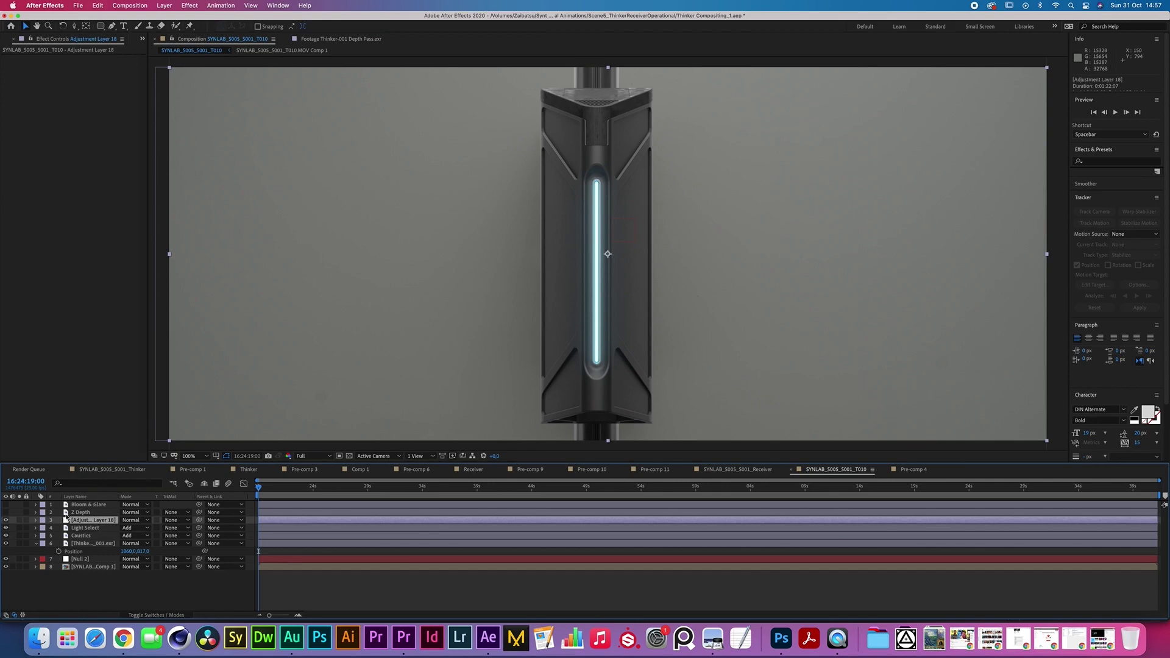
pyautogui.click(43, 521)
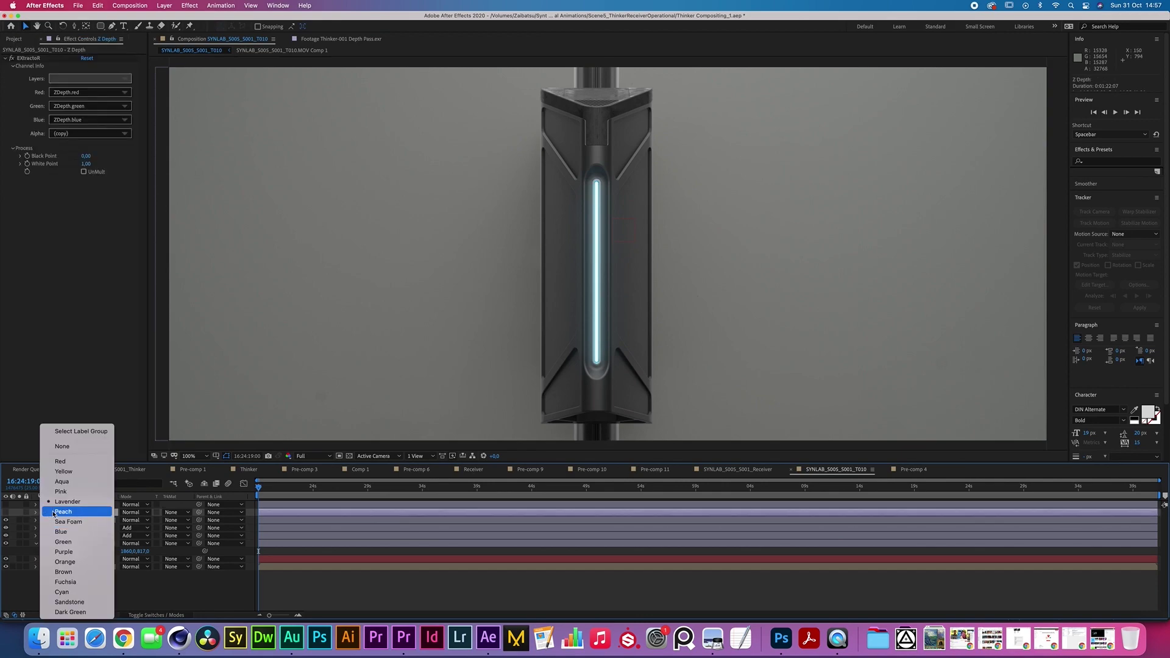
pyautogui.click(61, 512)
# Apply Camera Lens Blur to the adjustment layer using Z Depth as the blur map
pyautogui.click(189, 6)
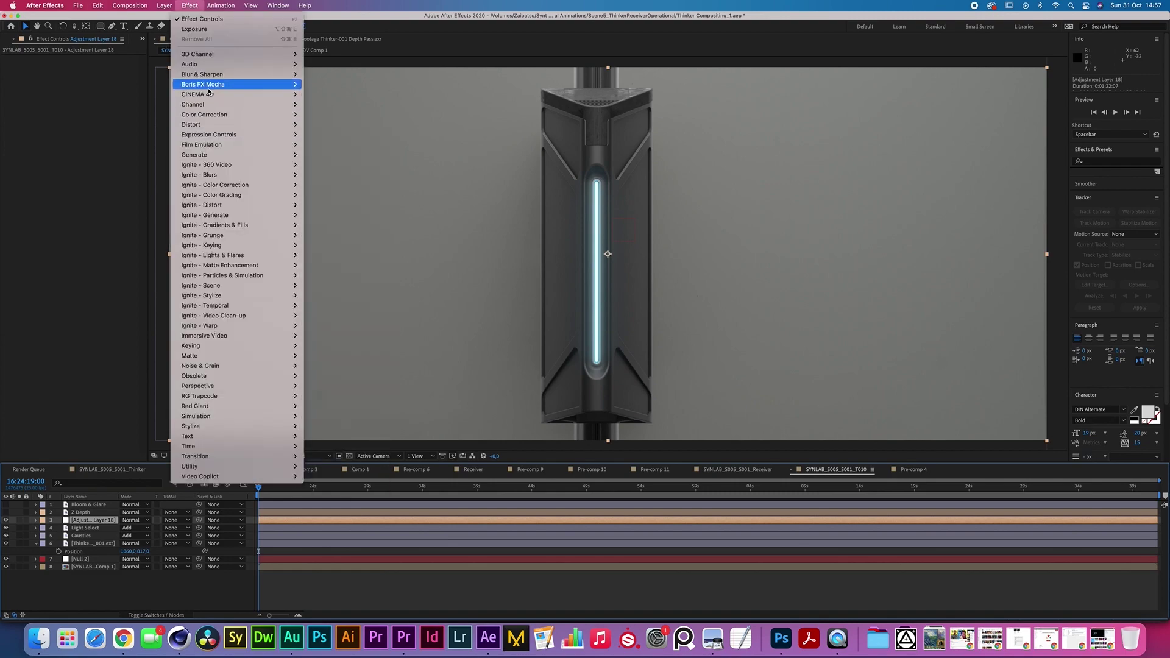
pyautogui.moveTo(268, 74)
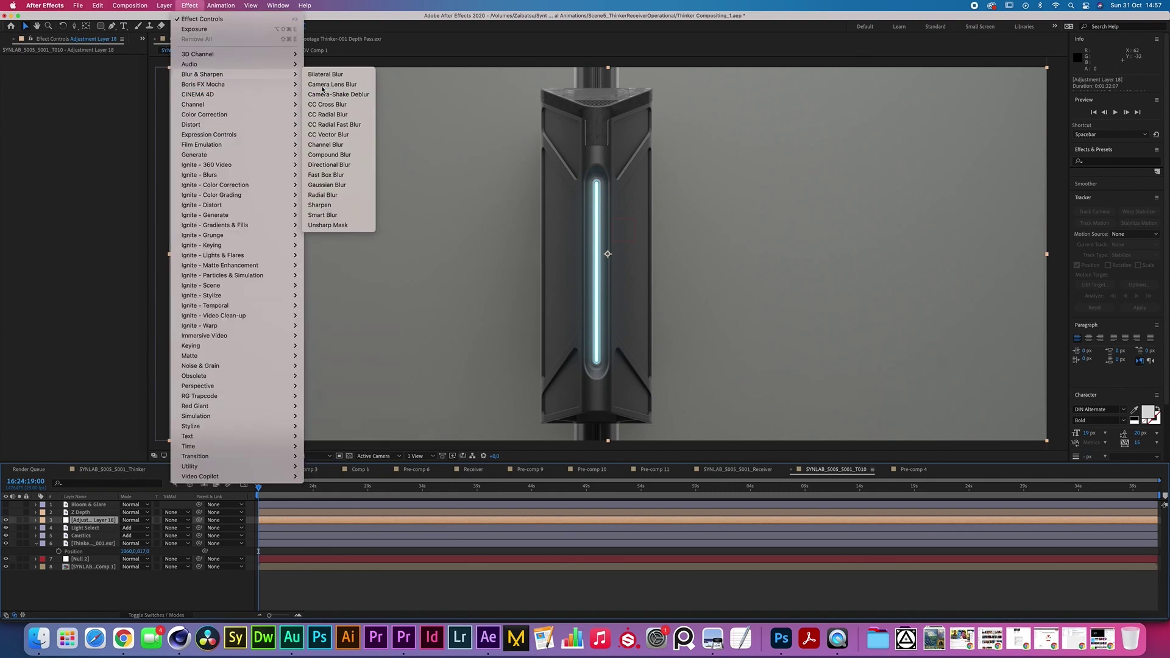
pyautogui.click(322, 85)
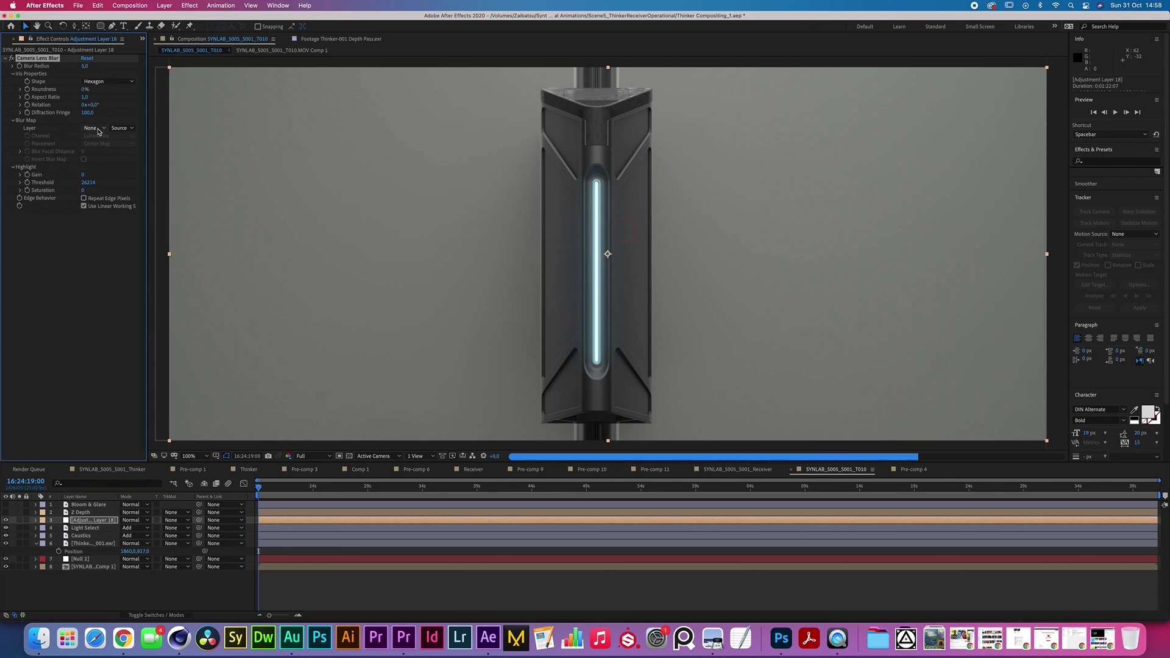
pyautogui.click(101, 130)
pyautogui.click(114, 163)
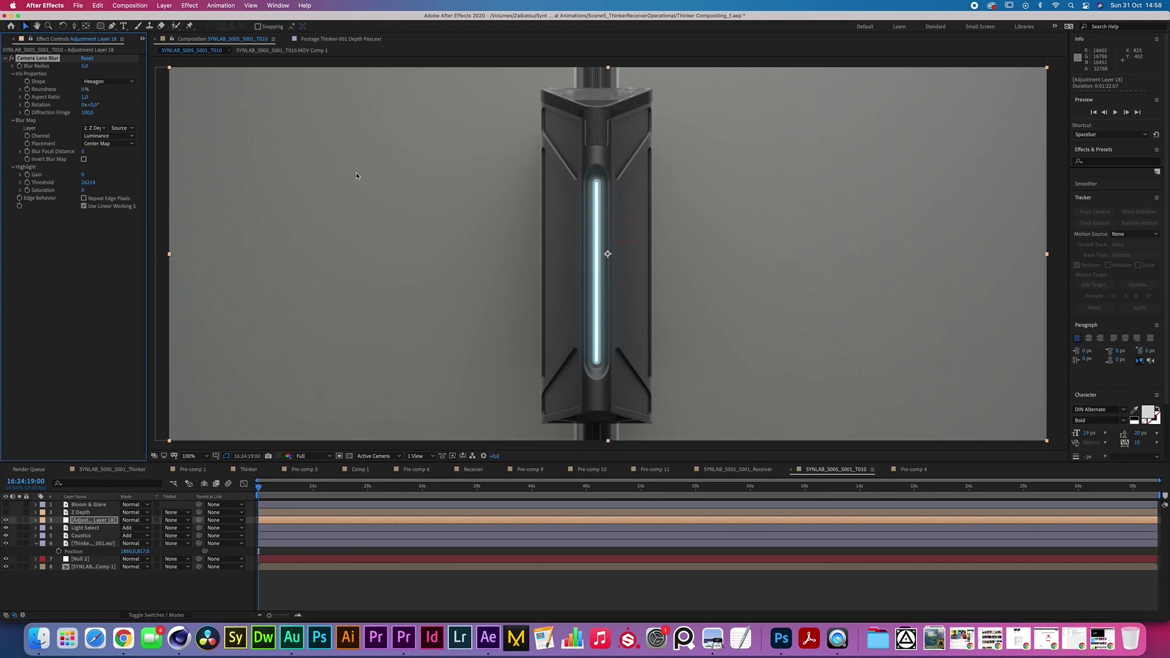
# Set the lens blur aspect ratio 0,5, roundness 80%, radius 2, and enable Repeat Edge Pixels
pyautogui.press(',')
pyautogui.press(',')
pyautogui.press(',')
pyautogui.press(',')
pyautogui.press(',')
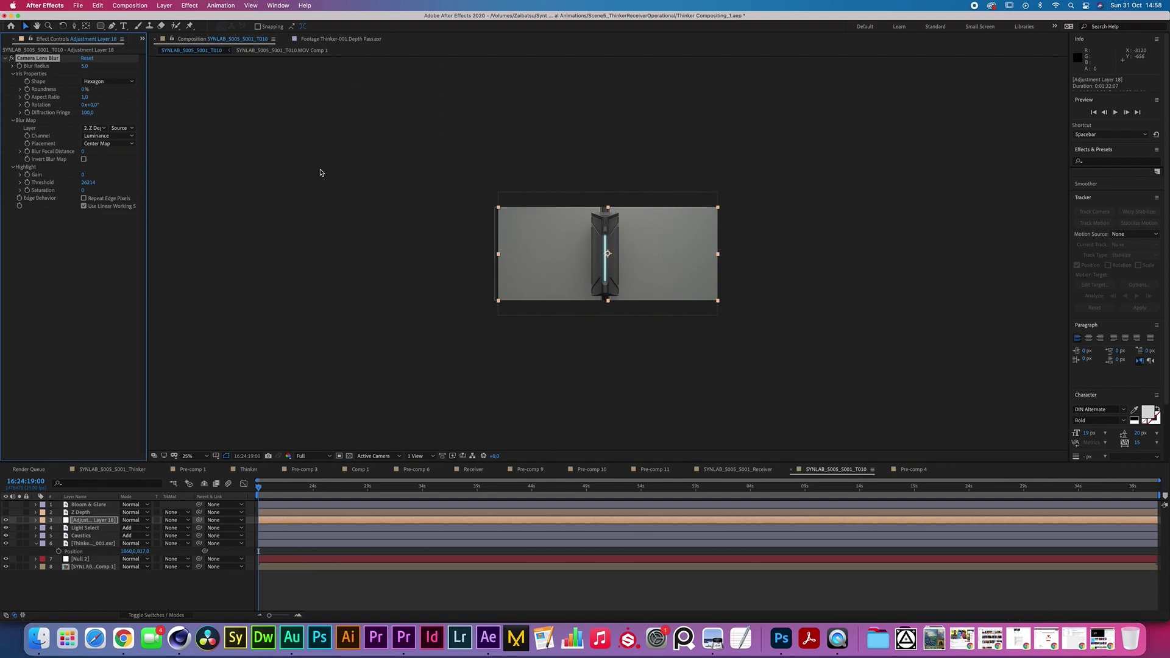
pyautogui.press('.')
pyautogui.press('.')
pyautogui.press('.')
pyautogui.press('.')
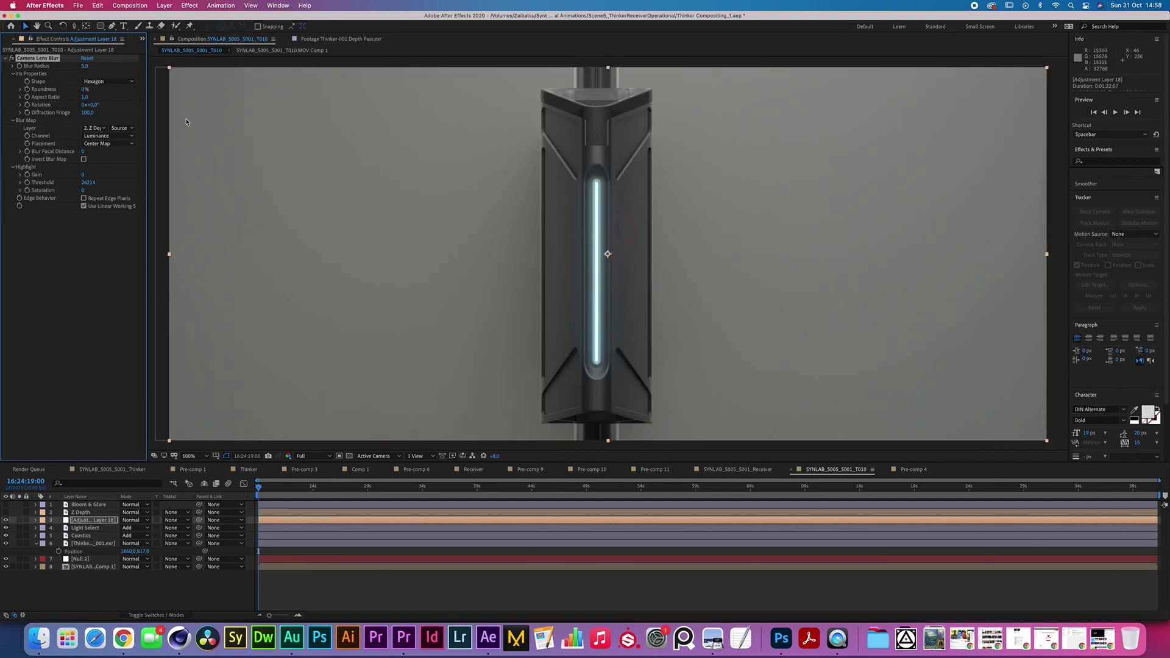
pyautogui.click(84, 96)
pyautogui.press('Tab')
pyautogui.write('80')
pyautogui.click(85, 66)
pyautogui.write('2')
pyautogui.press('Return')
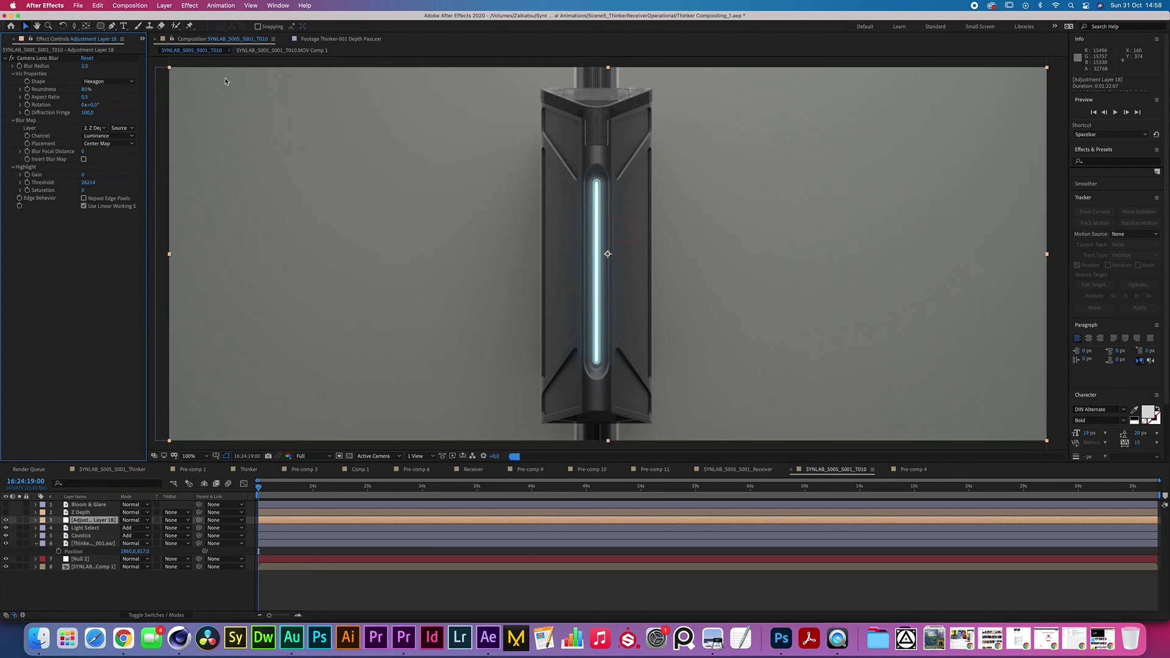
pyautogui.click(83, 198)
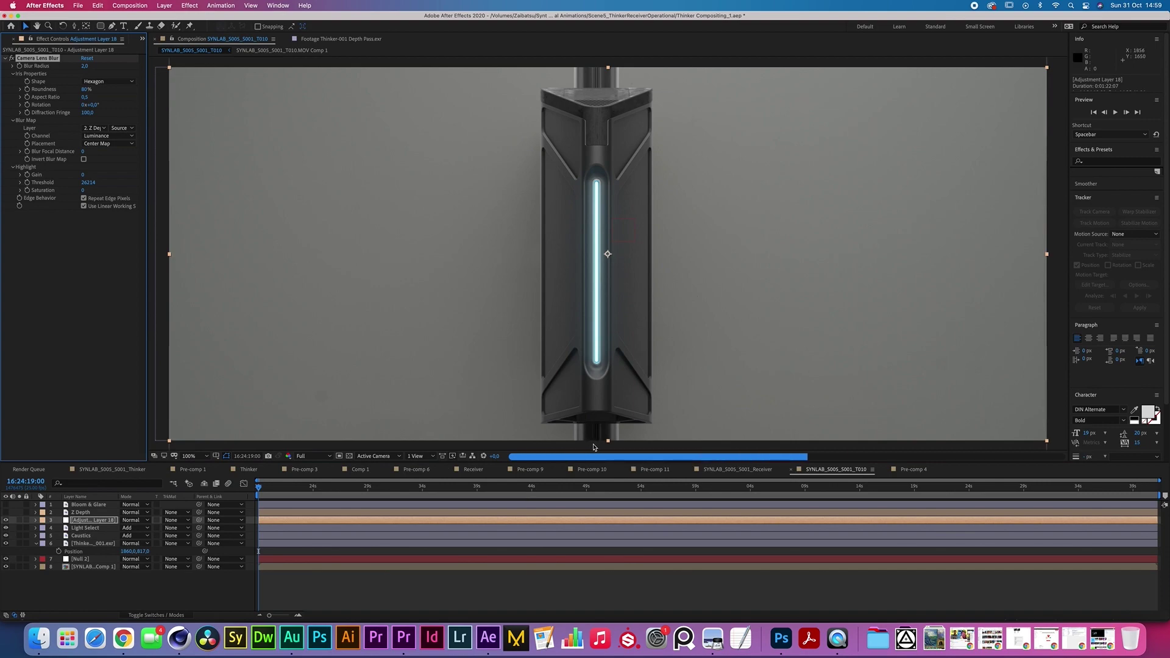
pyautogui.scroll(-2, 592, 447)
# Set the Bloom & Glare pass to Add blending mode
pyautogui.click(82, 505)
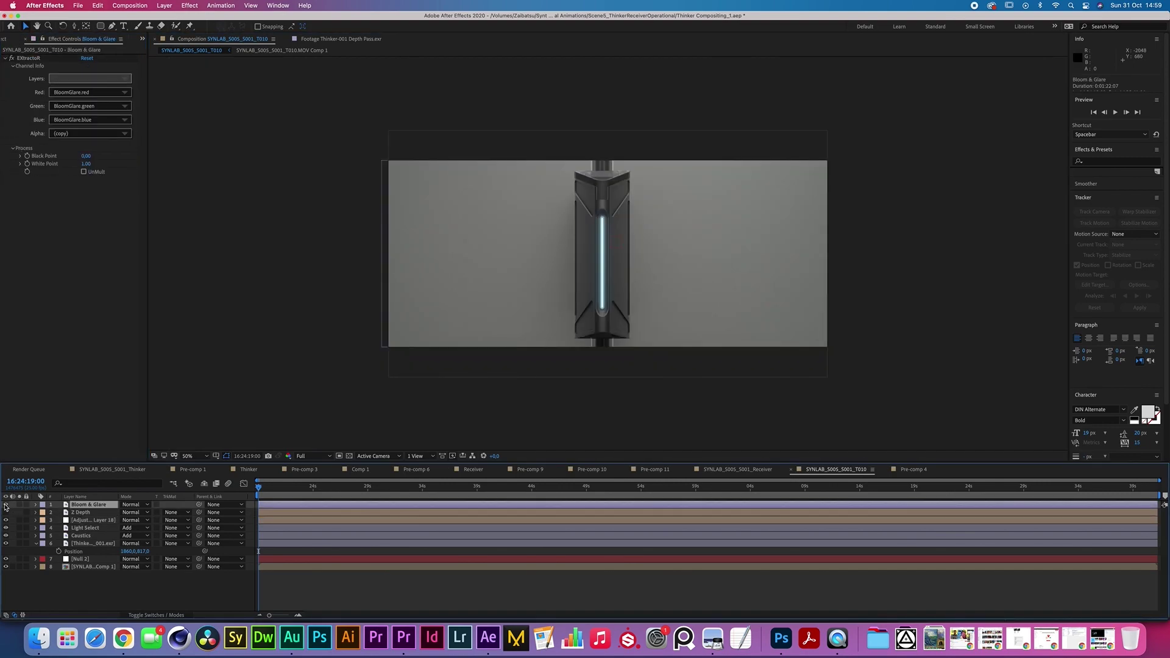
pyautogui.click(134, 505)
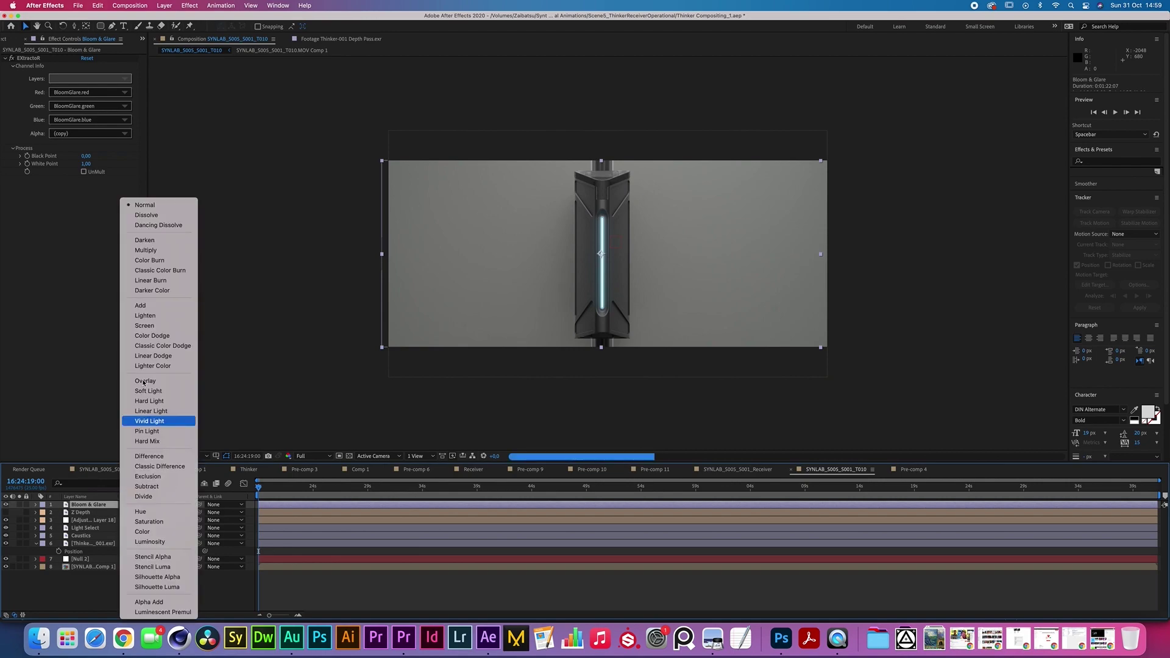
pyautogui.click(150, 306)
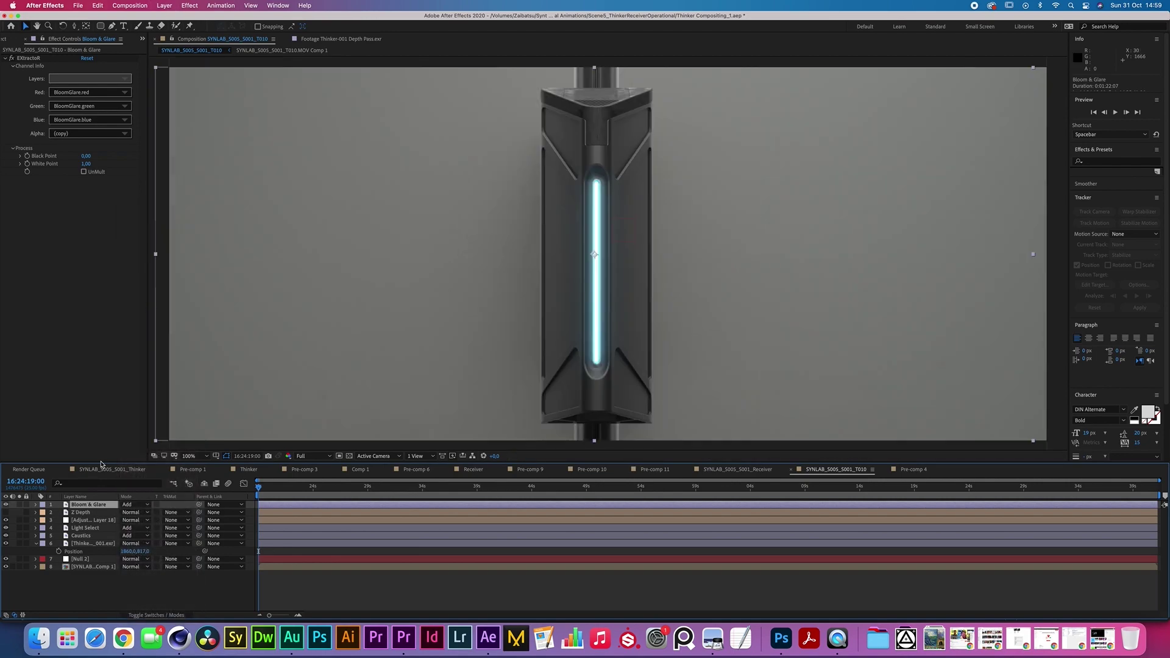
pyautogui.press('/')
# Add an Exposure effect to Bloom & Glare and lower its exposure to -0,65
pyautogui.click(191, 6)
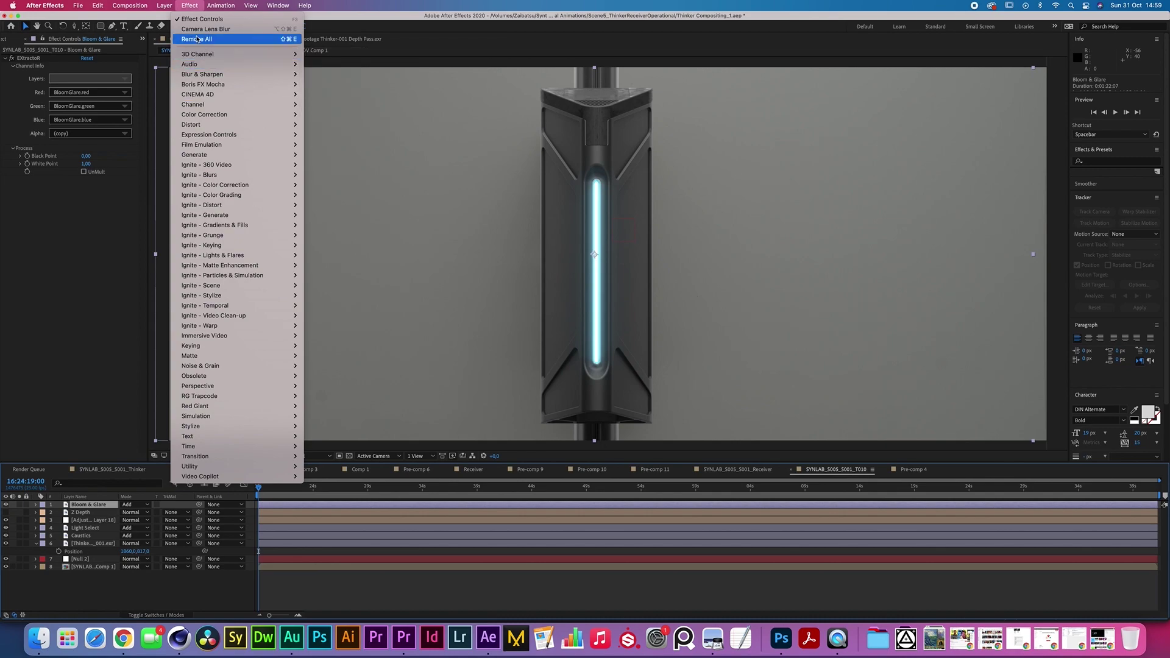
pyautogui.moveTo(220, 118)
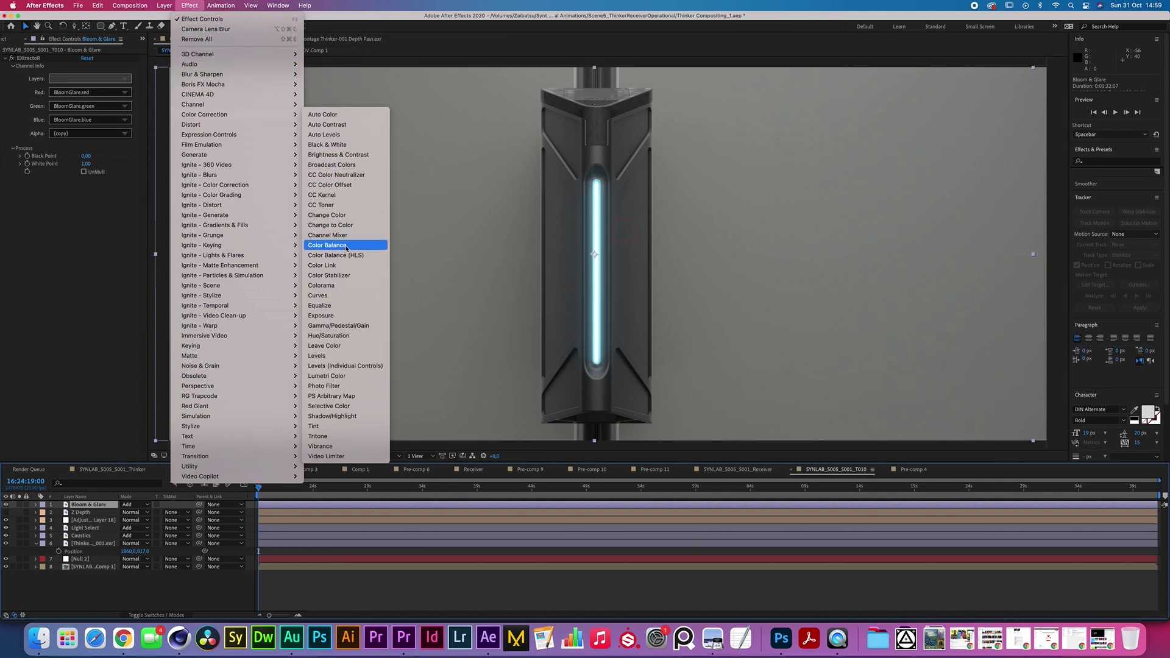
pyautogui.click(355, 315)
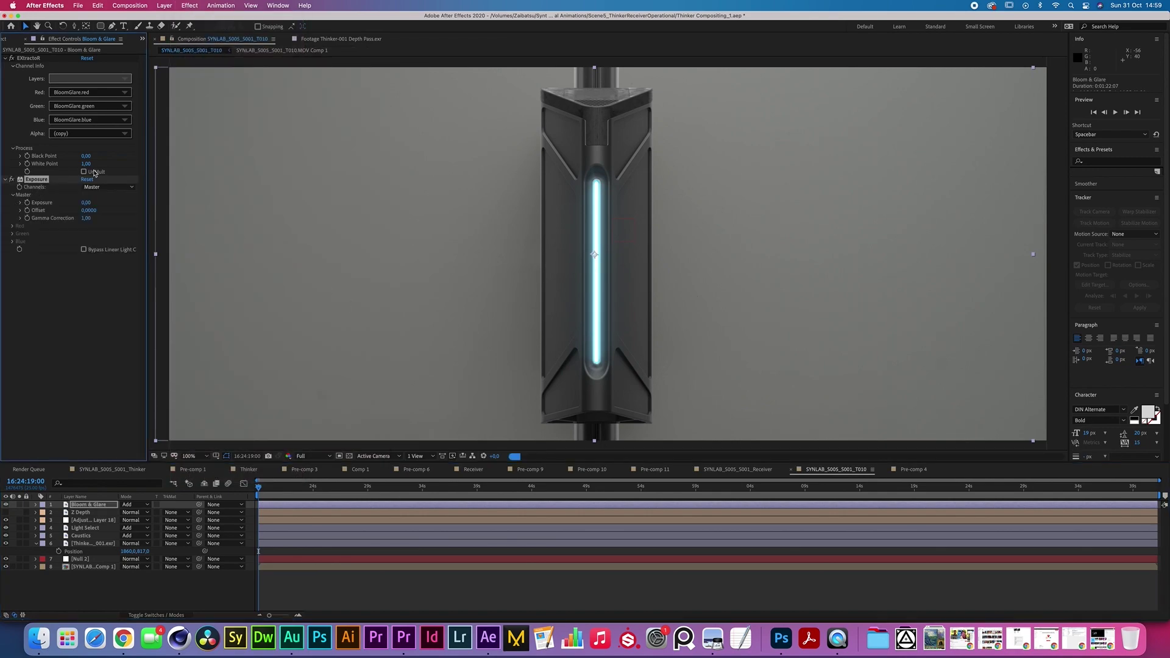
pyautogui.moveTo(86, 205); pyautogui.dragTo(48, 203)
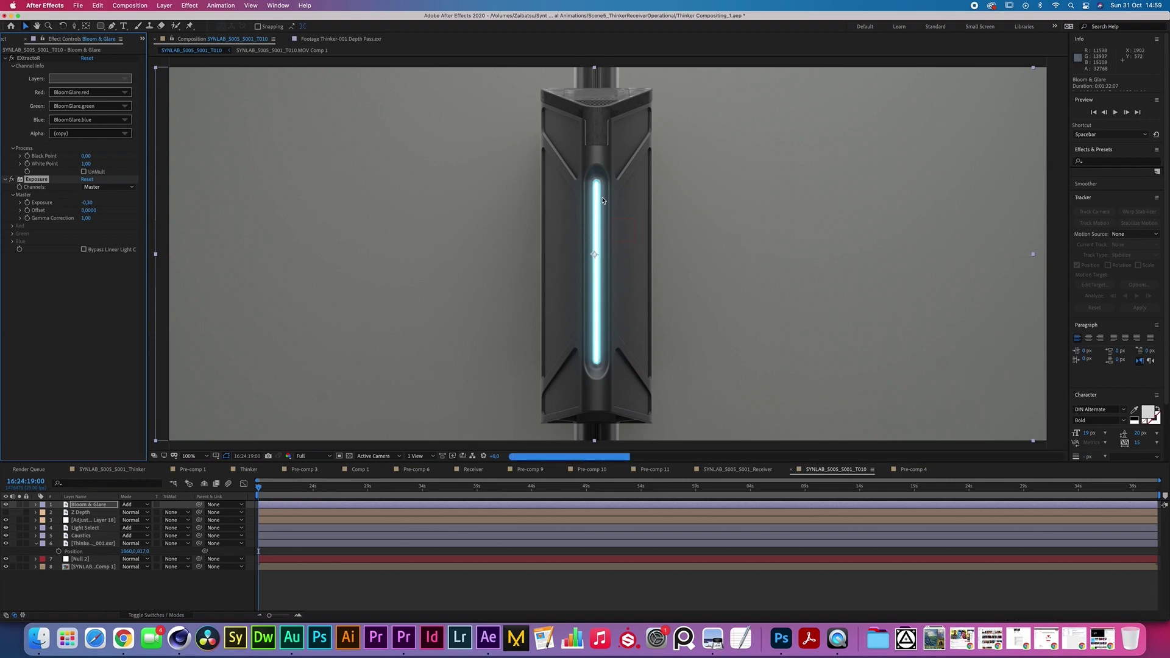
pyautogui.click(151, 244)
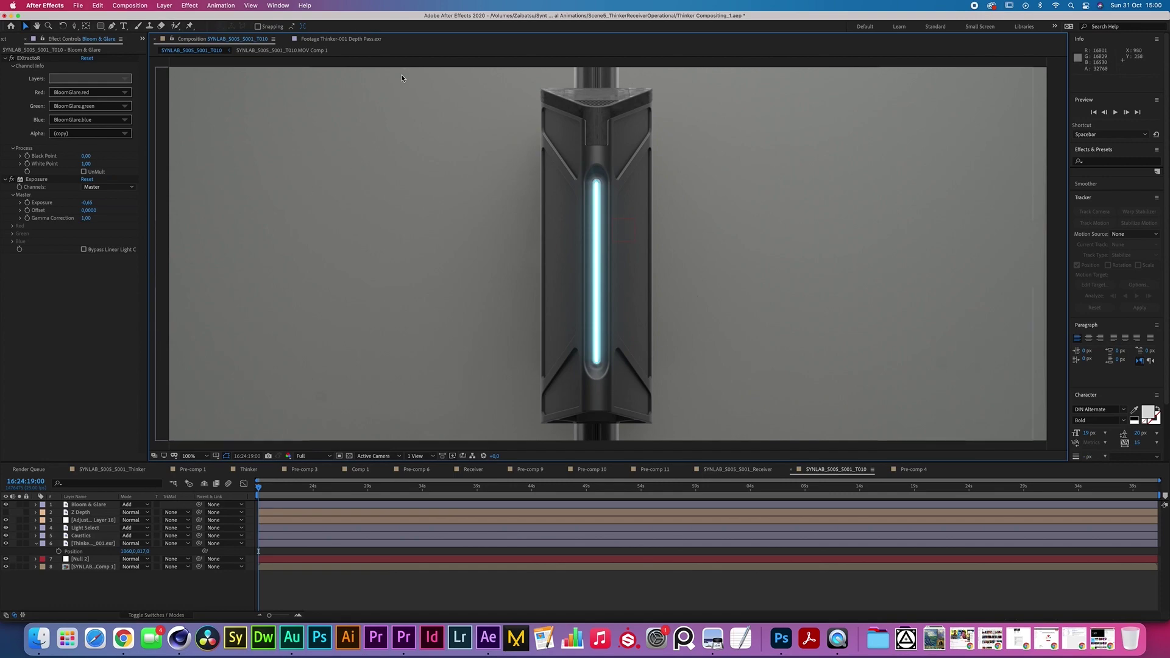
pyautogui.press(',')
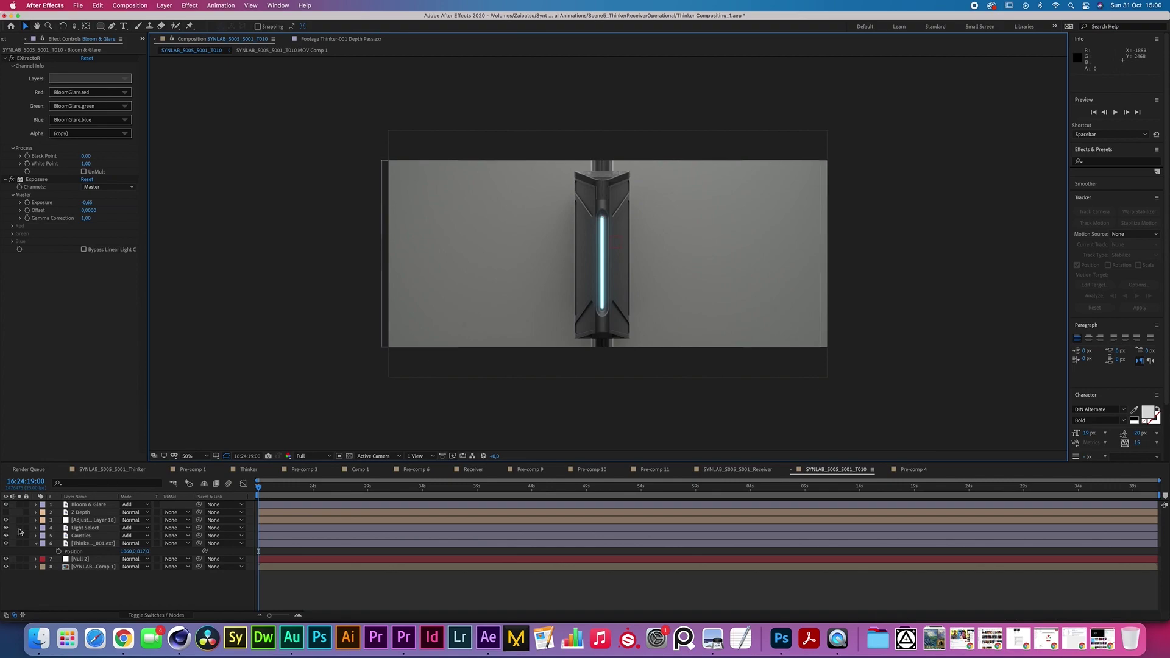
# Move Null 2 to the top and parent the five render pass layers to it
pyautogui.moveTo(77, 559); pyautogui.dragTo(73, 505)
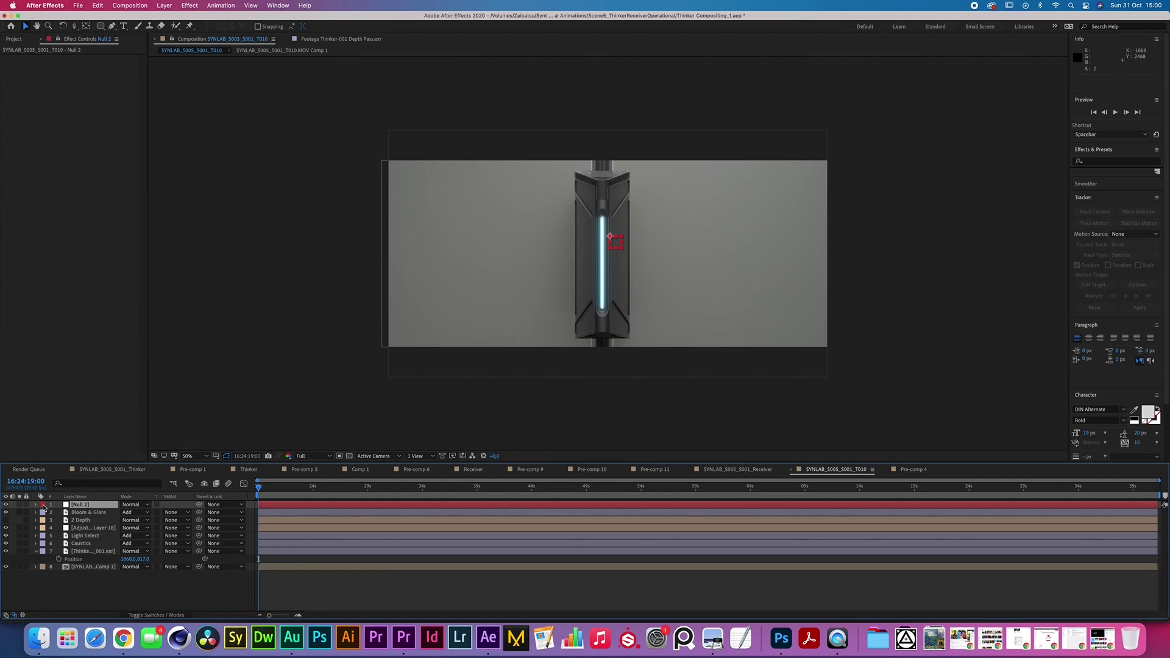
pyautogui.click(81, 513)
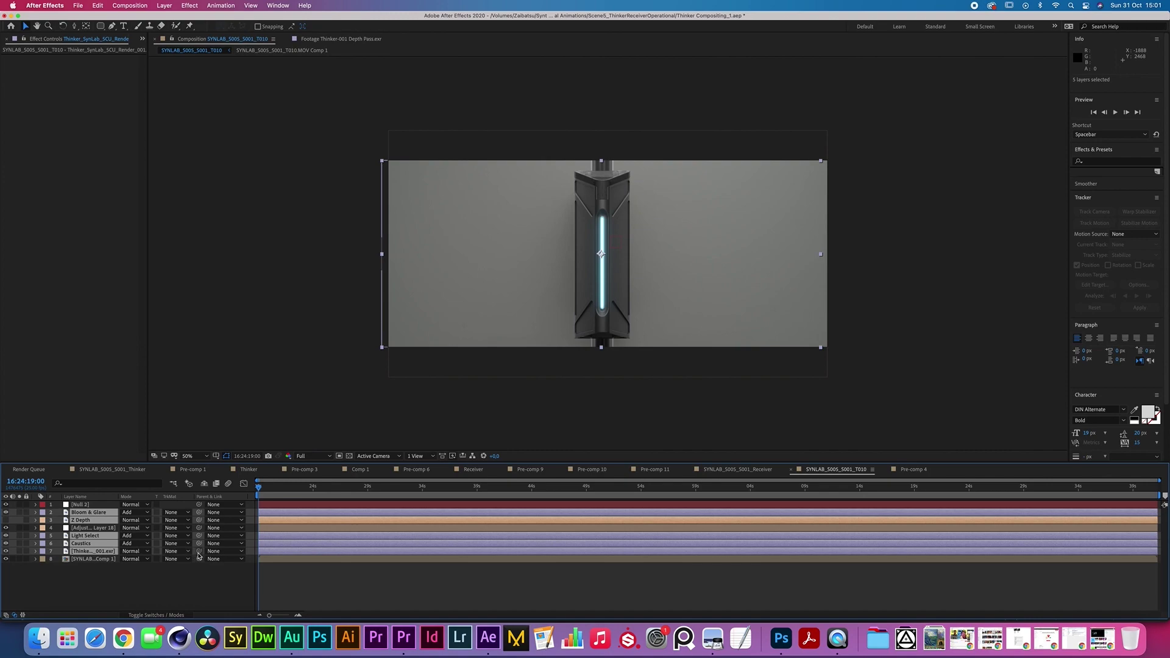
pyautogui.moveTo(199, 553); pyautogui.dragTo(75, 506)
pyautogui.click(88, 507)
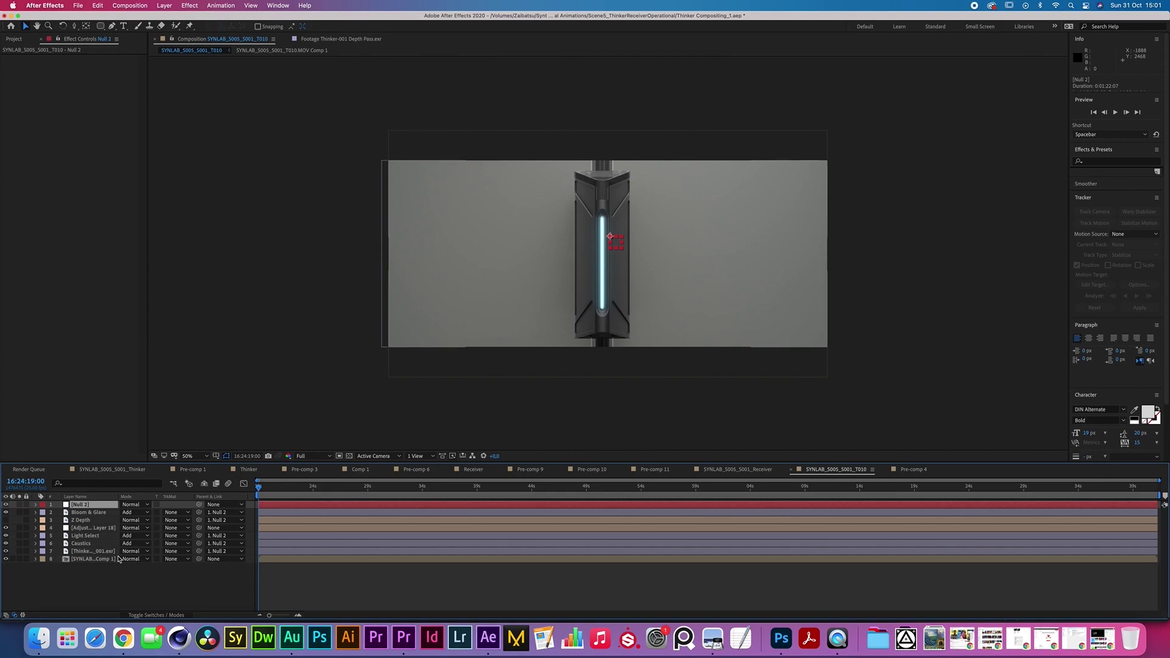
# Enable composition motion blur and turn it on for Bloom & Glare and Z Depth
pyautogui.click(156, 614)
pyautogui.click(215, 483)
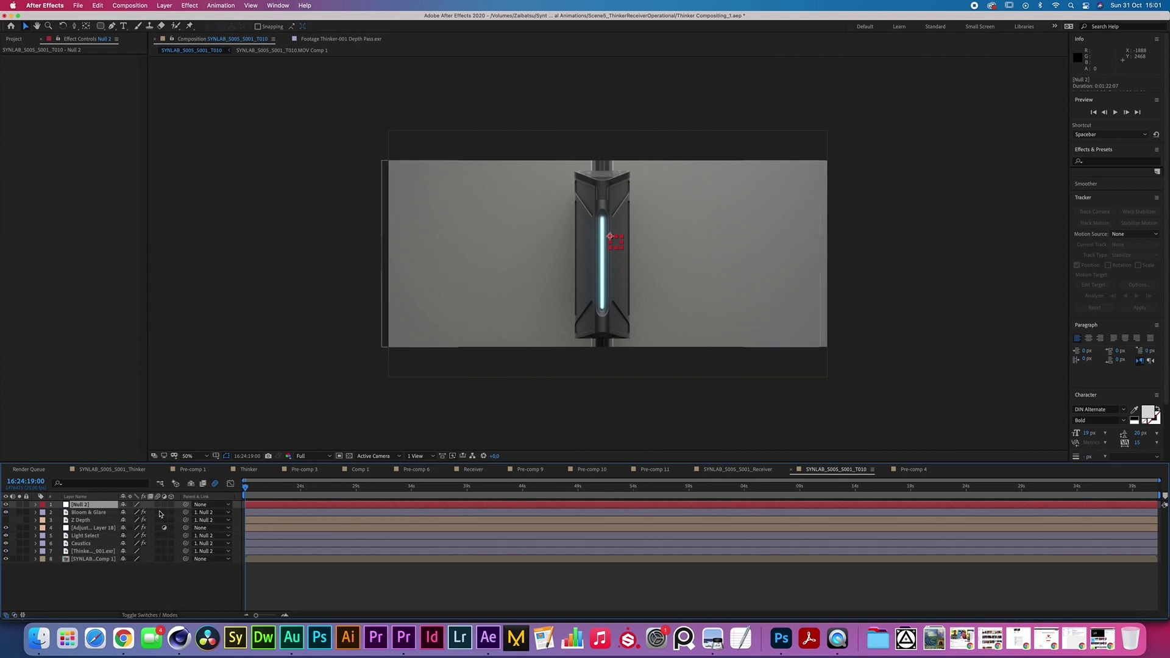
pyautogui.moveTo(157, 512); pyautogui.dragTo(74, 491)
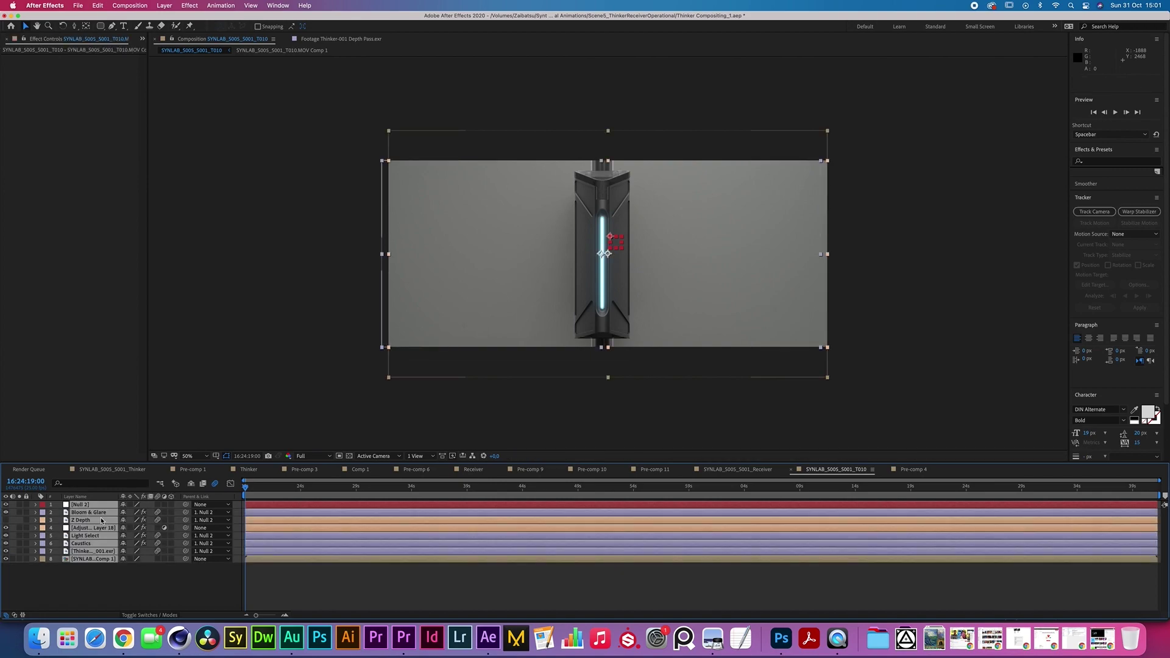
# Pre-compose the eight layers into Pre-comp 12 and open it
pyautogui.press('super+shift+c')
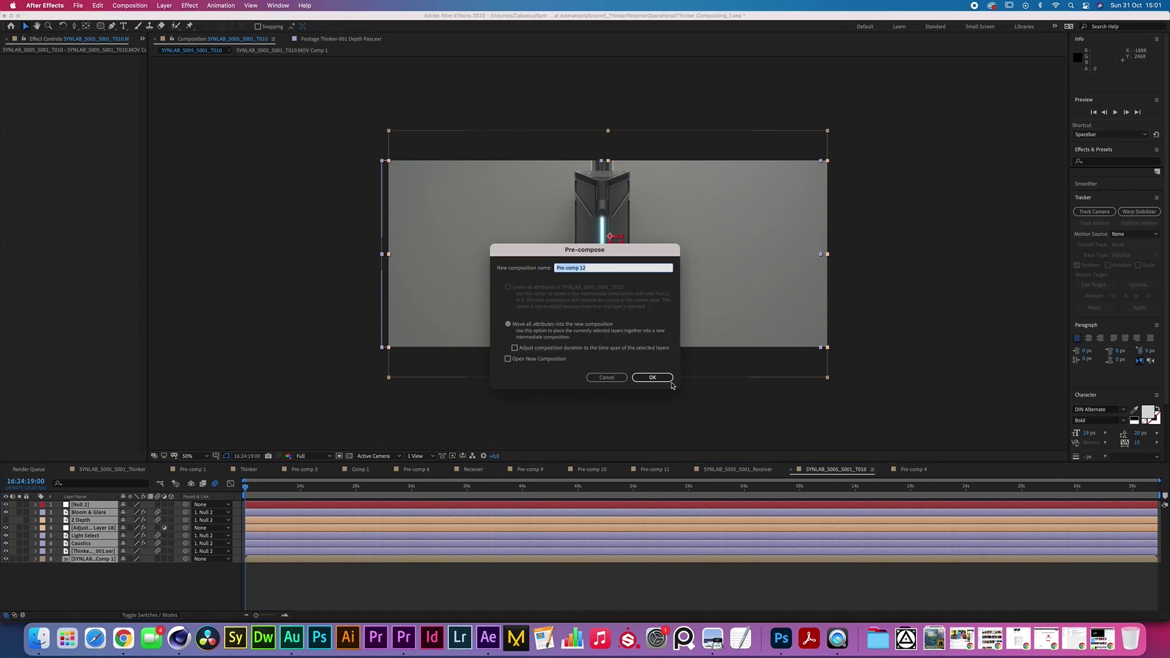
pyautogui.click(653, 381)
pyautogui.press('KP_Enter')
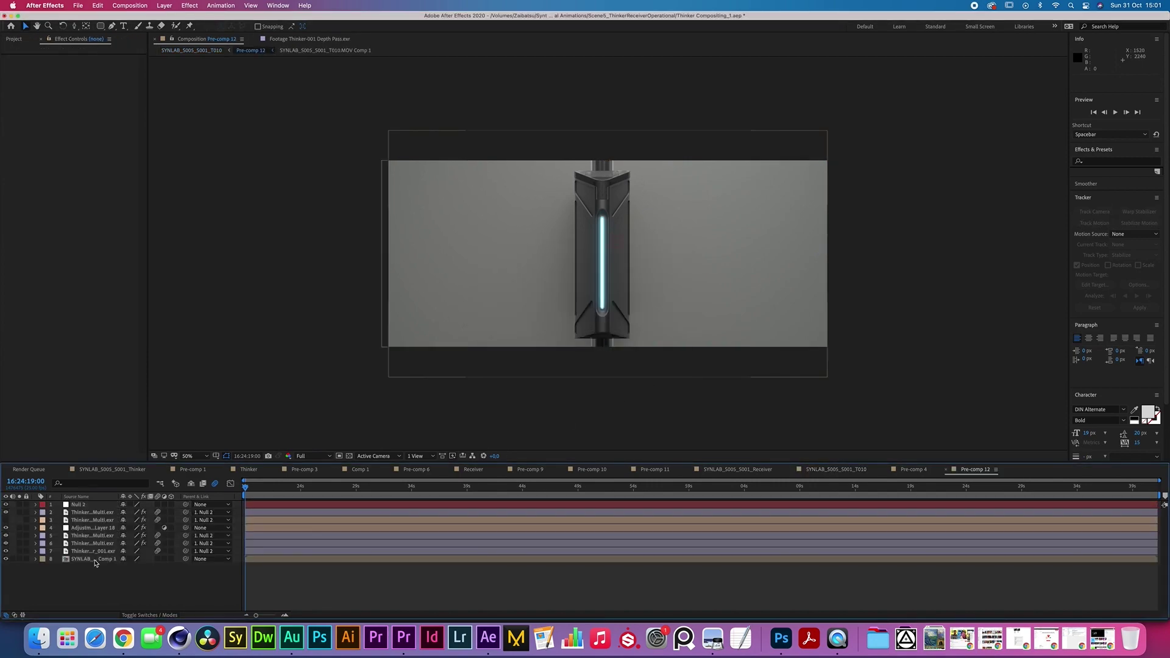
# Pre-compose all eight layers again into Pre-comp 13
pyautogui.click(96, 561)
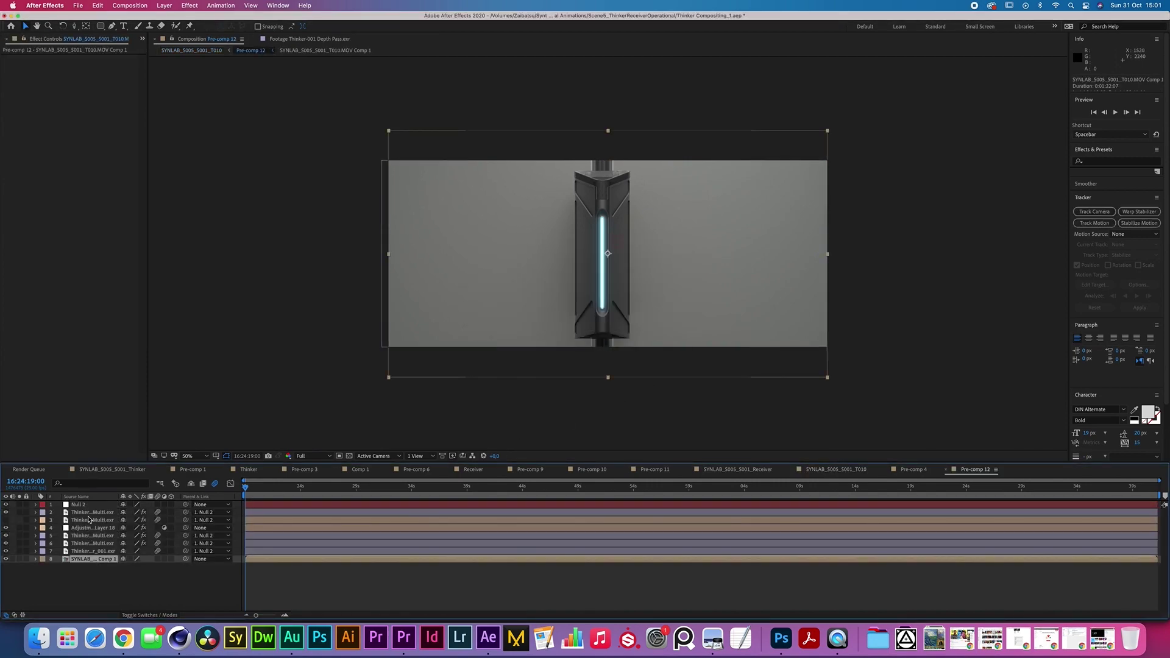
pyautogui.keyDown('shift'); pyautogui.click(90, 506); pyautogui.keyUp('shift')
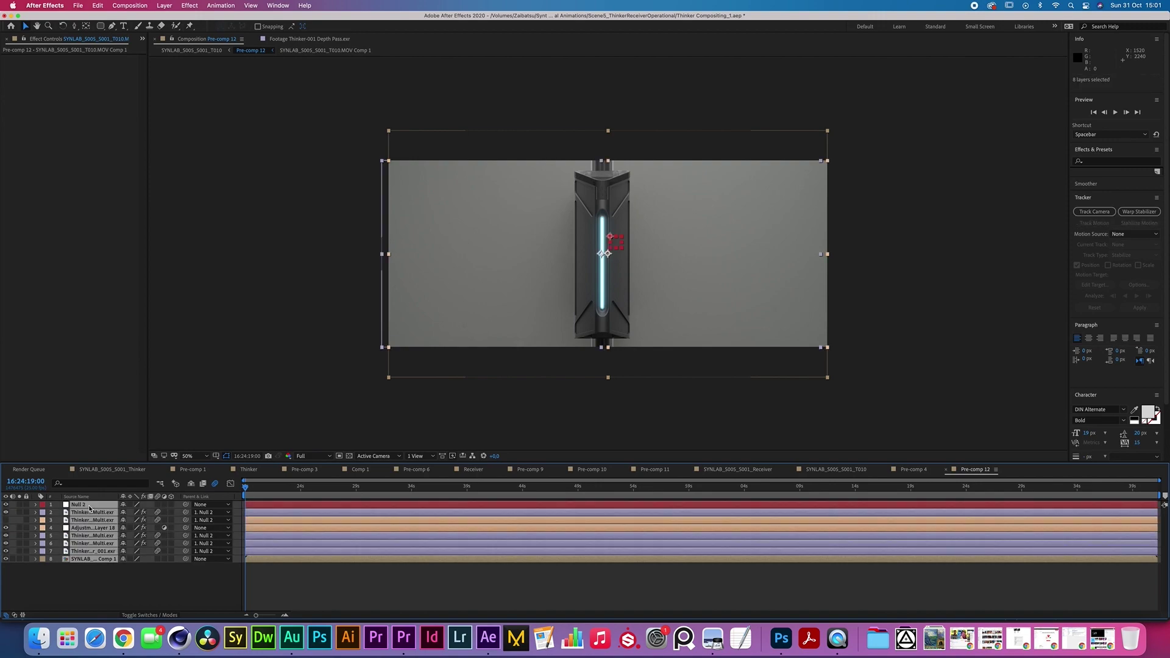
pyautogui.press('super+shift+c')
pyautogui.click(641, 385)
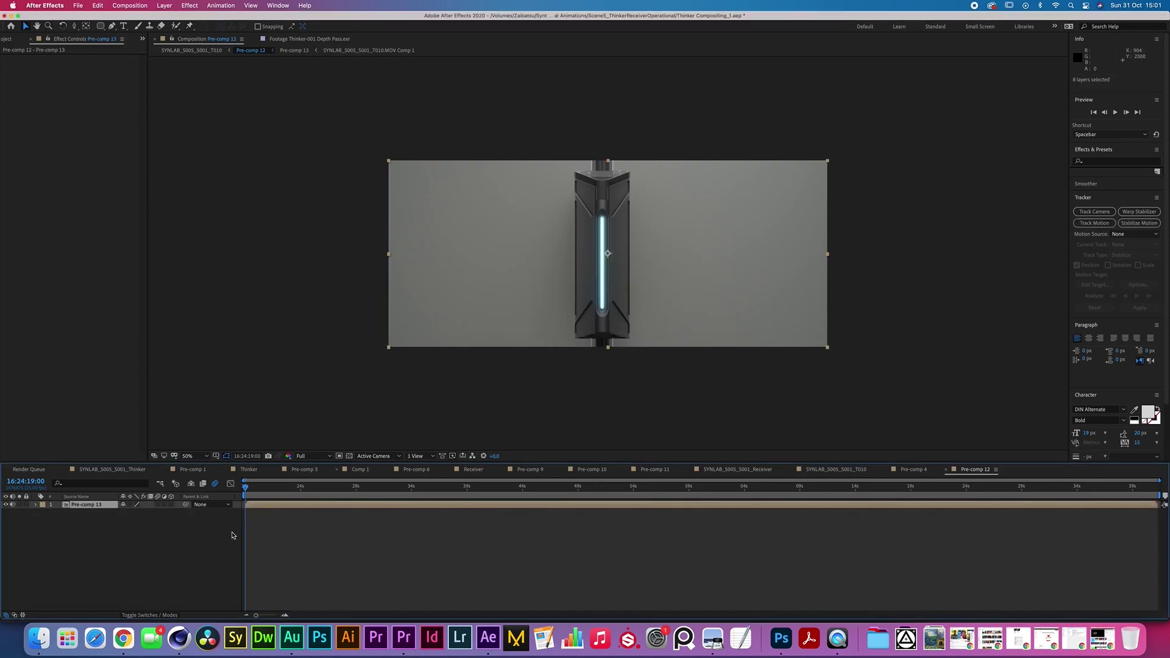
pyautogui.click(100, 521)
pyautogui.click(89, 504)
pyautogui.press('Return')
pyautogui.click(141, 588)
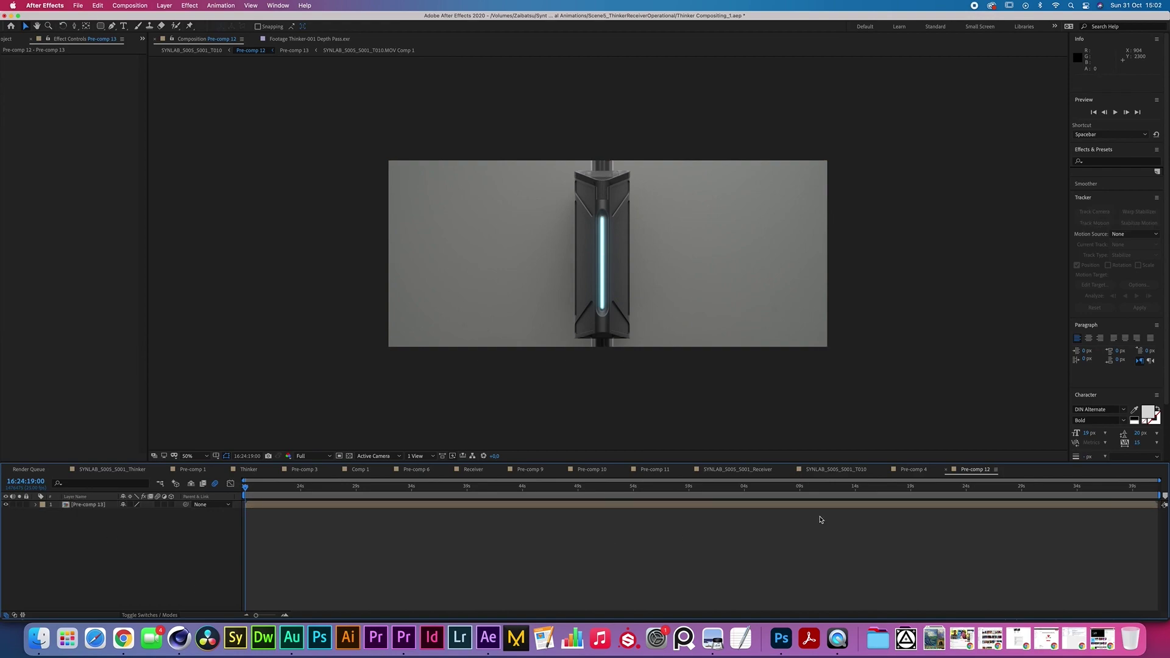
# In the SYNLAB_S005_S001_T010 comp, rename Pre-comp 12 to 'THINKER CU' and open it
pyautogui.click(913, 469)
pyautogui.click(836, 470)
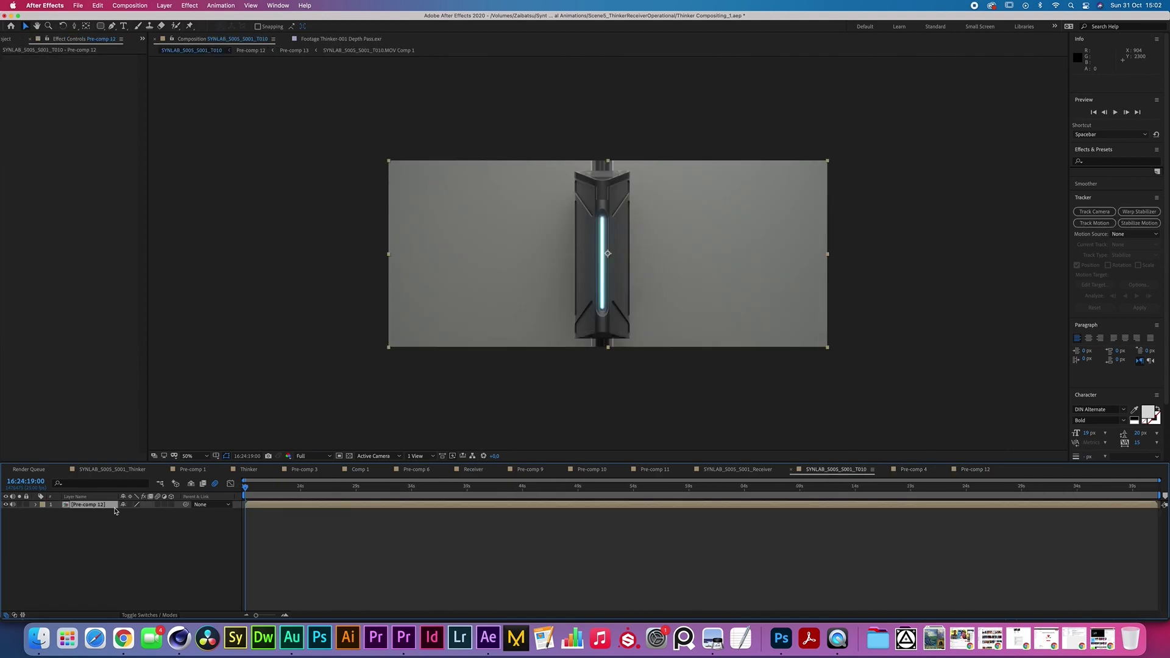
pyautogui.press('Return')
pyautogui.write('THINKER CU')
pyautogui.press('Return')
pyautogui.doubleClick(110, 505)
# Rename the Pre-comp 13 layer to 'THINKER CU Center'
pyautogui.click(103, 506)
pyautogui.press('Return')
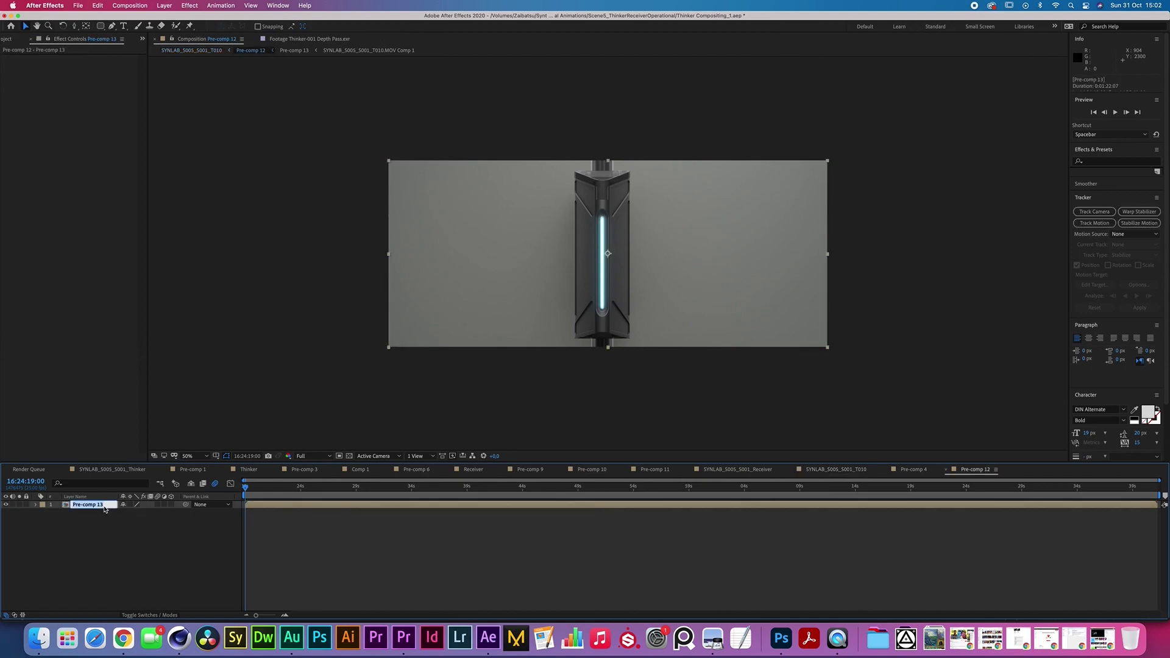
pyautogui.write('THINKER CU Center')
pyautogui.press('Return')
# Duplicate THINKER CU Center and name the copy 'THINKER CU Side'
pyautogui.hotkey('ctrl', 'd')
pyautogui.press('Return')
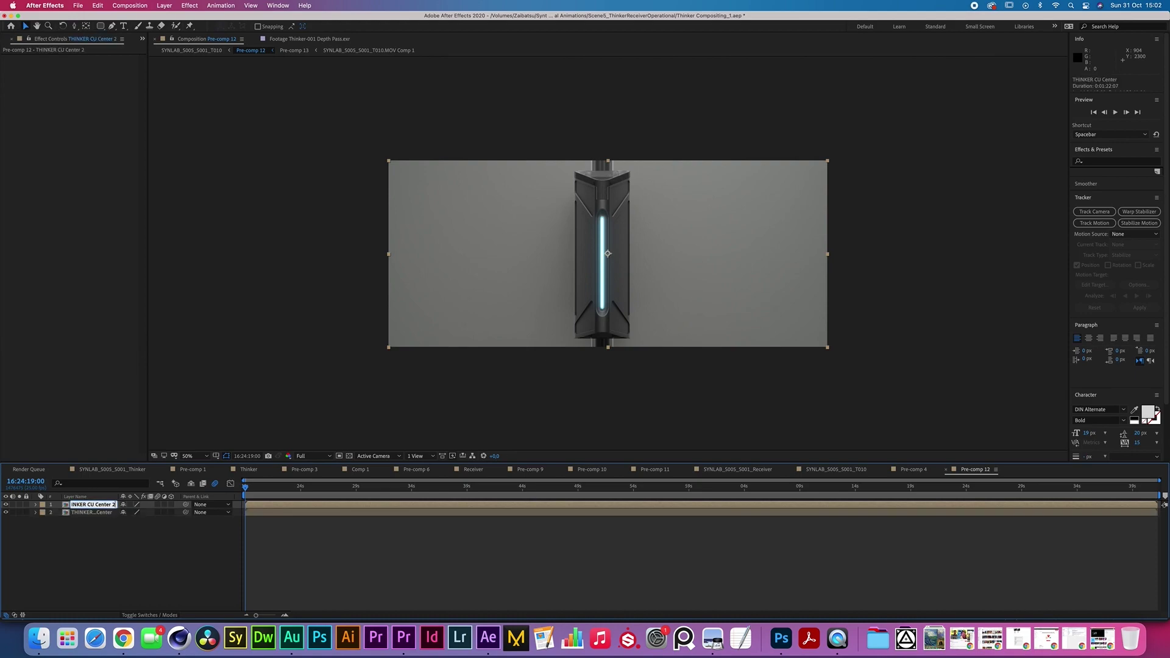
pyautogui.write('THINKER CU Side')
pyautogui.press('Return')
pyautogui.click(105, 542)
# Turn on the Title/Action Safe guides in the viewer
pyautogui.click(216, 456)
pyautogui.click(241, 465)
pyautogui.click(216, 456)
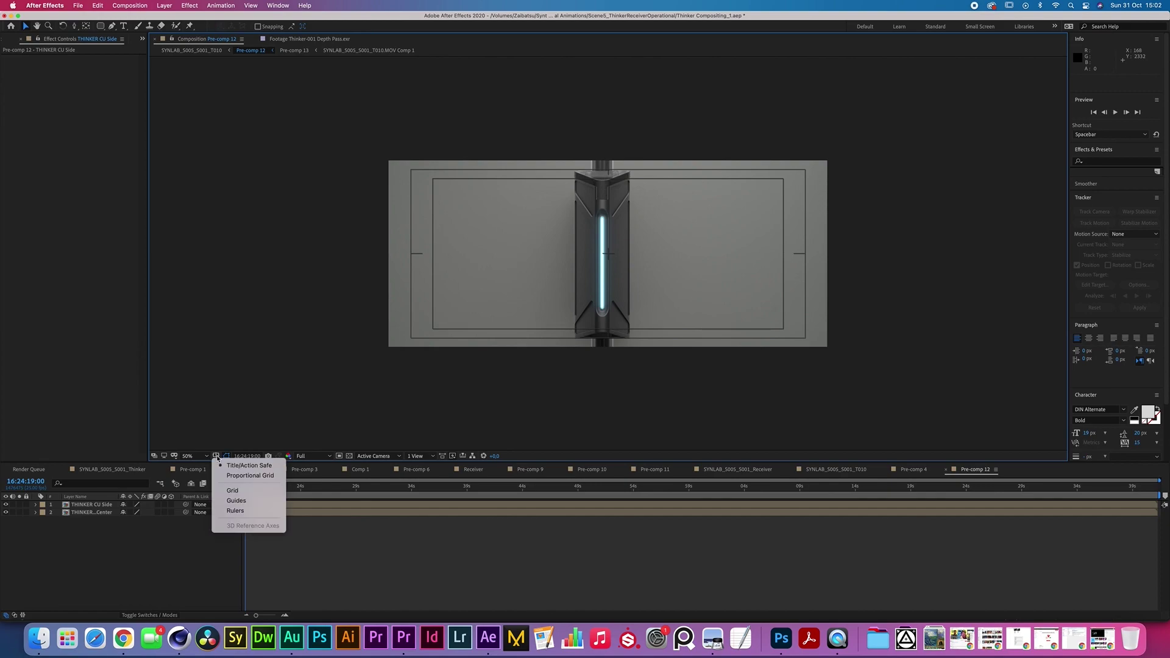
pyautogui.click(216, 457)
# Nudge THINKER CU Center slightly right to position 1964, 817
pyautogui.click(97, 512)
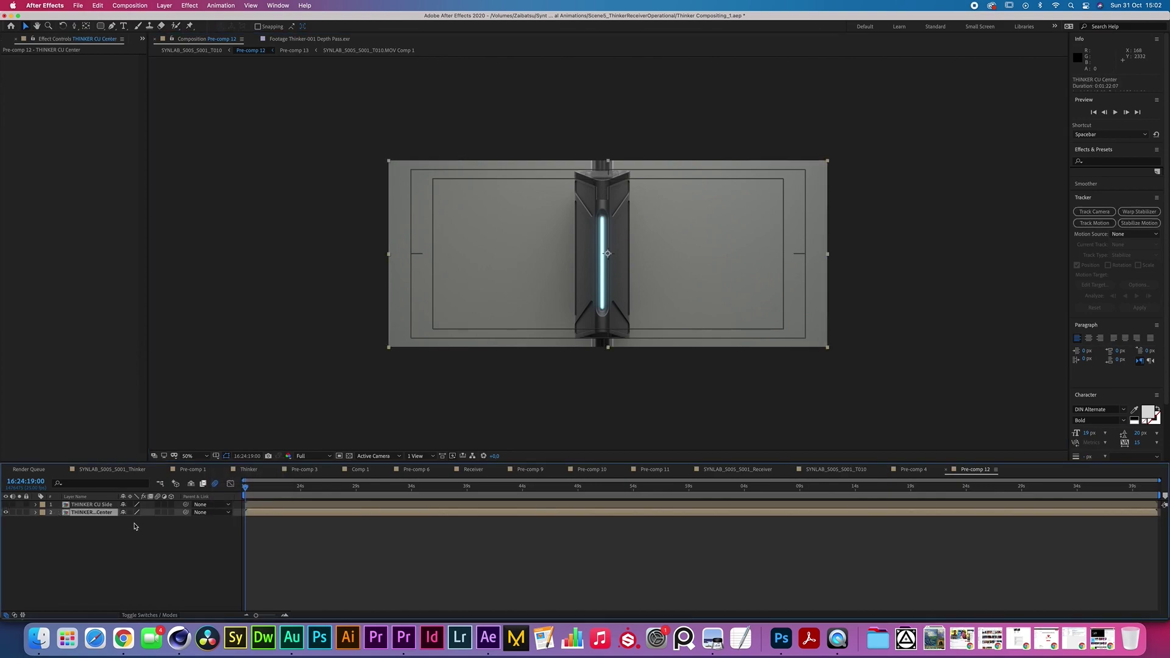
pyautogui.hotkey('shift', 'Right')
pyautogui.hotkey('shift', 'Right')
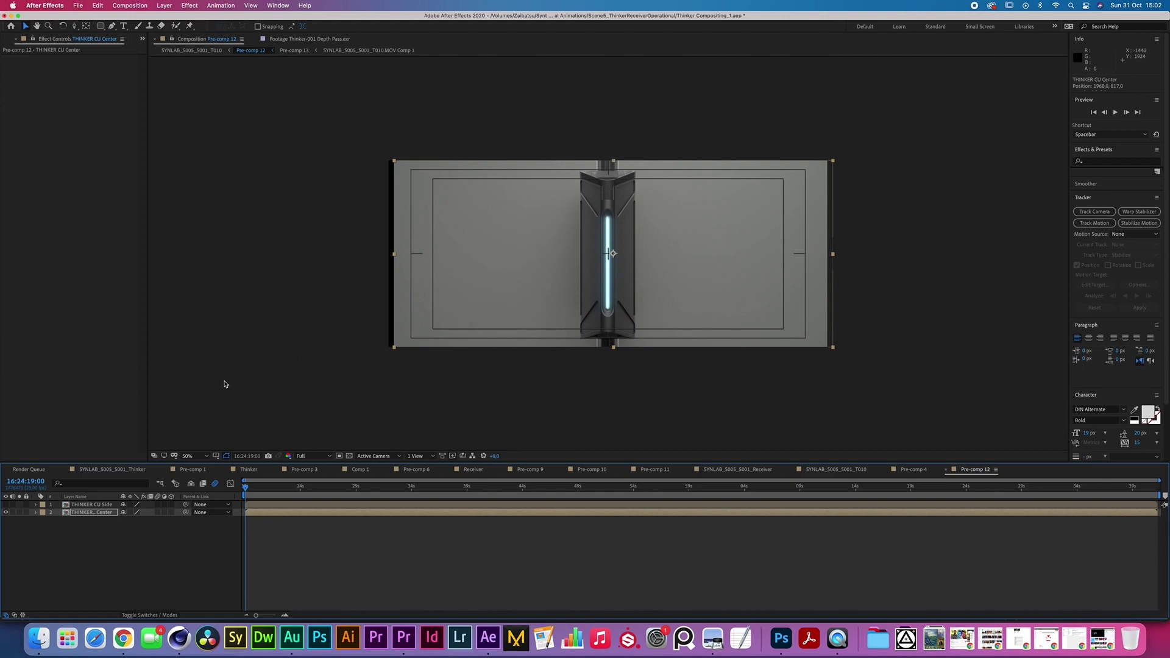
pyautogui.press('Left')
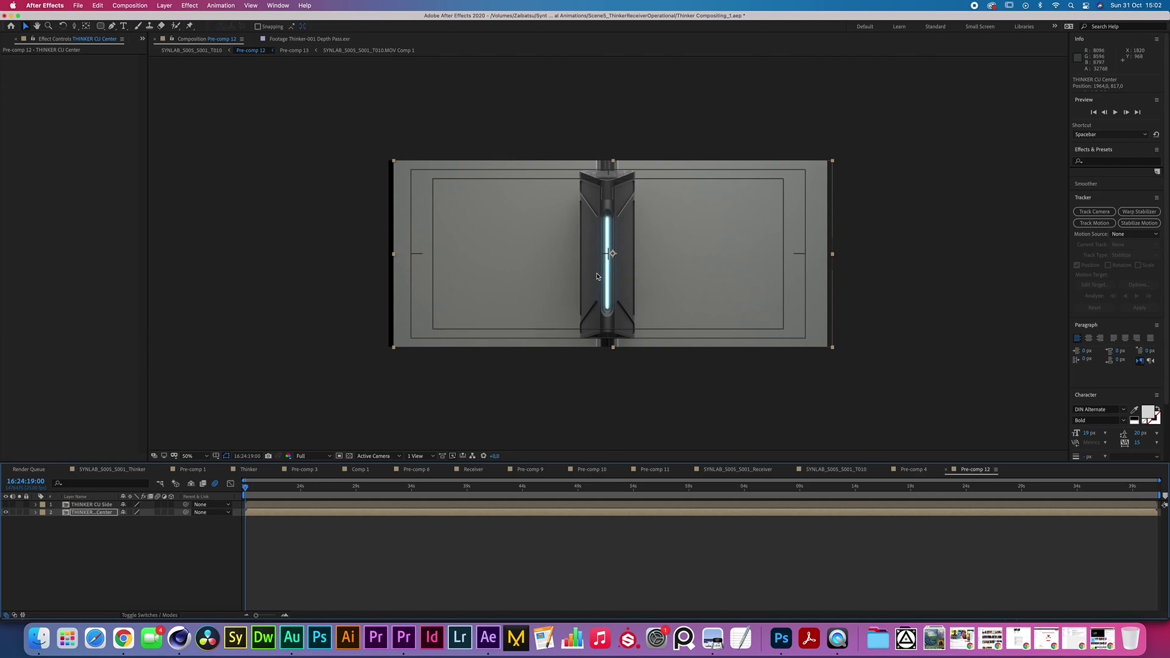
pyautogui.click(93, 505)
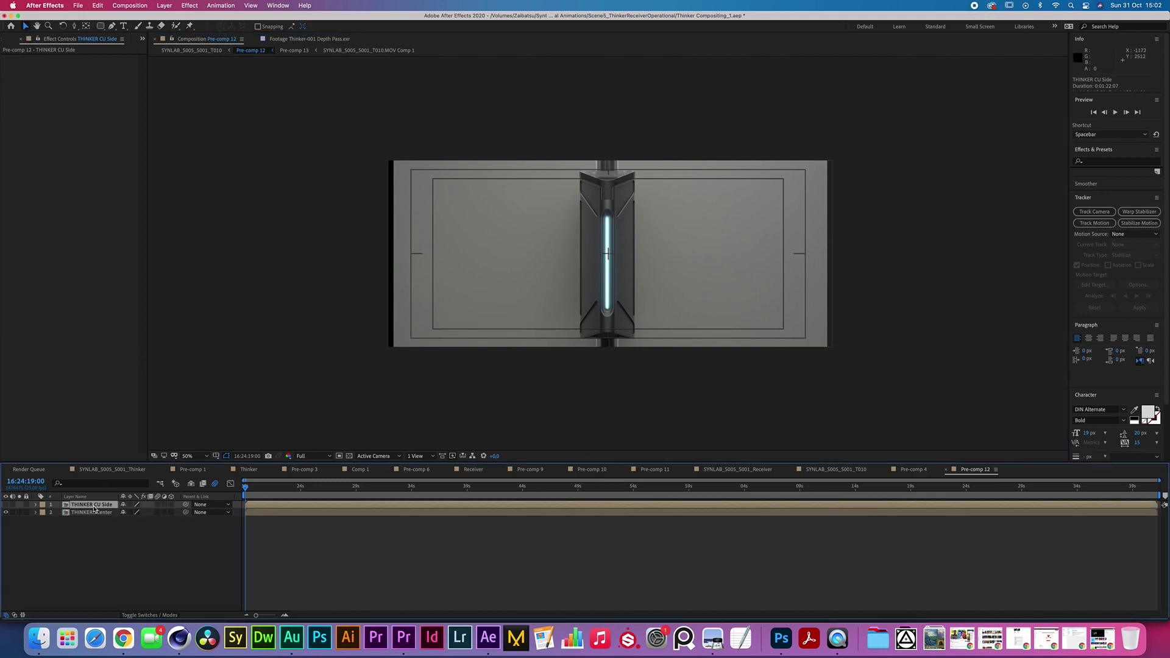
# Draw an ellipse mask on THINKER CU Side and stretch it into a large rounded shape past the frame
pyautogui.click(6, 505)
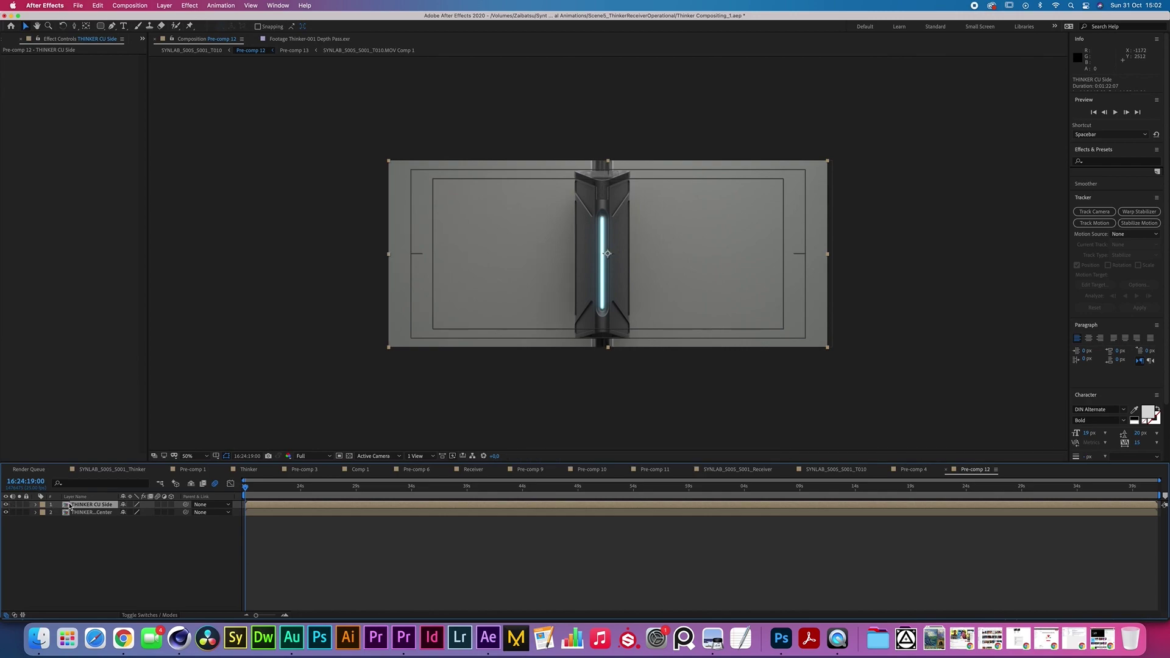
pyautogui.moveTo(101, 25); pyautogui.dragTo(133, 50)
pyautogui.moveTo(424, 123)
pyautogui.mouseDown()
pyautogui.moveTo(459, 173)
pyautogui.moveTo(530, 426)
pyautogui.moveTo(567, 402)
pyautogui.mouseUp()
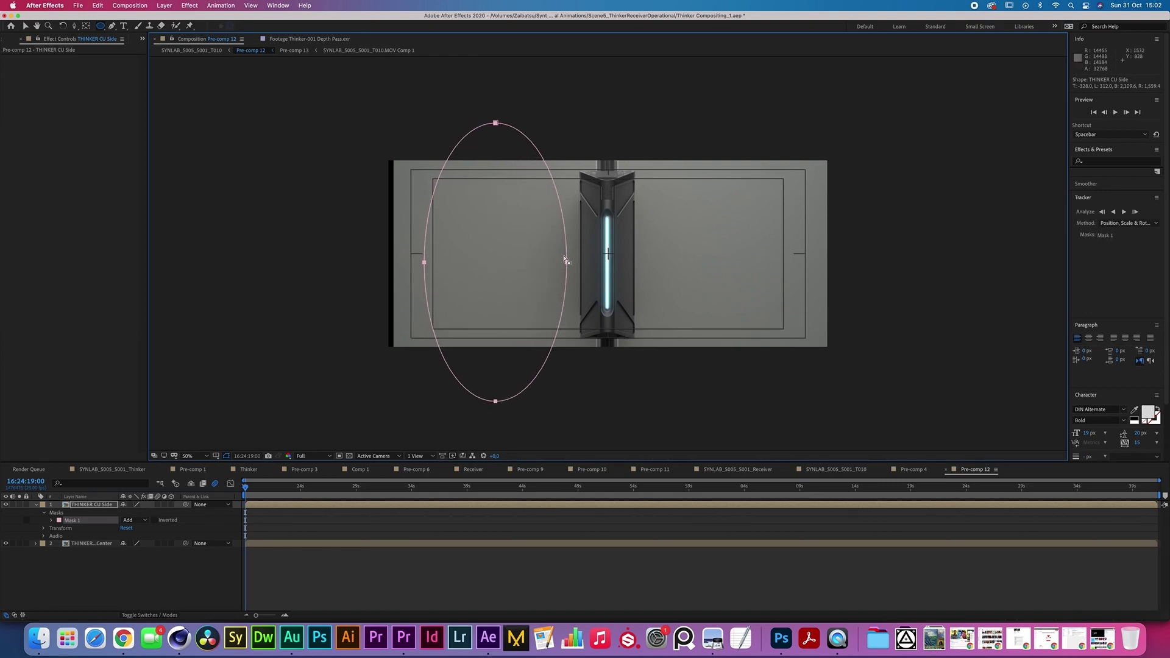
pyautogui.press('v')
pyautogui.moveTo(566, 263); pyautogui.dragTo(930, 263)
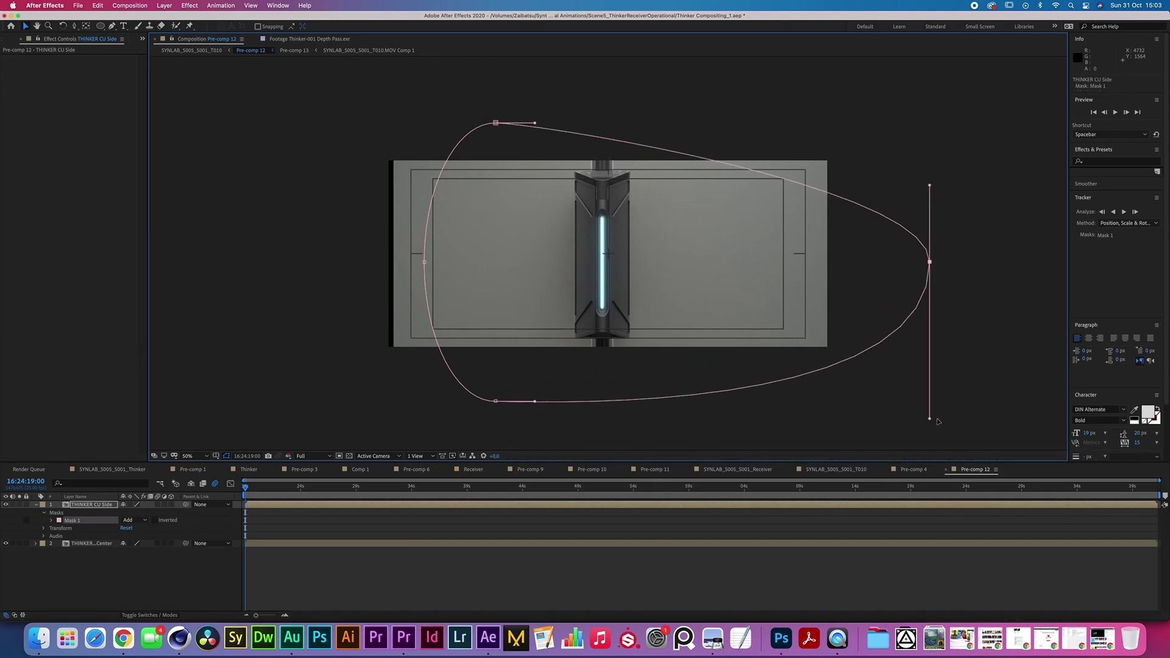
pyautogui.moveTo(534, 401); pyautogui.dragTo(940, 401)
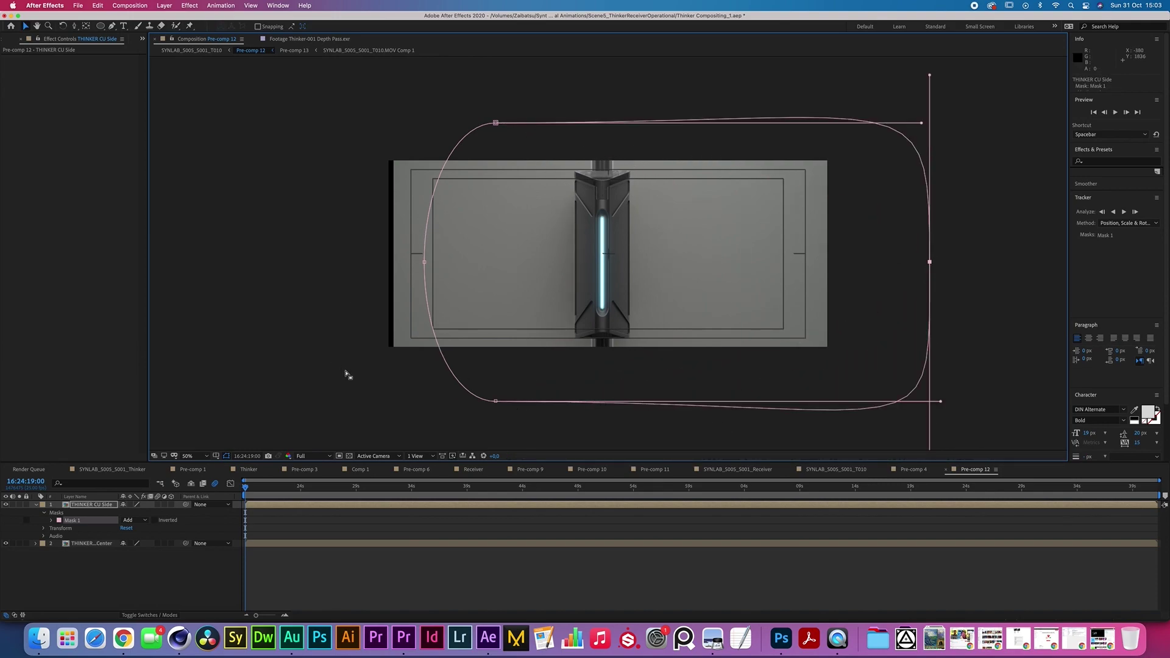
# Set the mask to Subtract mode with a 100 pixel feather
pyautogui.click(90, 505)
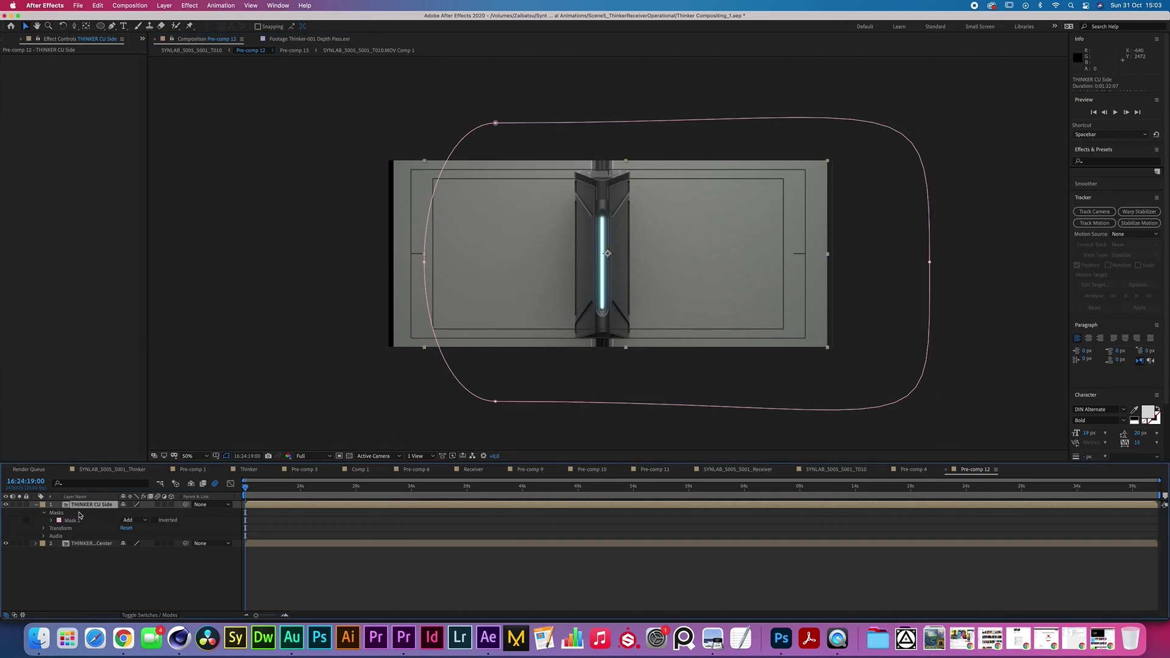
pyautogui.press('f')
pyautogui.click(140, 512)
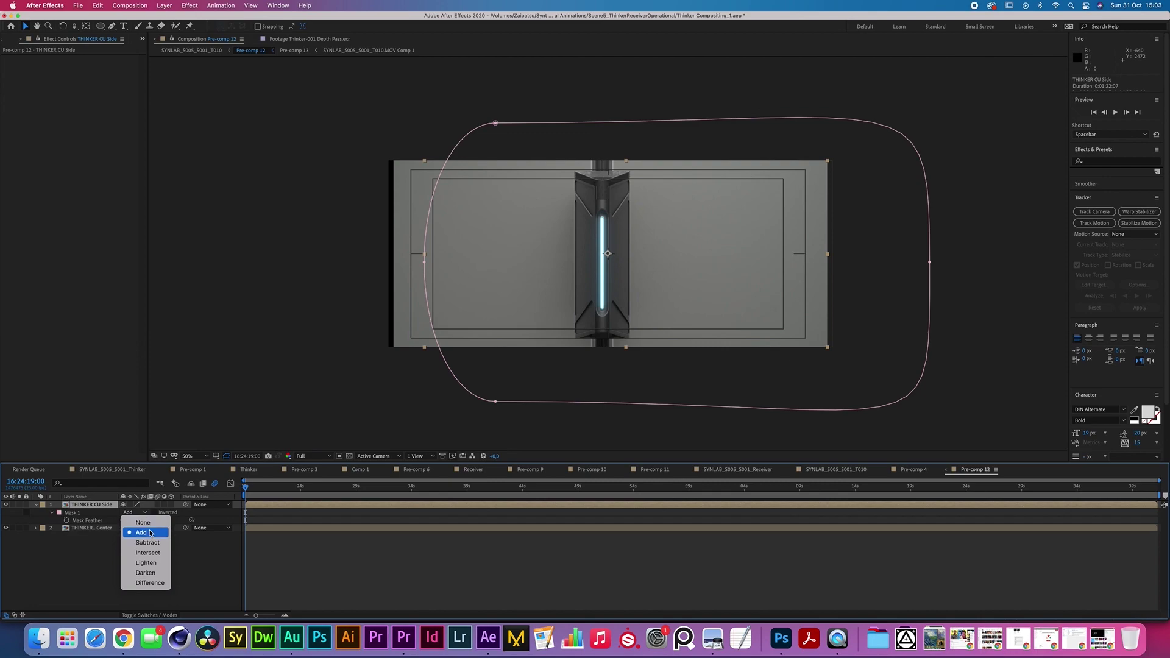
pyautogui.click(147, 542)
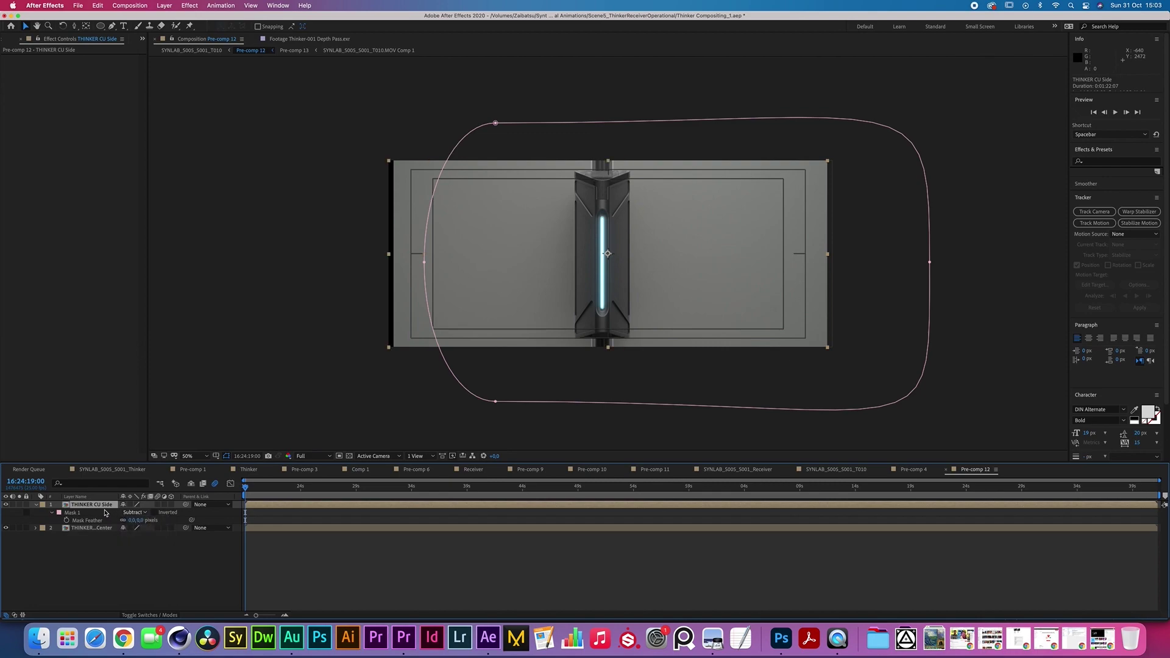
pyautogui.click(134, 521)
pyautogui.write('100')
pyautogui.press('Return')
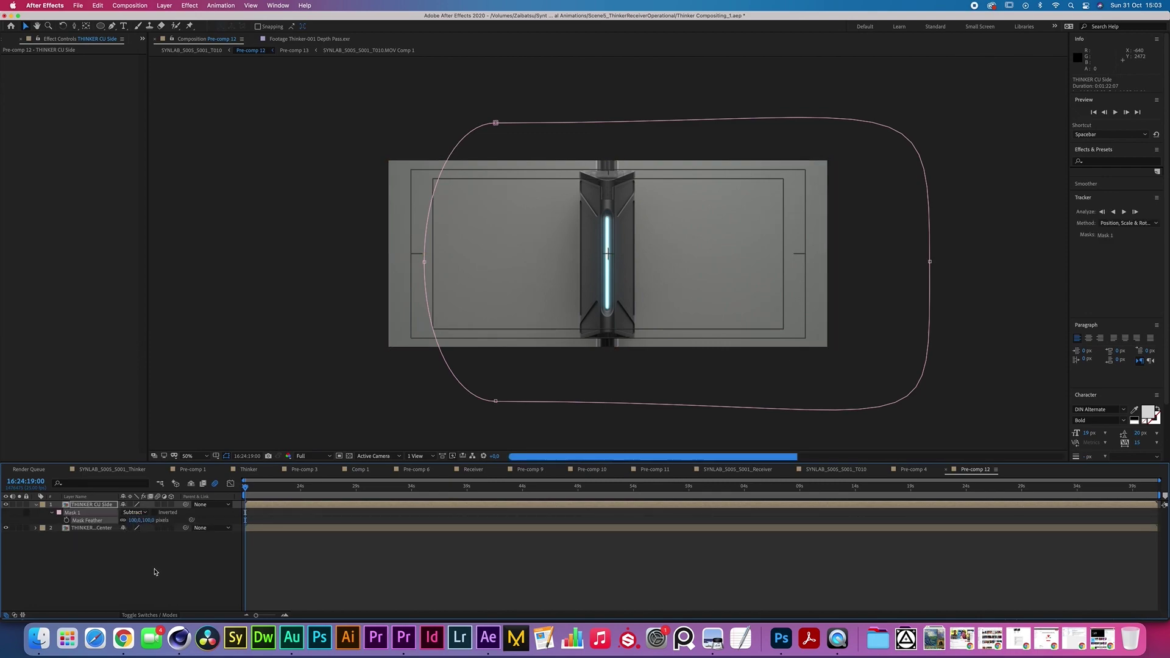
pyautogui.click(37, 537)
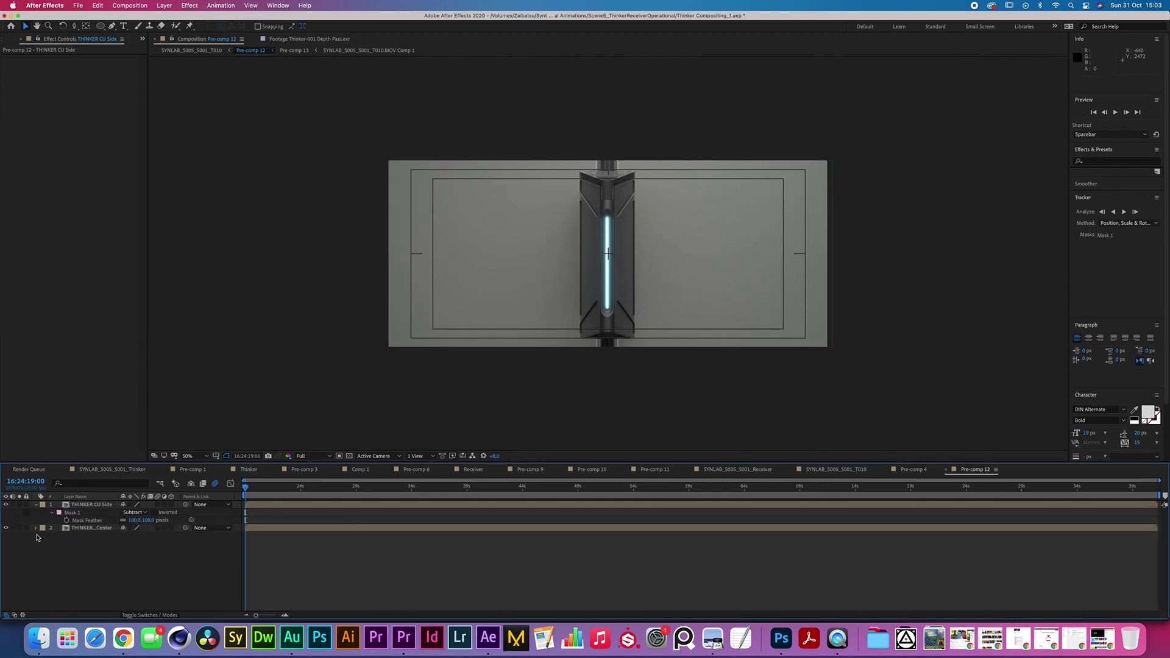
# Solo THINKER CU Side to check the mask, then hide the Title/Action Safe guides
pyautogui.click(19, 504)
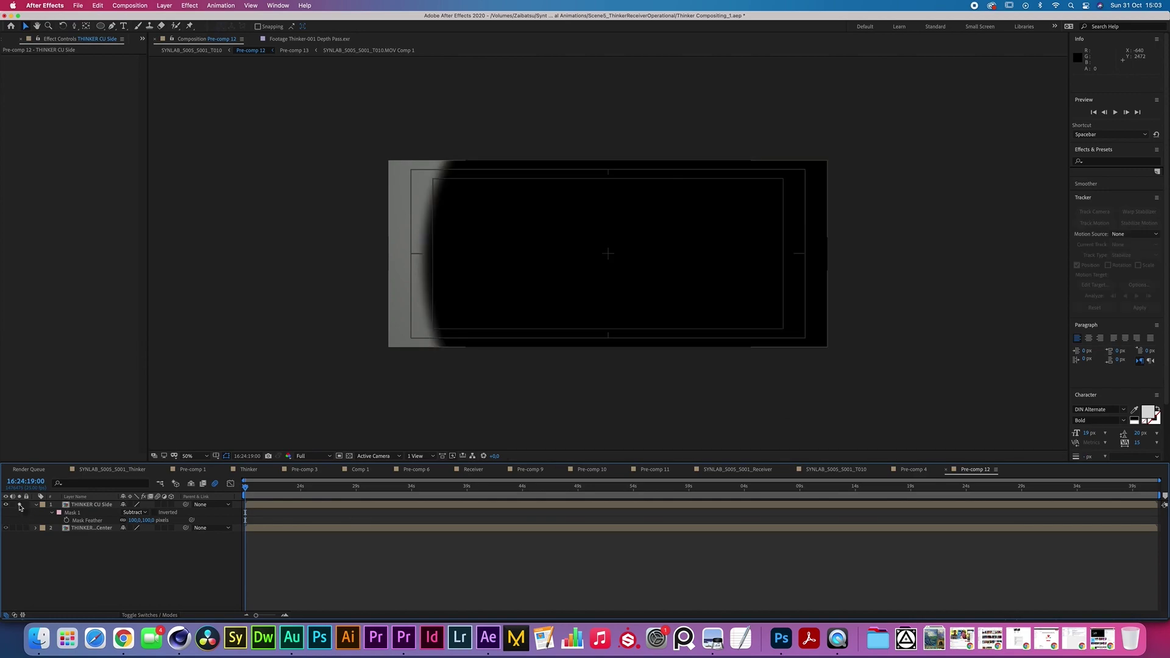
pyautogui.click(19, 504)
pyautogui.click(35, 505)
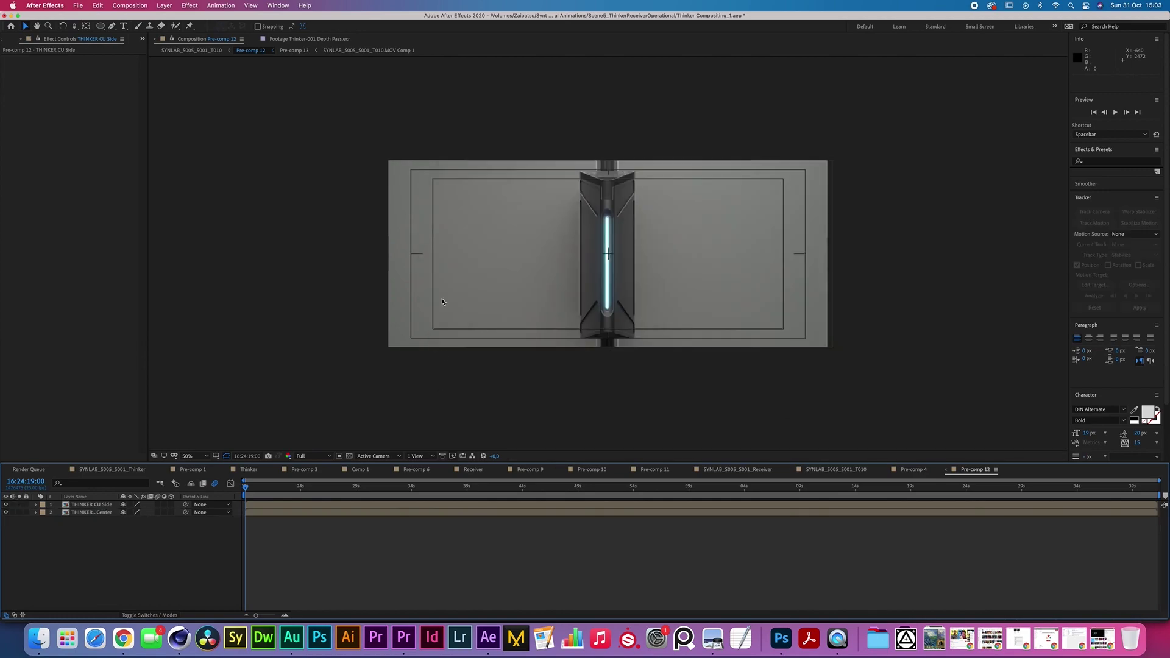
pyautogui.click(216, 456)
pyautogui.click(240, 465)
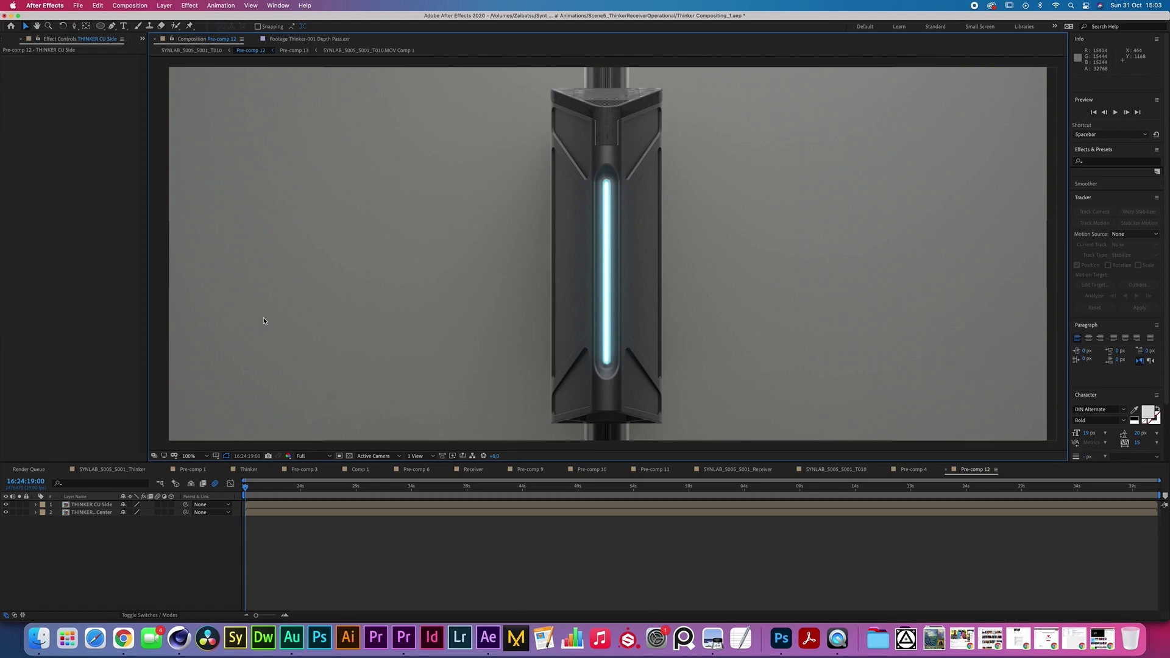
pyautogui.press(',')
pyautogui.press(',')
pyautogui.press('.')
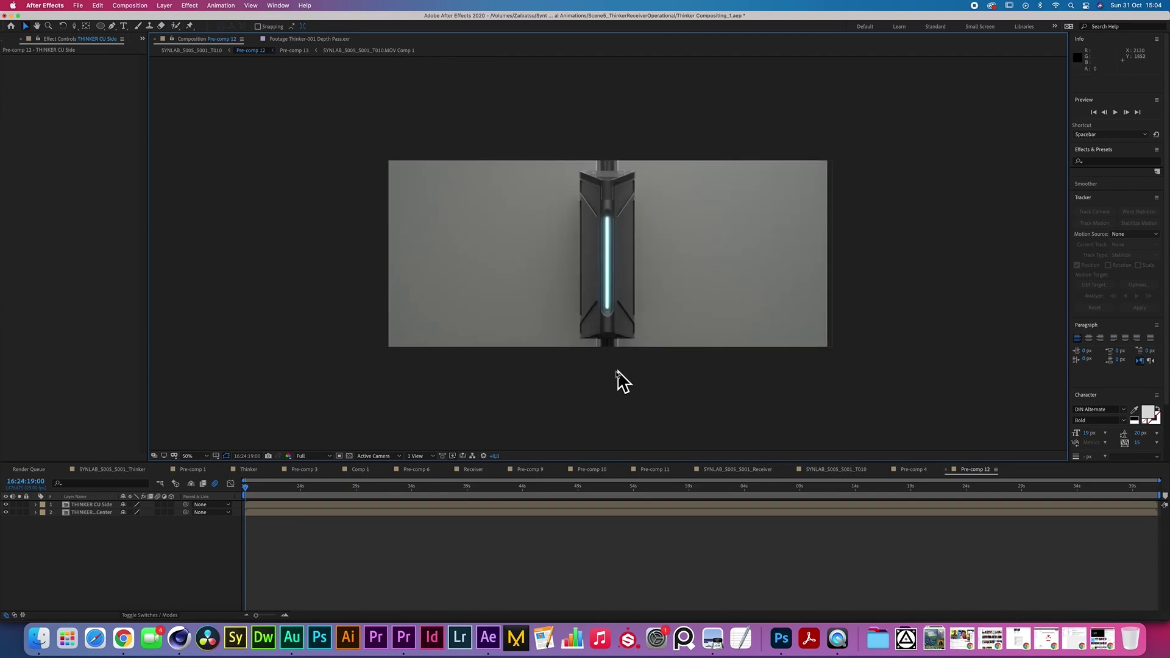
# Open Pre-comp 13 from THINKER CU Center and view it at 100%
pyautogui.doubleClick(652, 268)
pyautogui.press('/')
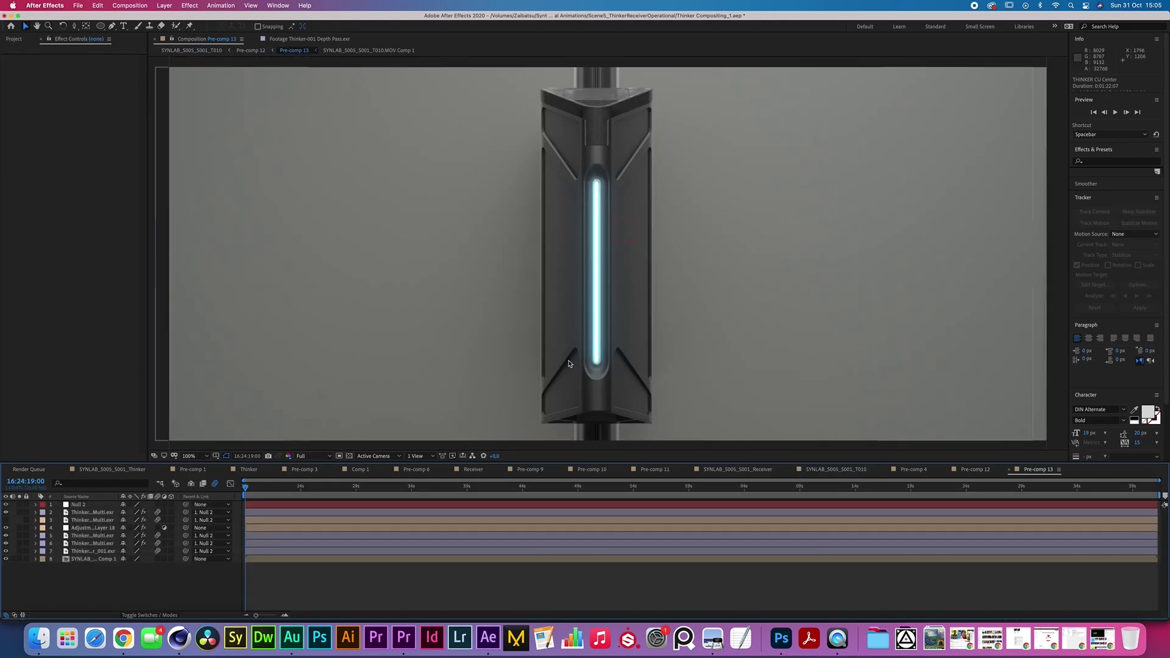
pyautogui.scroll(-2, 599, 340)
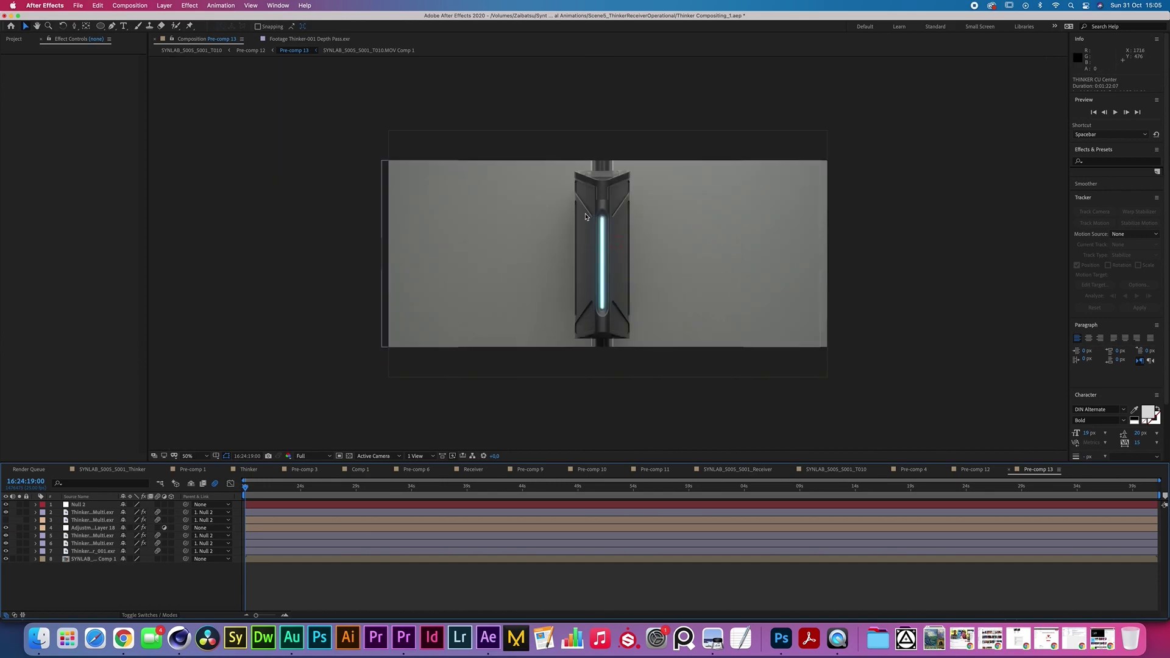
pyautogui.scroll(2, 600, 251)
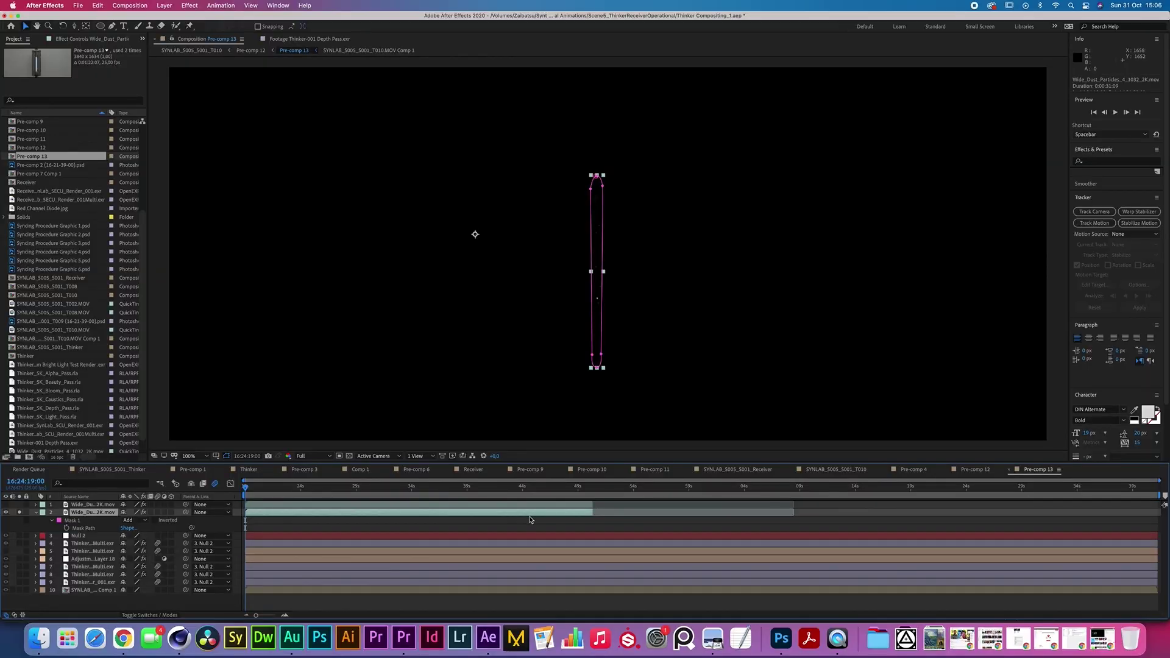
# Set the Camera Lens Blur Radius of dust-particles layer 2 to 1
pyautogui.click(530, 262)
pyautogui.click(94, 511)
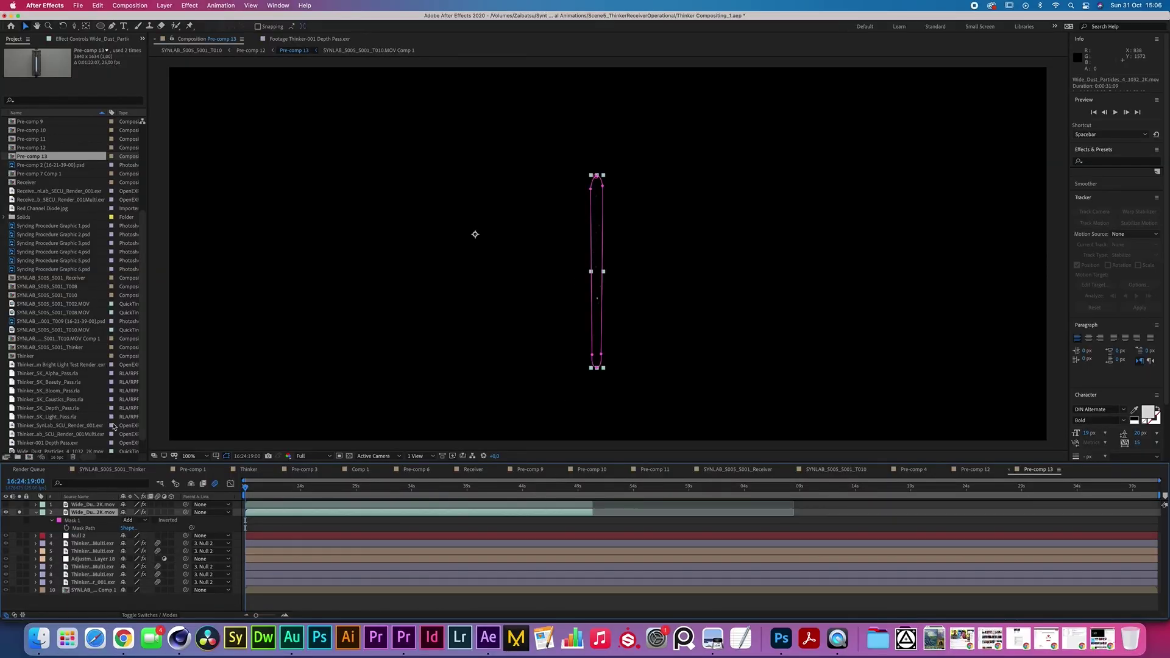
pyautogui.click(85, 36)
pyautogui.click(36, 59)
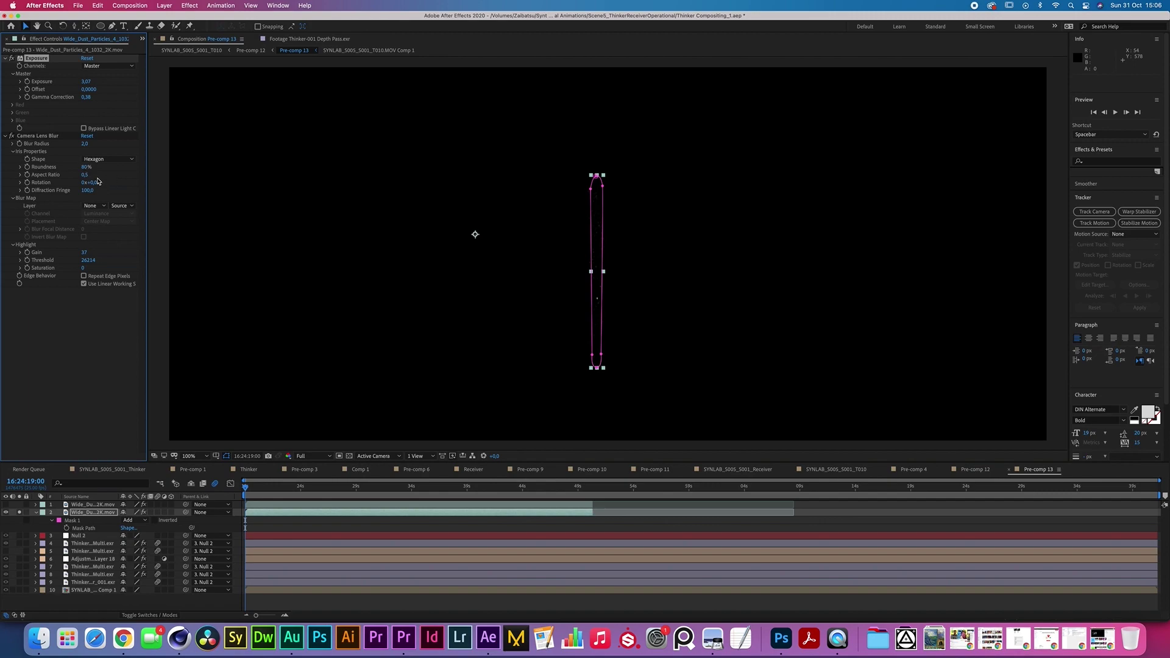
pyautogui.click(83, 144)
pyautogui.write('1')
pyautogui.click(121, 149)
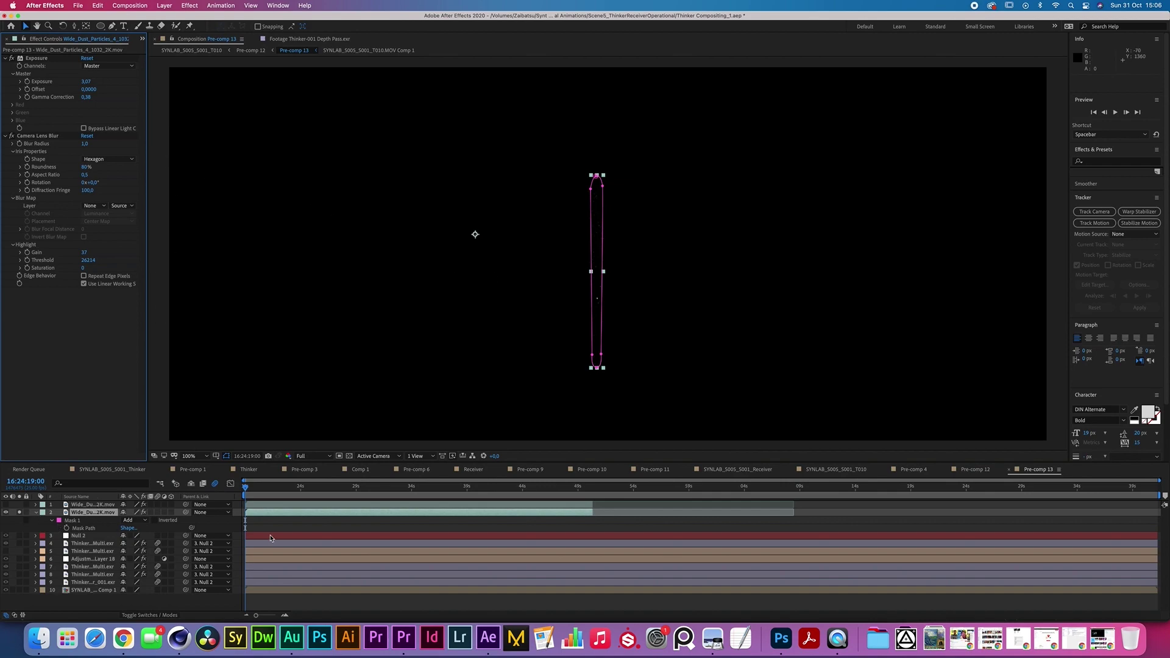
# Trim layer 2's out point partway along the timeline
pyautogui.click(360, 526)
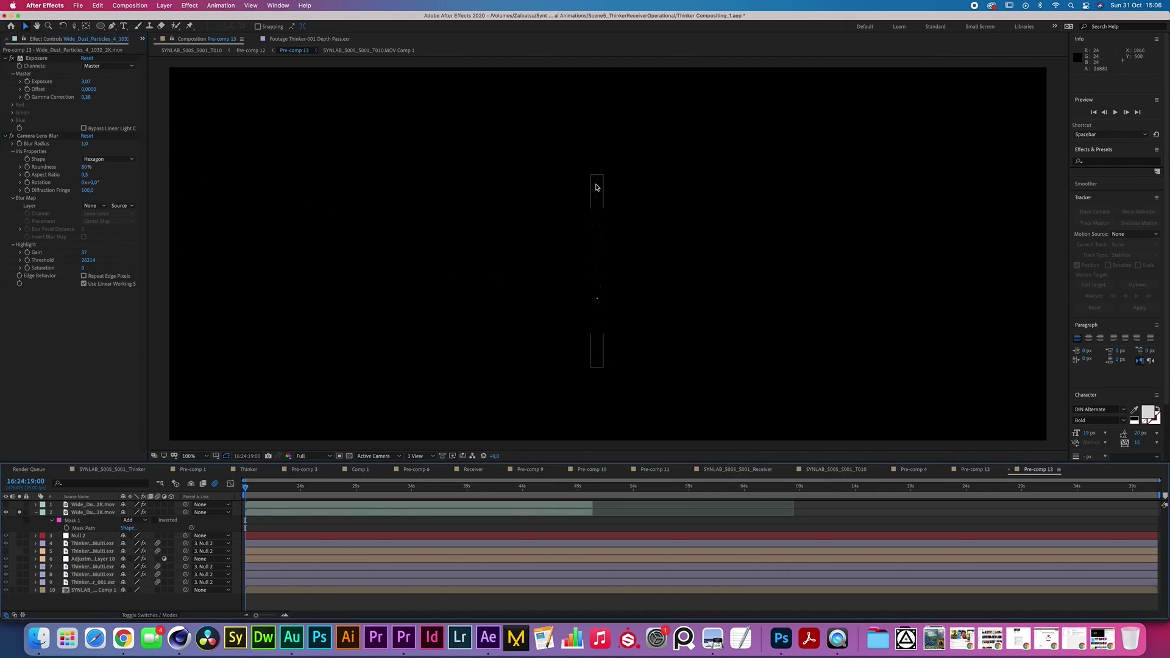
pyautogui.click(292, 515)
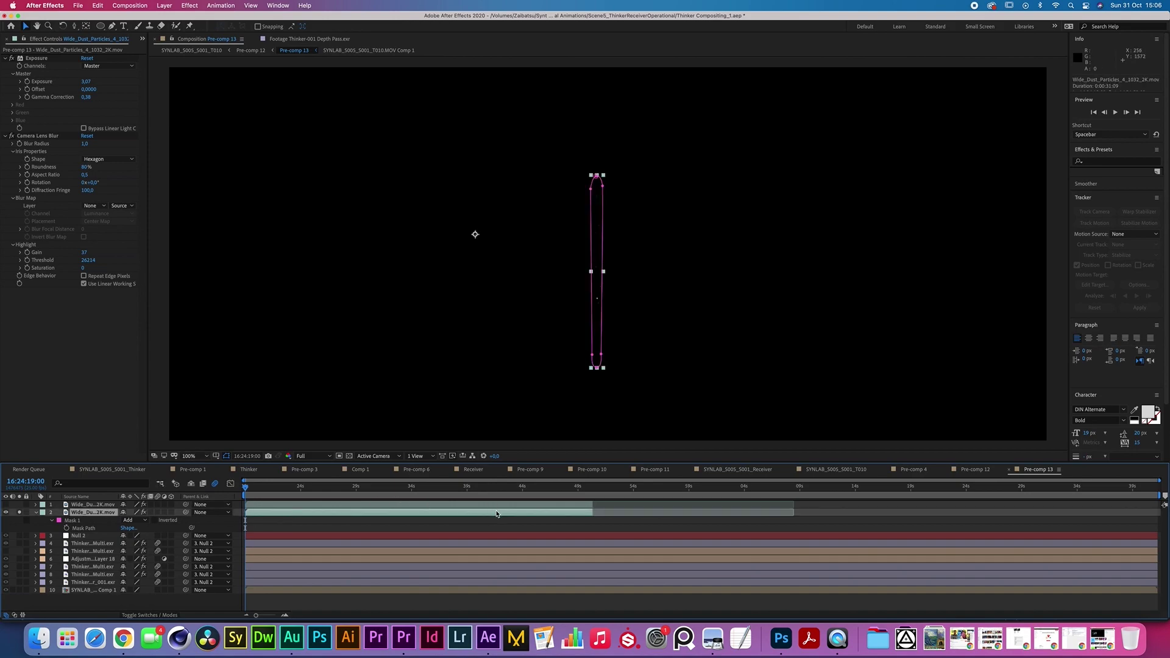
pyautogui.moveTo(595, 512); pyautogui.dragTo(920, 525)
pyautogui.moveTo(784, 514); pyautogui.dragTo(450, 518)
pyautogui.moveTo(522, 519); pyautogui.dragTo(592, 518)
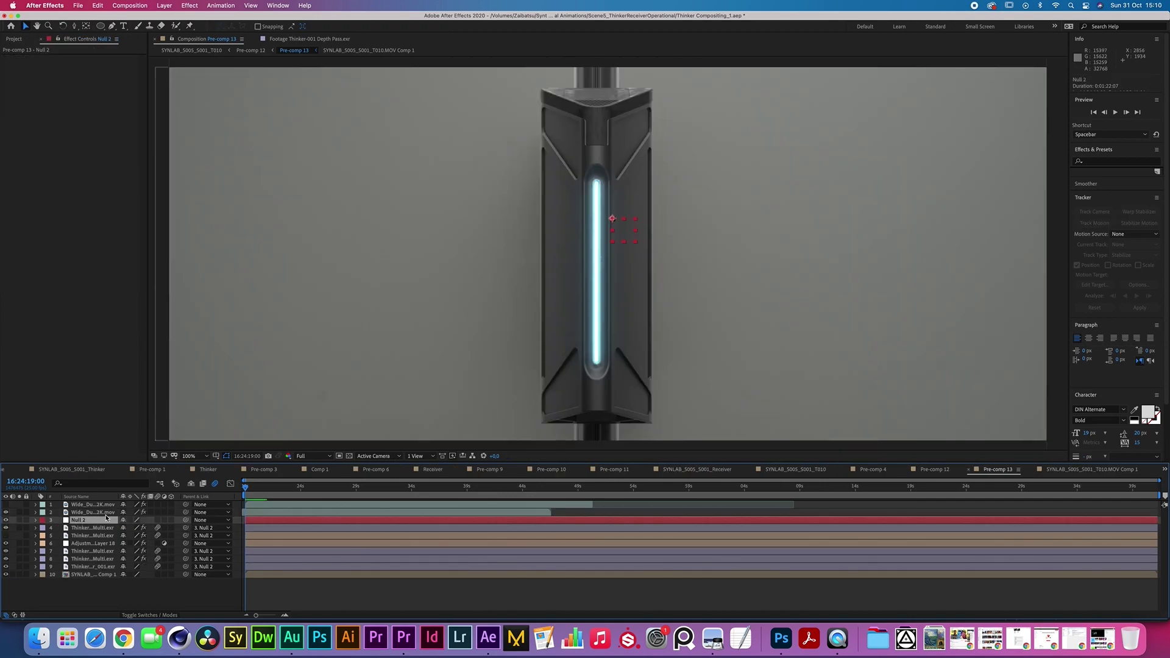
# Parent dust-particles layer 2 to Null 2
pyautogui.click(94, 511)
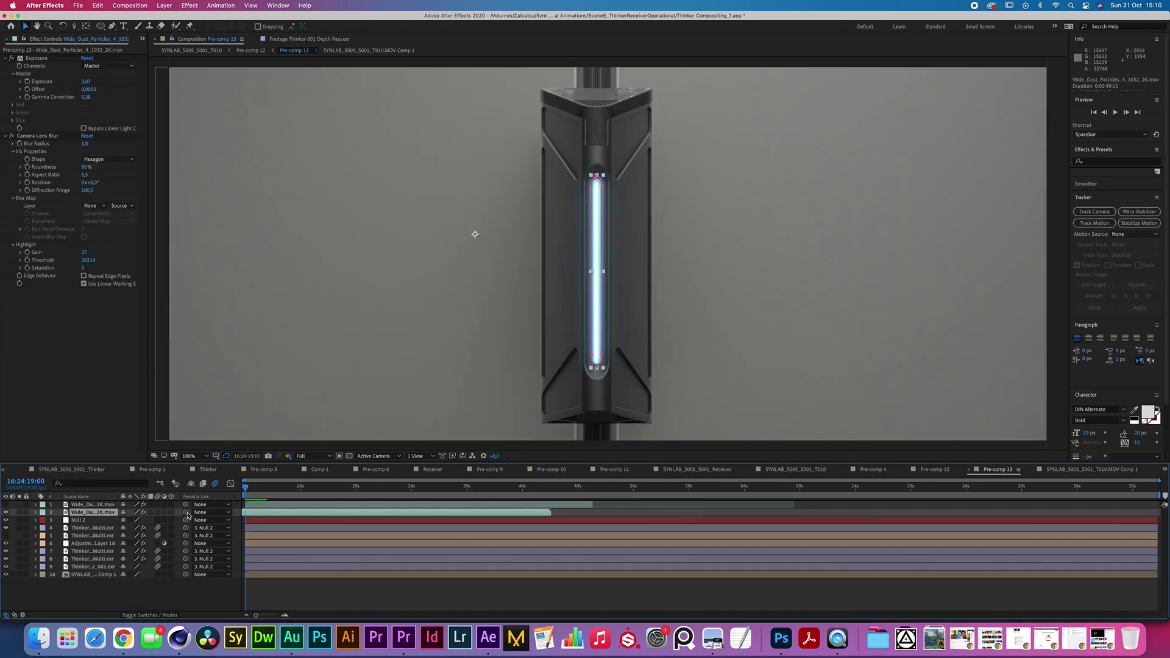
pyautogui.moveTo(185, 512); pyautogui.dragTo(88, 521)
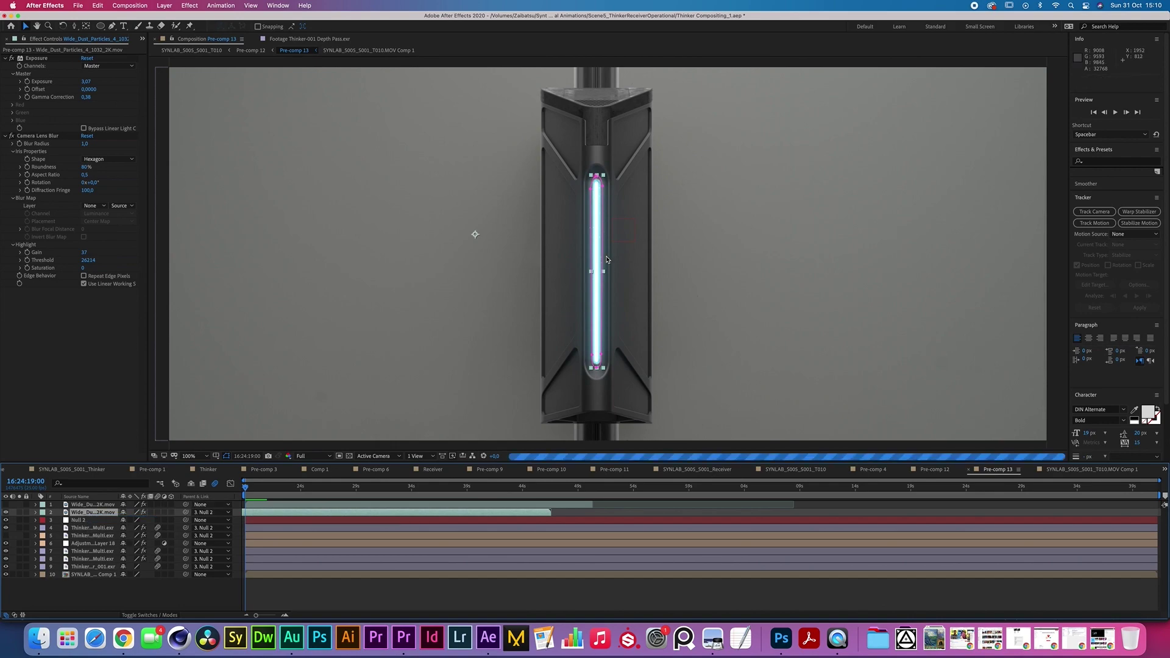
pyautogui.click(164, 607)
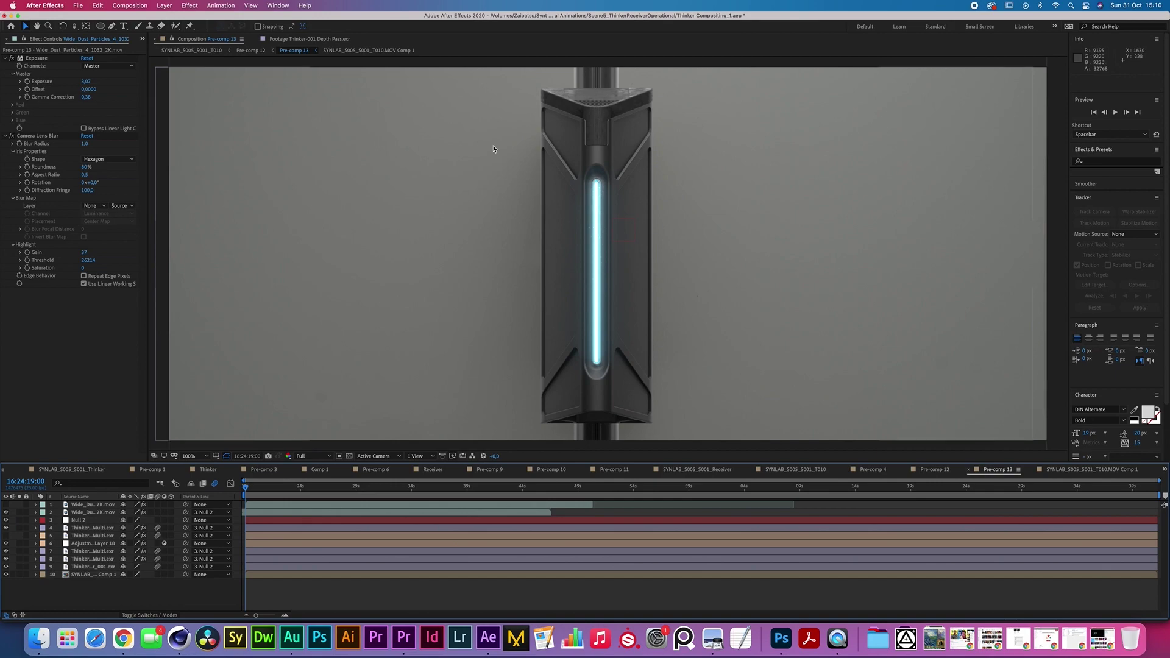
# At 200% zoom, move the top particles layer up and enlarge it over the device's top
pyautogui.press('.')
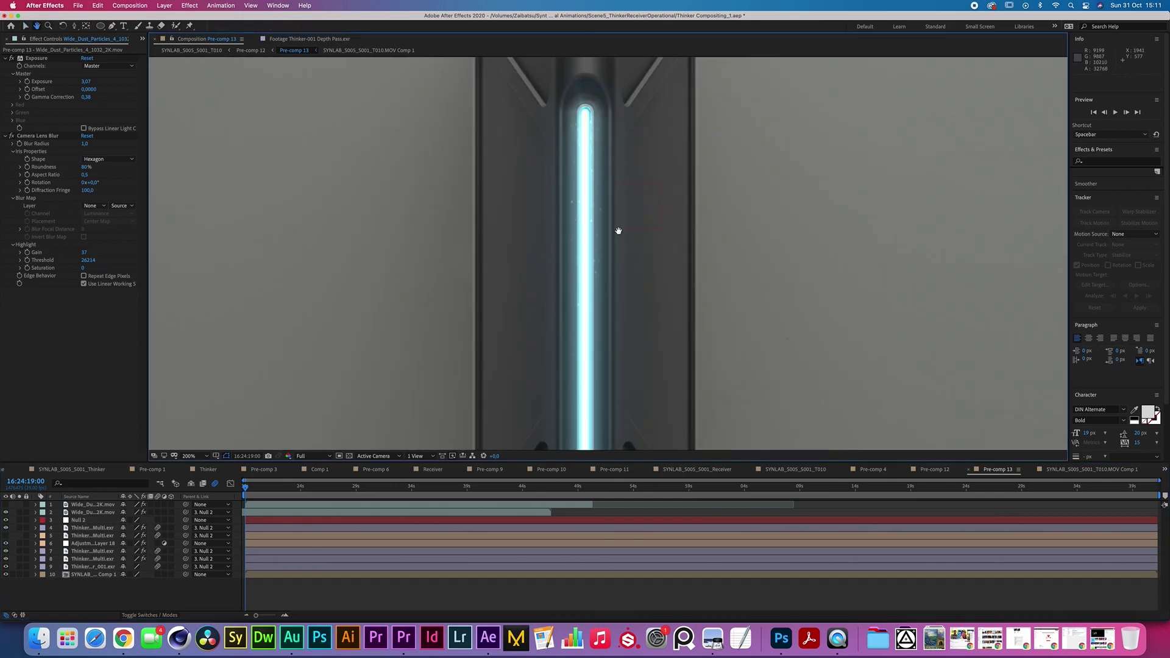
pyautogui.scroll(5, 614, 268)
pyautogui.scroll(-2, 595, 256)
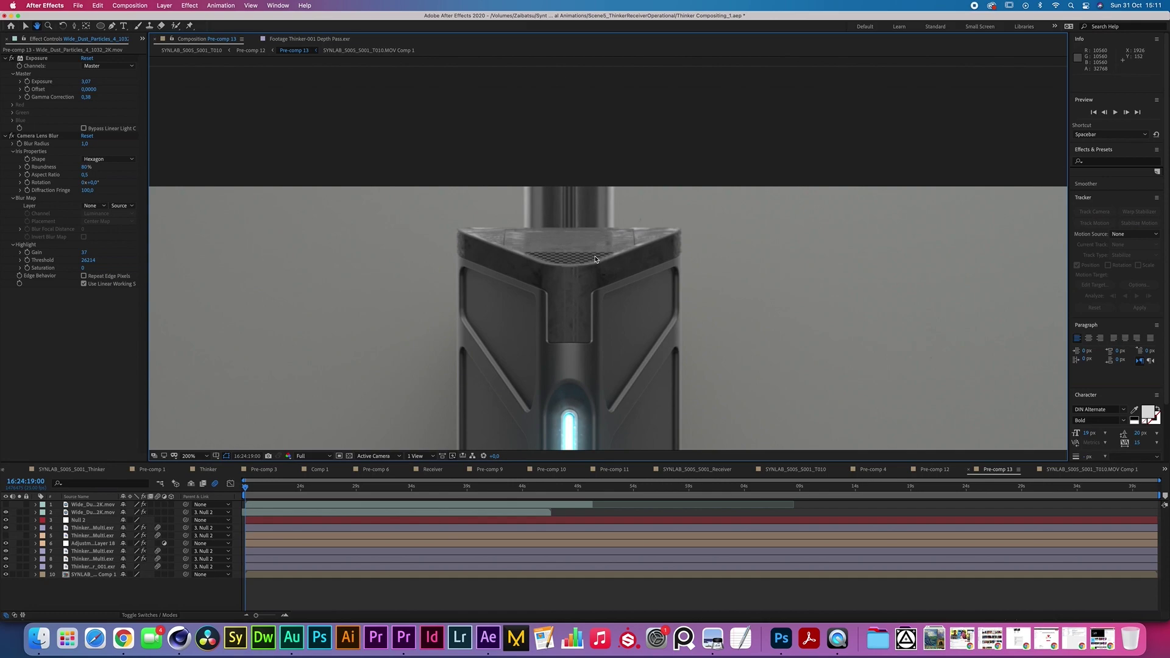
pyautogui.press('v')
pyautogui.click(87, 505)
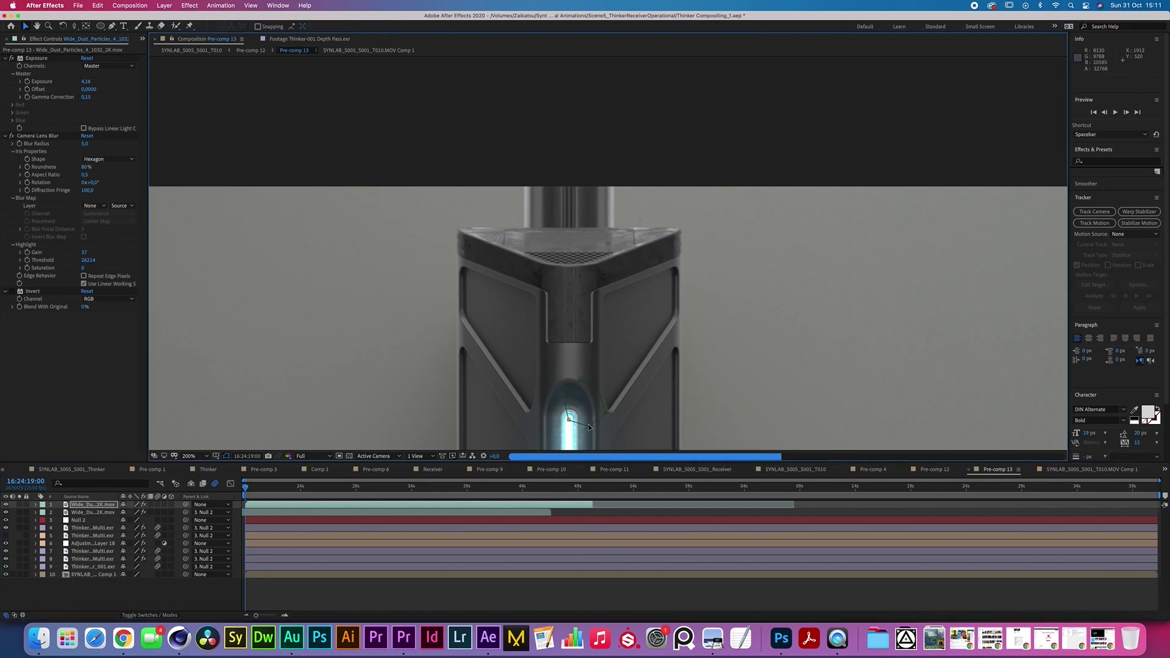
pyautogui.moveTo(589, 427); pyautogui.dragTo(587, 261)
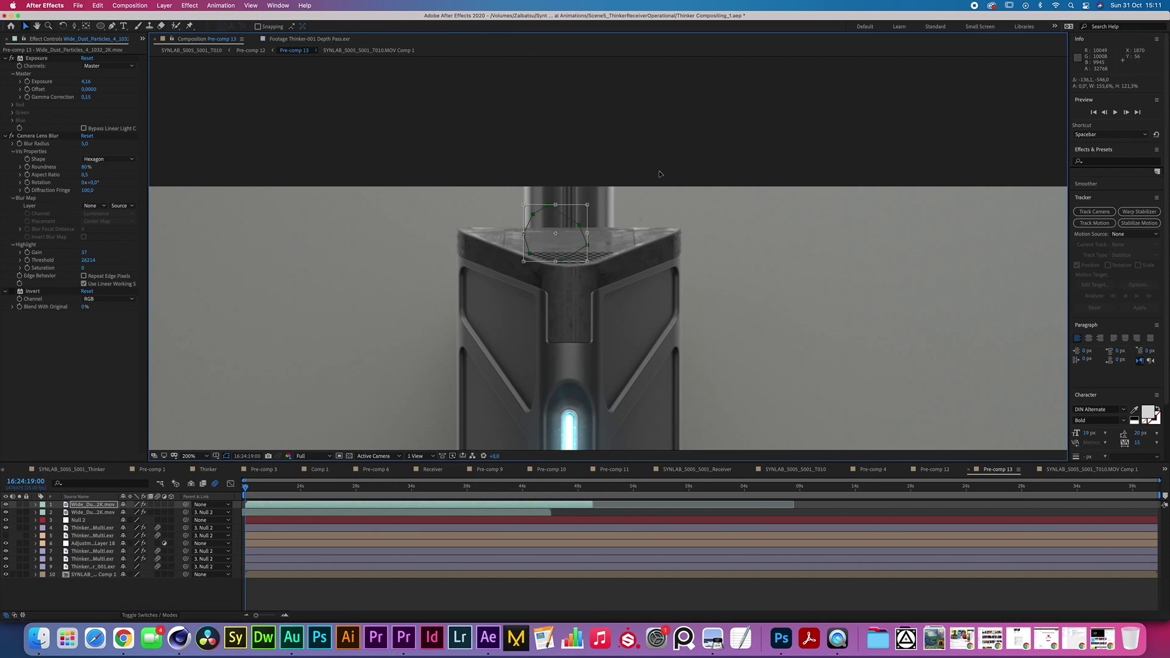
pyautogui.moveTo(659, 174); pyautogui.dragTo(624, 178)
# Set layer 1's Blur Radius to 1 and adjust its Exposure
pyautogui.press('t')
pyautogui.click(86, 143)
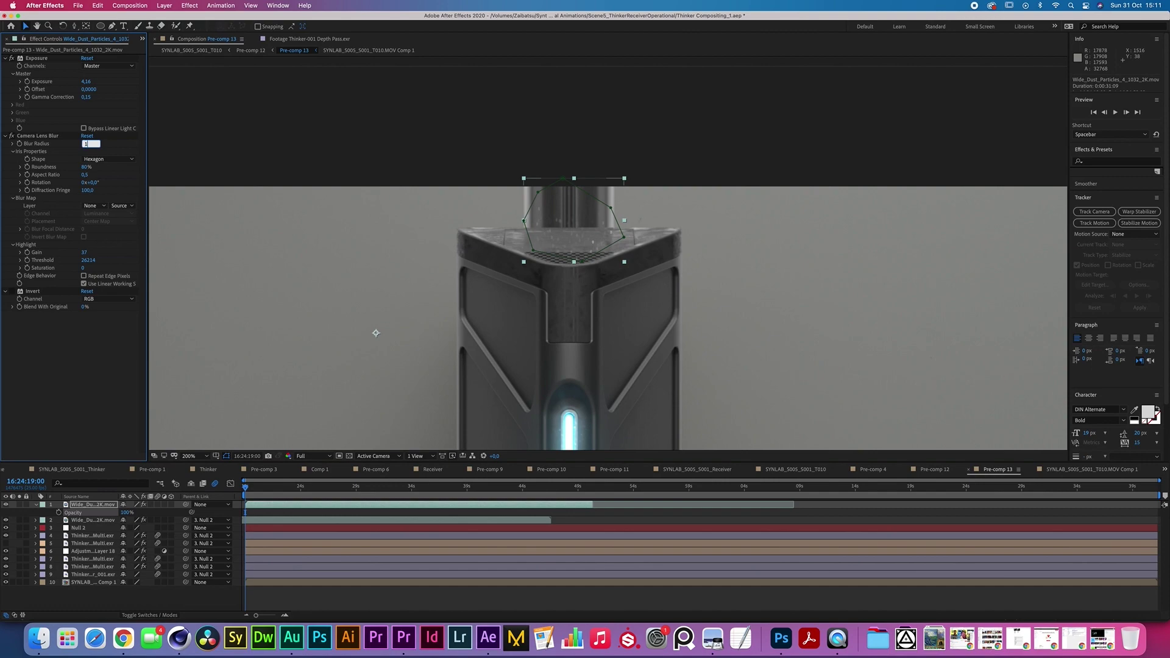
pyautogui.press('Return')
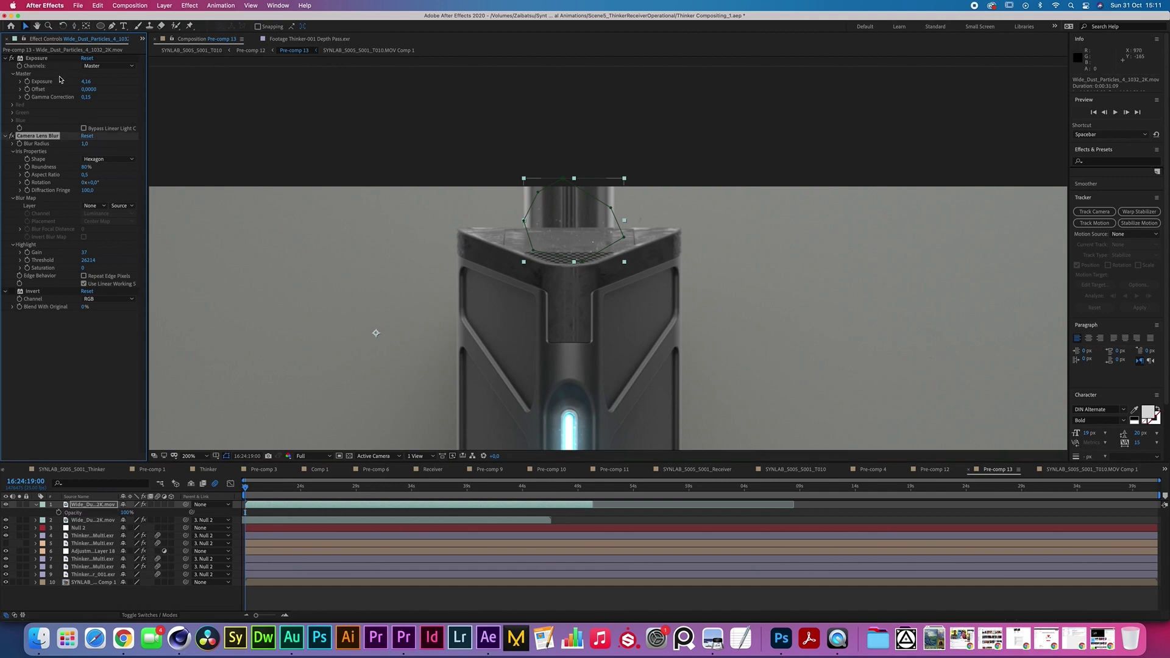
pyautogui.moveTo(86, 81)
pyautogui.mouseDown()
pyautogui.moveTo(63, 81)
pyautogui.moveTo(97, 81)
pyautogui.mouseUp()
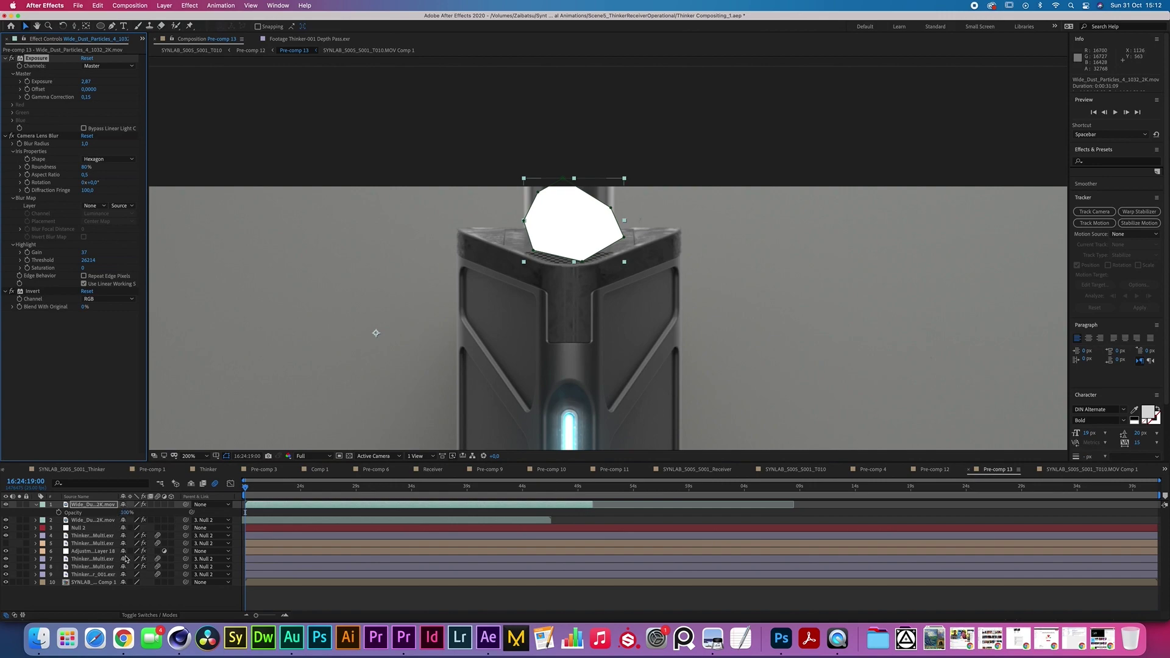
# Switch the top Wide_Dust_Particles layer's blending mode from Add to Multiply
pyautogui.click(149, 615)
pyautogui.click(132, 506)
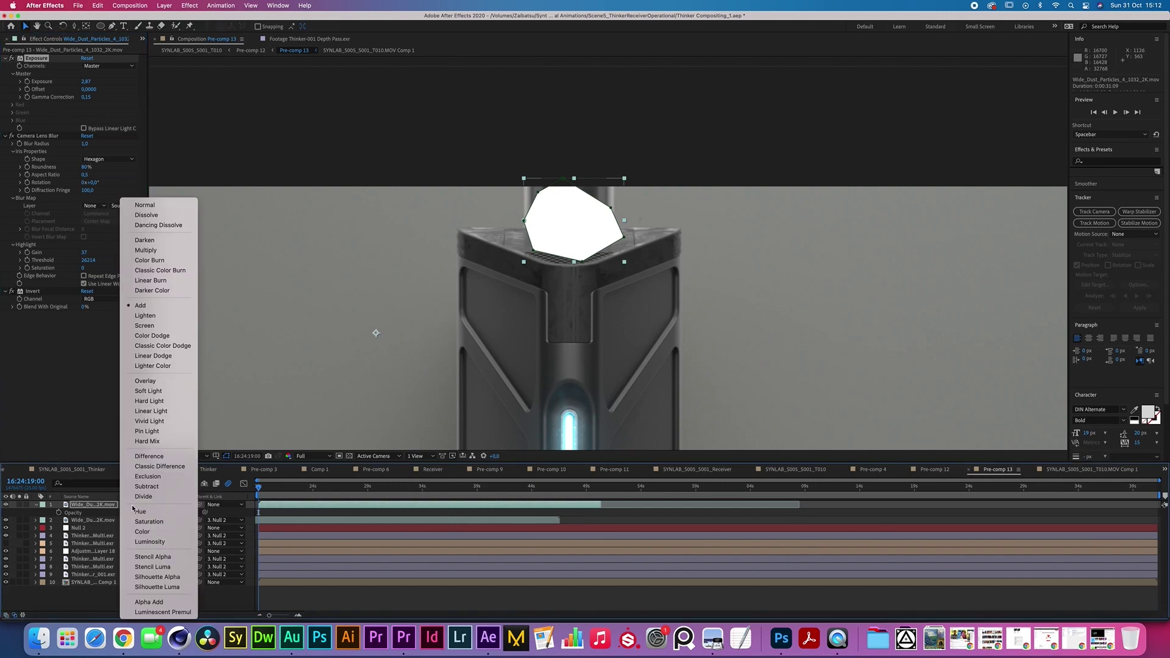
pyautogui.click(149, 250)
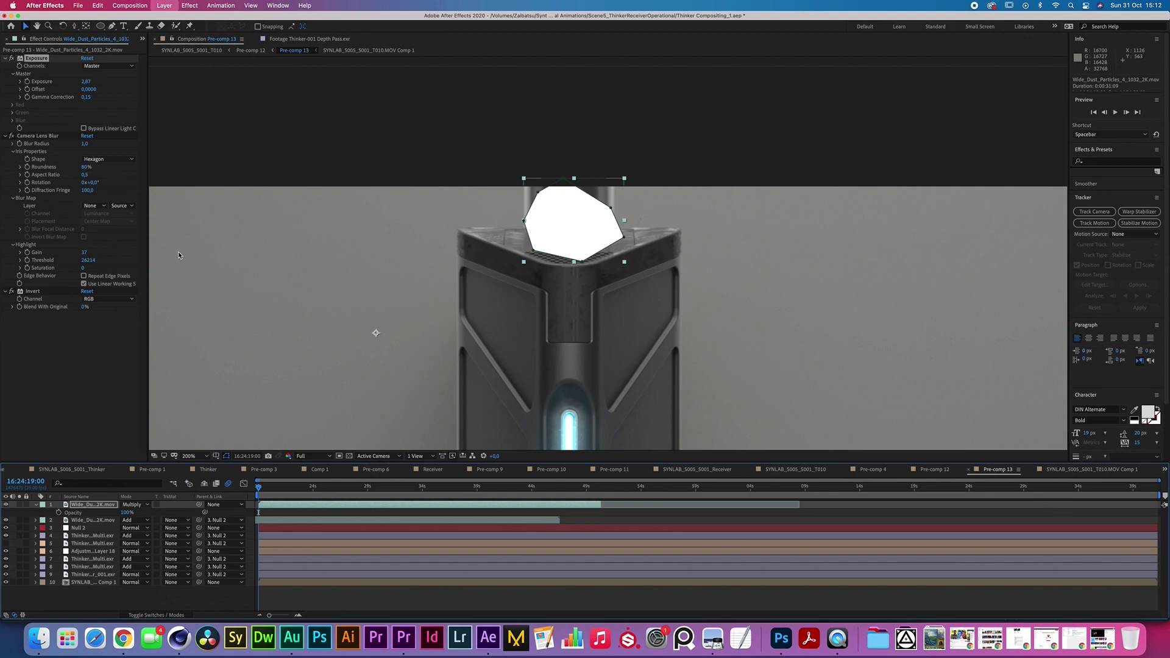
# Select the base comp layer 10, then the particles layer 2
pyautogui.click(578, 272)
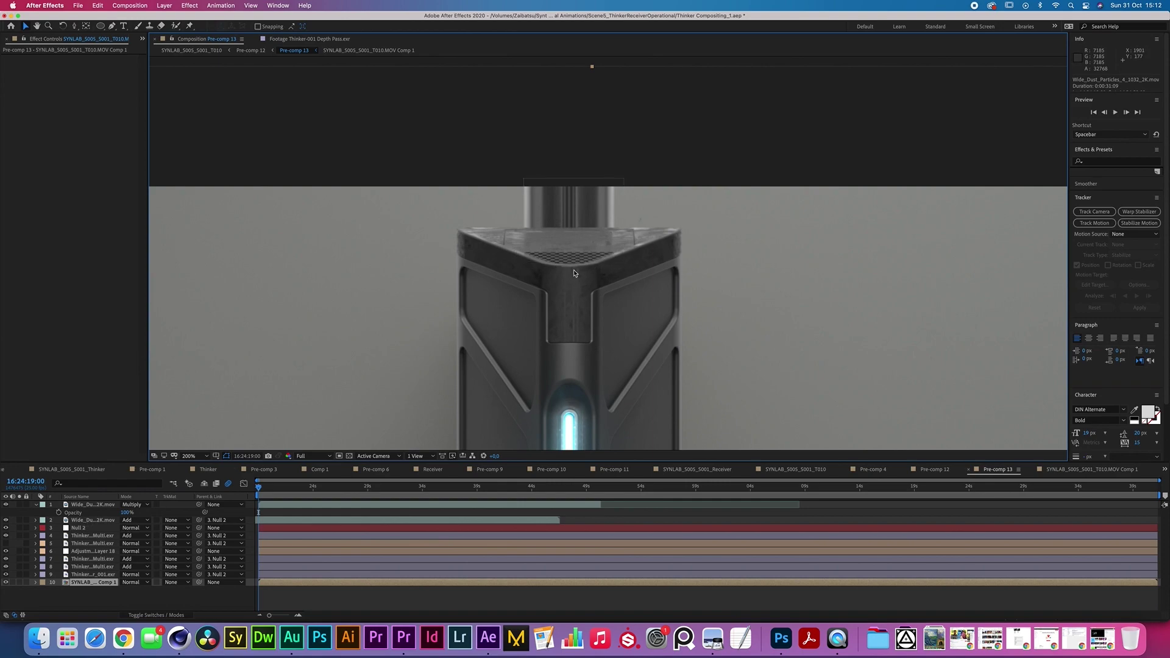
pyautogui.click(91, 519)
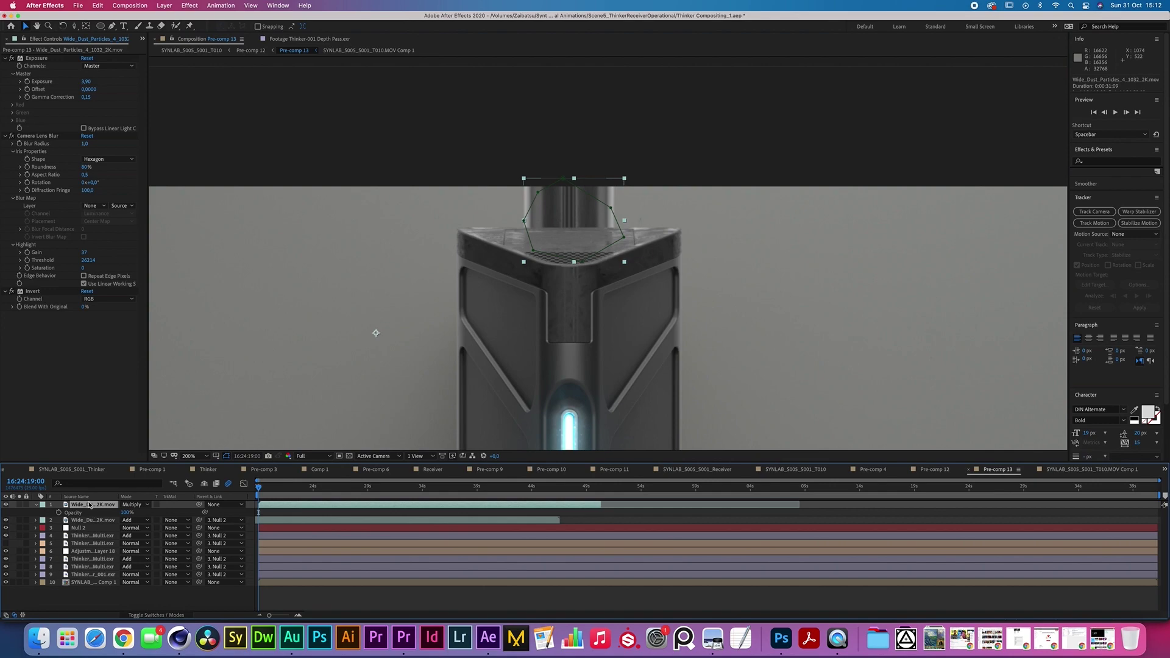
pyautogui.click(165, 6)
# Add a new adjustment layer and a comp-sized black solid
pyautogui.moveTo(166, 20)
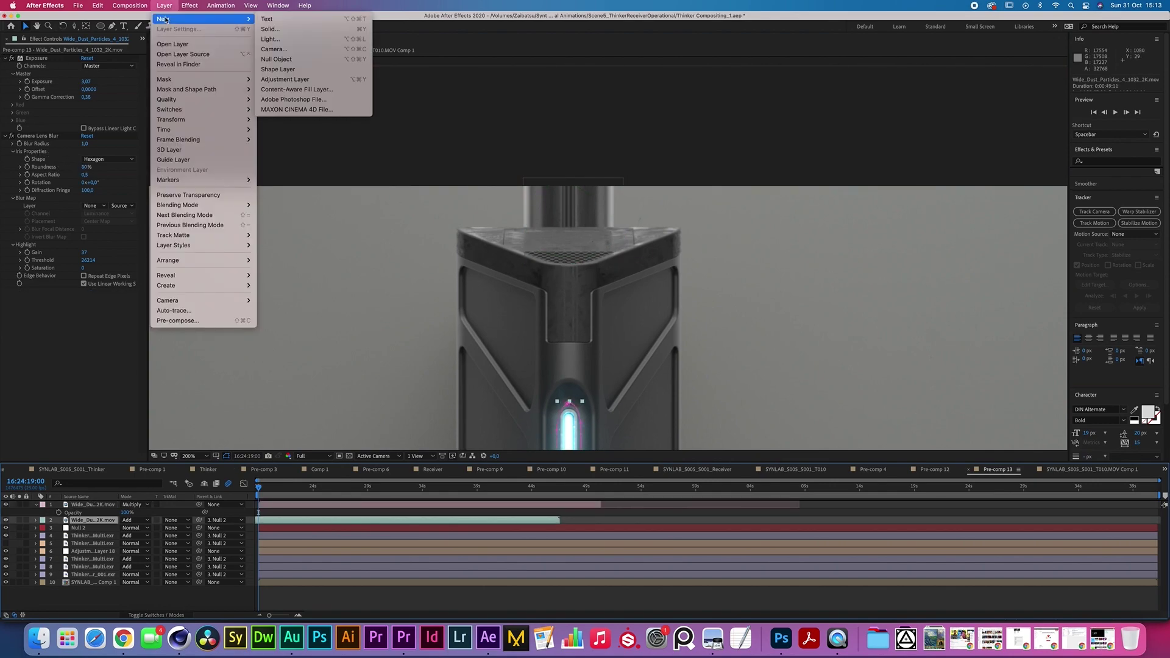
pyautogui.click(284, 79)
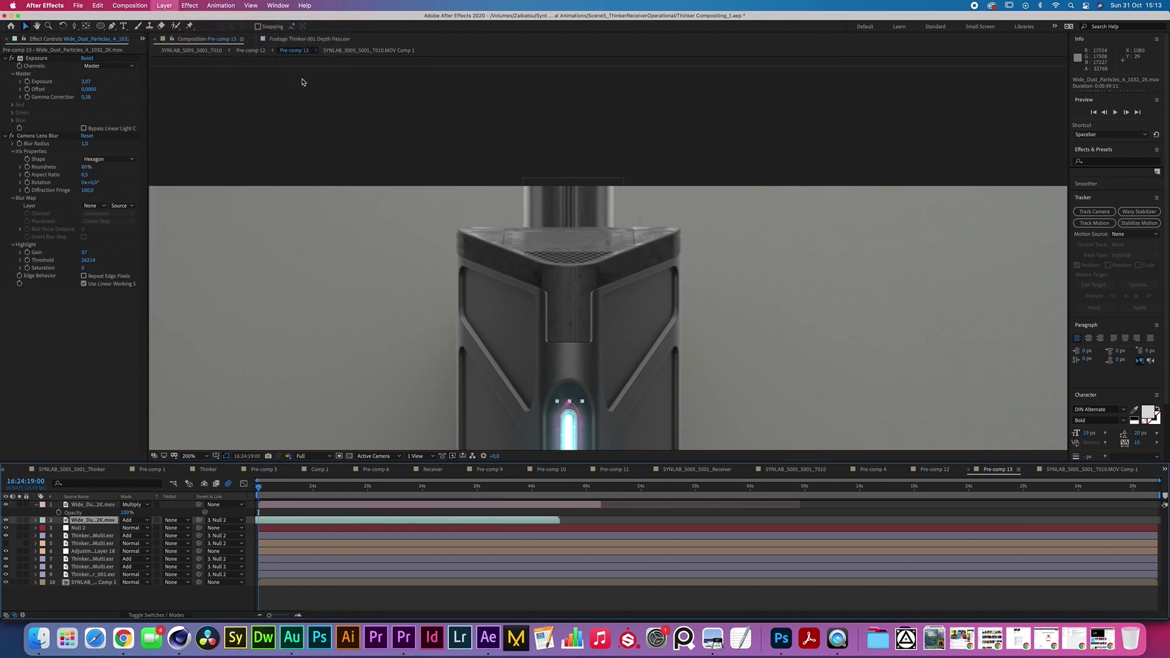
pyautogui.click(165, 6)
pyautogui.moveTo(168, 19)
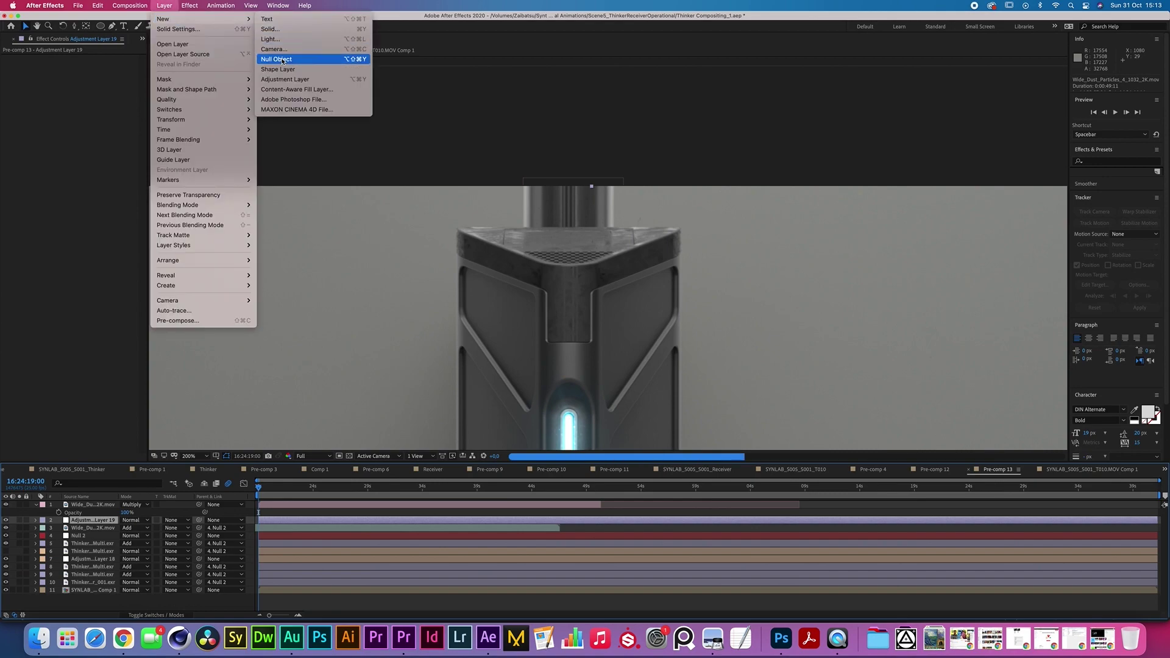
pyautogui.click(268, 29)
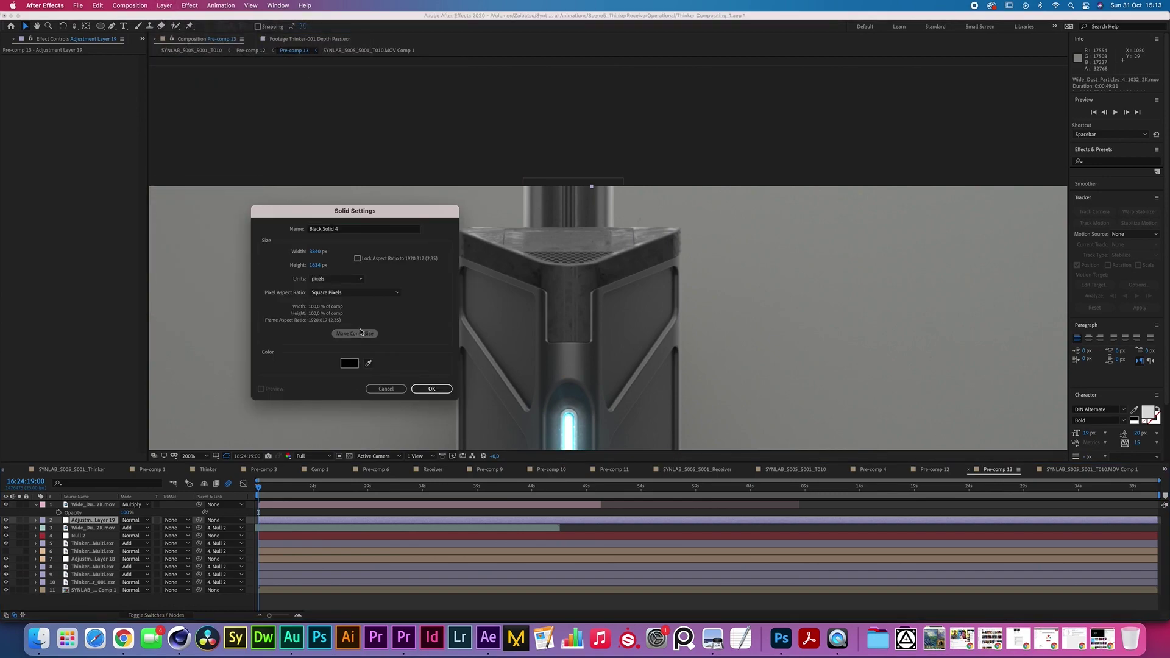
pyautogui.click(420, 386)
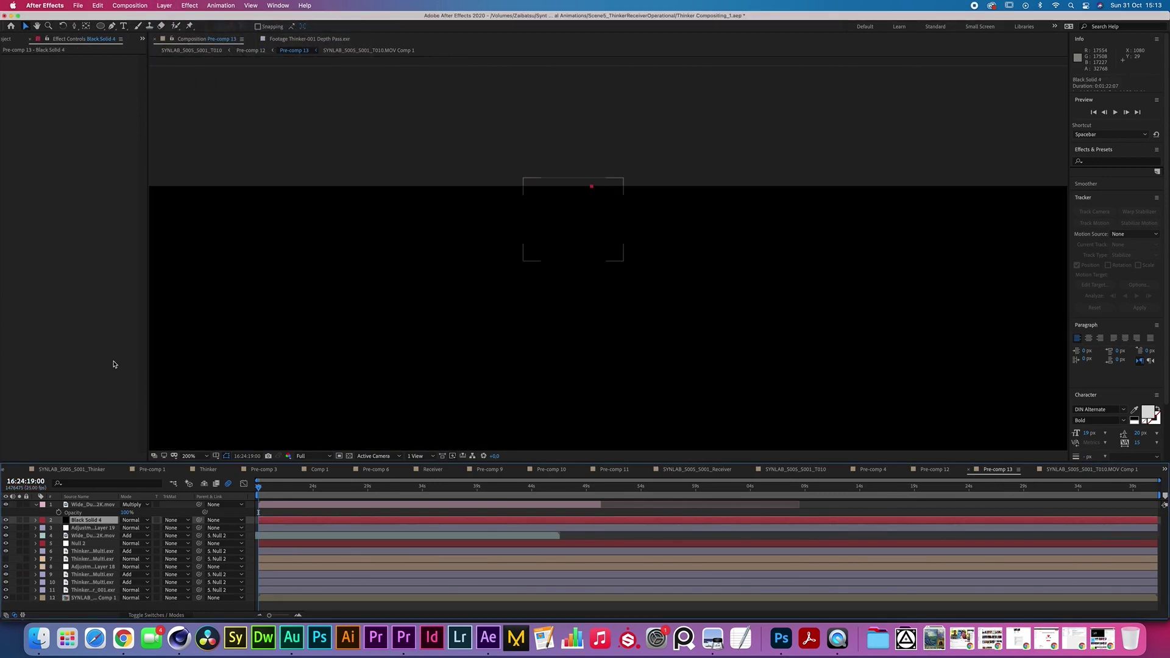
# Apply Fractal Noise to the black solid with Complexity 1 and Scale 41
pyautogui.click(191, 6)
pyautogui.moveTo(264, 369)
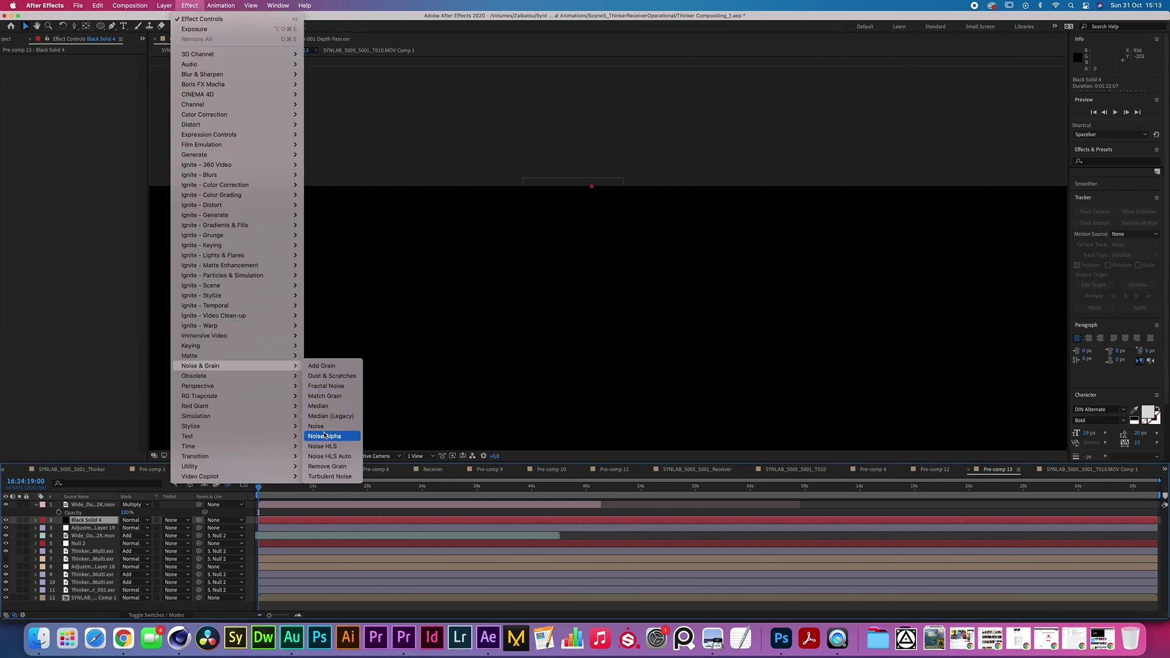
pyautogui.click(323, 387)
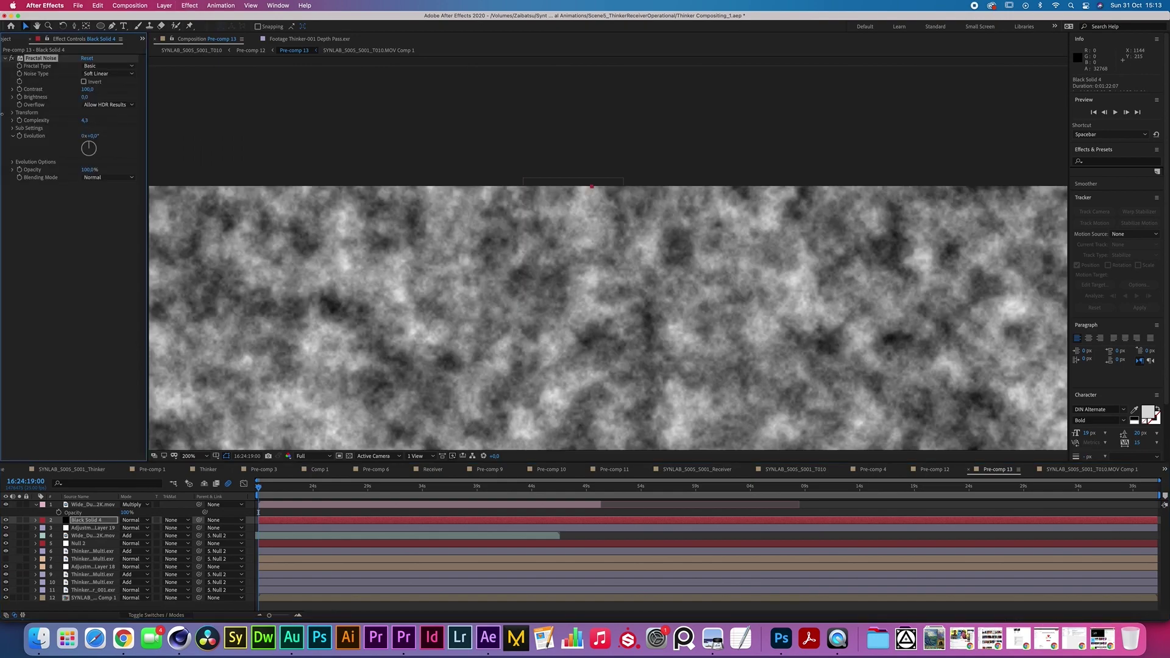
pyautogui.click(89, 120)
pyautogui.write('1')
pyautogui.press('Return')
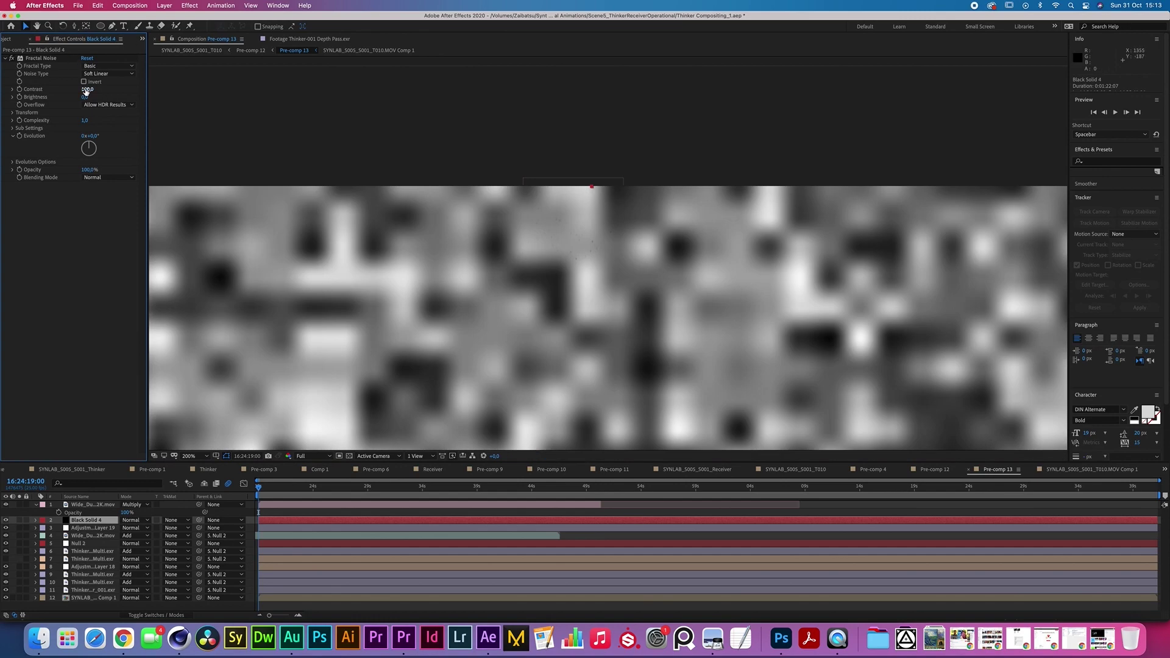
pyautogui.click(12, 113)
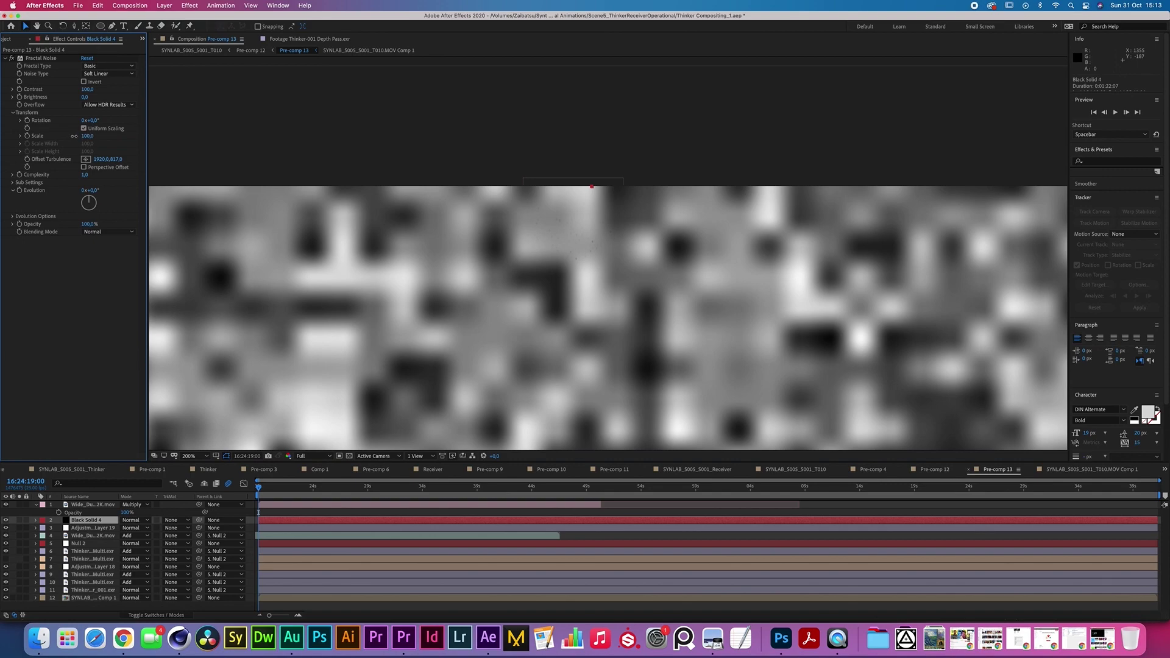
pyautogui.moveTo(86, 136); pyautogui.dragTo(80, 140)
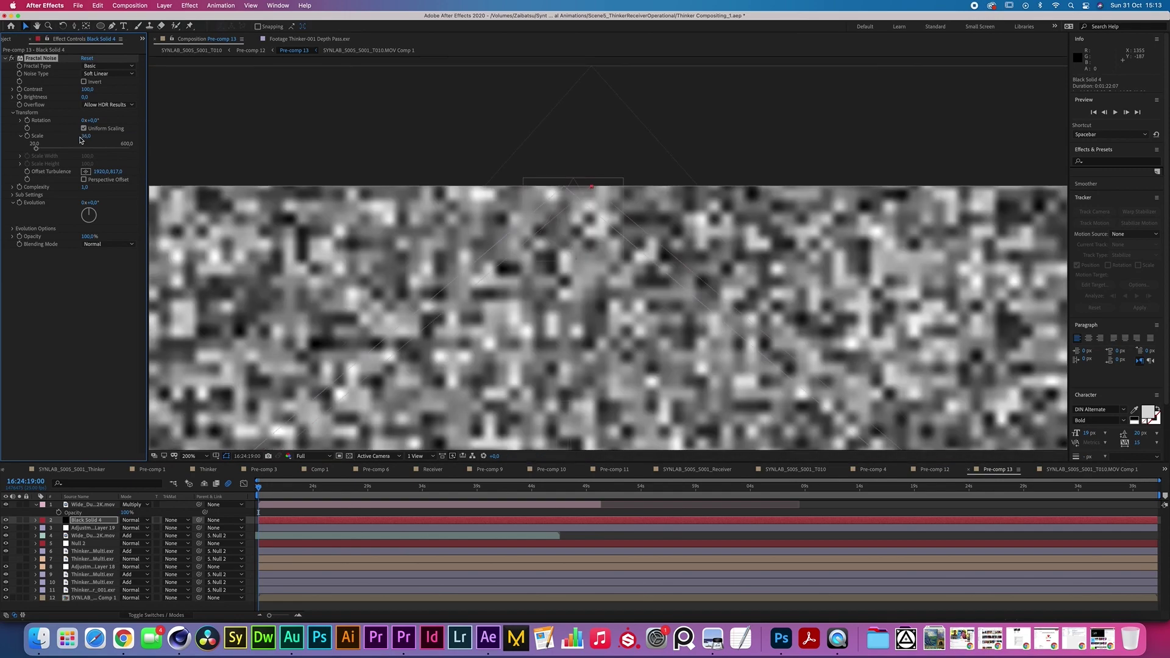
pyautogui.press(',')
pyautogui.press(',')
pyautogui.press(',')
pyautogui.press('.')
pyautogui.press('.')
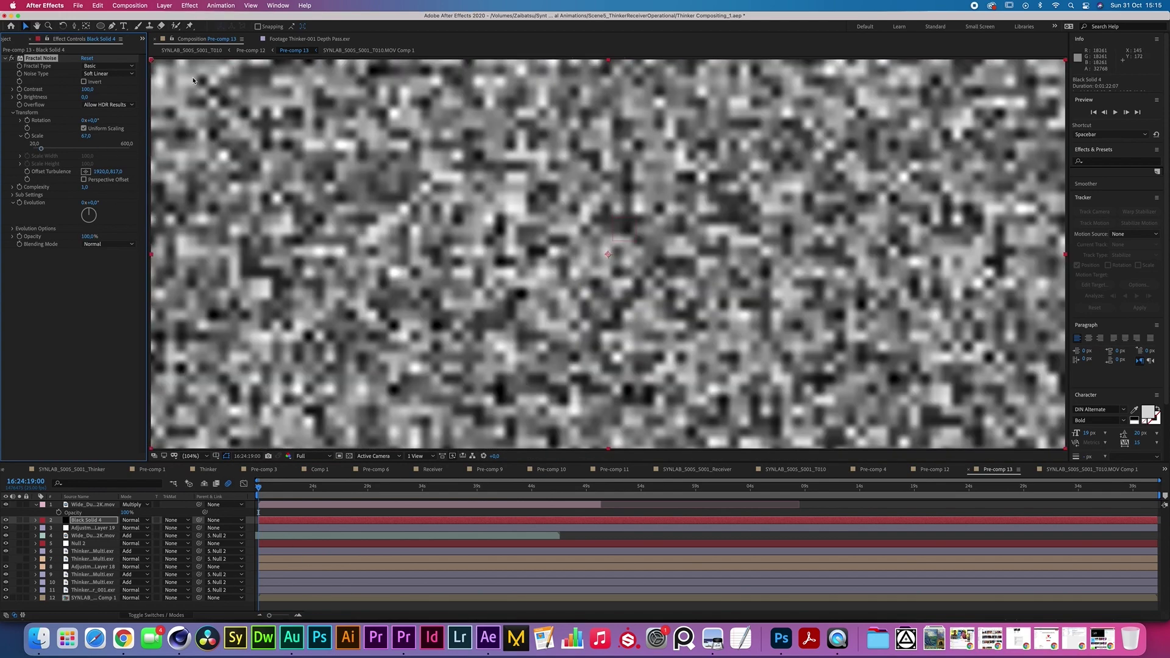
pyautogui.click(189, 6)
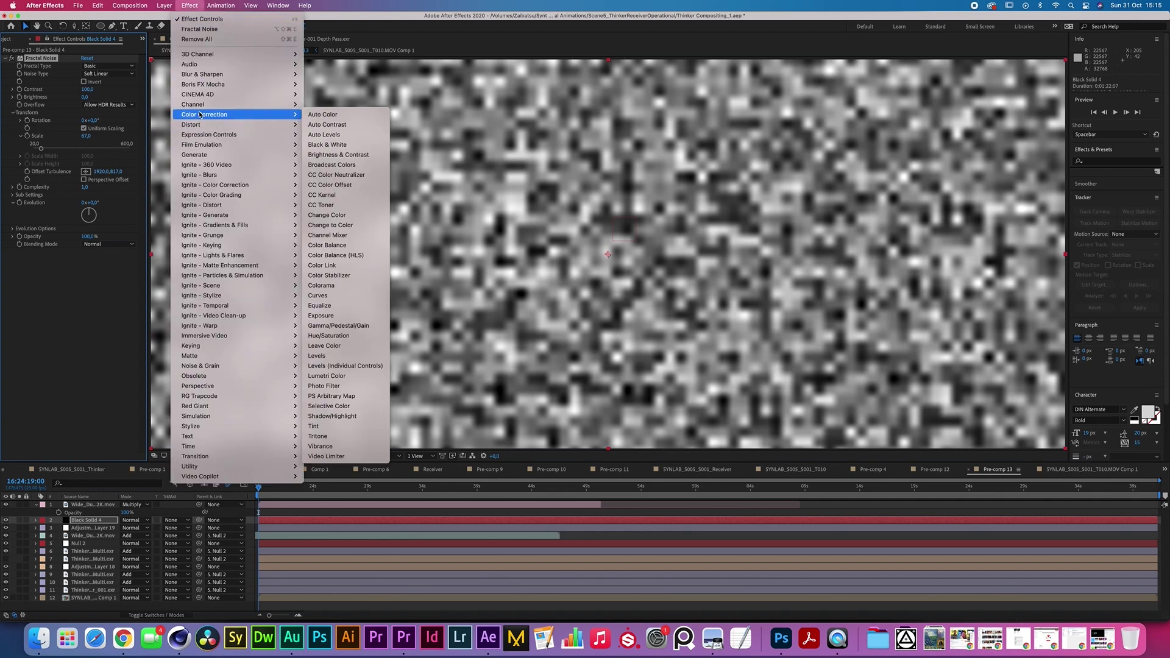
# Add Fast Box Blur and an Exposure effect at 0.20 with lowered gamma to the noise solid
pyautogui.moveTo(231, 75)
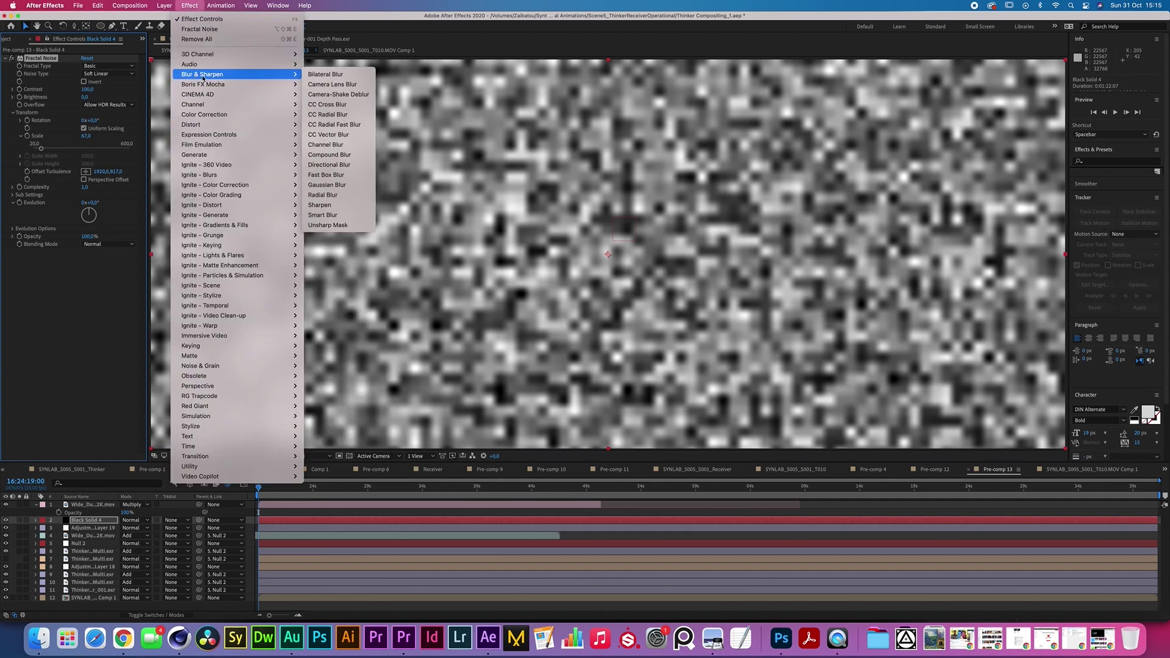
pyautogui.click(316, 178)
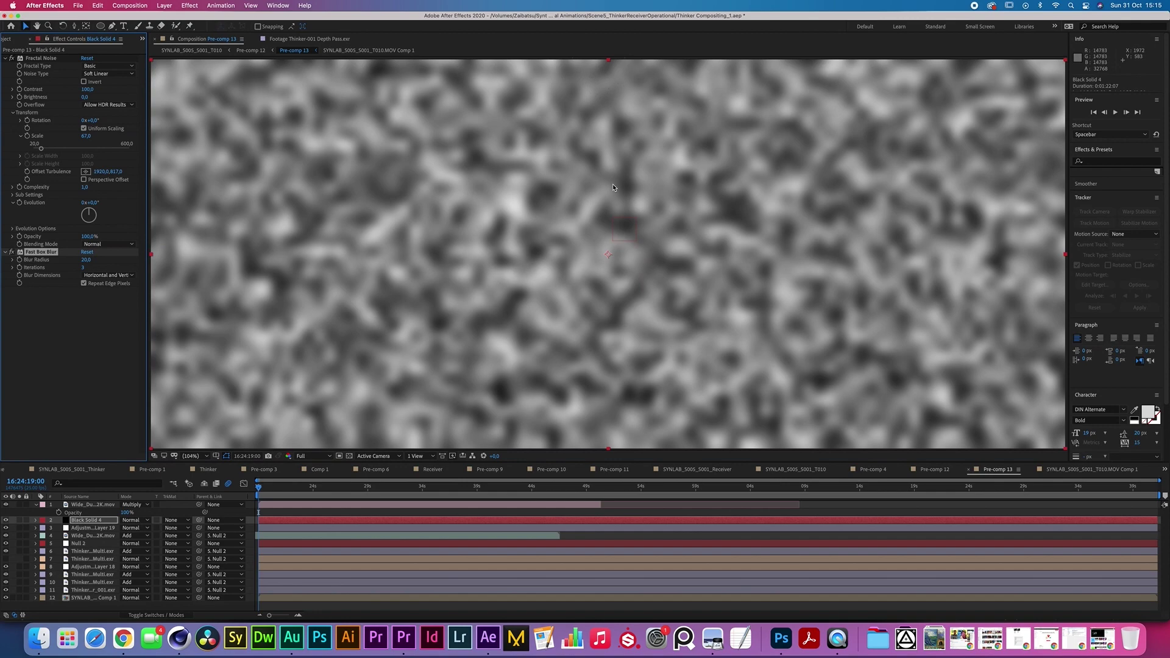
pyautogui.click(190, 5)
pyautogui.moveTo(232, 114)
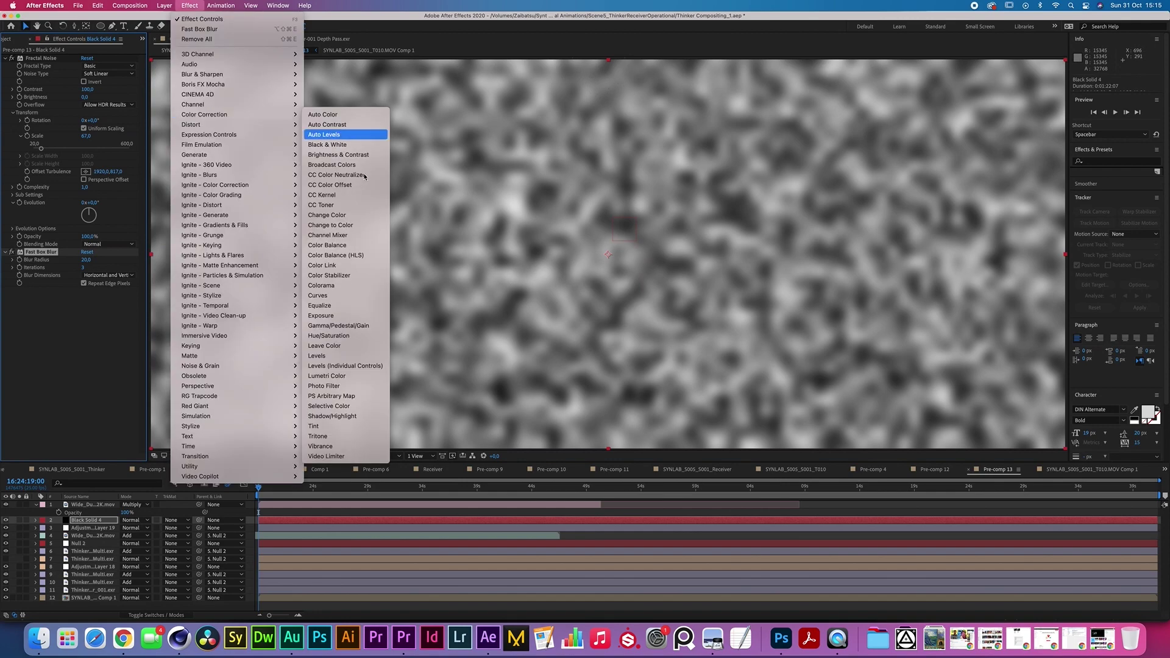
pyautogui.click(330, 315)
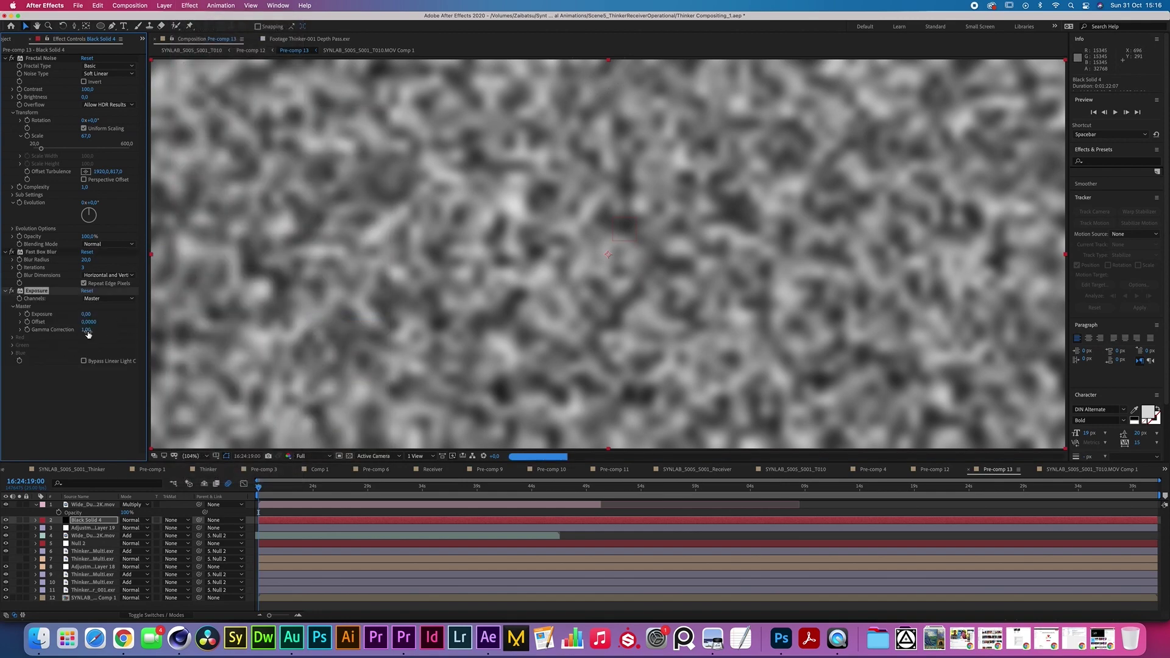
pyautogui.click(87, 329)
pyautogui.click(72, 330)
pyautogui.click(97, 314)
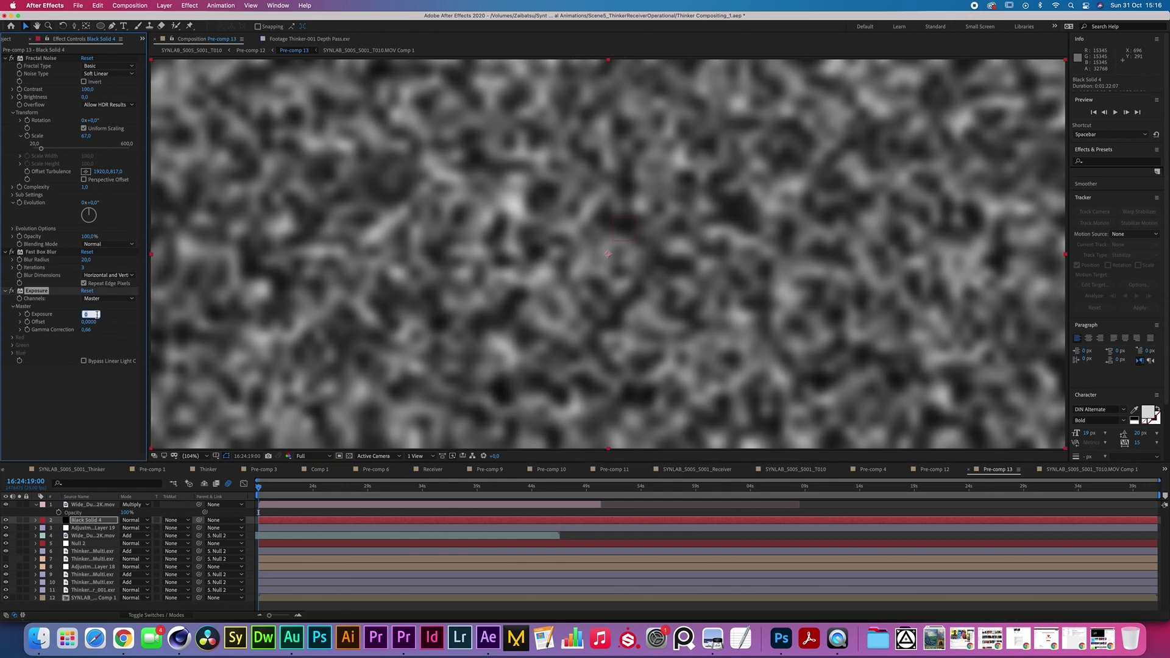
pyautogui.write(',2')
pyautogui.press('Return')
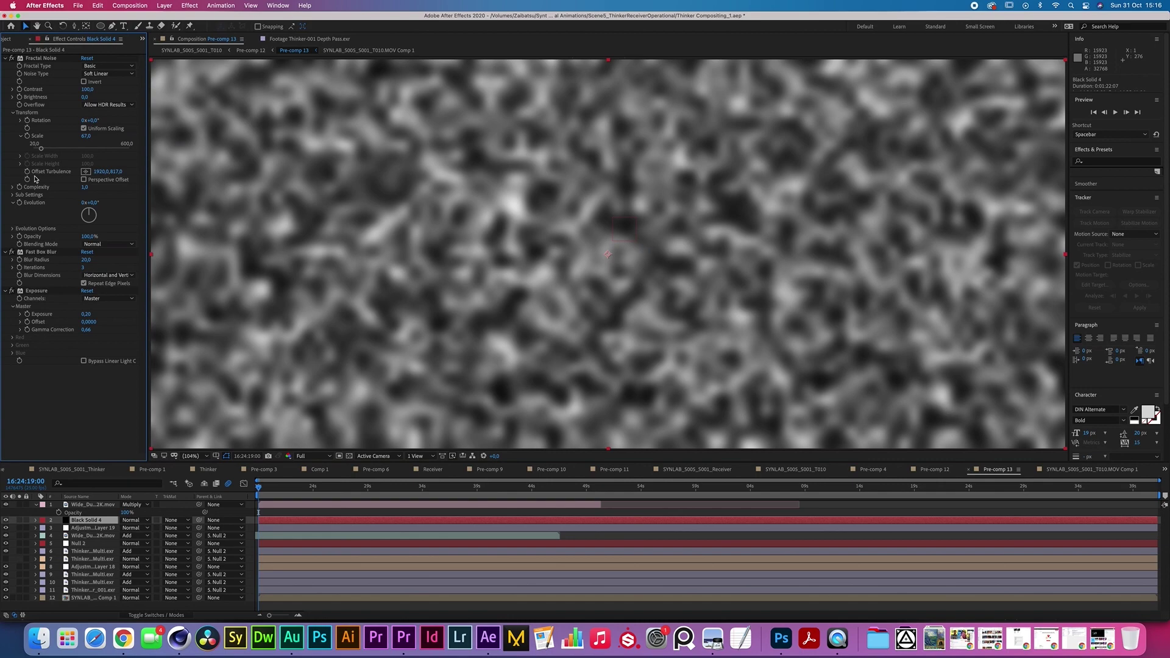
# Keyframe Fractal Noise Offset Turbulence over ten seconds, ending at vertical value 817
pyautogui.click(27, 173)
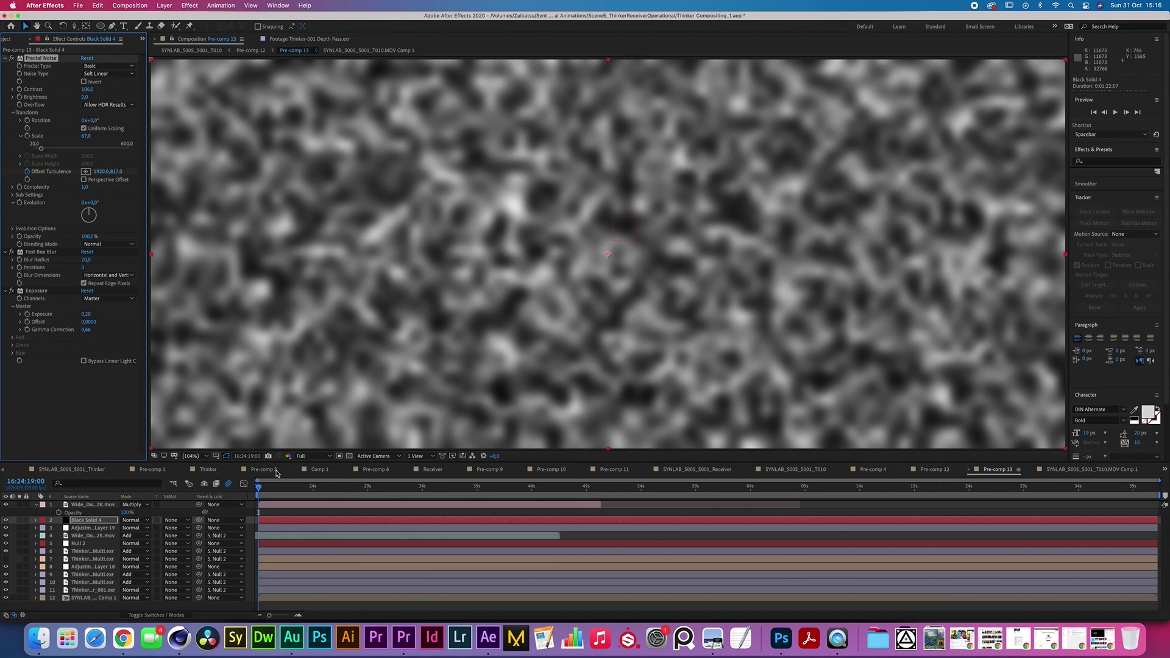
pyautogui.click(368, 486)
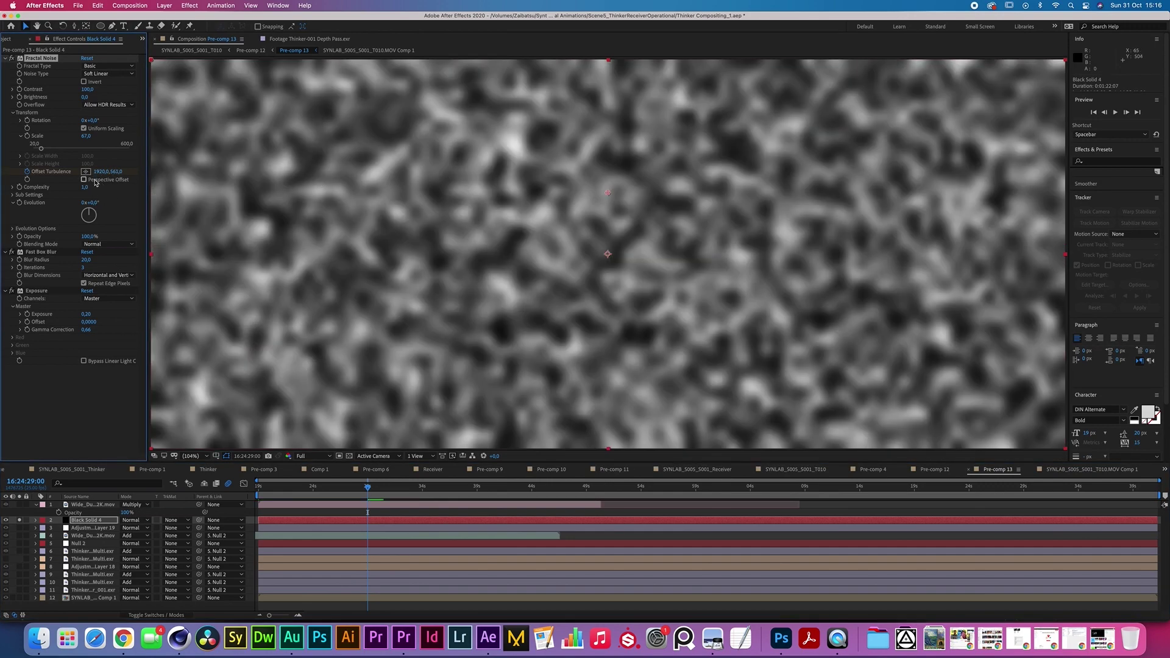
pyautogui.moveTo(96, 181); pyautogui.dragTo(129, 172)
pyautogui.moveTo(116, 172); pyautogui.dragTo(76, 176)
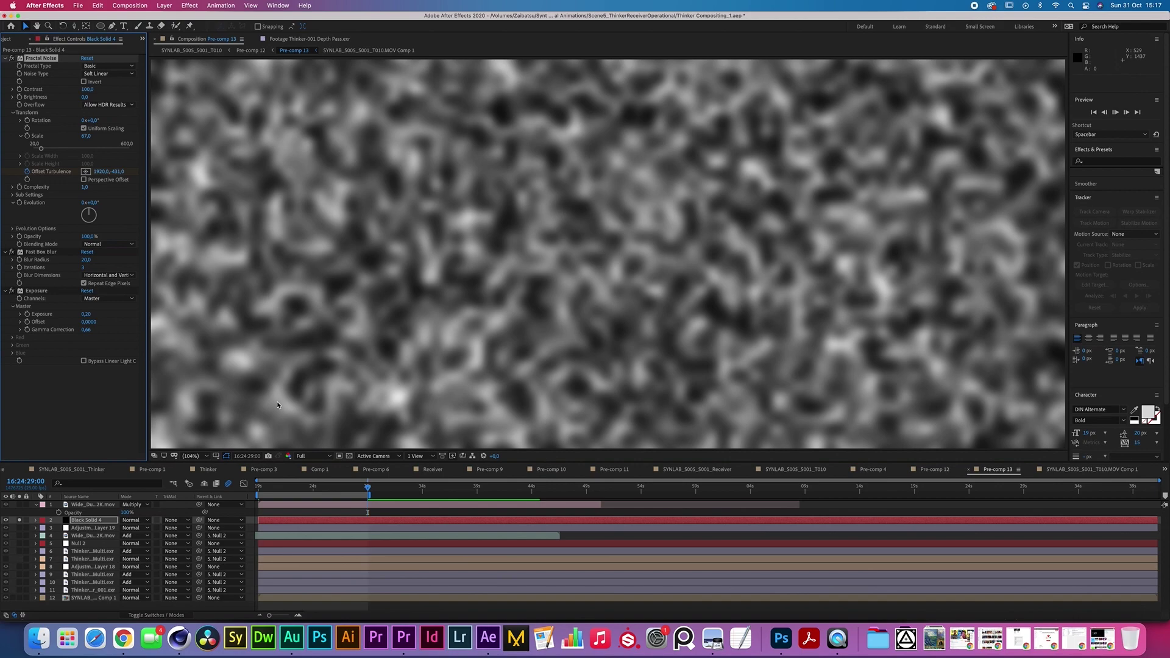
pyautogui.press('space')
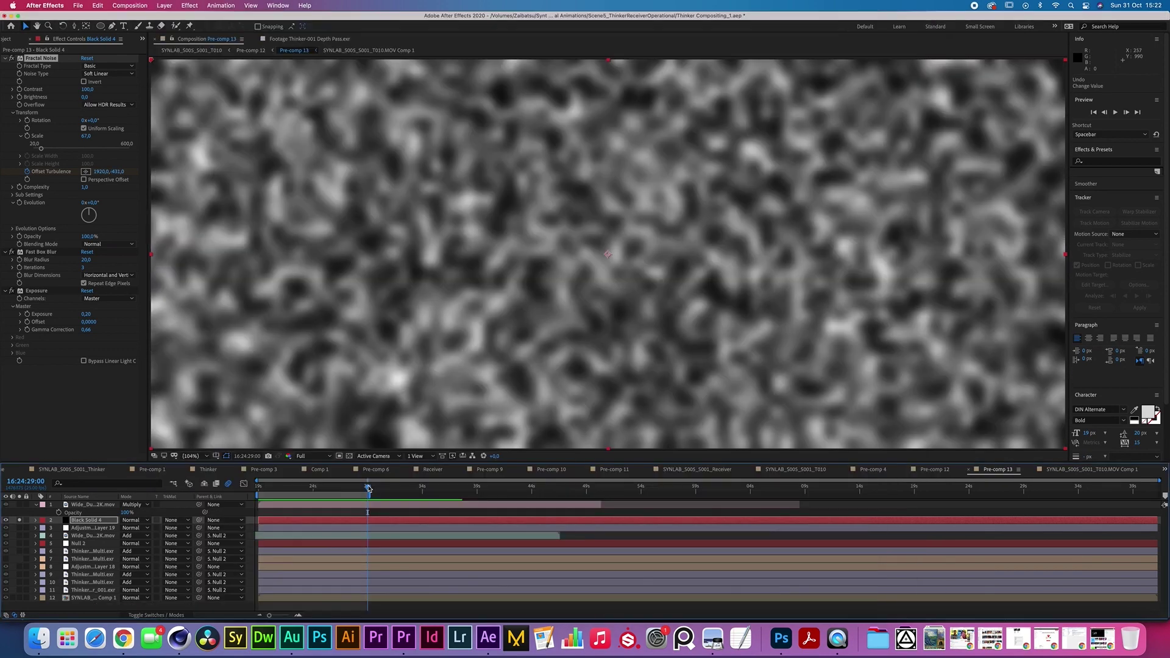
pyautogui.press('u')
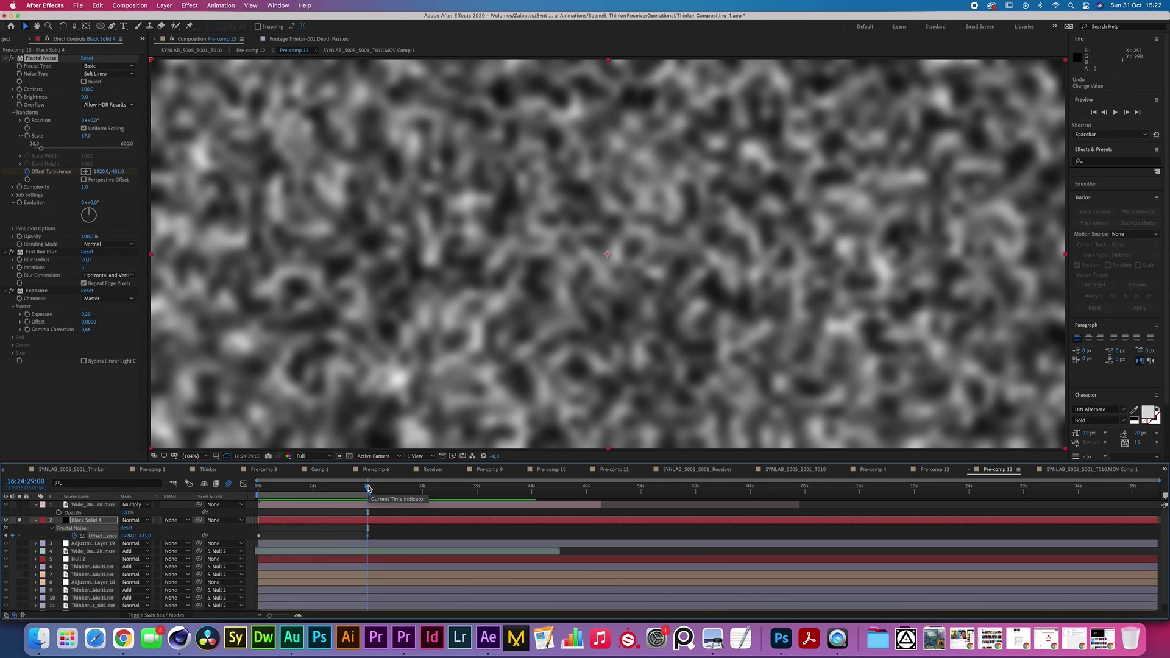
pyautogui.moveTo(143, 536)
pyautogui.mouseDown()
pyautogui.moveTo(132, 536)
pyautogui.moveTo(146, 535)
pyautogui.mouseUp()
pyautogui.click(142, 536)
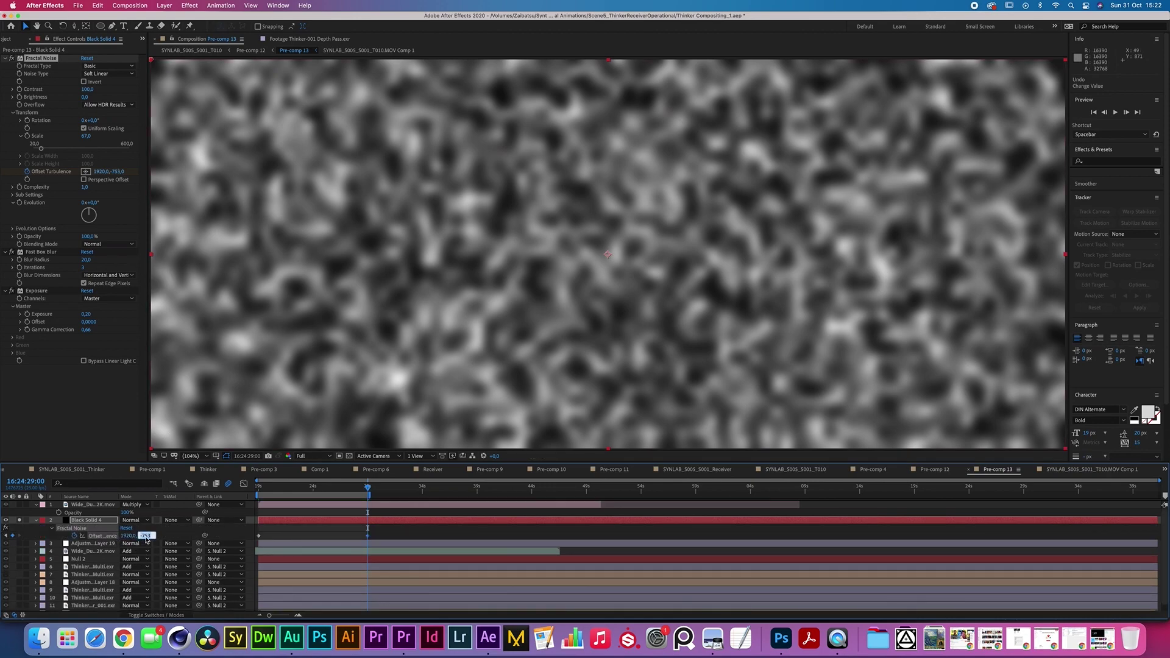
pyautogui.write('817')
pyautogui.press('Return')
# Set the preview resolution to Quarter and preview the drifting noise
pyautogui.click(311, 455)
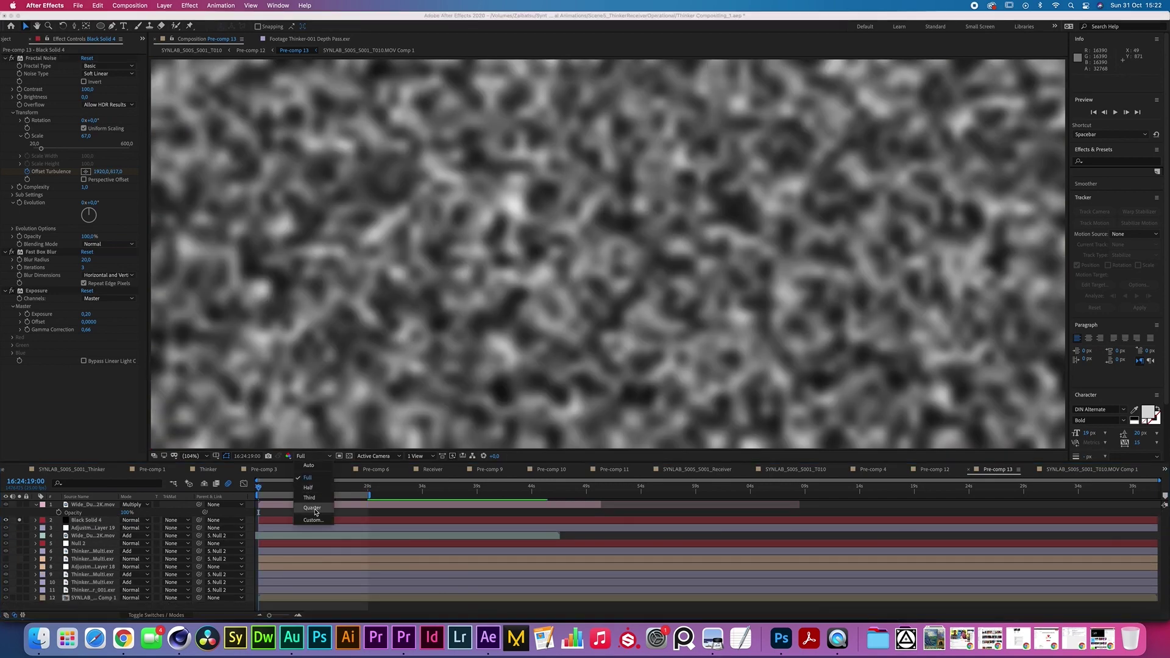
pyautogui.click(312, 508)
pyautogui.press('space')
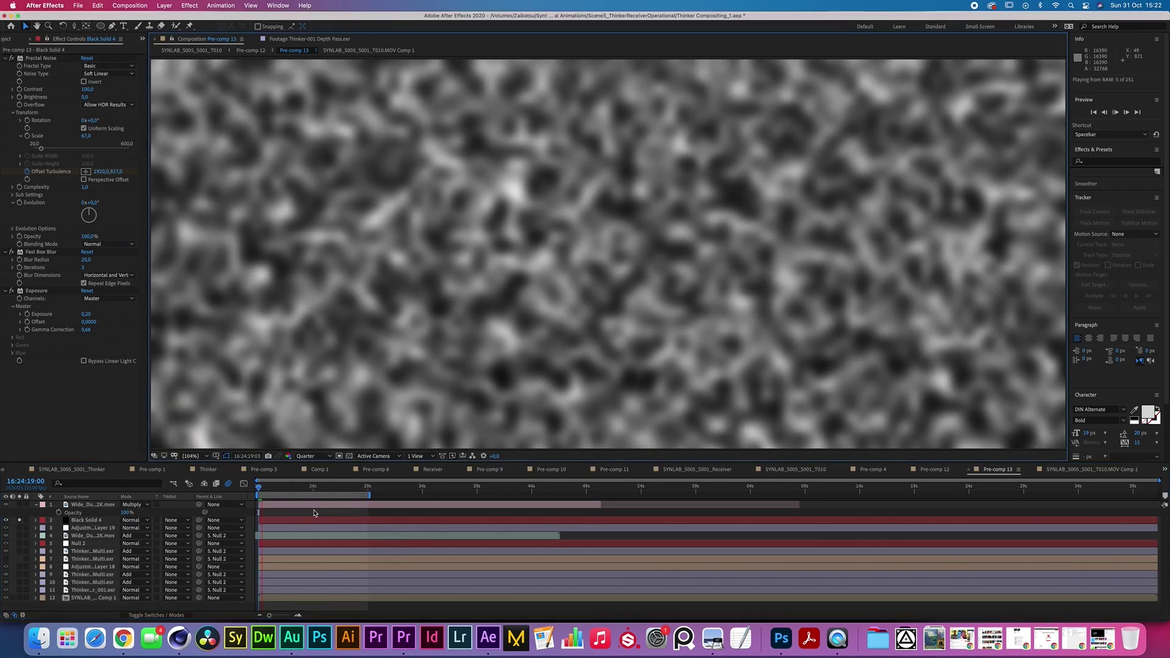
pyautogui.press('space')
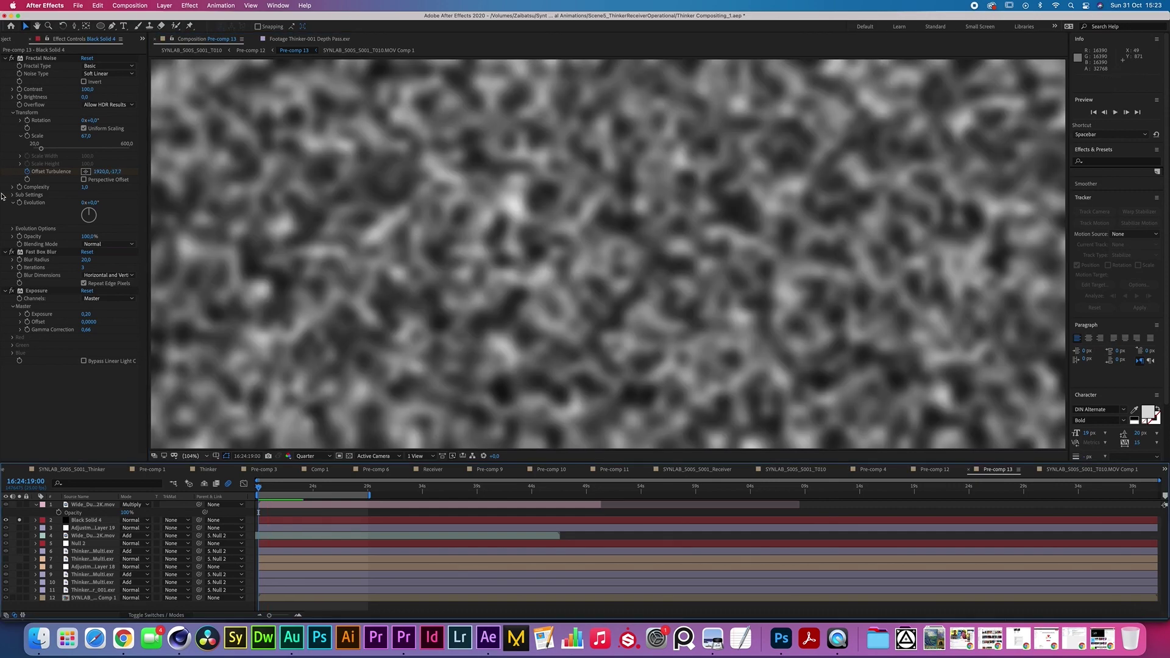
# Drive the noise Evolution with the expression time*150 and preview it
pyautogui.keyDown('alt'); pyautogui.click(21, 202); pyautogui.keyUp('alt')
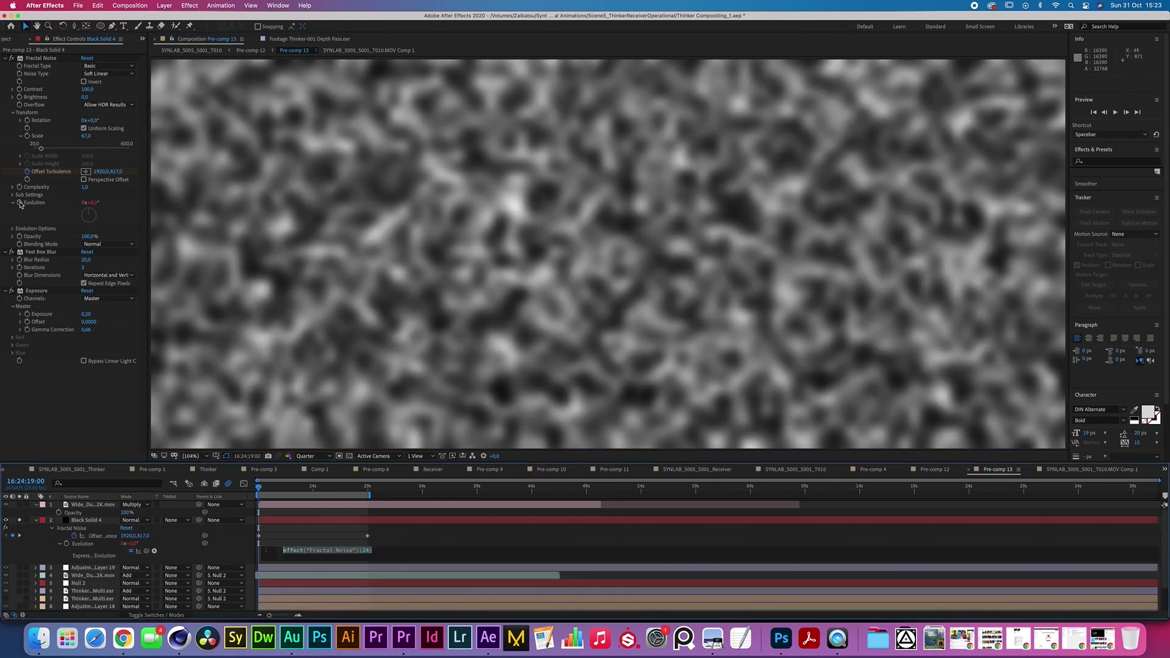
pyautogui.write('time*150')
pyautogui.click(232, 544)
pyautogui.press('space')
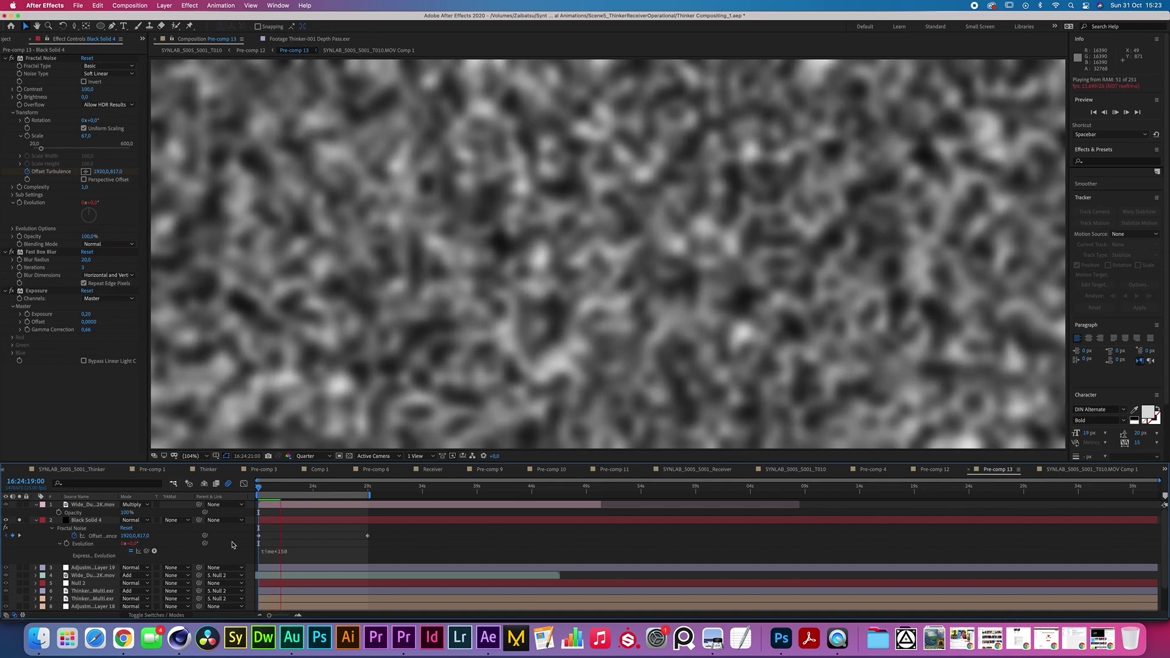
# Duplicate Black Solid 4 and give the copy Complexity 3 and Scale 25
pyautogui.click(84, 522)
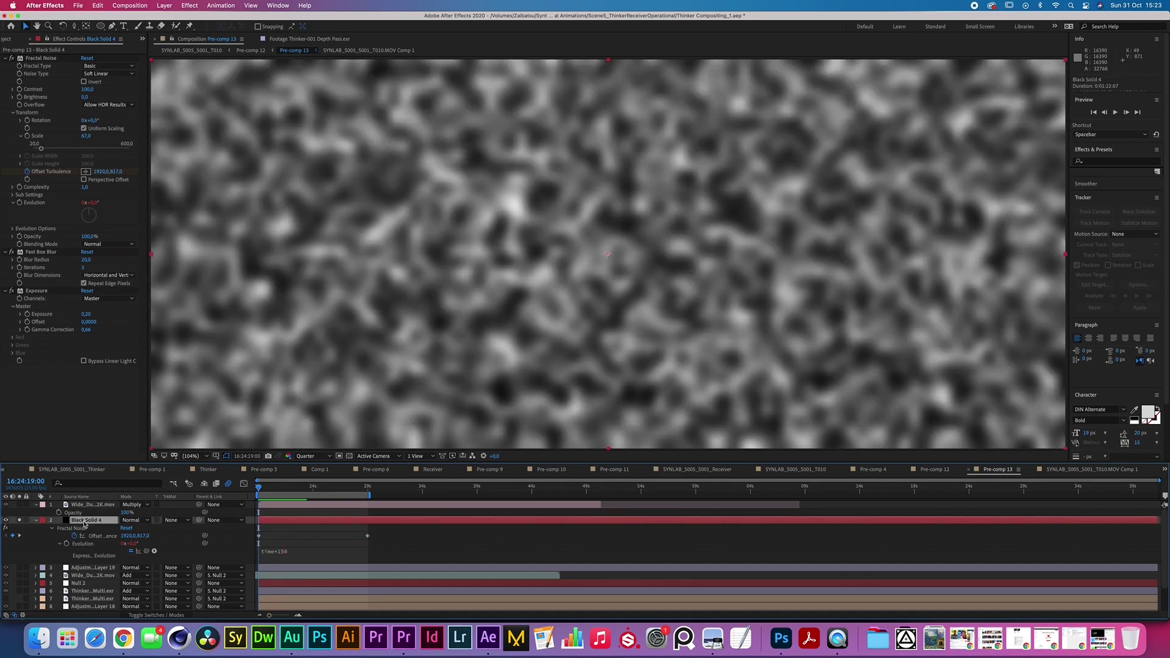
pyautogui.press('super+d')
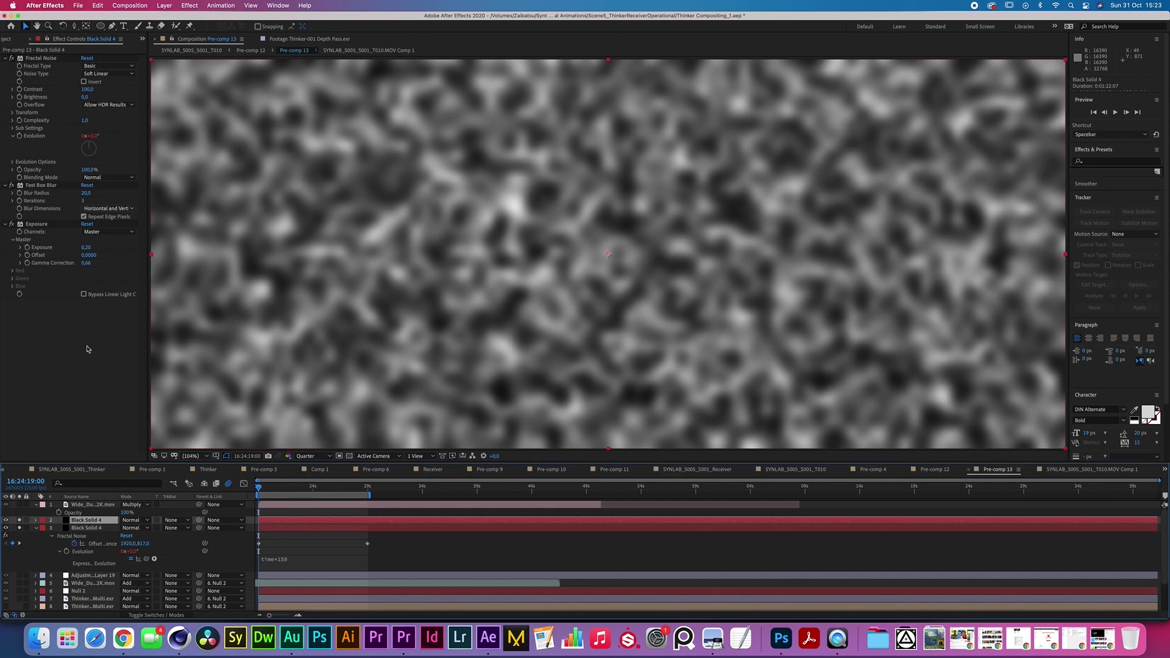
pyautogui.click(84, 121)
pyautogui.write('2')
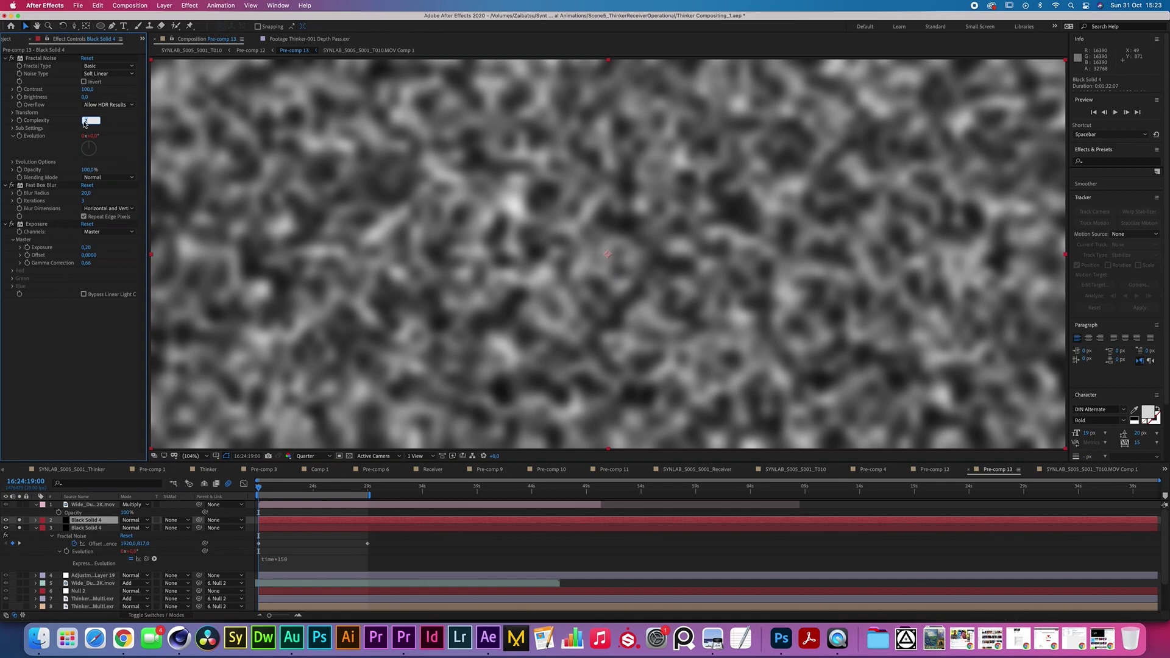
pyautogui.press('Return')
pyautogui.click(13, 113)
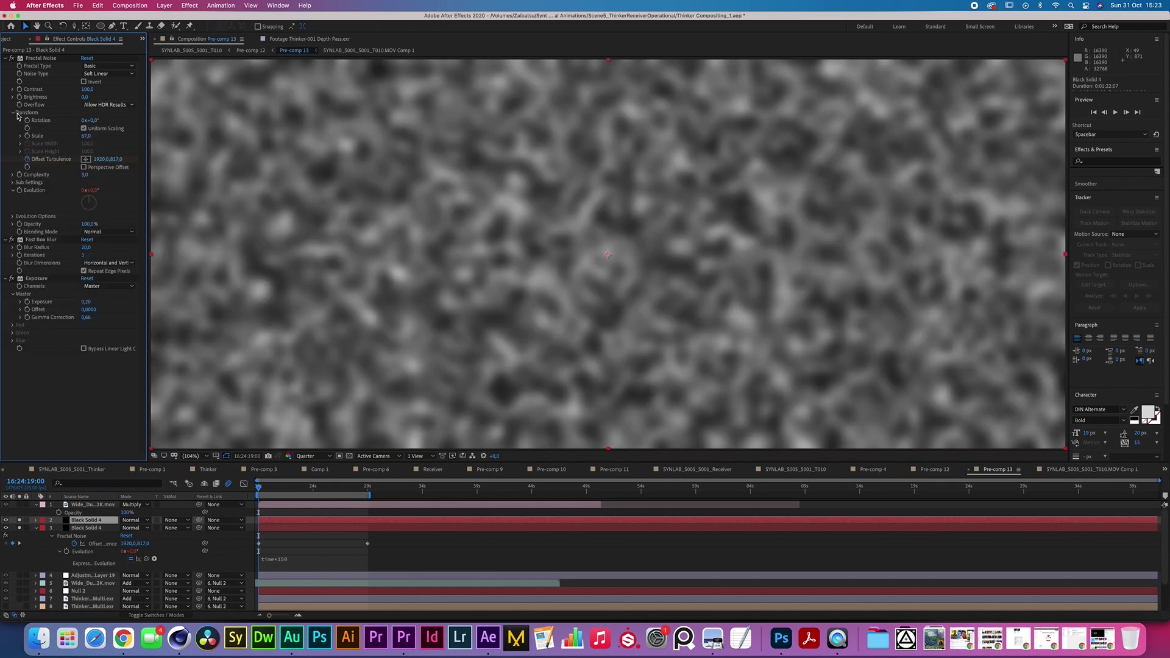
pyautogui.click(87, 135)
pyautogui.write('25')
pyautogui.press('Return')
# Lower the copy's Exposure gamma to 0.32 and raise its exposure to 2.20
pyautogui.moveTo(86, 330); pyautogui.dragTo(72, 332)
pyautogui.click(86, 330)
pyautogui.moveTo(97, 315); pyautogui.dragTo(131, 313)
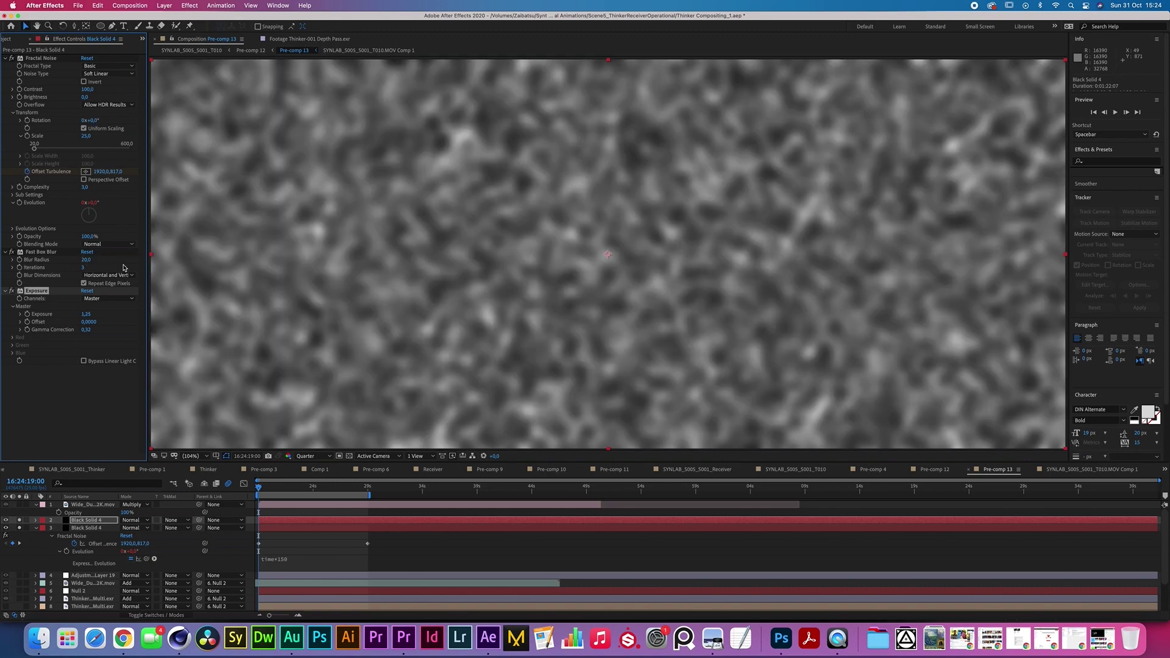
pyautogui.click(86, 259)
# Set the copy's blur radius to 10 and its blending mode to Add
pyautogui.write('10')
pyautogui.press('Return')
pyautogui.click(134, 520)
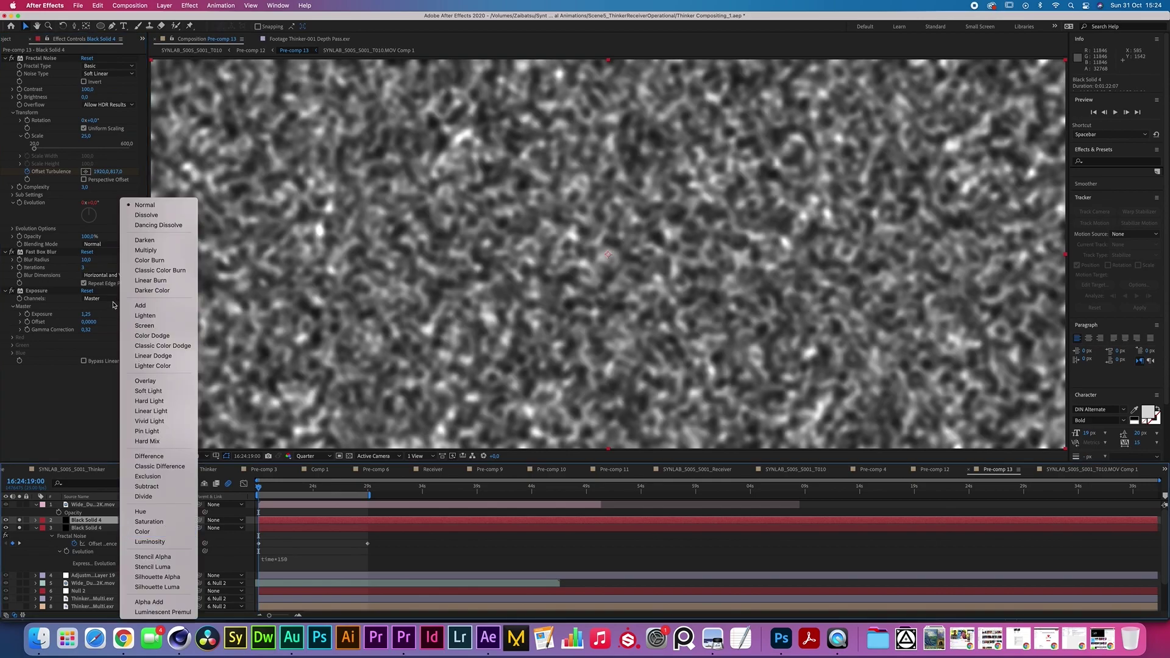
pyautogui.click(144, 325)
pyautogui.click(134, 520)
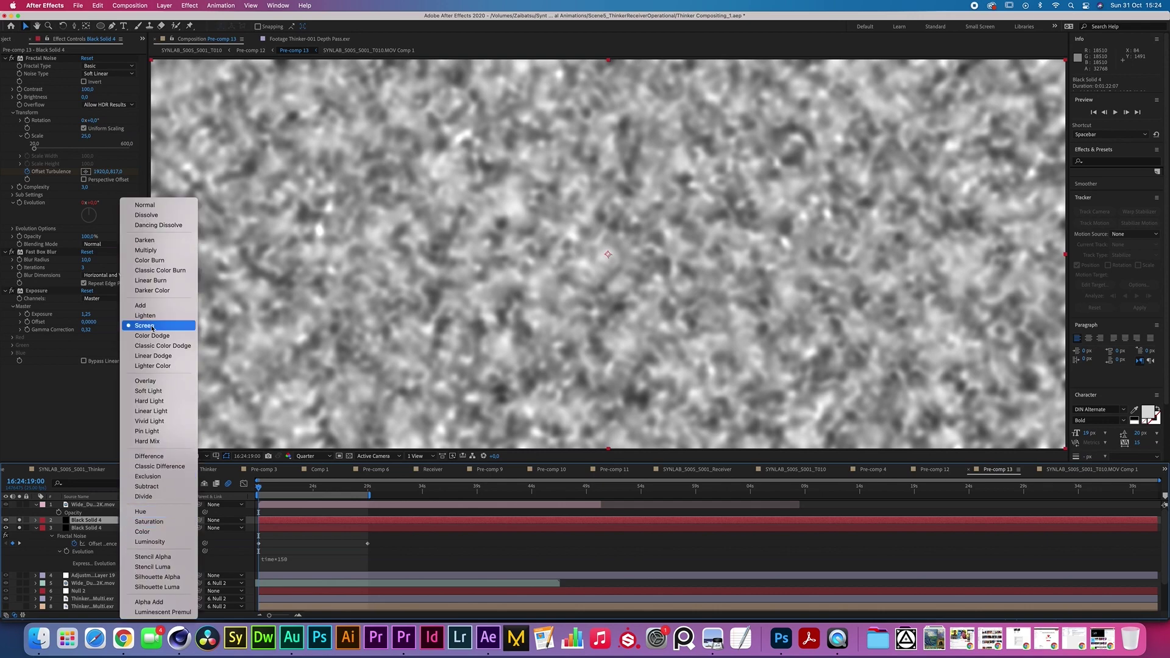
pyautogui.click(147, 307)
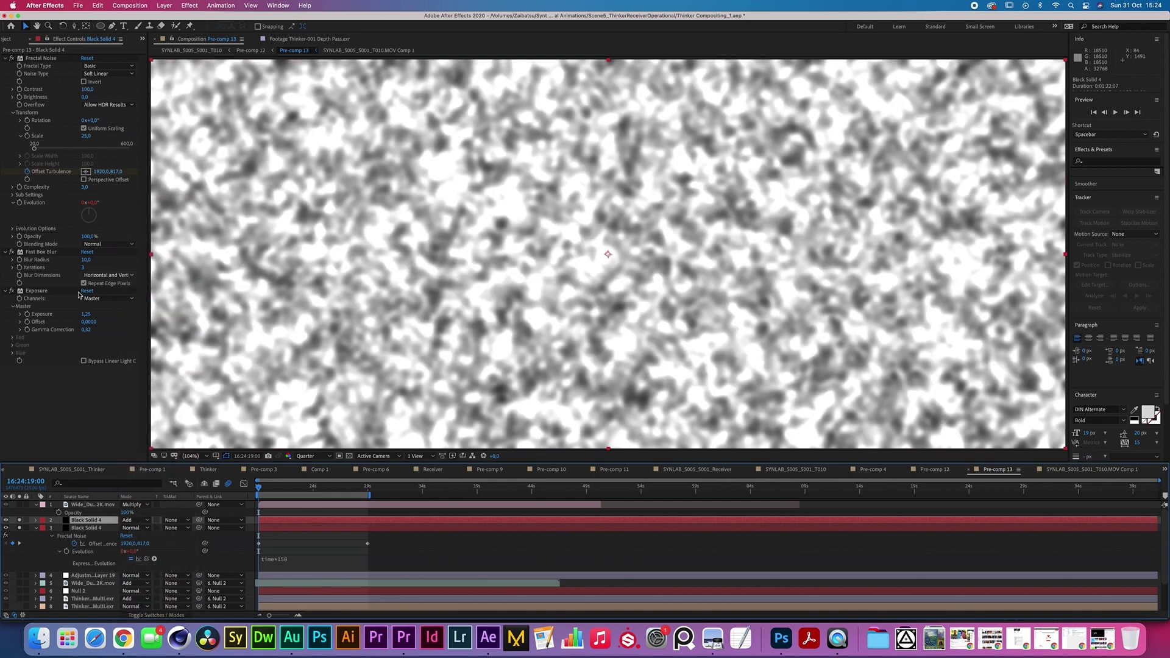
# Lower the copy's exposure to 0.10 and preview the layered noise
pyautogui.moveTo(86, 313)
pyautogui.mouseDown()
pyautogui.moveTo(22, 313)
pyautogui.moveTo(113, 314)
pyautogui.moveTo(100, 313)
pyautogui.mouseUp()
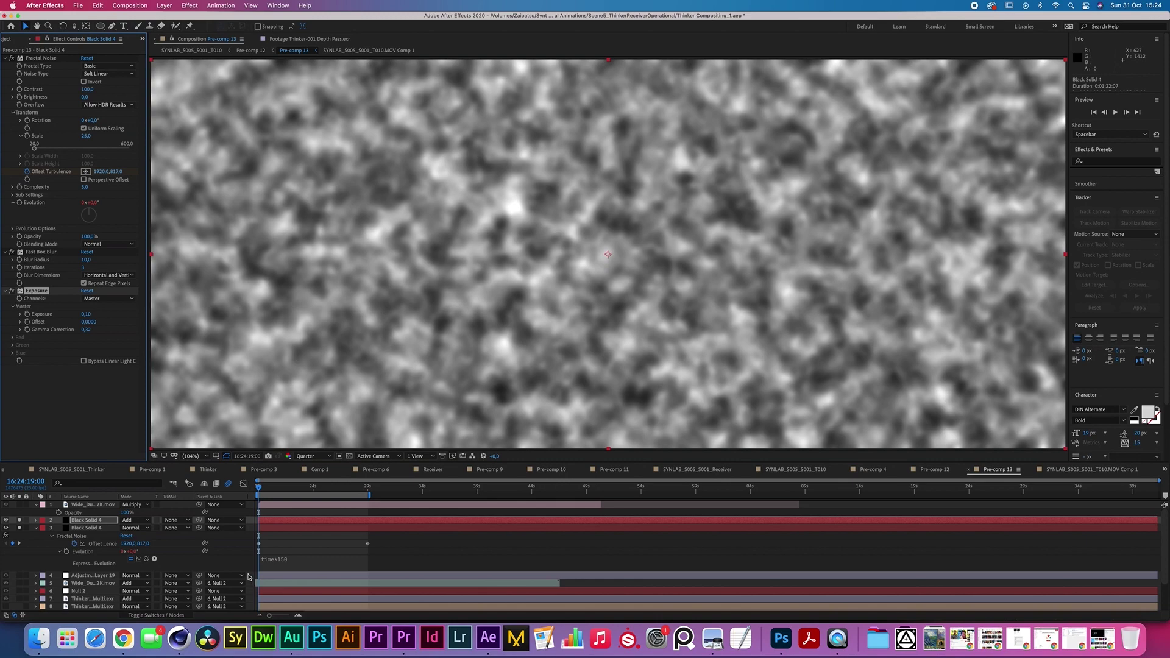
pyautogui.click(236, 550)
pyautogui.press('space')
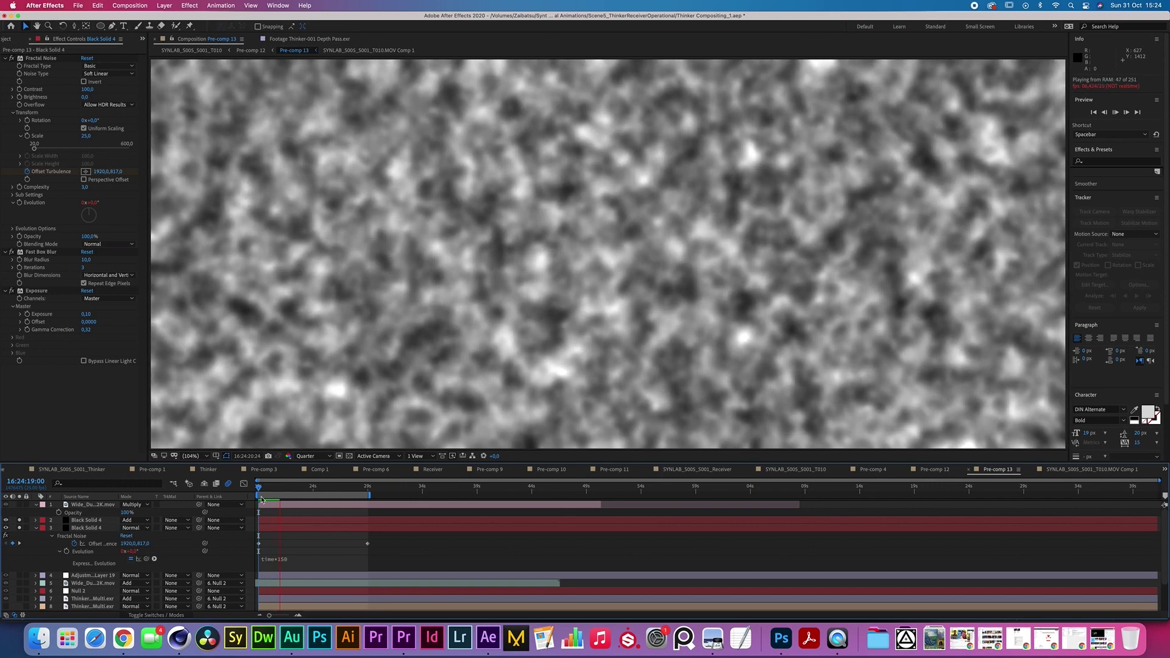
pyautogui.press('space')
# Change the top noise layer's Evolution expression to time*180 and preview the faster noise
pyautogui.press('Home')
pyautogui.click(35, 520)
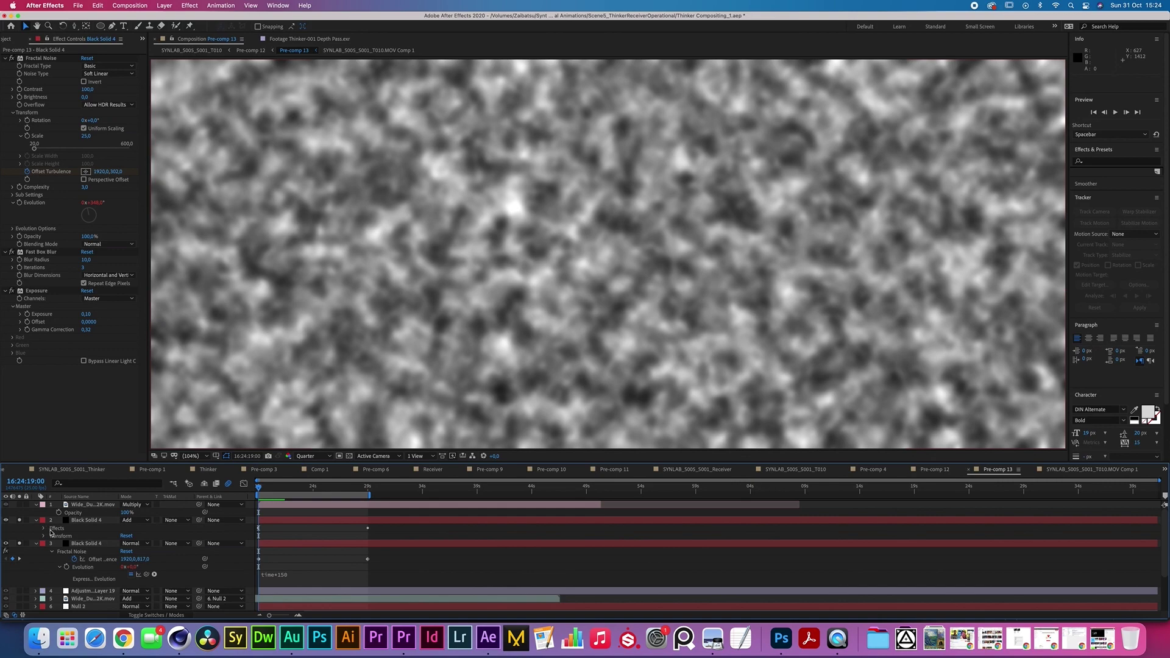
pyautogui.click(44, 529)
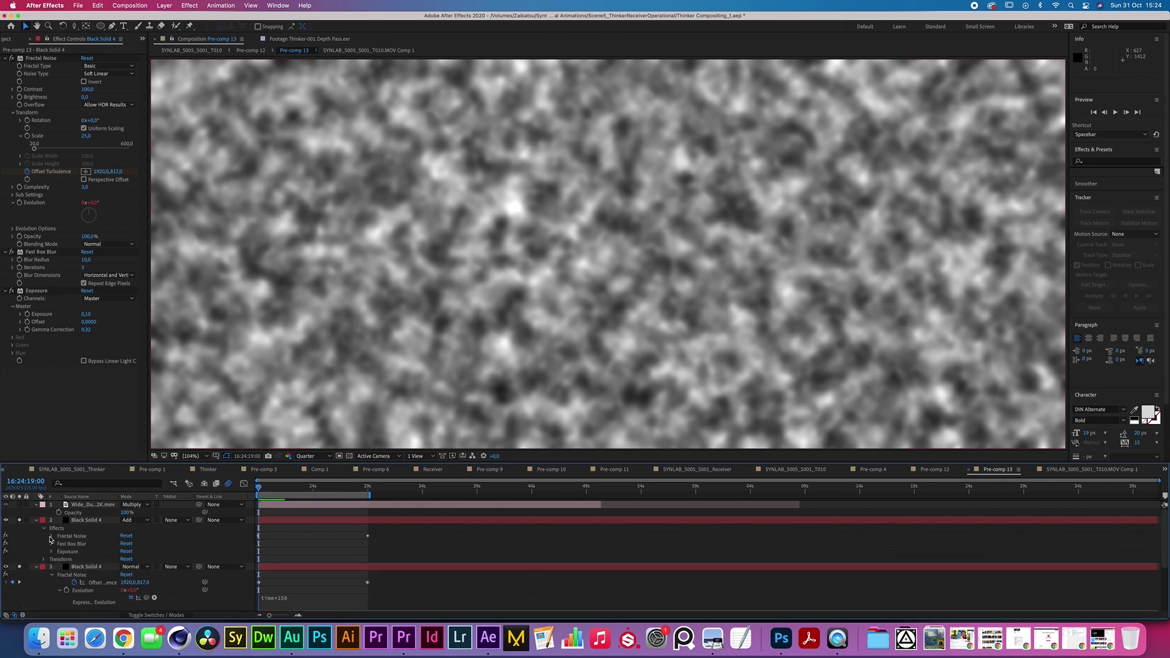
pyautogui.click(51, 536)
pyautogui.click(59, 583)
pyautogui.click(283, 591)
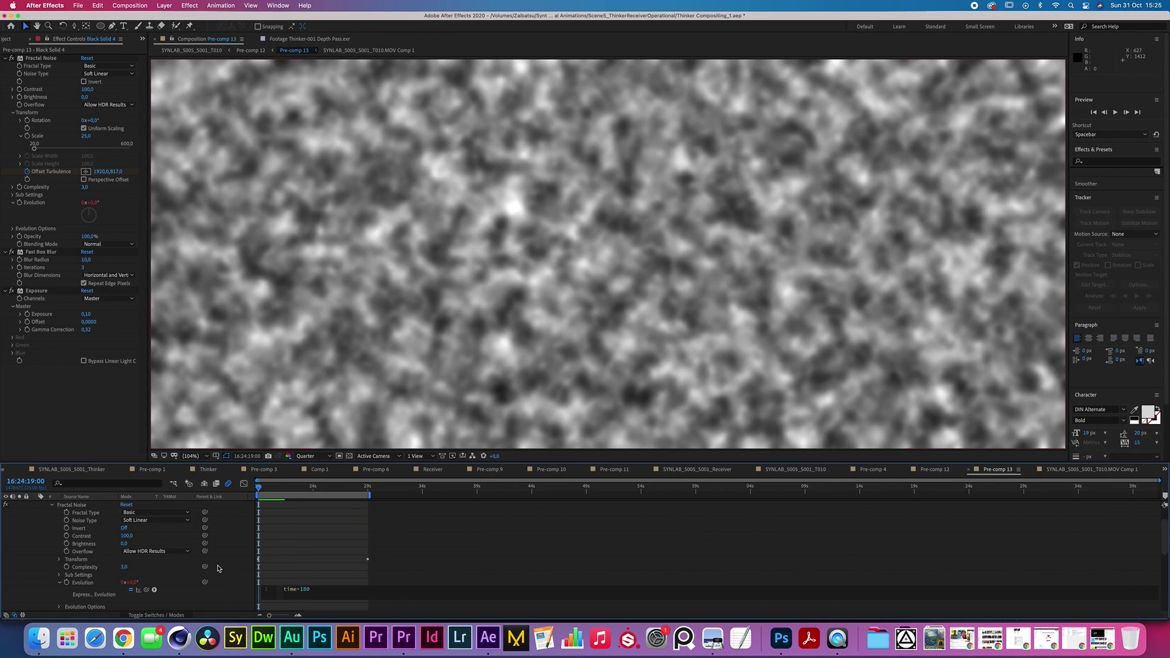
pyautogui.click(242, 552)
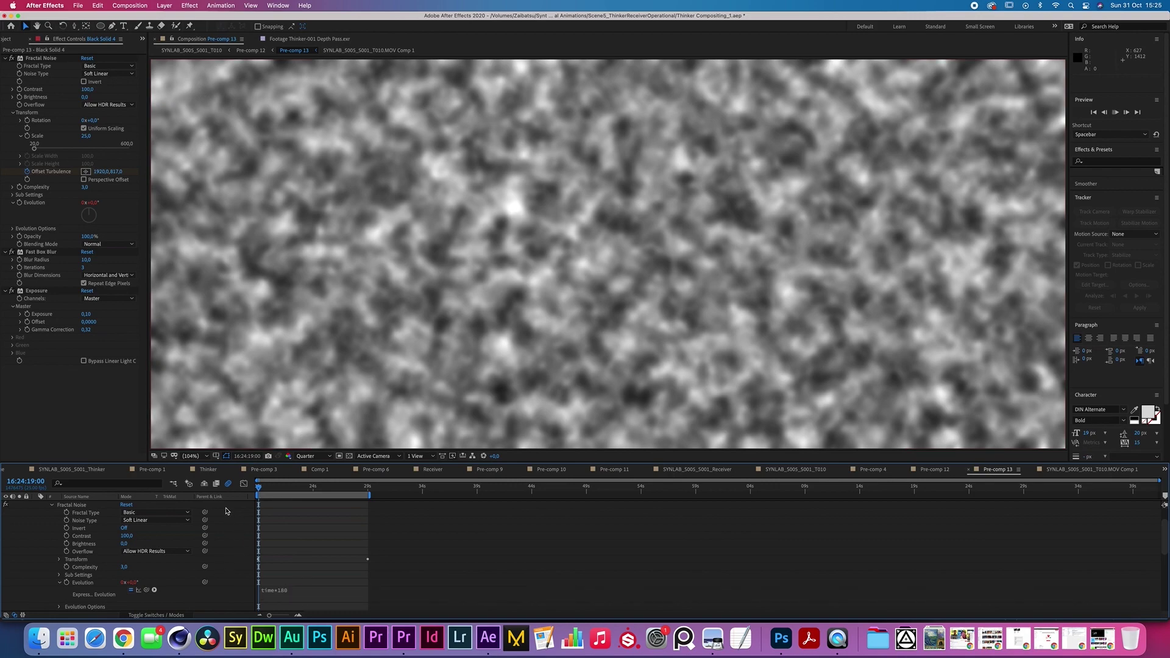
pyautogui.press('space')
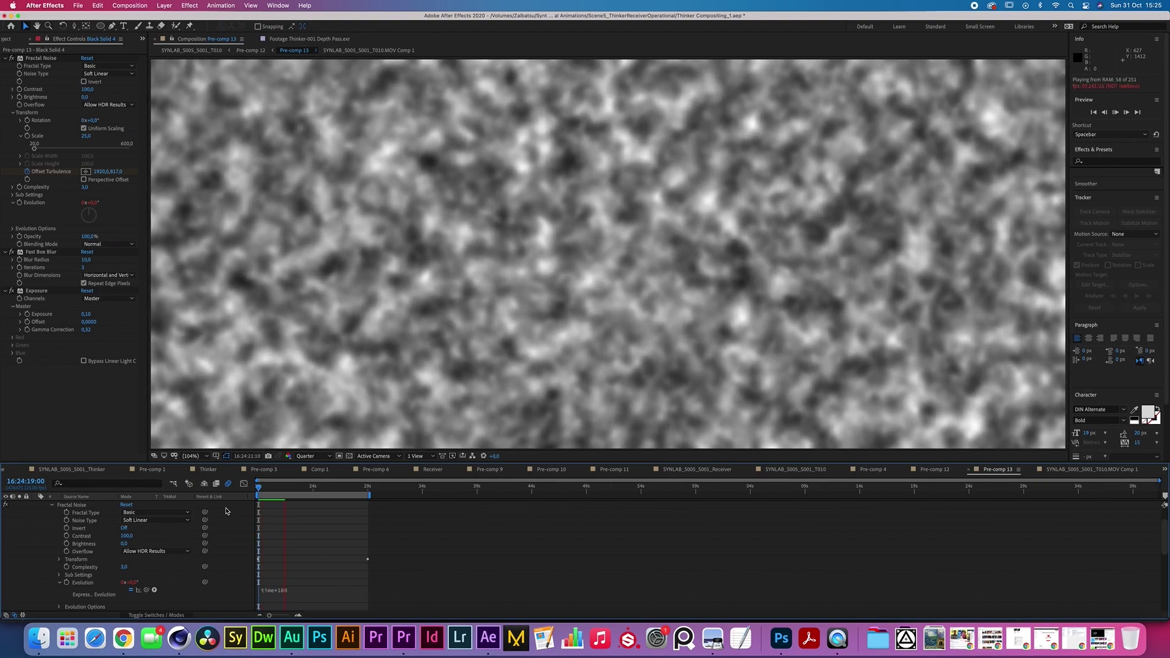
pyautogui.press('space')
pyautogui.keyDown('shift'); pyautogui.click(92, 523); pyautogui.keyUp('shift')
# Pre-compose both noise solids into Pre-comp 14 and apply Turbulent Displace
pyautogui.press('super+shift+c')
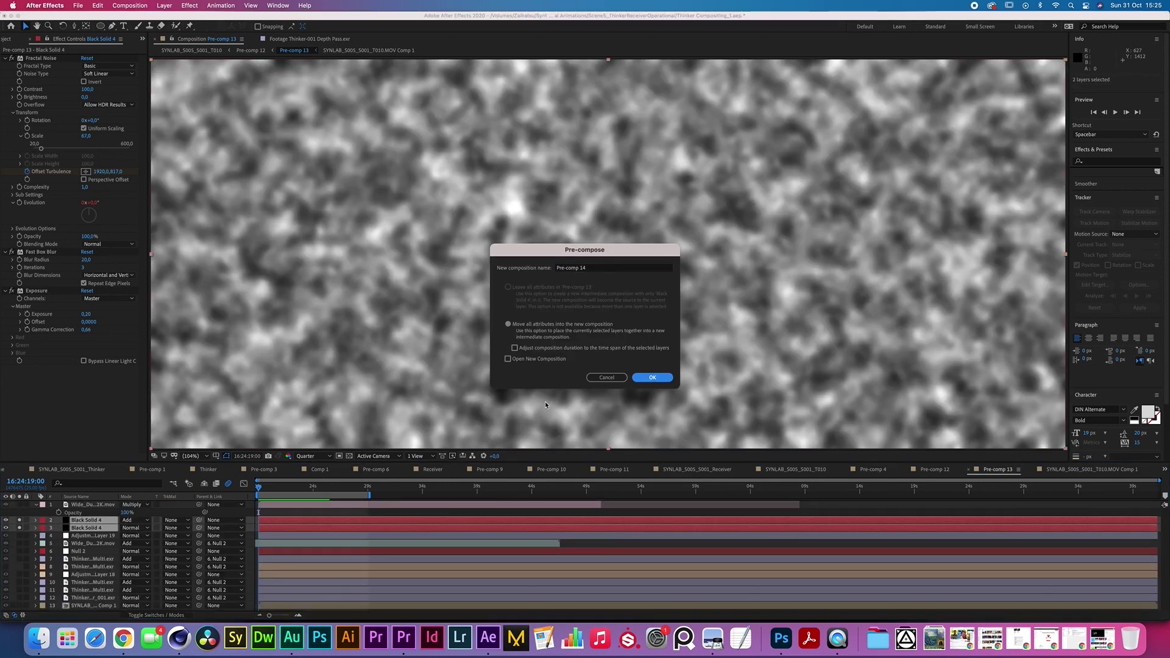
pyautogui.press('Return')
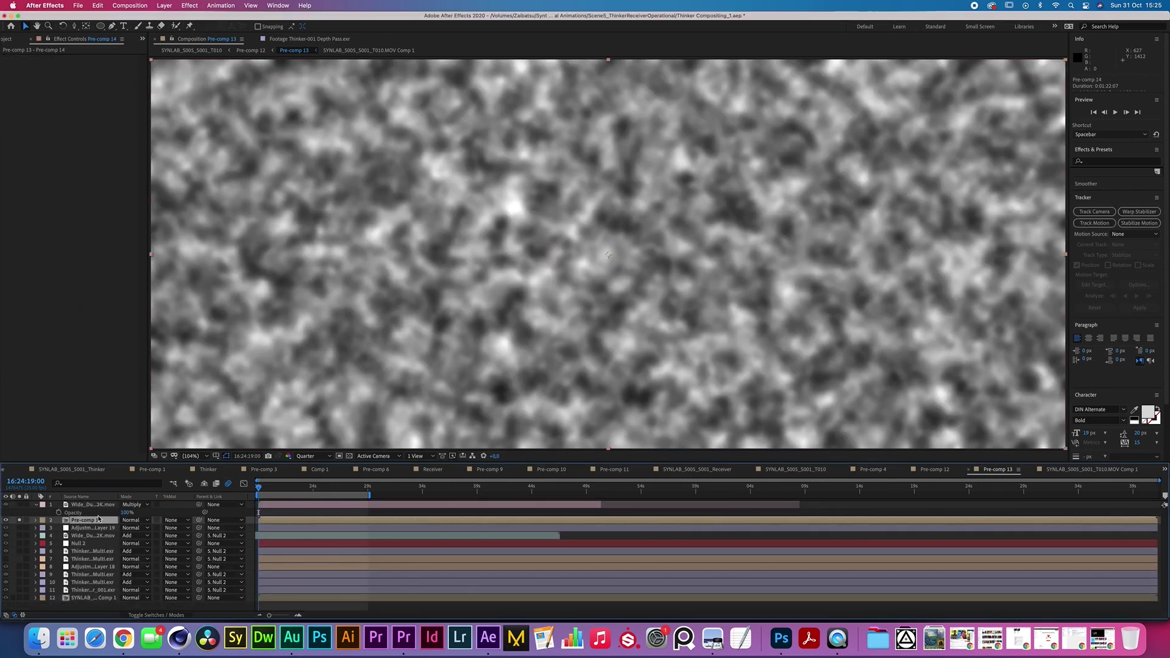
pyautogui.click(189, 5)
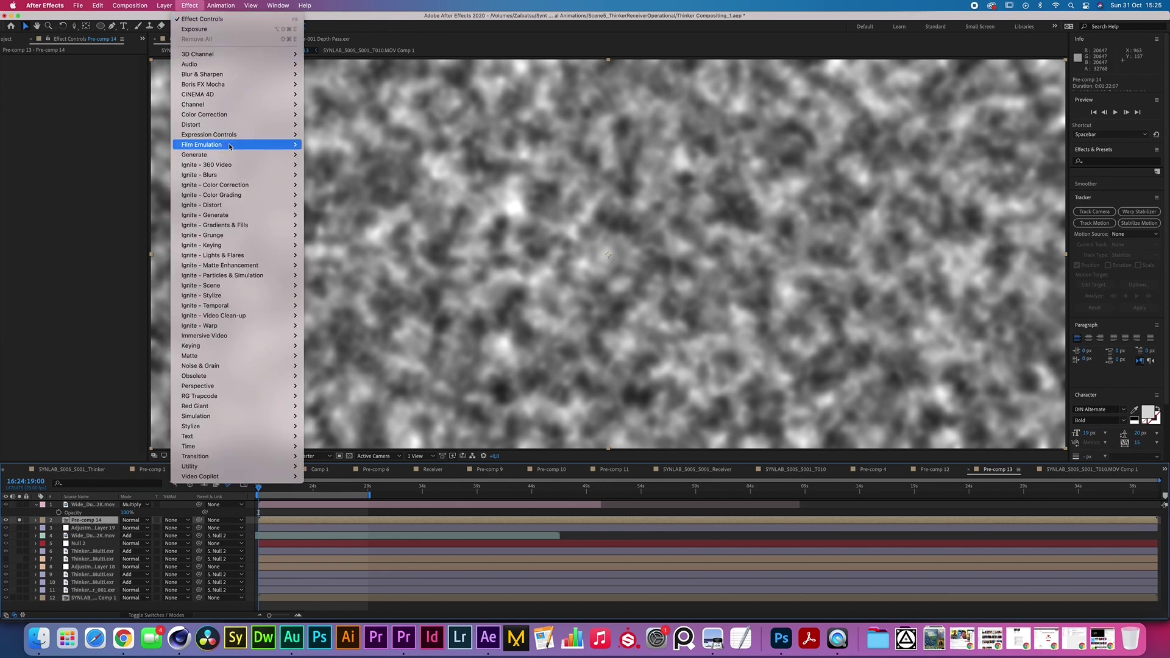
pyautogui.click(77, 599)
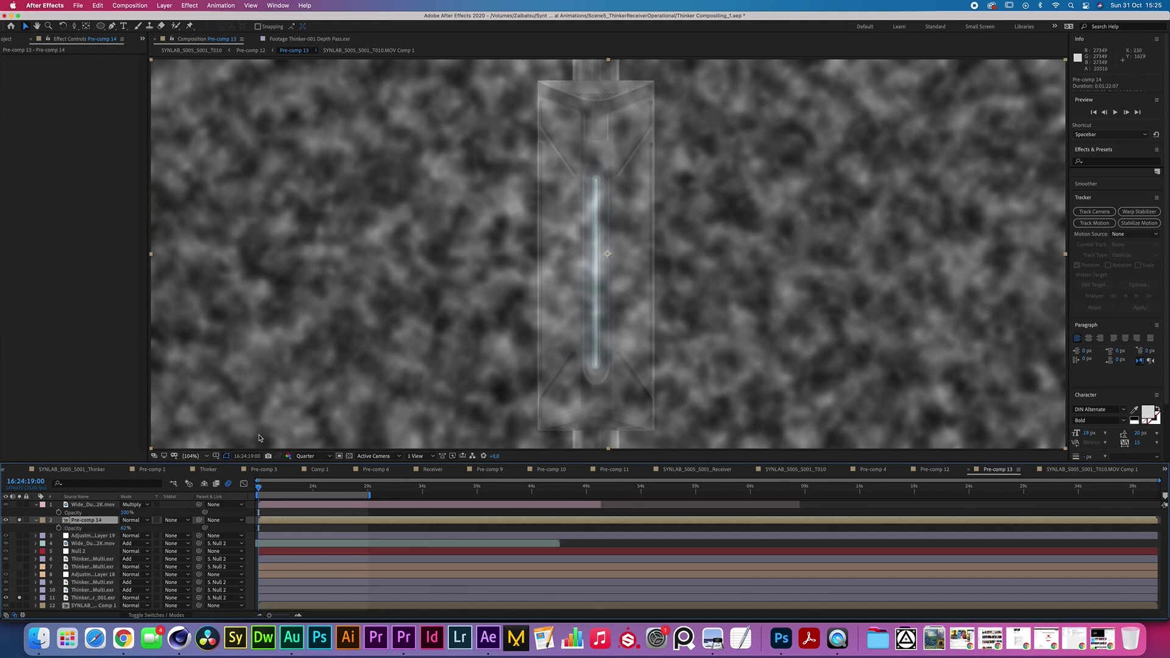
pyautogui.click(189, 4)
pyautogui.click(334, 429)
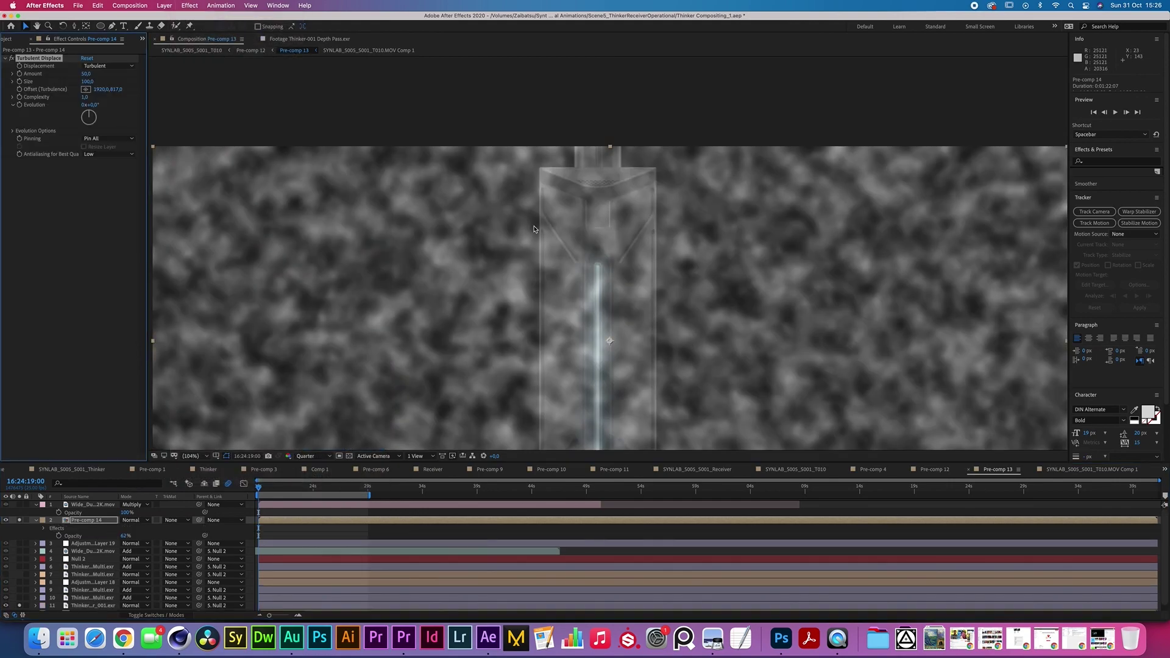
# Set Turbulent Displace Size 30, Amount 30, and Evolution expression time*200
pyautogui.click(110, 65)
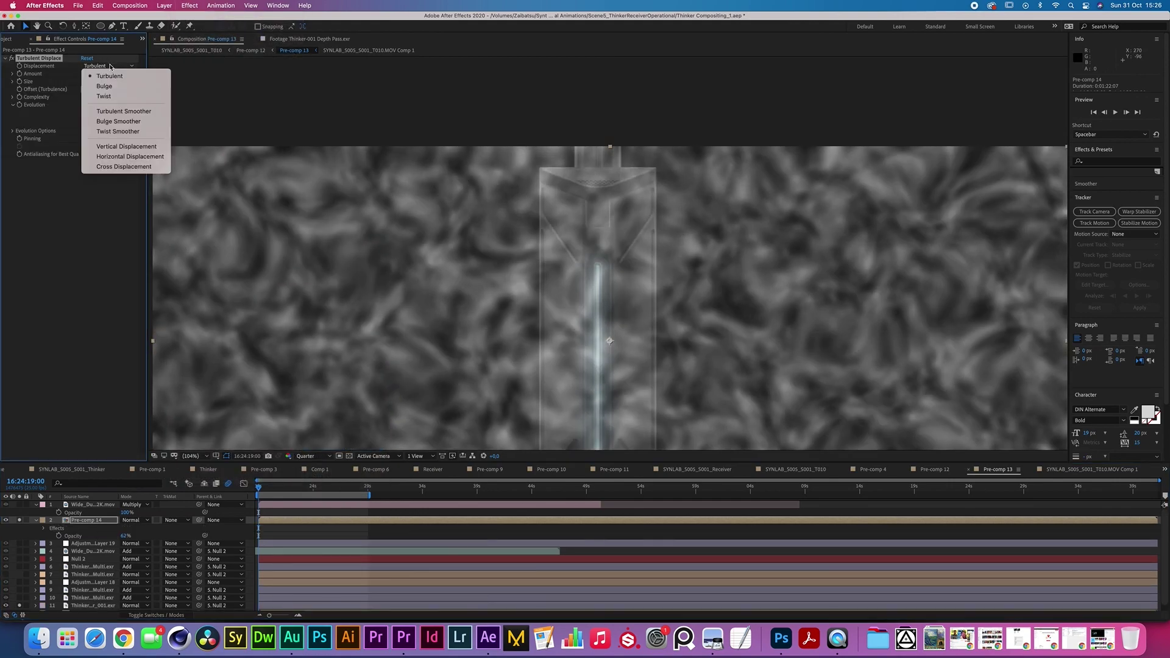
pyautogui.click(110, 76)
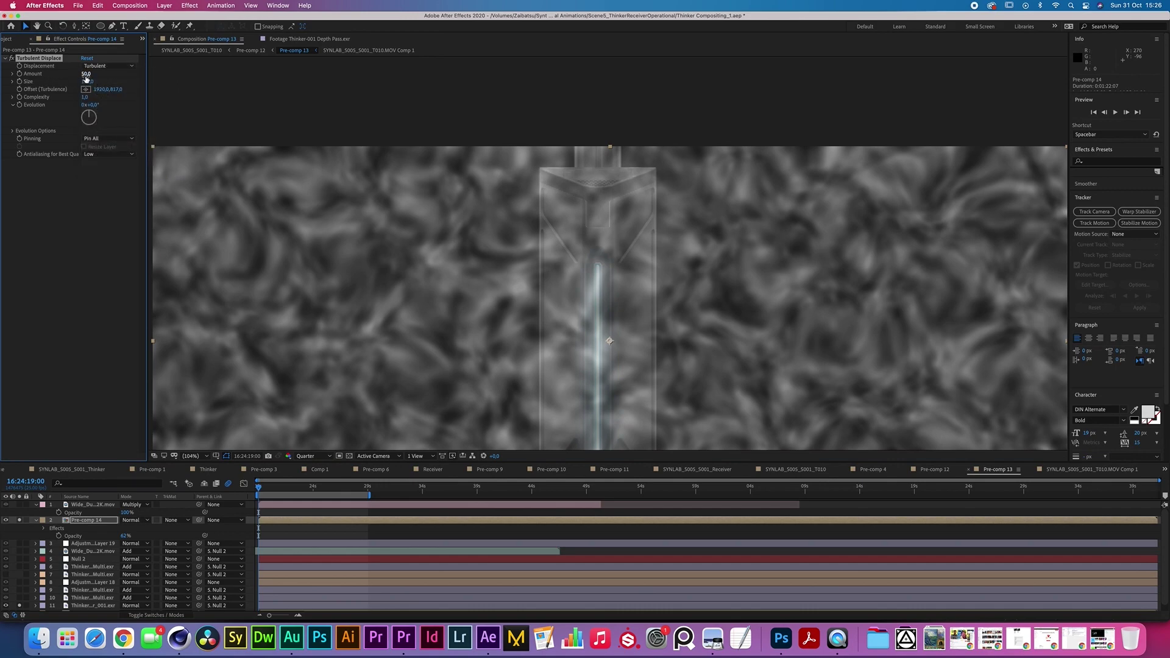
pyautogui.moveTo(66, 81); pyautogui.dragTo(55, 81)
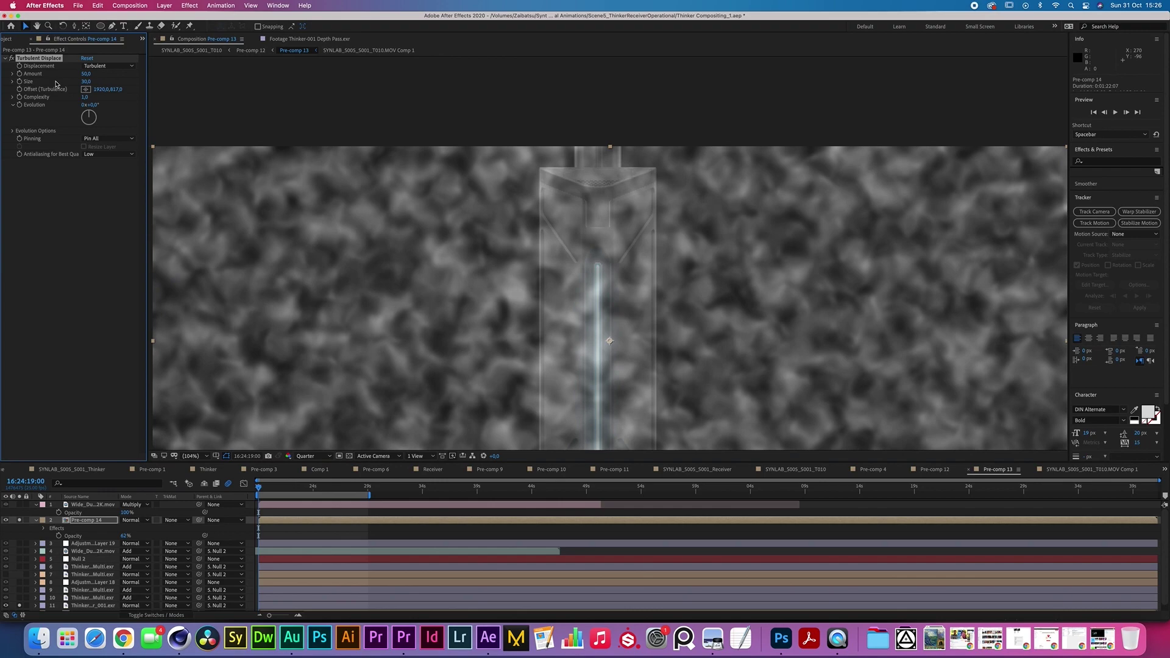
pyautogui.keyDown('alt'); pyautogui.click(20, 105); pyautogui.keyUp('alt')
pyautogui.write('time')
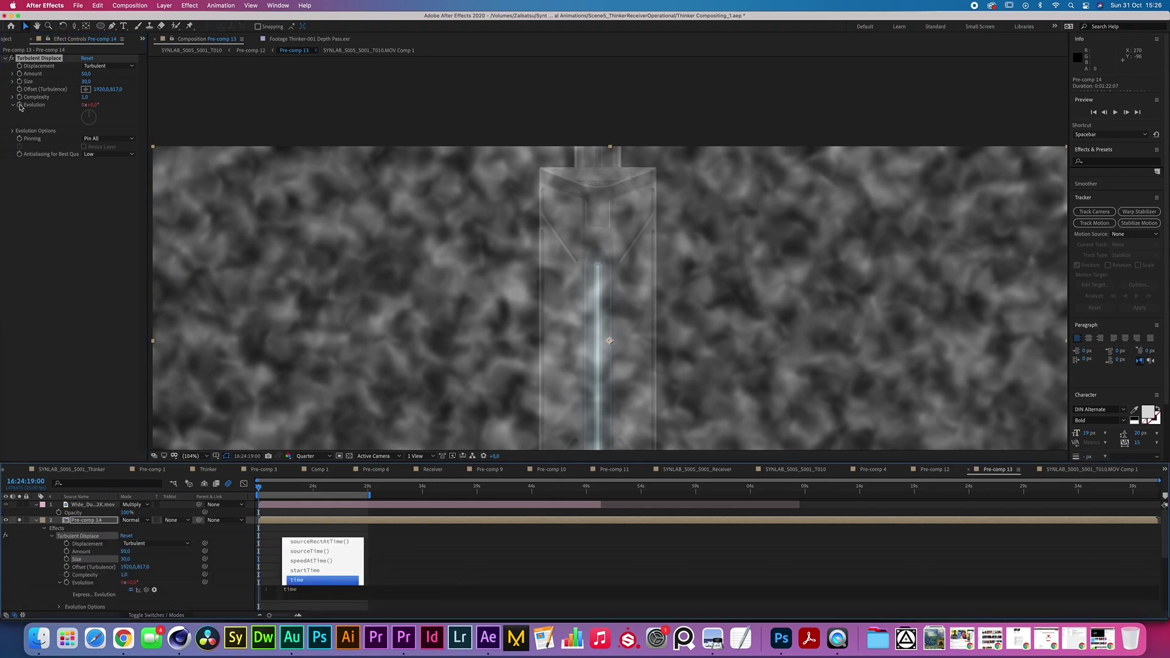
pyautogui.press('Escape')
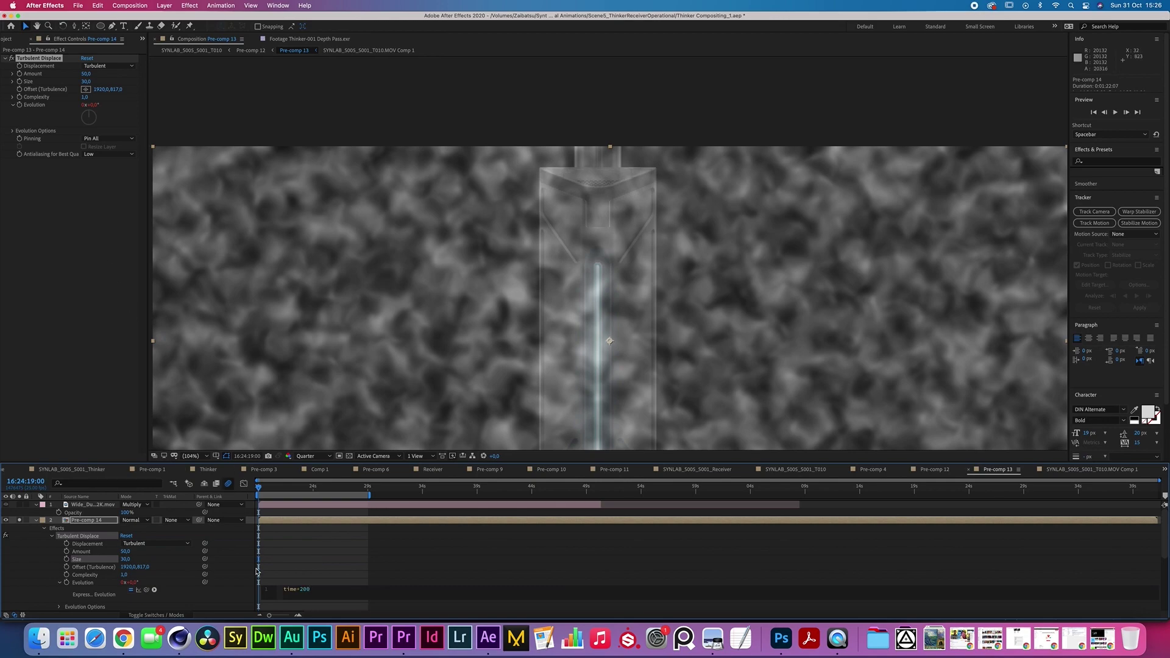
pyautogui.click(234, 572)
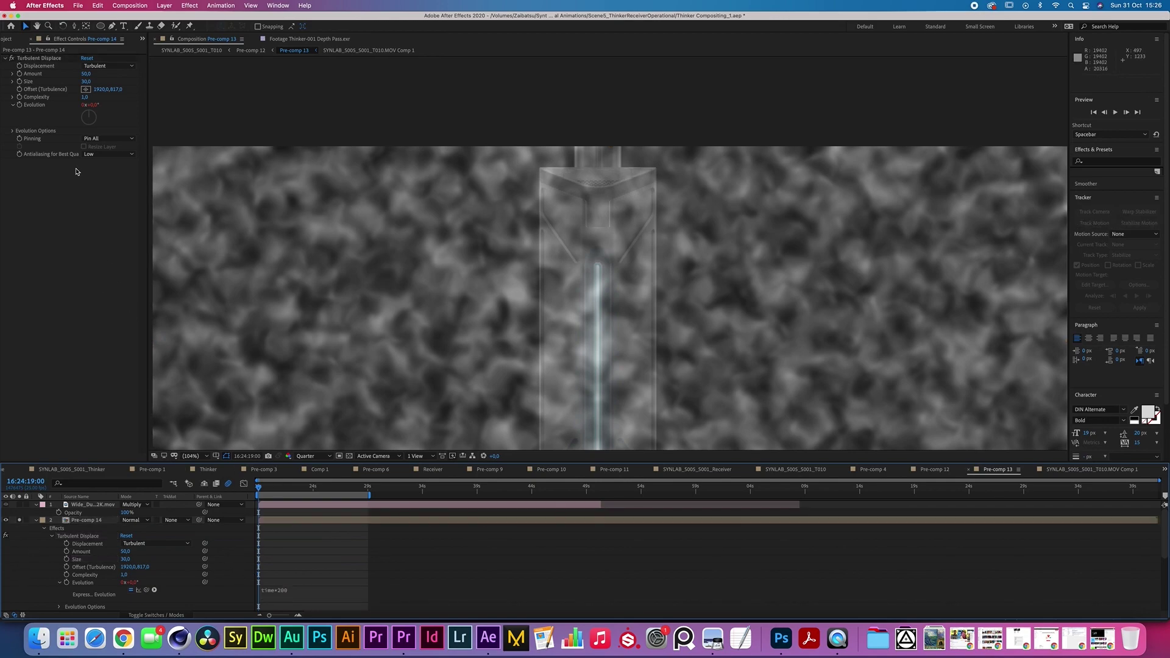
pyautogui.click(133, 75)
pyautogui.moveTo(133, 75); pyautogui.dragTo(135, 75)
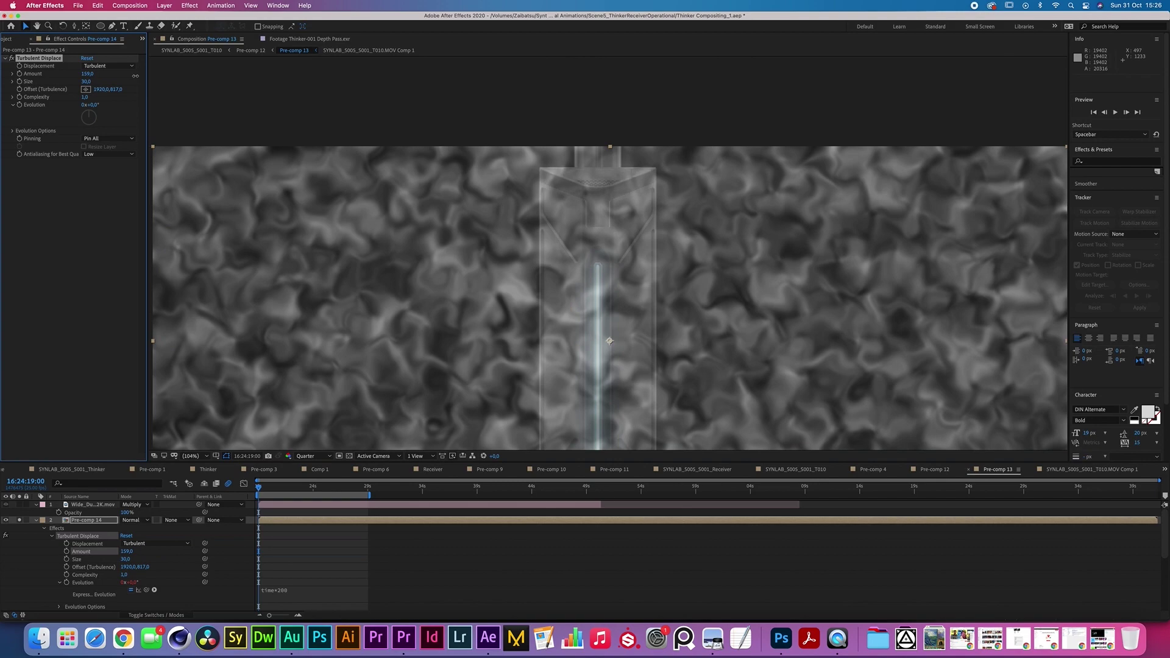
pyautogui.moveTo(227, 75); pyautogui.dragTo(110, 105)
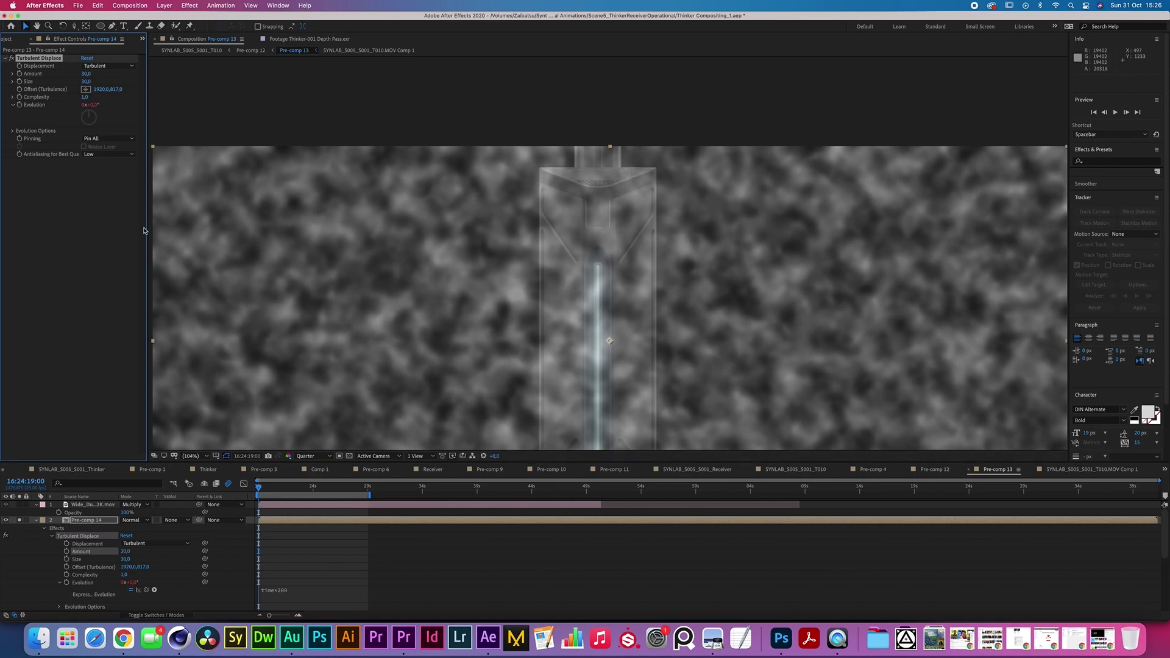
# Apply CC Lens to Pre-comp 14 with Size 99
pyautogui.click(189, 6)
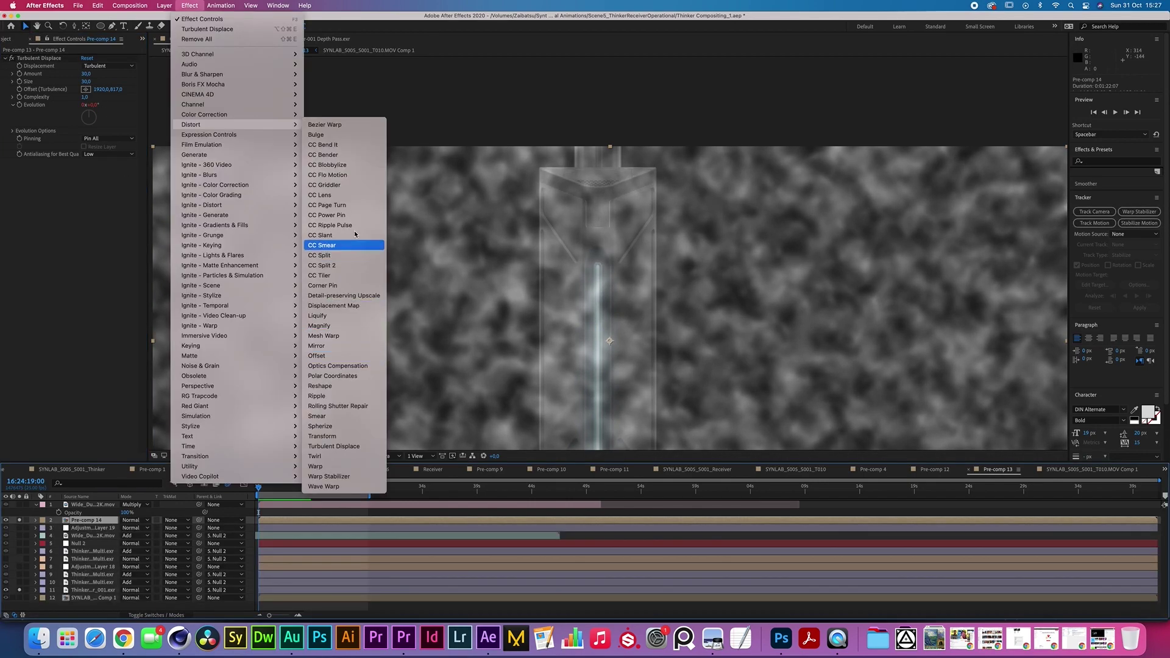
pyautogui.click(344, 196)
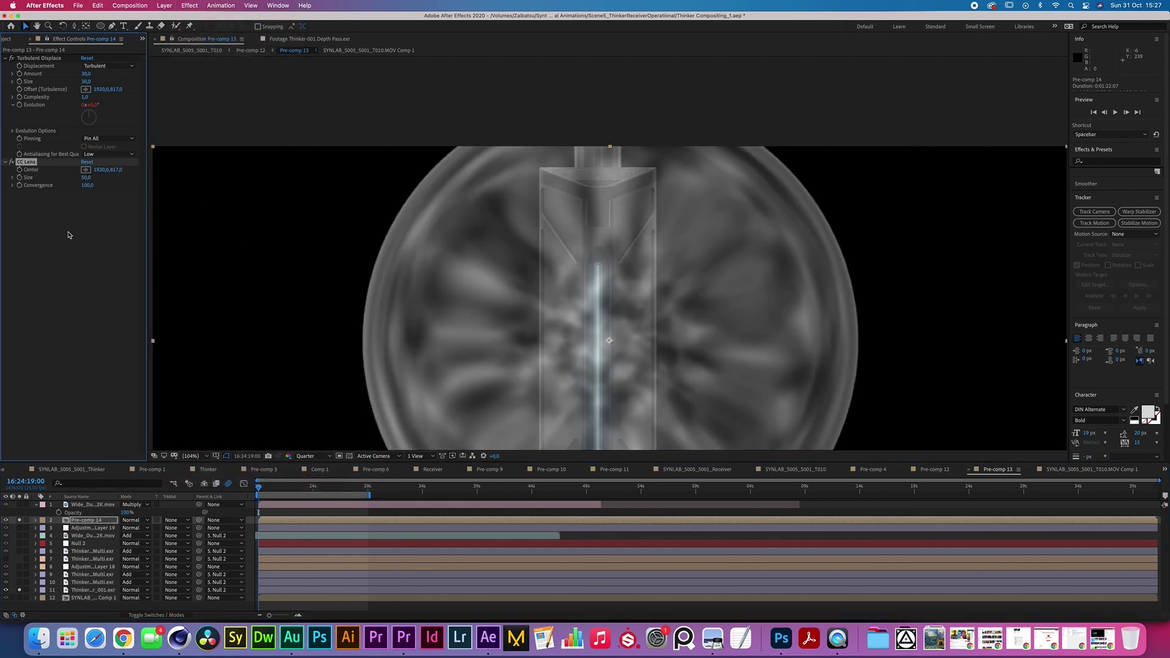
pyautogui.moveTo(86, 177)
pyautogui.mouseDown()
pyautogui.moveTo(129, 177)
pyautogui.moveTo(93, 178)
pyautogui.moveTo(109, 179)
pyautogui.mouseUp()
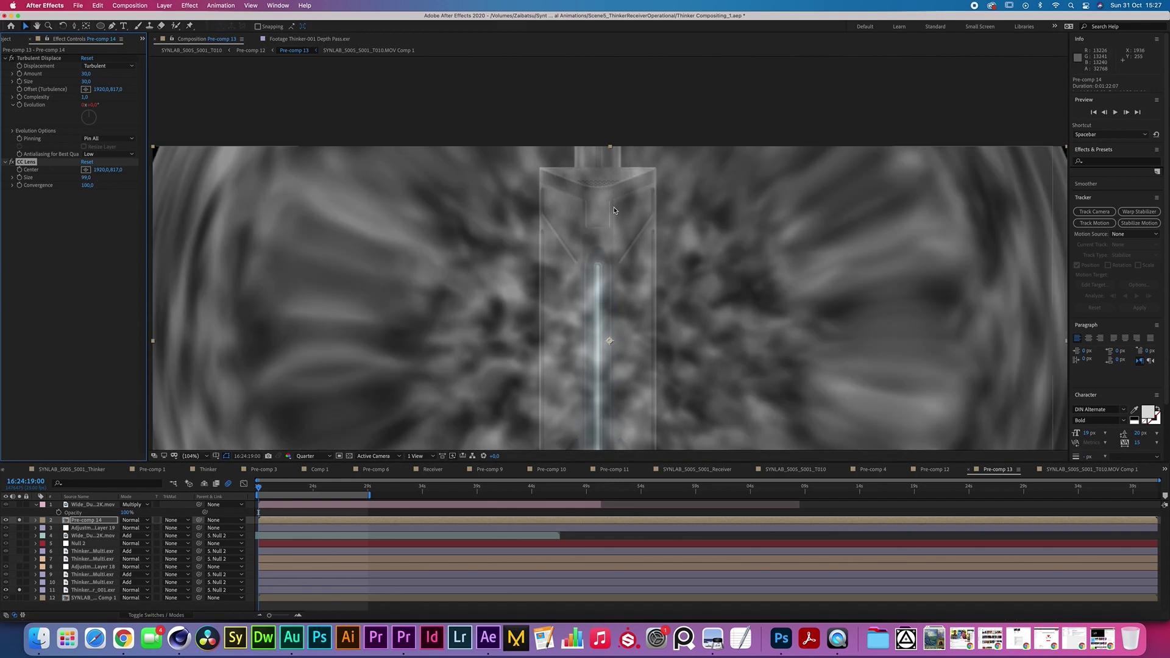
# Draw a circular ellipse mask on Pre-comp 14 near the top of the frame
pyautogui.scroll(-1, 614, 211)
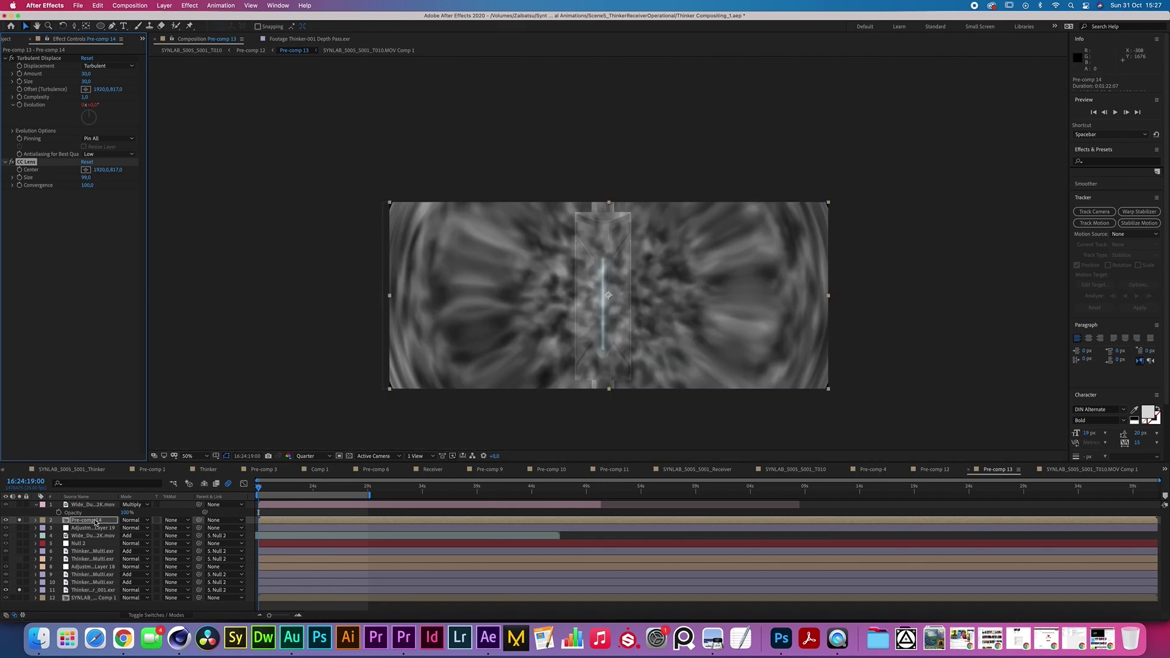
pyautogui.click(96, 522)
pyautogui.press('t')
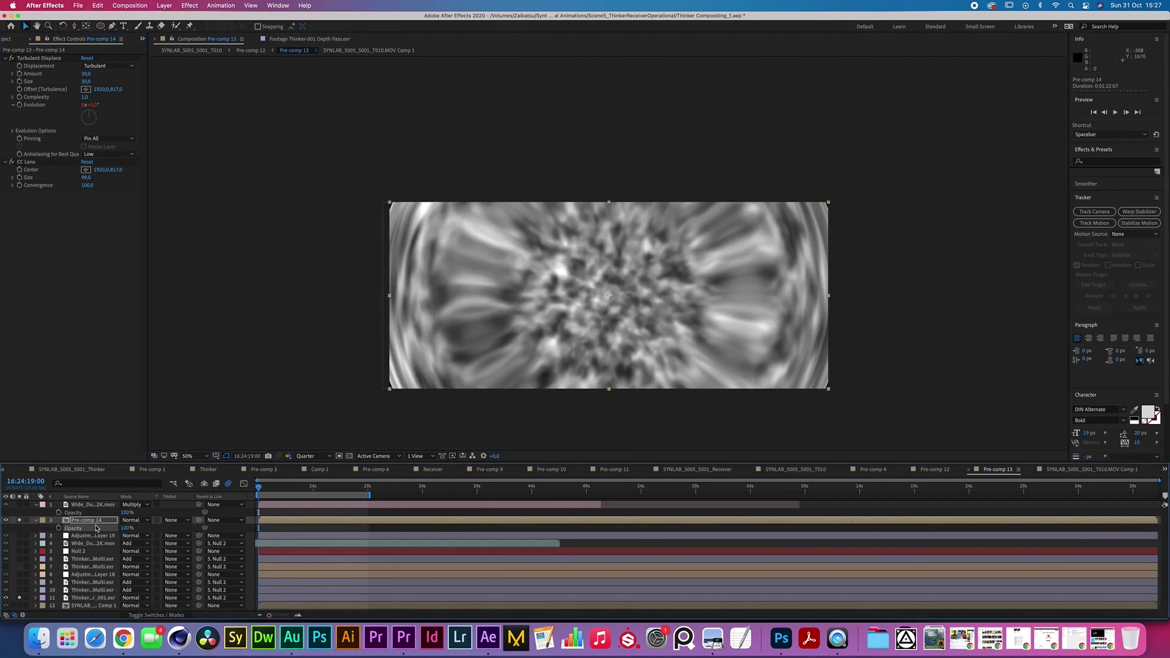
pyautogui.click(100, 26)
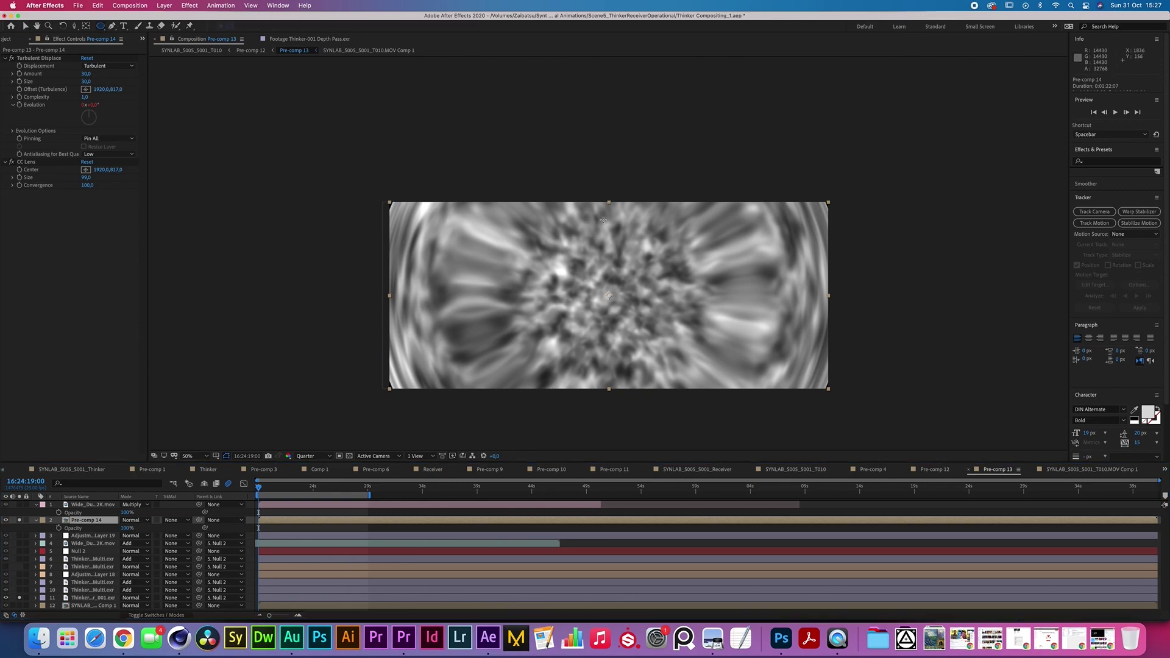
pyautogui.moveTo(609, 177)
pyautogui.mouseDown()
pyautogui.moveTo(647, 208)
pyautogui.moveTo(603, 239)
pyautogui.moveTo(602, 226)
pyautogui.mouseUp()
# Feather Mask 1 on Pre-comp 14 by 90 pixels
pyautogui.press('v')
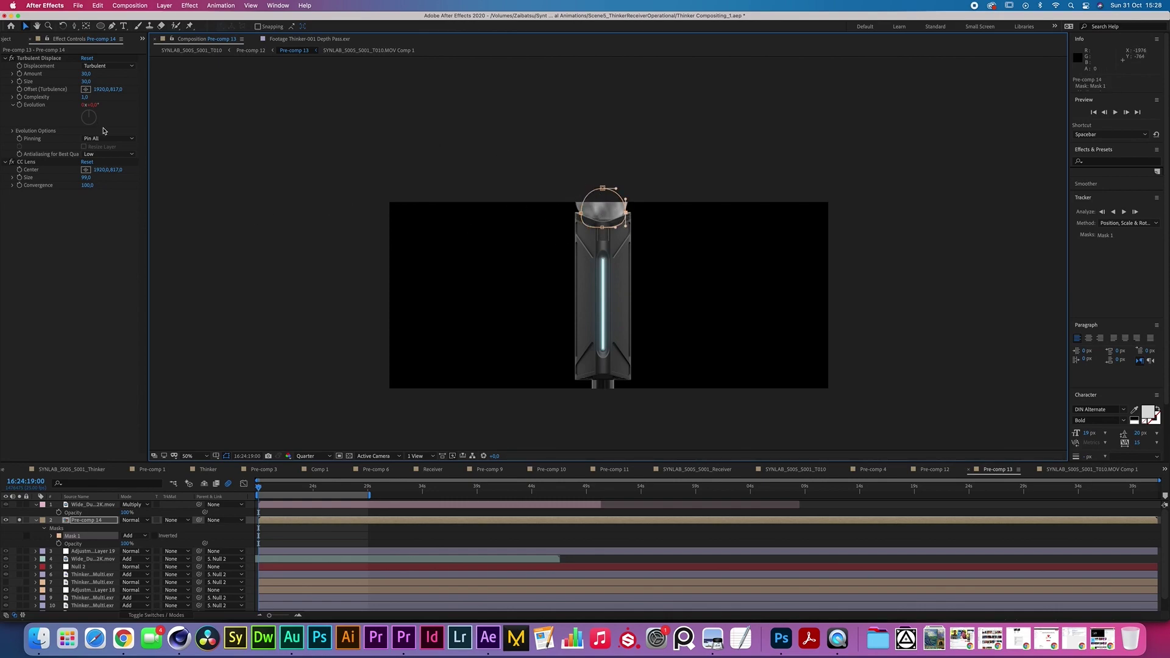
pyautogui.click(103, 535)
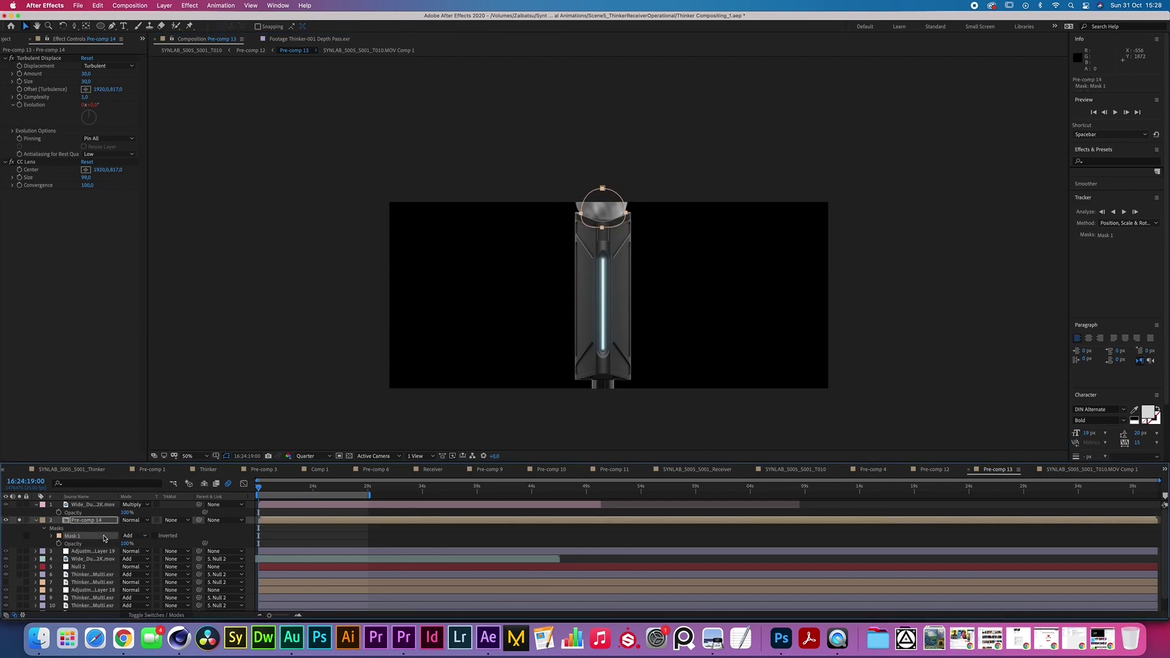
pyautogui.press('f')
pyautogui.moveTo(133, 535); pyautogui.dragTo(104, 396)
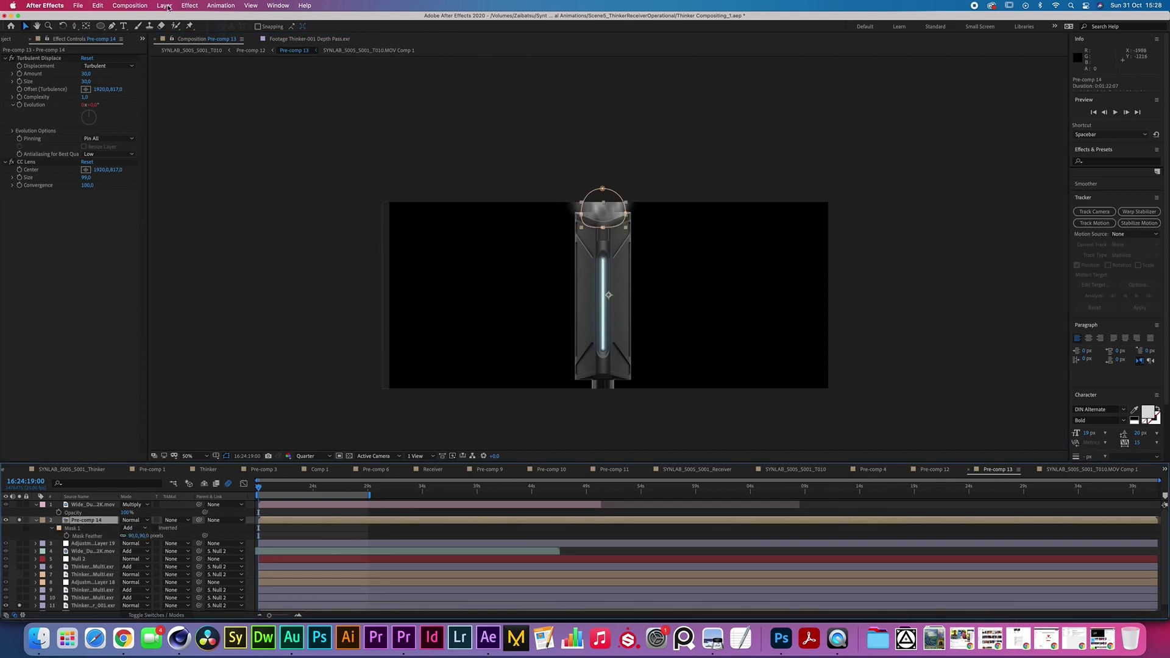
# Add Levels to Pre-comp 14 with Input Black raised to about 12464,7
pyautogui.click(189, 6)
pyautogui.moveTo(243, 114)
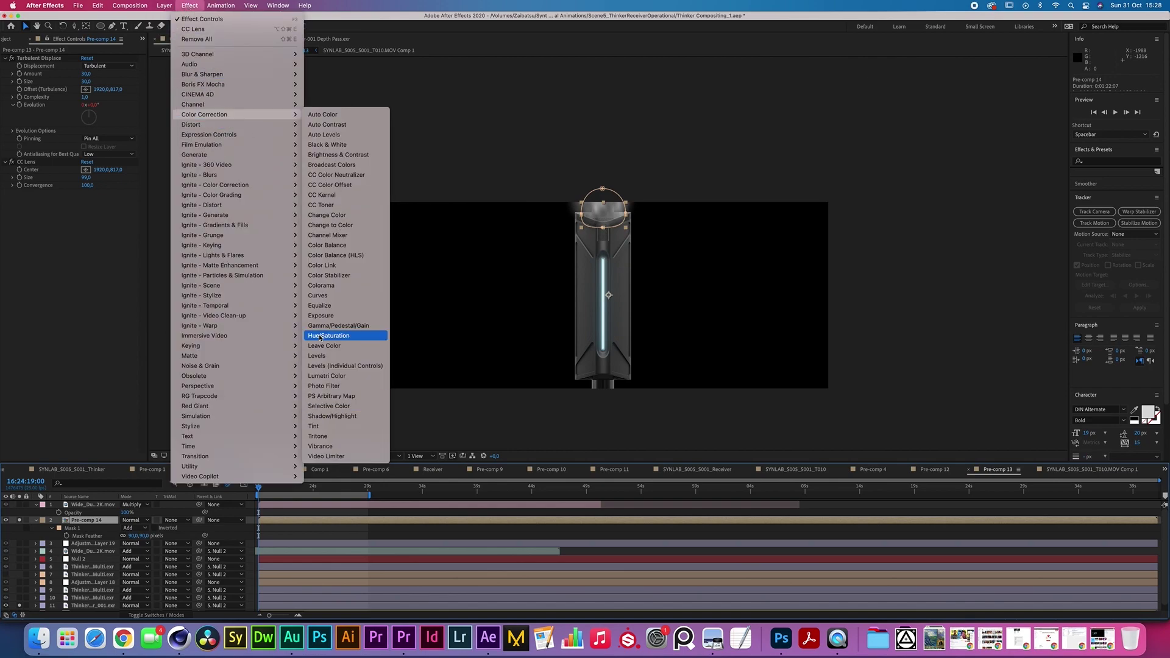
pyautogui.click(318, 356)
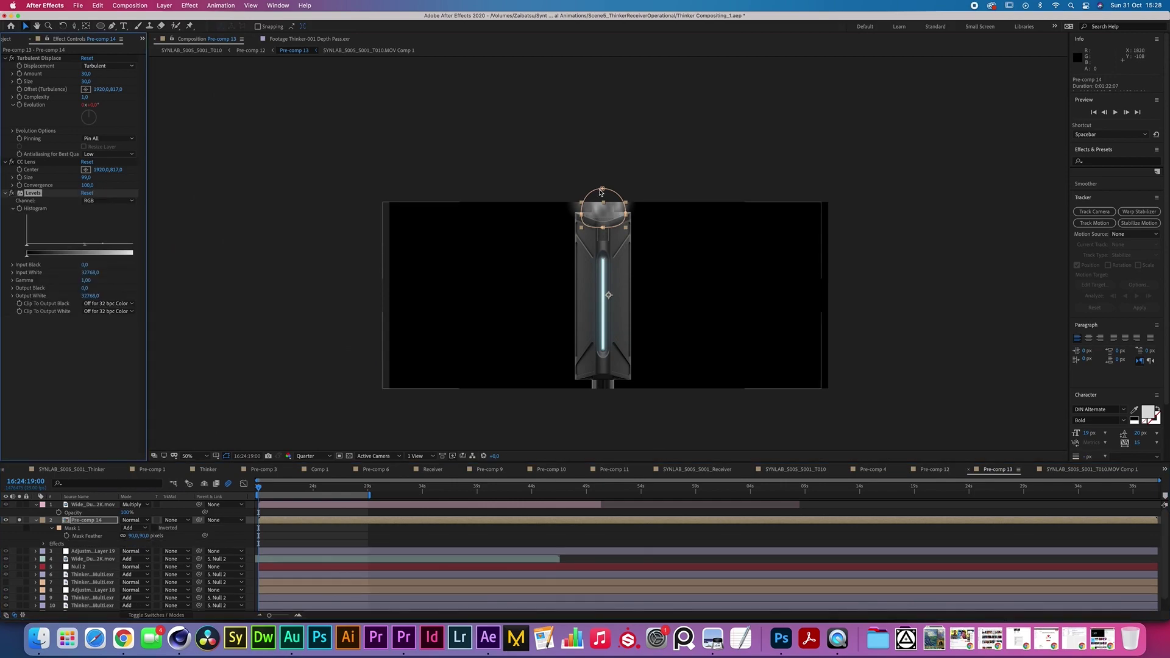
pyautogui.press('.')
pyautogui.moveTo(27, 245); pyautogui.dragTo(70, 245)
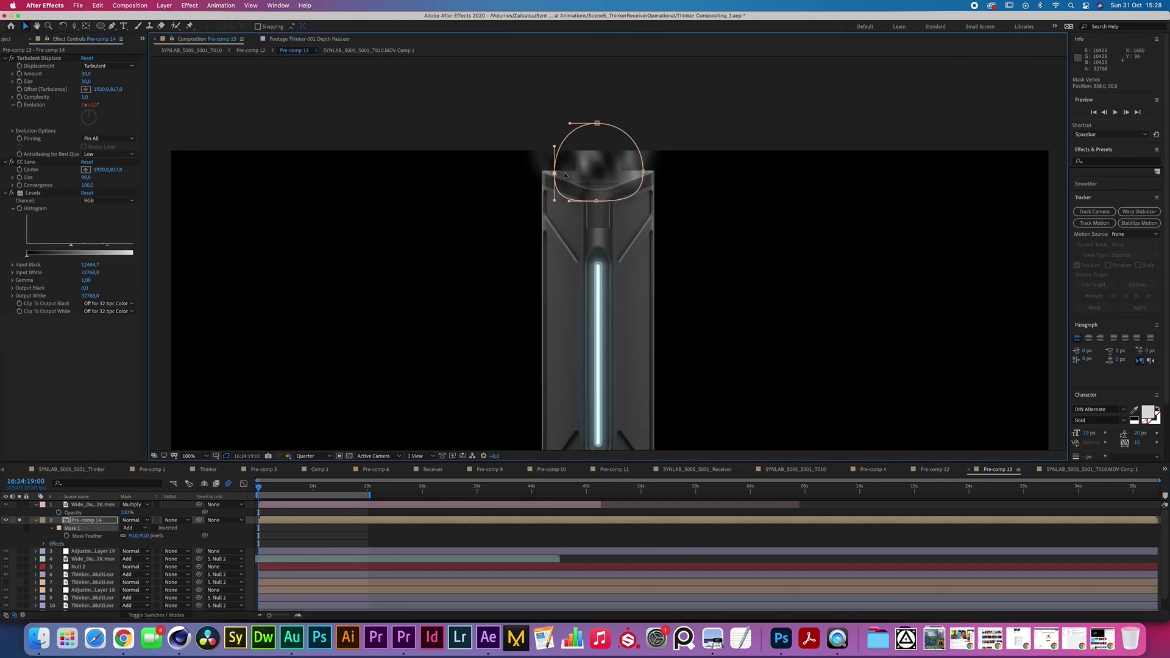
# Narrow the mask from both sides and fit the composition to the viewer
pyautogui.moveTo(555, 175); pyautogui.dragTo(567, 174)
pyautogui.moveTo(644, 175); pyautogui.dragTo(629, 175)
pyautogui.press(',')
pyautogui.press(',')
pyautogui.press(',')
pyautogui.press(',')
pyautogui.click(190, 456)
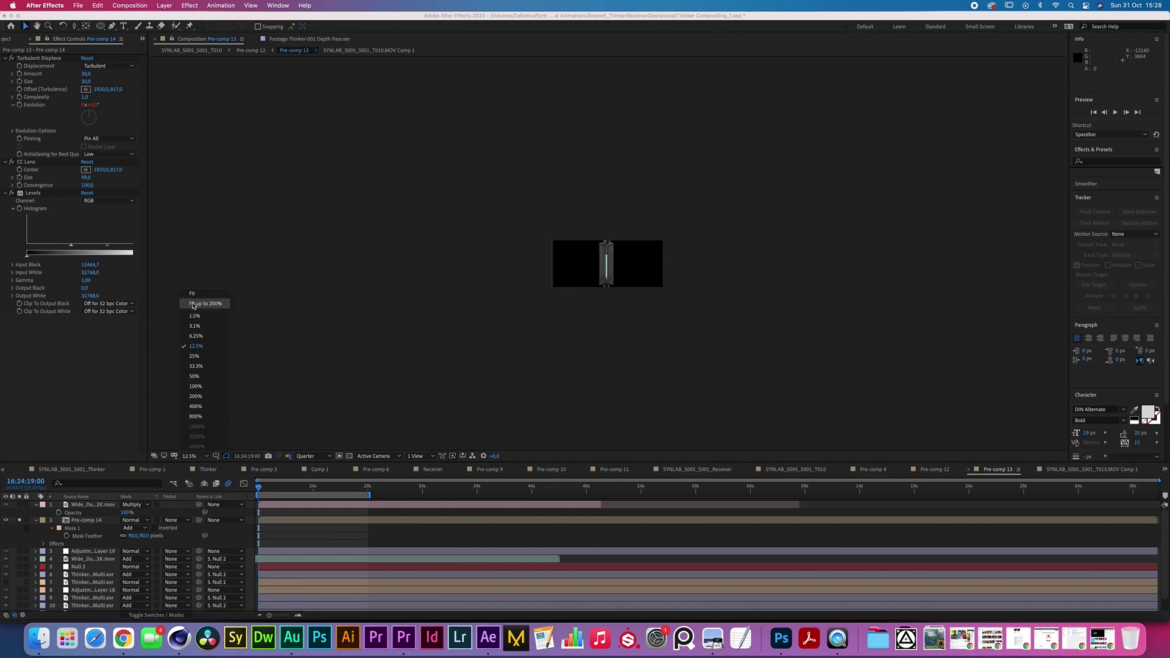
pyautogui.click(193, 305)
pyautogui.click(36, 520)
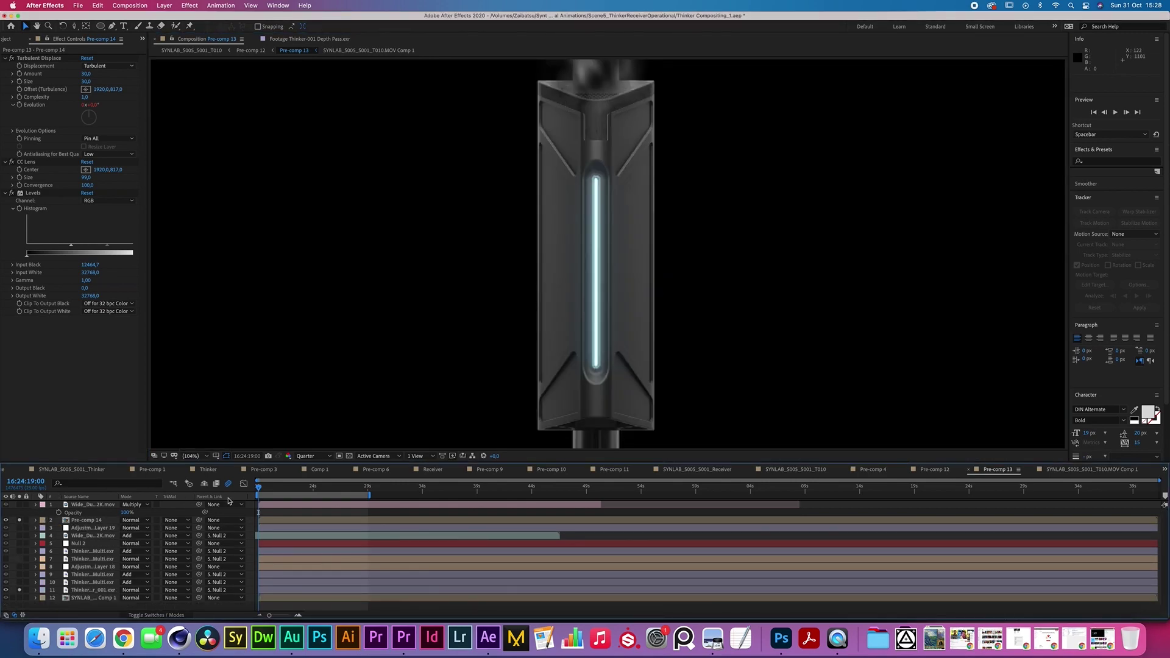
pyautogui.press('space')
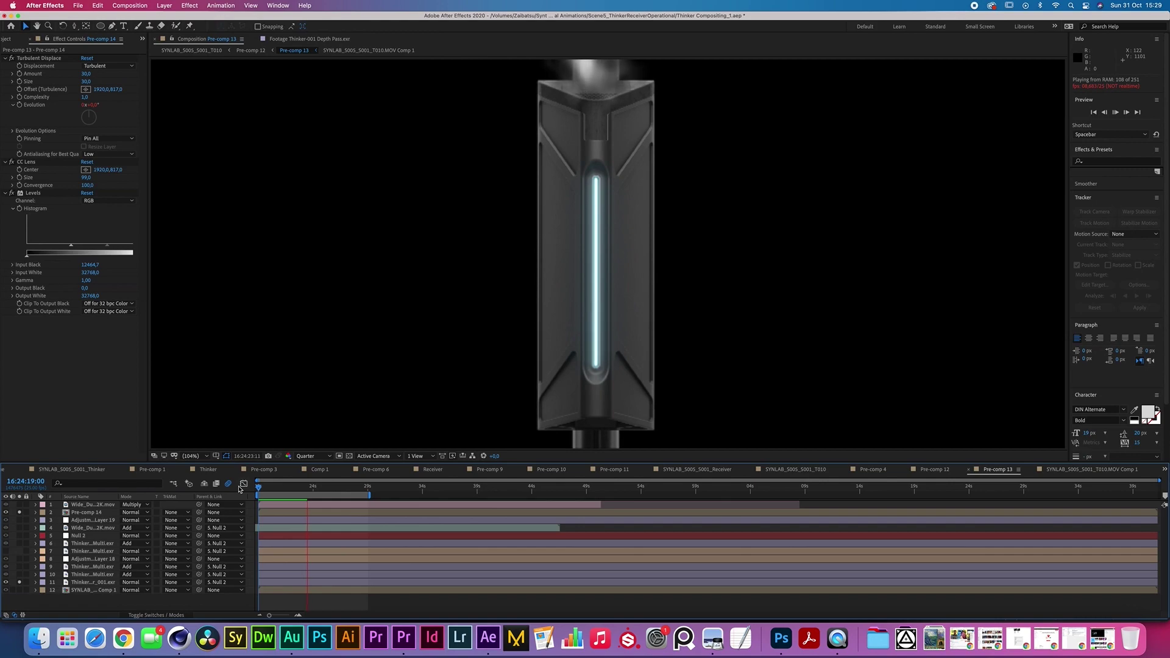
pyautogui.press('space')
pyautogui.click(111, 512)
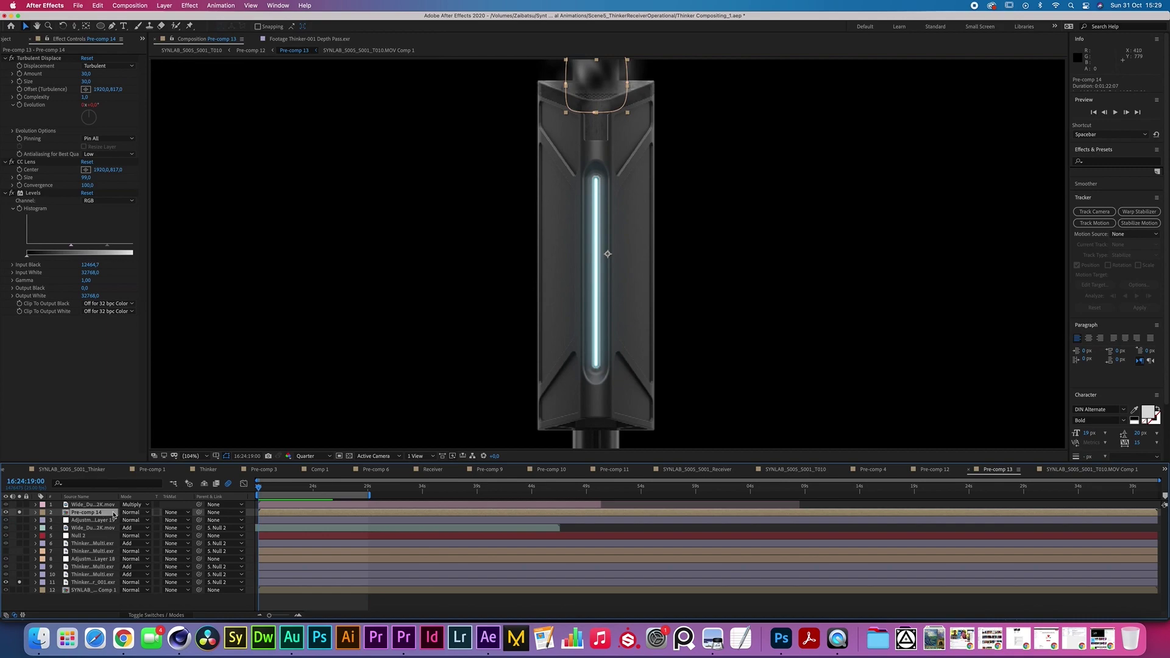
# Pre-compose into Pre-comp 14 Comp 1 and set the viewer to Full resolution
pyautogui.press('super+shift+c')
pyautogui.click(650, 378)
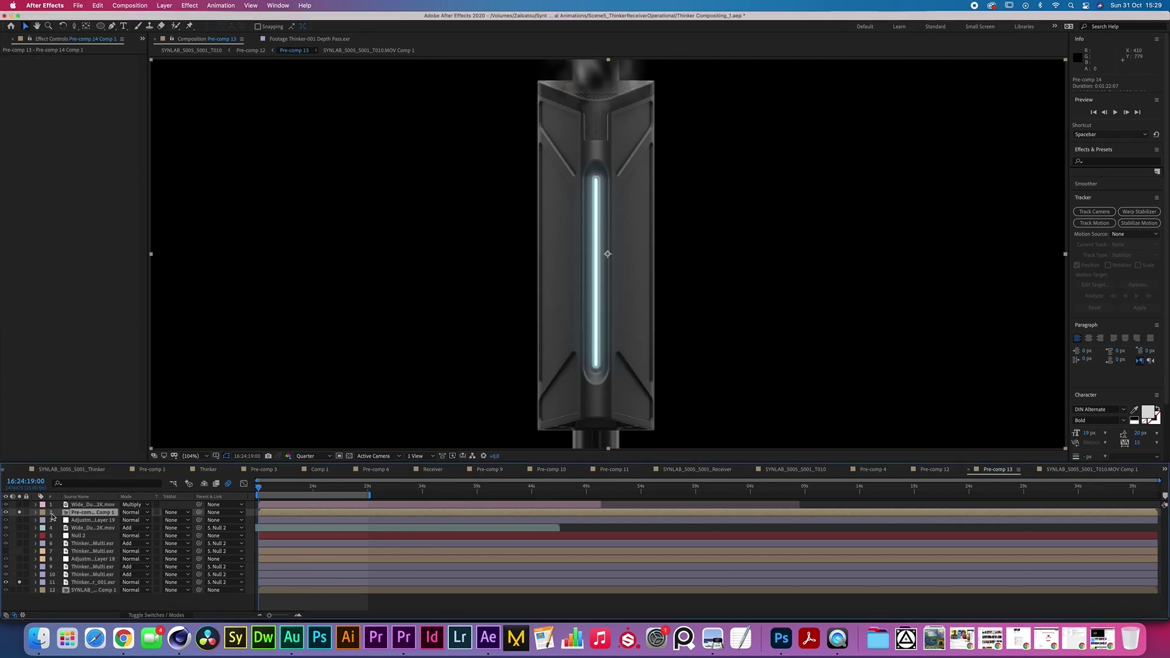
pyautogui.click(112, 27)
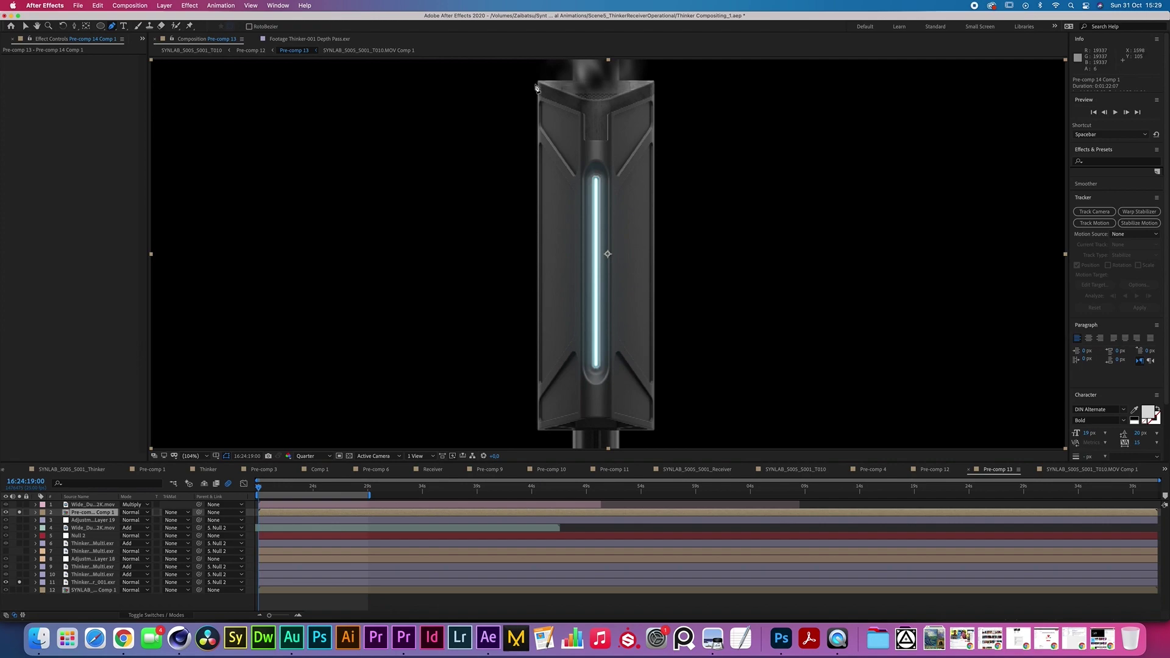
pyautogui.click(307, 457)
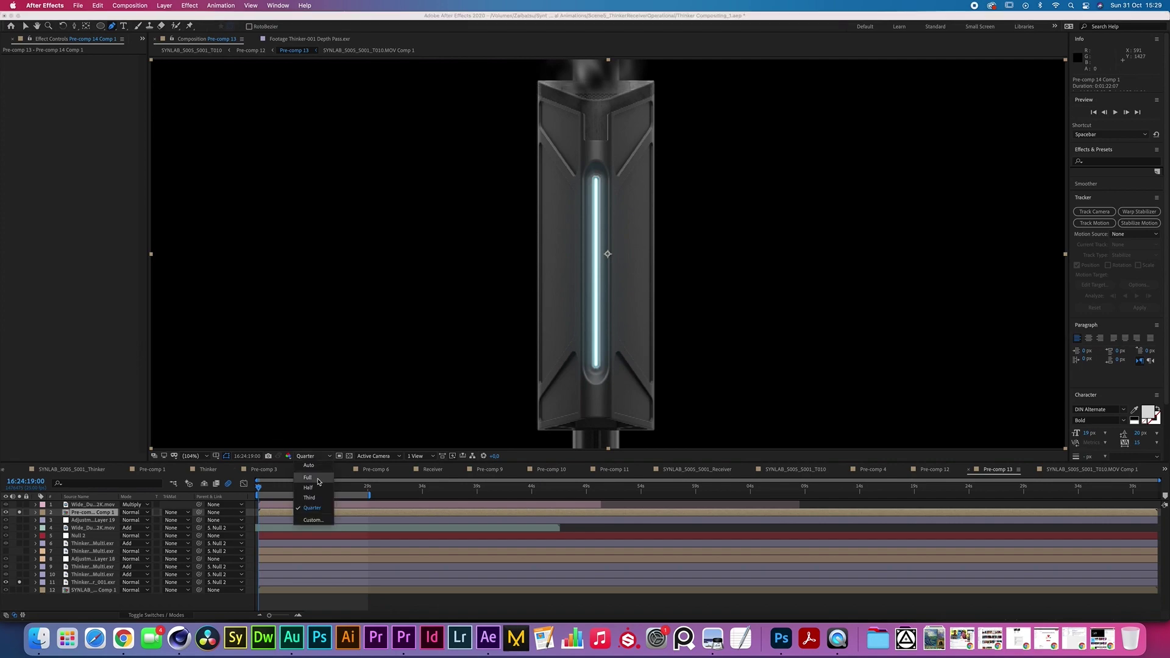
pyautogui.click(318, 477)
# Start a mask at the device's top-left corner, then solo Adjustment Layer 19
pyautogui.click(537, 80)
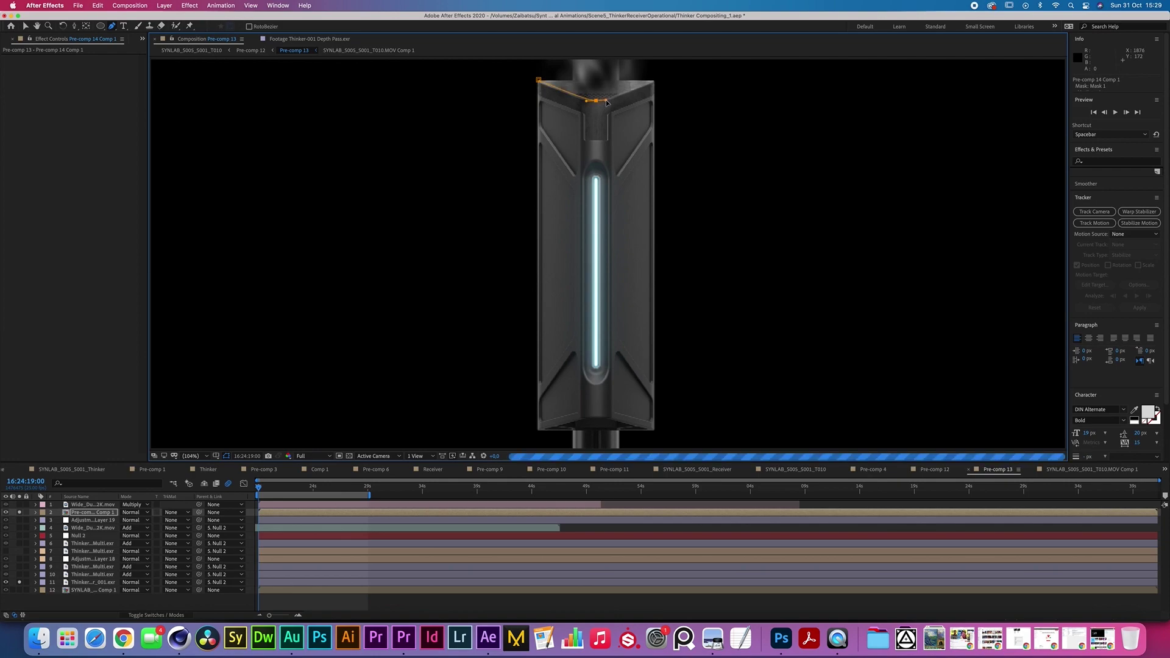
pyautogui.click(22, 523)
pyautogui.click(19, 520)
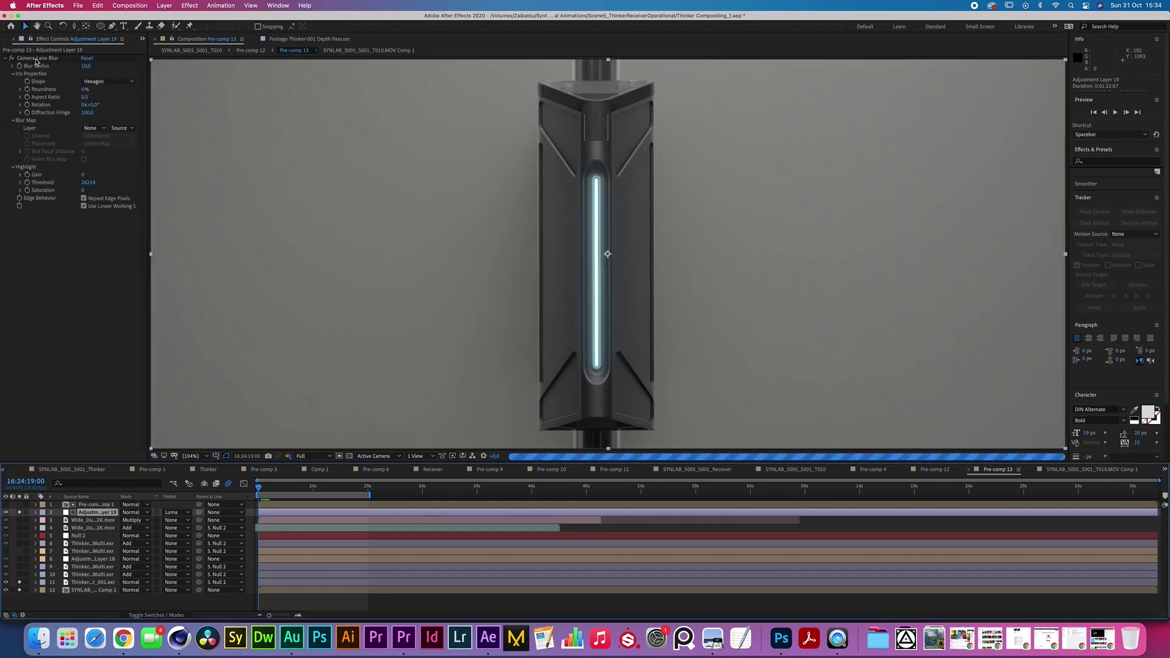
# Delete Adjustment Layer 19's Camera Lens Blur and add a Gaussian Blur with Blurriness 10
pyautogui.press('Delete')
pyautogui.click(183, 6)
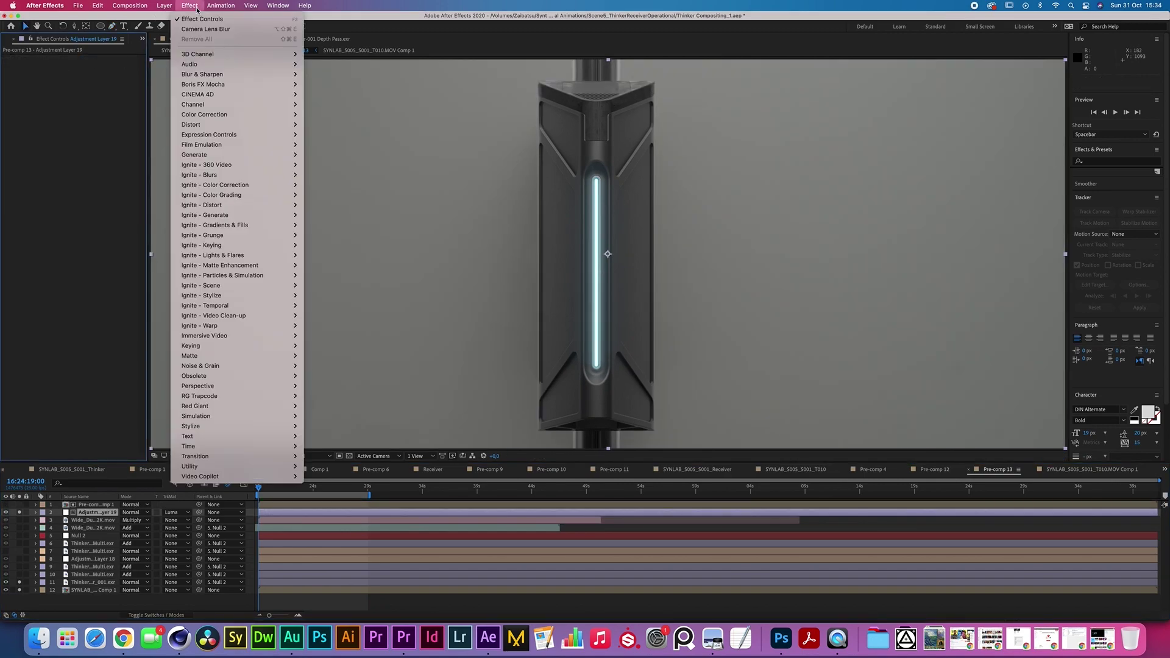
pyautogui.moveTo(208, 84)
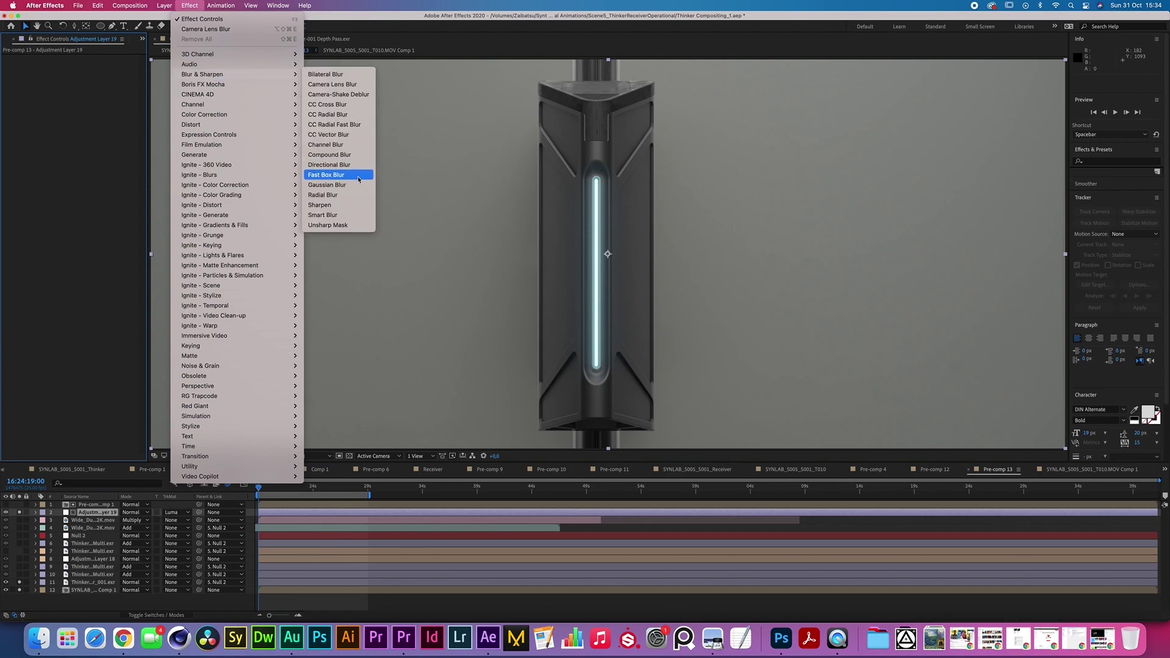
pyautogui.click(326, 185)
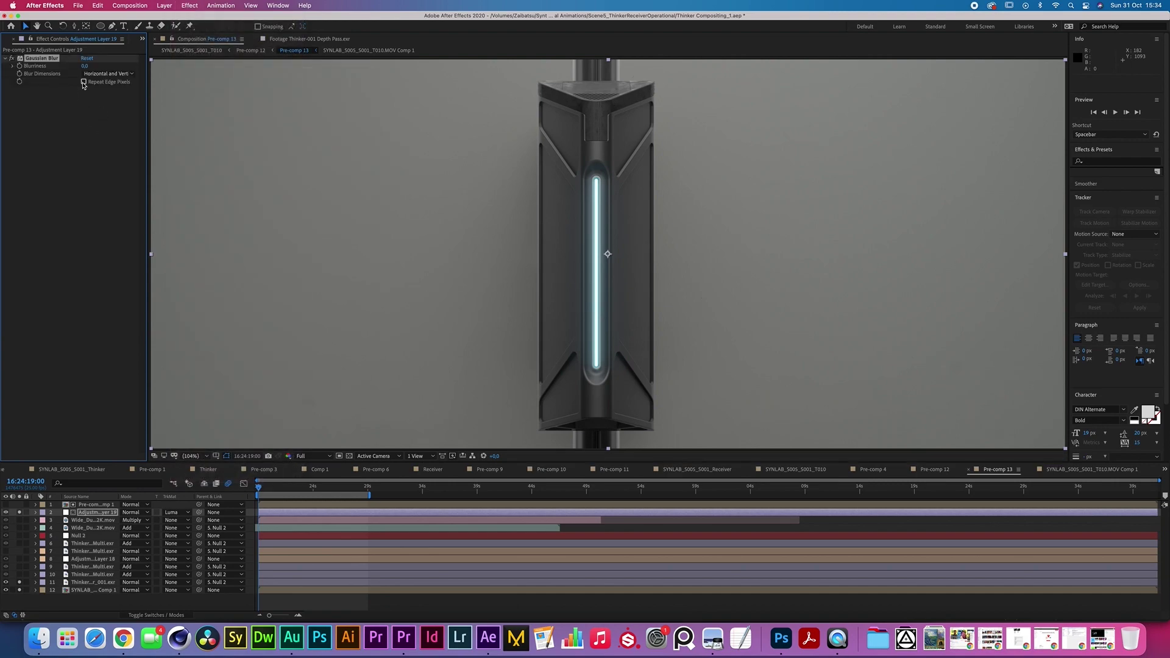
pyautogui.click(88, 65)
pyautogui.write('10')
pyautogui.press('Return')
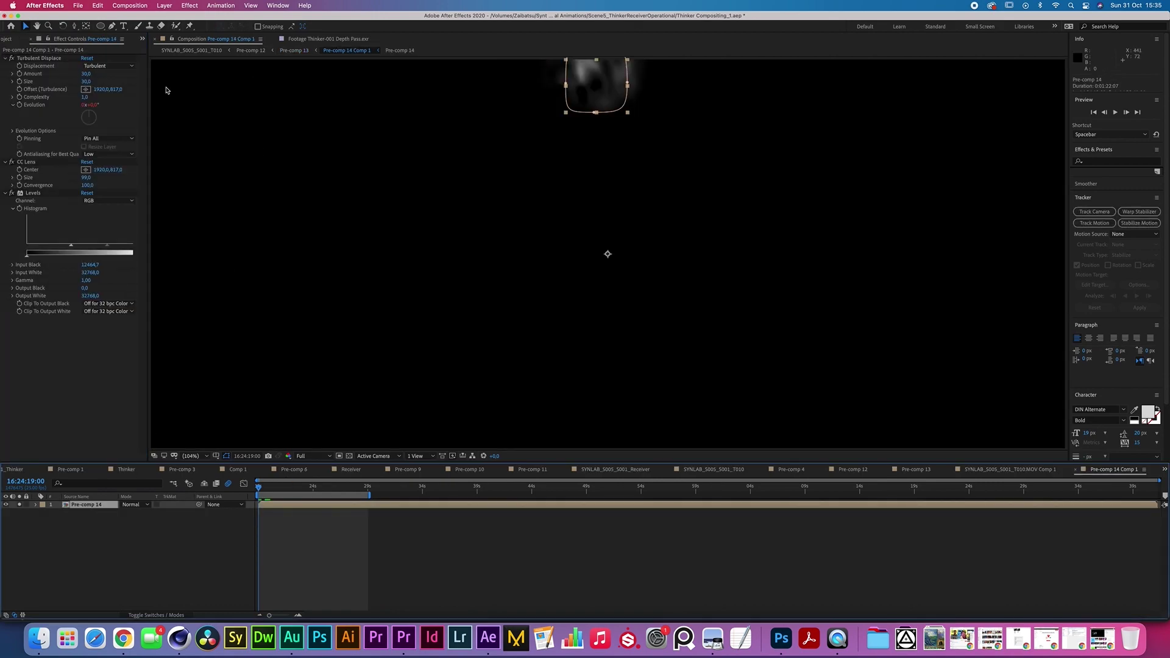
# Lower the Levels Input White to brighten the image, then select Adjustment Layer 19 in Pre-comp 13
pyautogui.moveTo(133, 246); pyautogui.dragTo(112, 247)
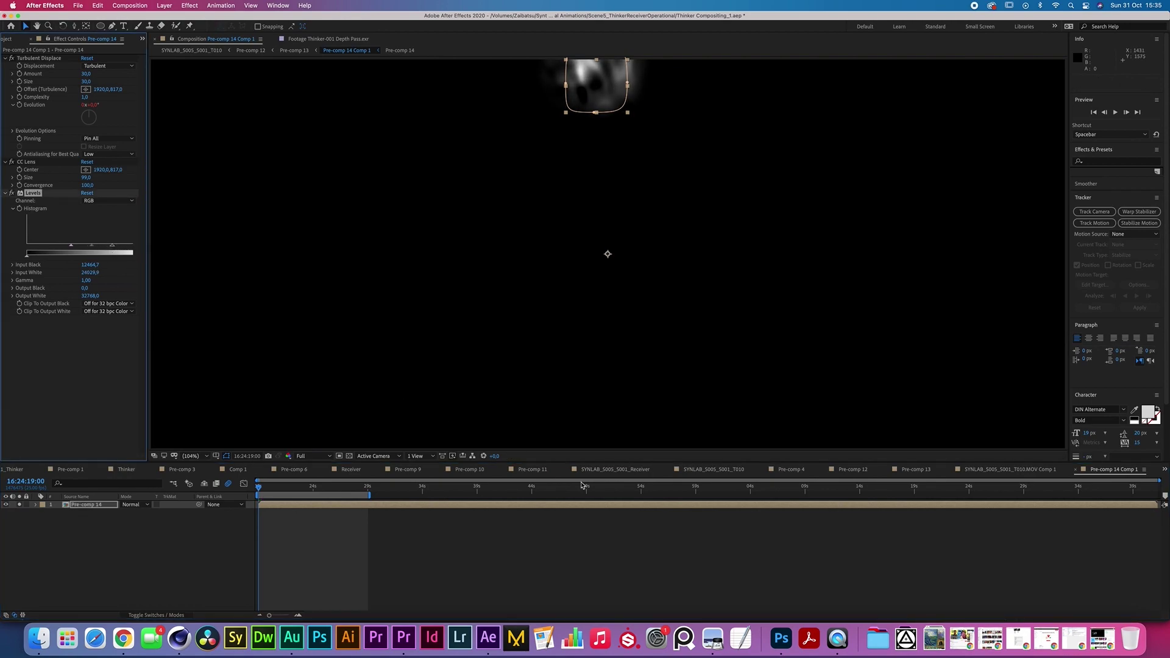
pyautogui.click(942, 468)
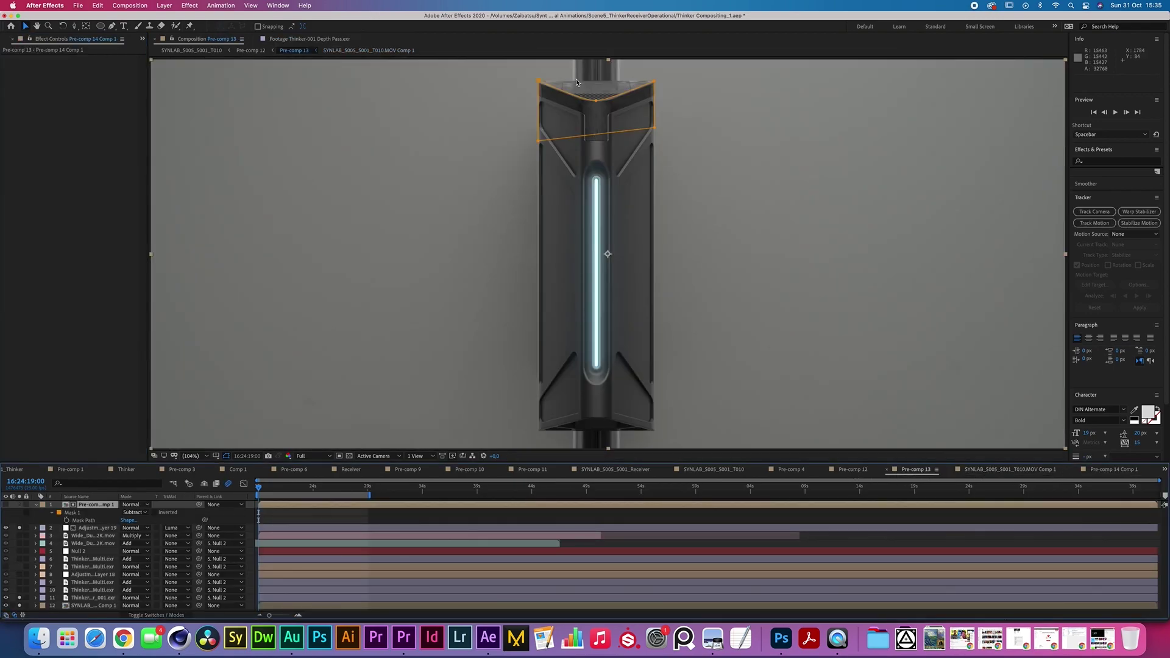
pyautogui.click(77, 528)
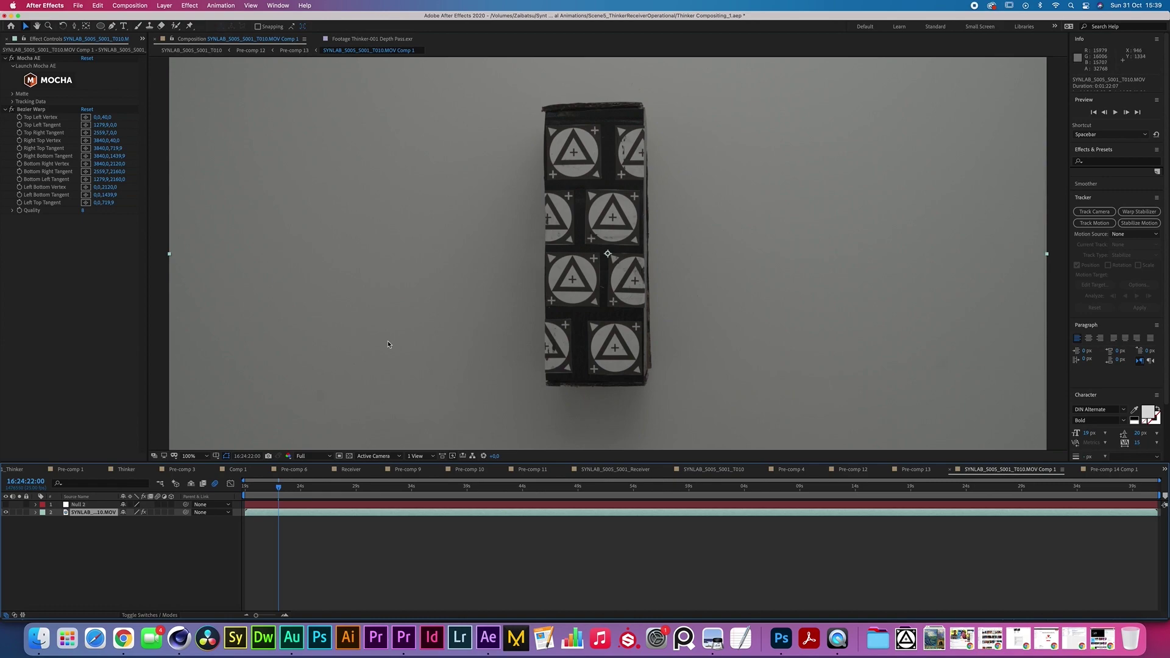
# Expand the Mocha AE tracking data and add a new Null Object, Null 3
pyautogui.click(18, 59)
pyautogui.click(12, 102)
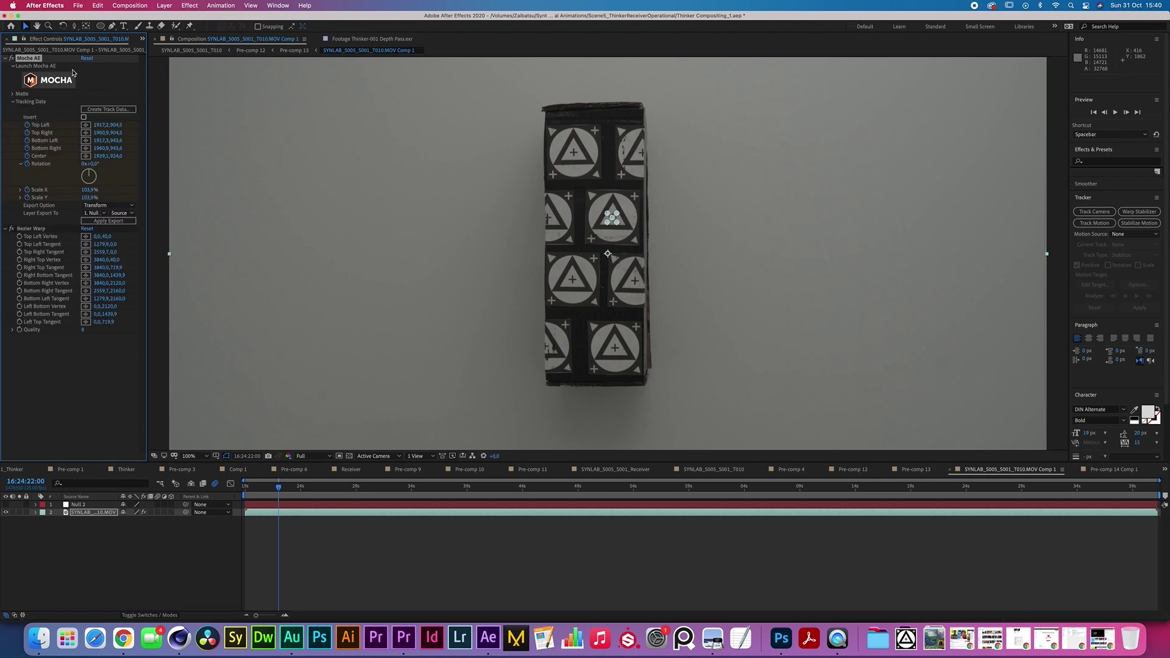
pyautogui.click(164, 6)
pyautogui.moveTo(177, 19)
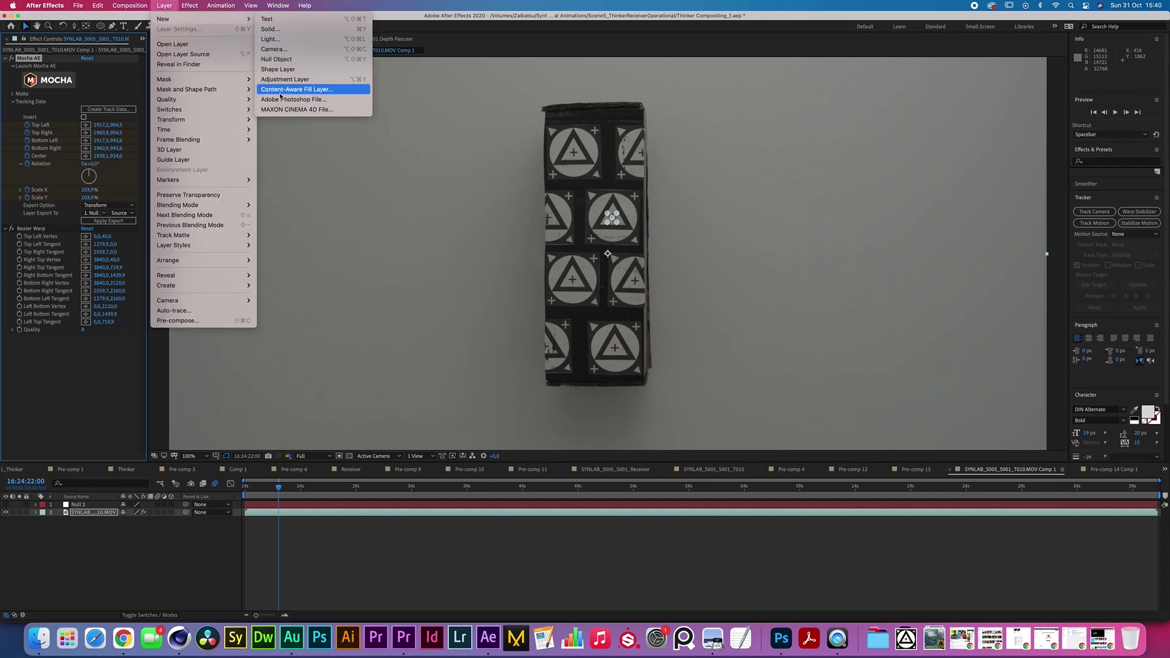
pyautogui.click(276, 59)
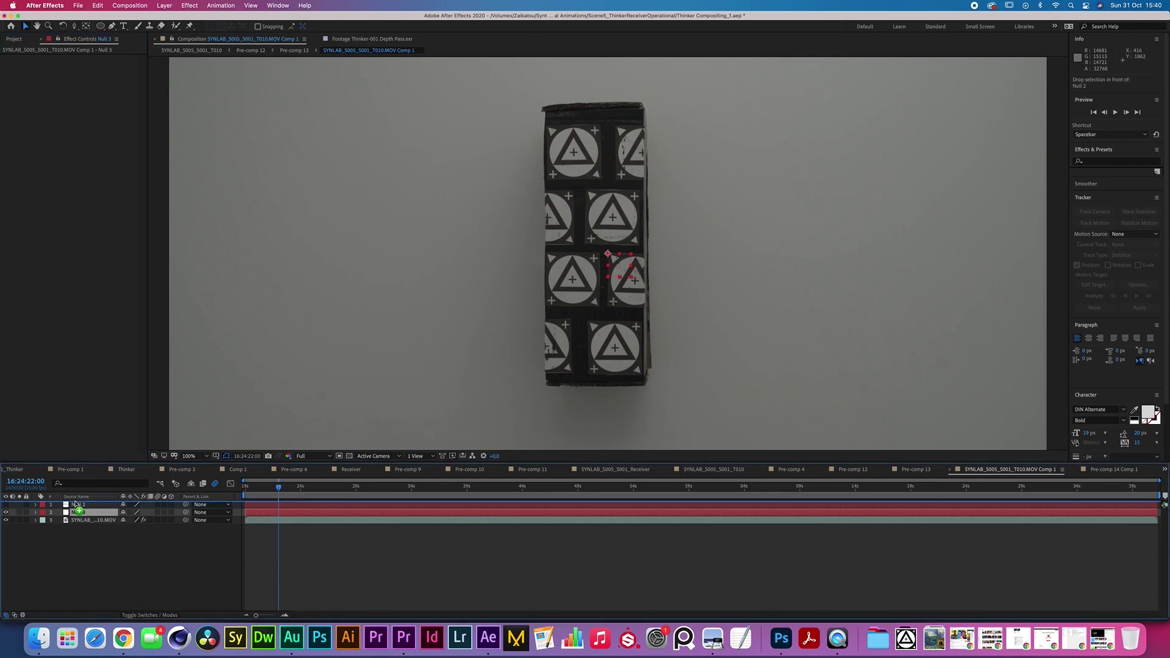
# Export the inverted Mocha track onto Null 3
pyautogui.click(85, 518)
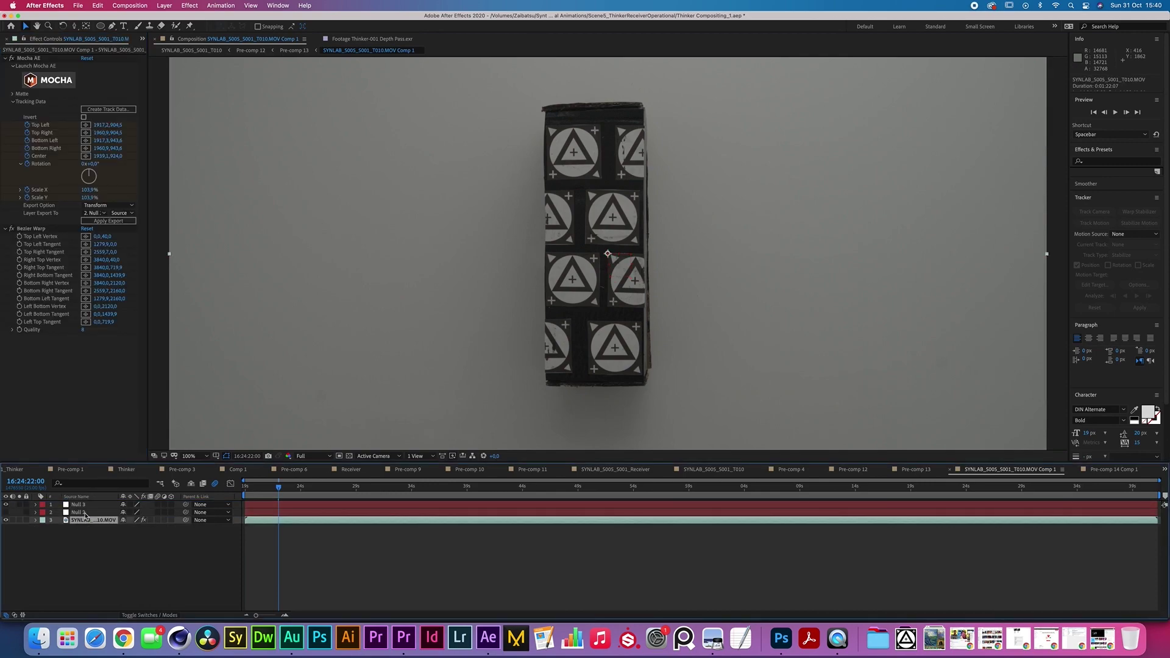
pyautogui.click(84, 117)
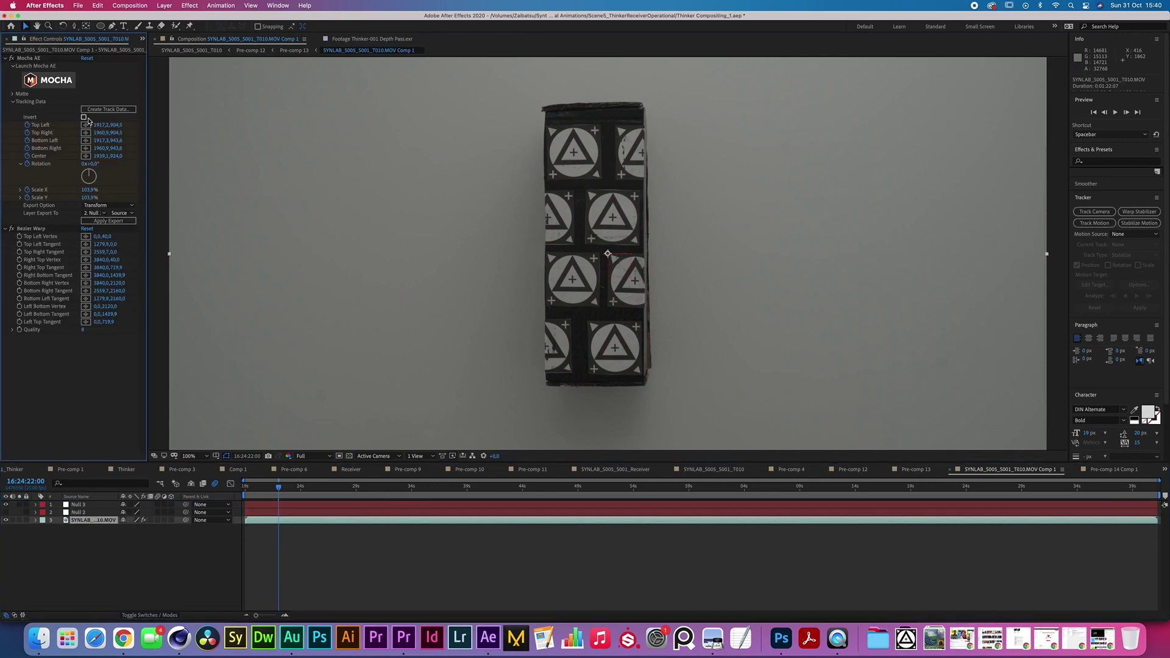
pyautogui.click(96, 213)
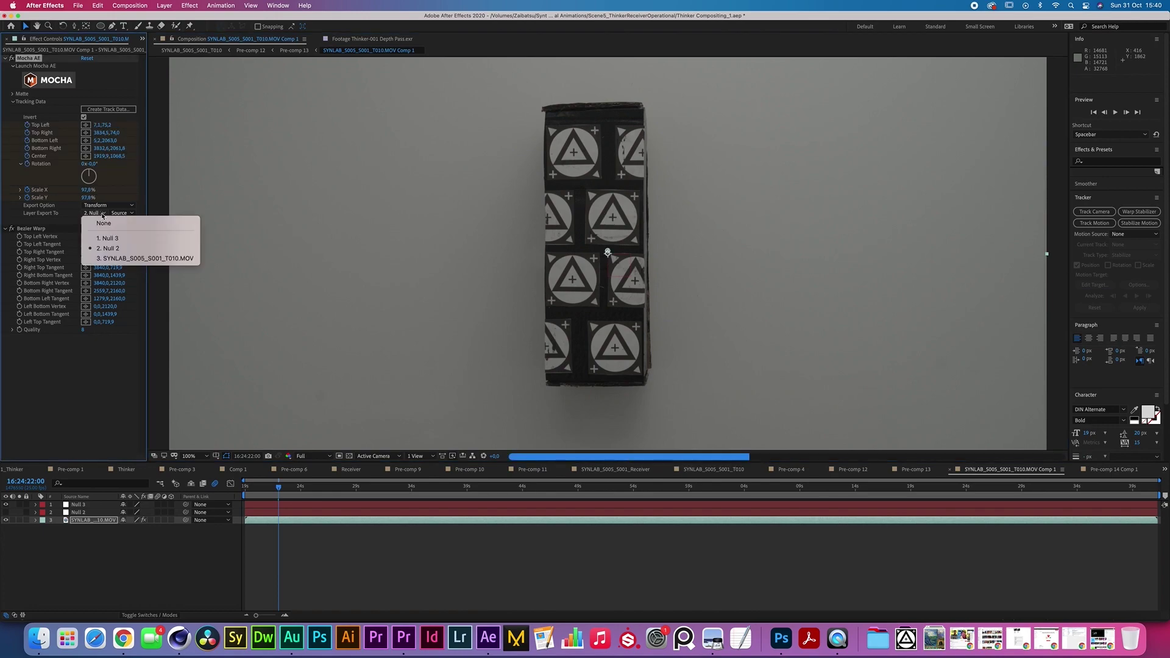
pyautogui.click(110, 238)
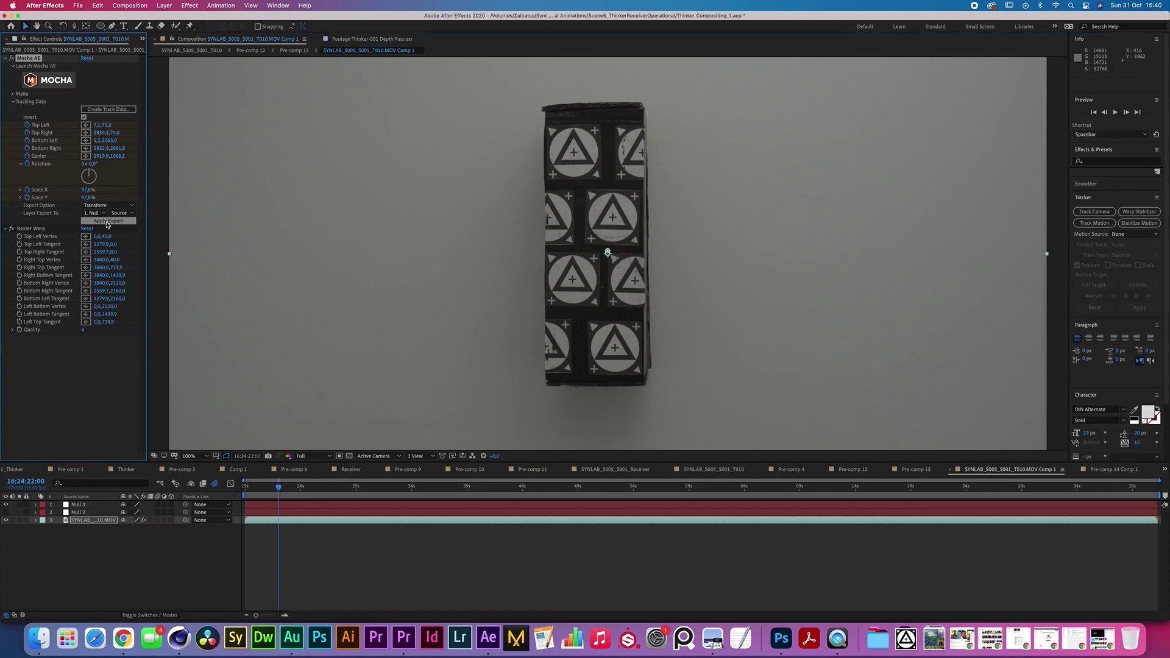
pyautogui.click(107, 222)
# Remove Null 3's scale keyframes and copy the Null 3 layer
pyautogui.click(96, 505)
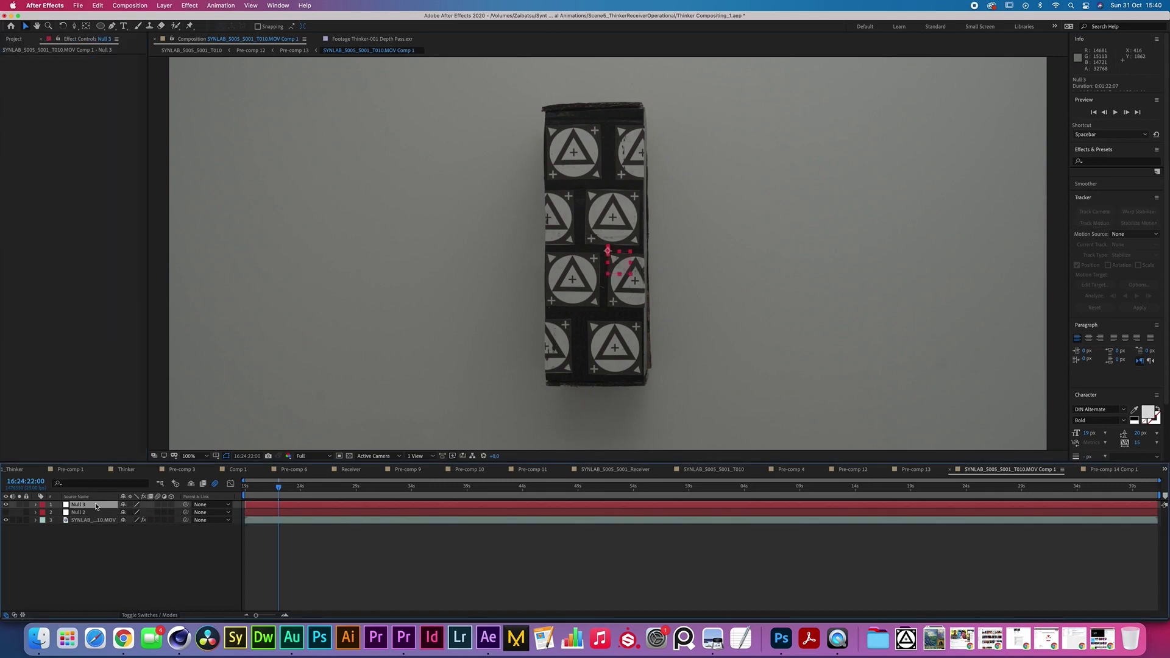
pyautogui.press('u')
pyautogui.click(59, 520)
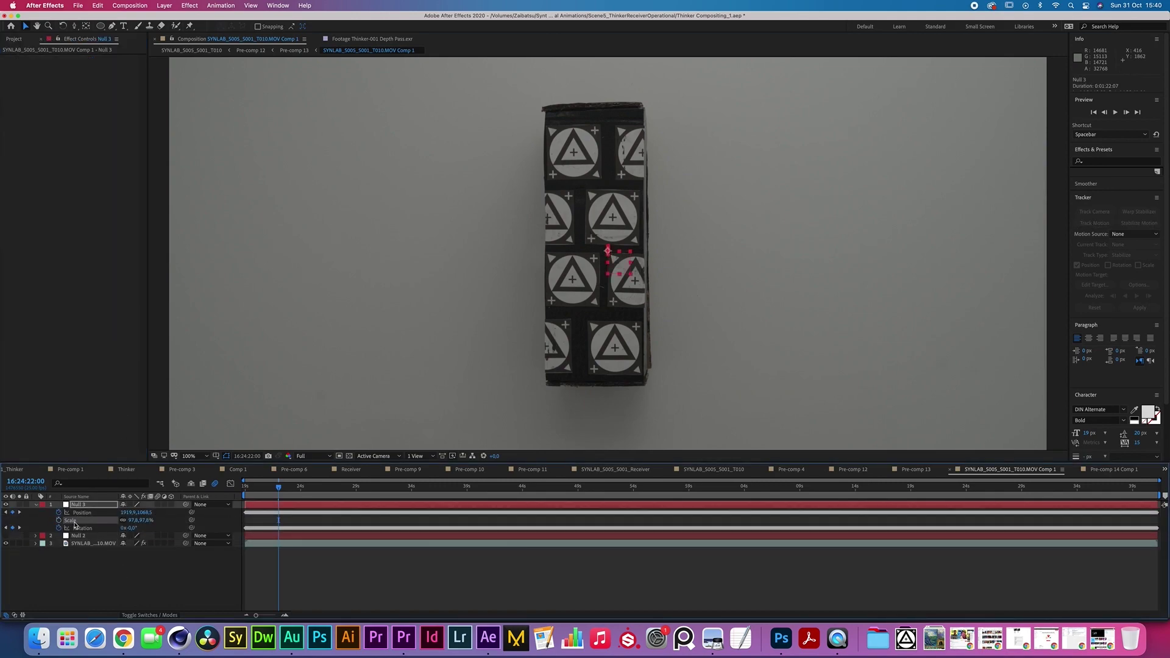
pyautogui.click(36, 505)
pyautogui.click(85, 505)
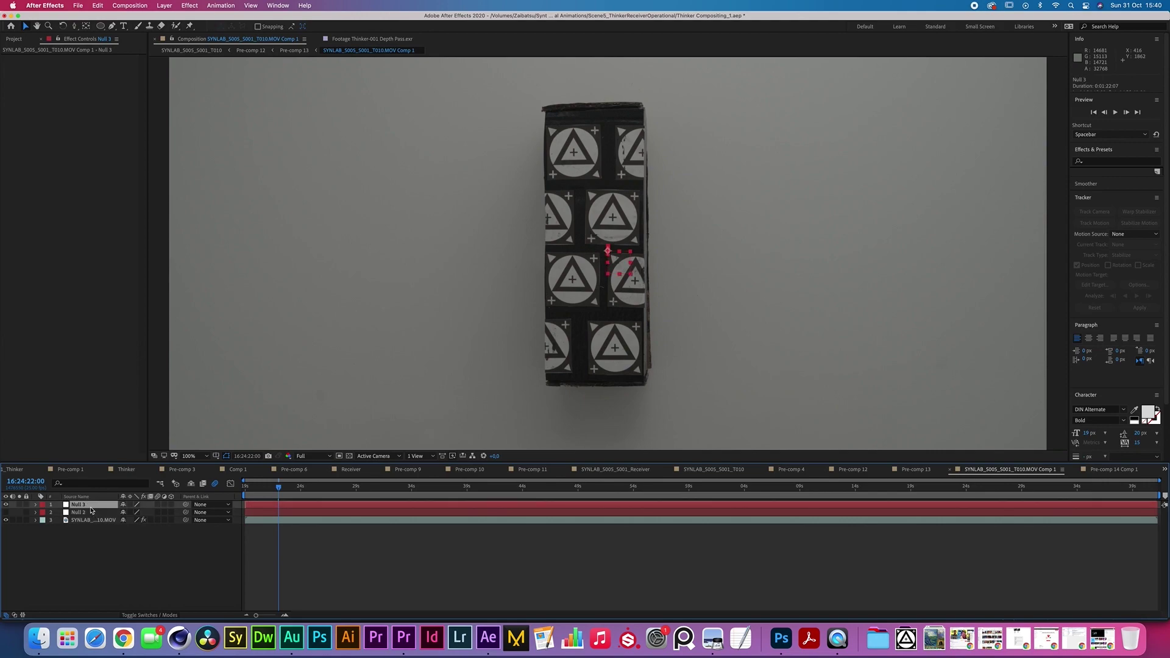
pyautogui.press('super+c')
# Pre-compose all Pre-comp 13 layers into a new Pre-comp 15
pyautogui.click(112, 555)
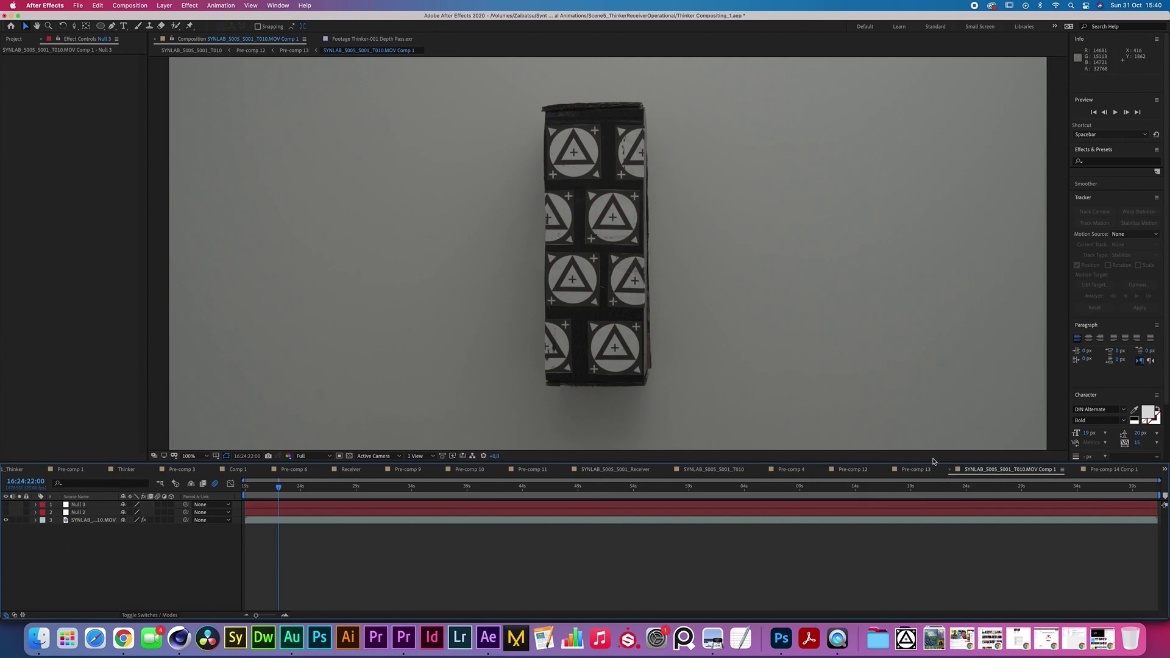
pyautogui.click(922, 467)
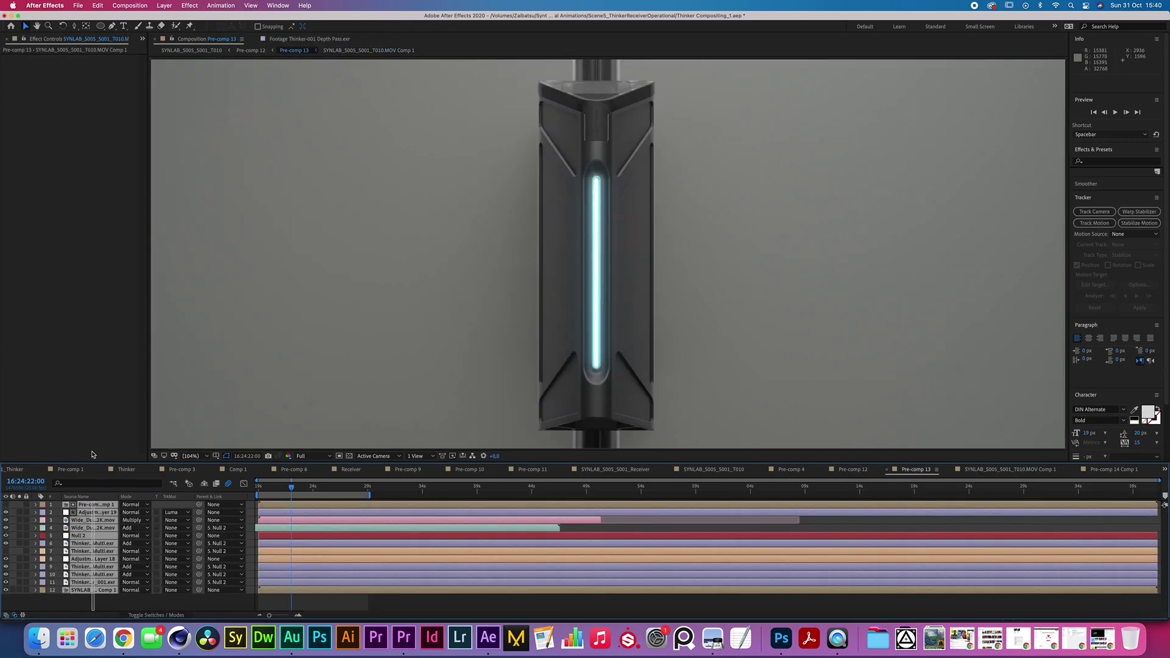
pyautogui.press('super+shift+c')
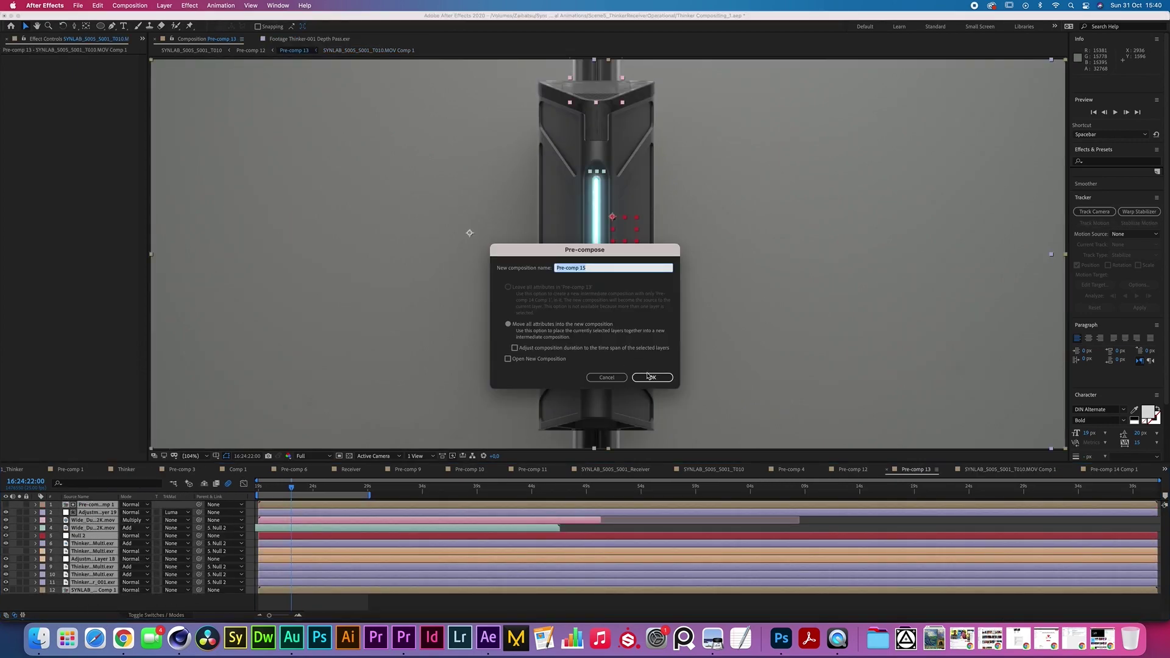
pyautogui.press('Return')
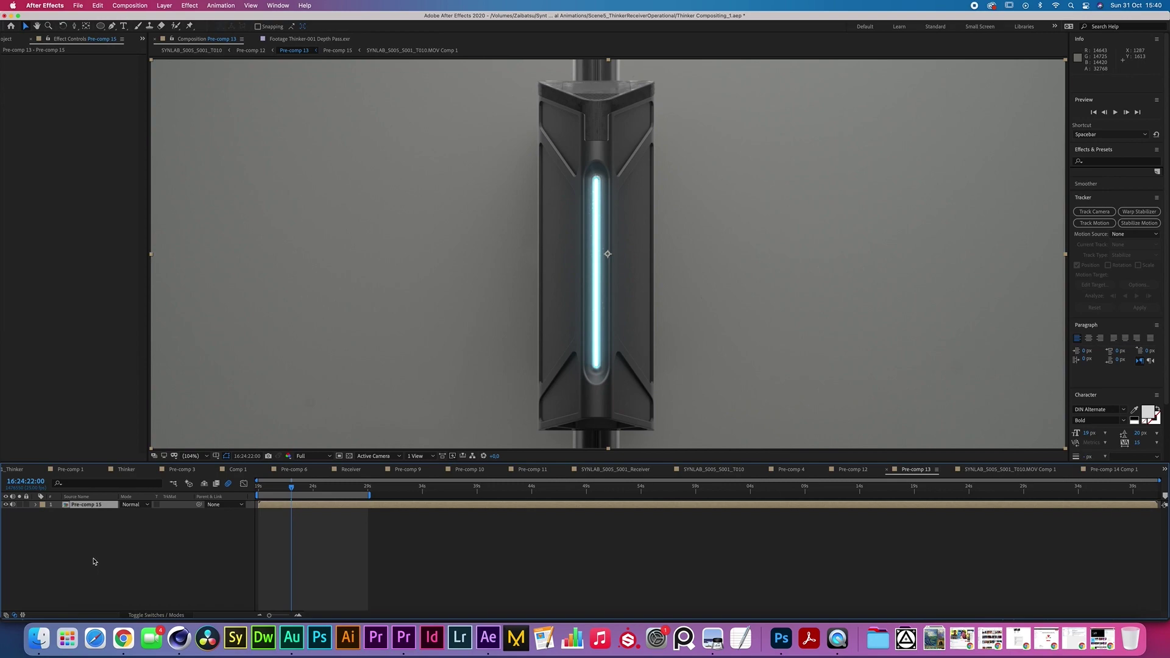
# Paste the tracked Null 3 and parent Pre-comp 15 to it
pyautogui.press('super+alt+shift+y')
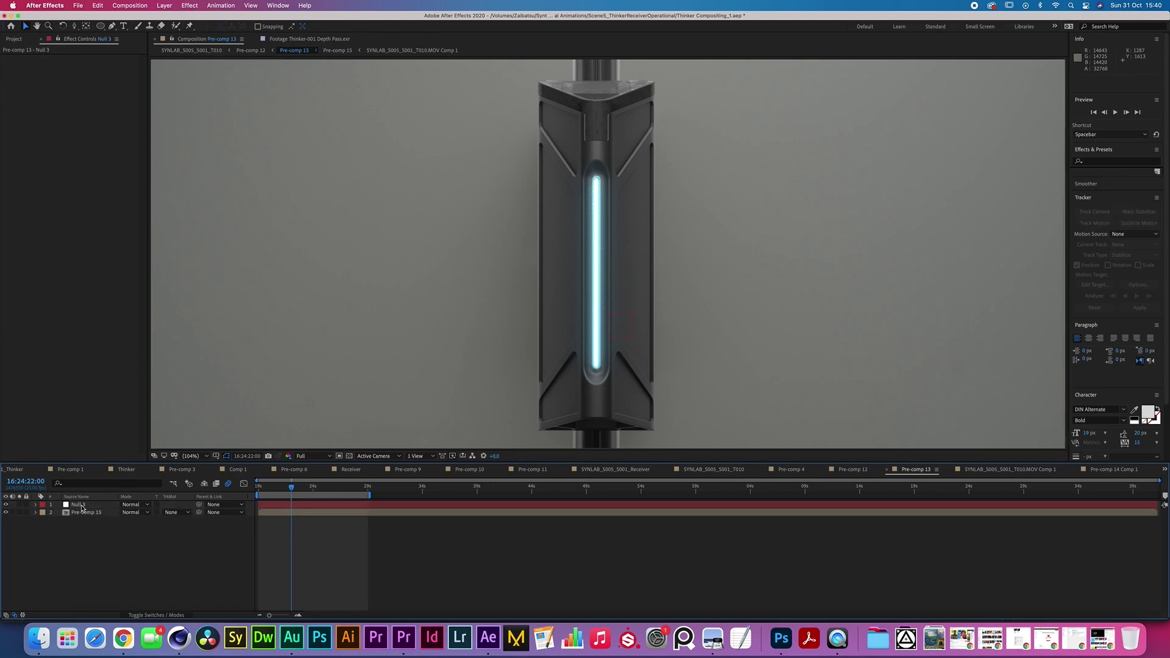
pyautogui.click(153, 513)
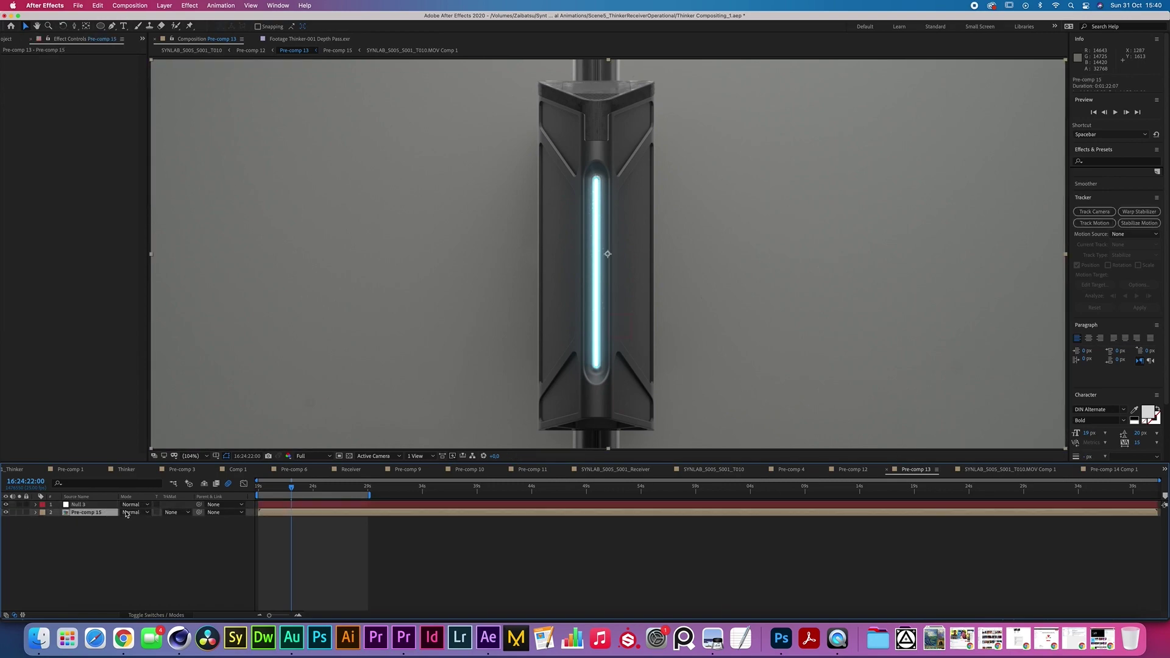
pyautogui.moveTo(200, 511); pyautogui.dragTo(91, 505)
pyautogui.click(113, 538)
# Set preview resolution to Quarter and play a preview at 100% zoom
pyautogui.click(313, 456)
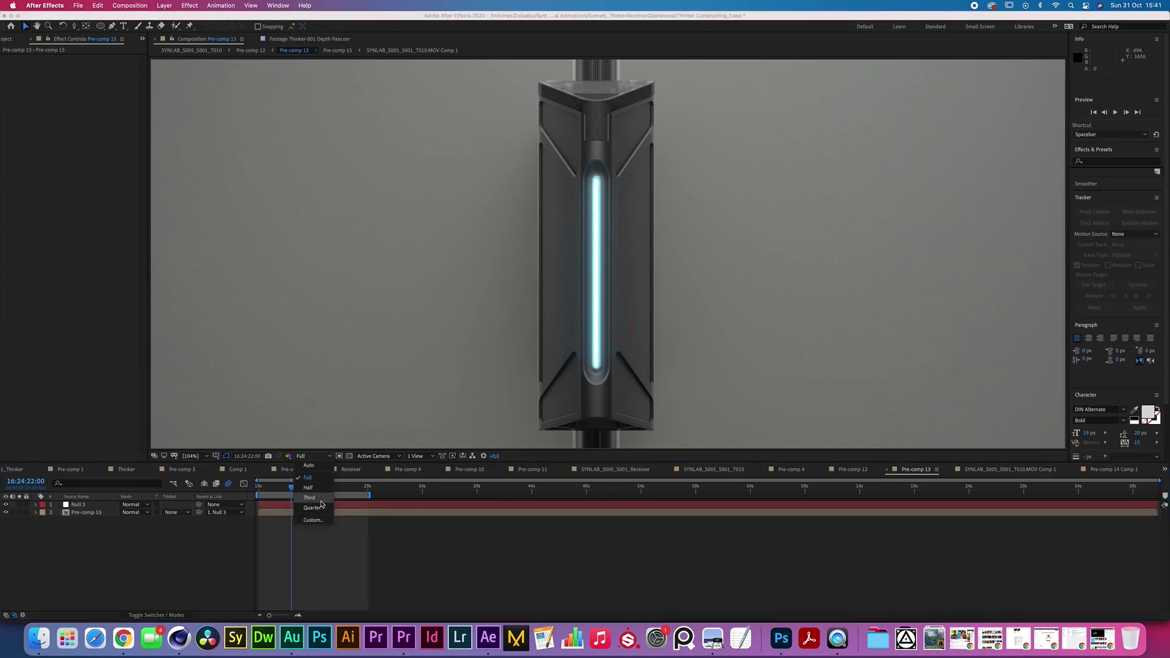
pyautogui.click(321, 505)
pyautogui.click(312, 456)
pyautogui.click(312, 507)
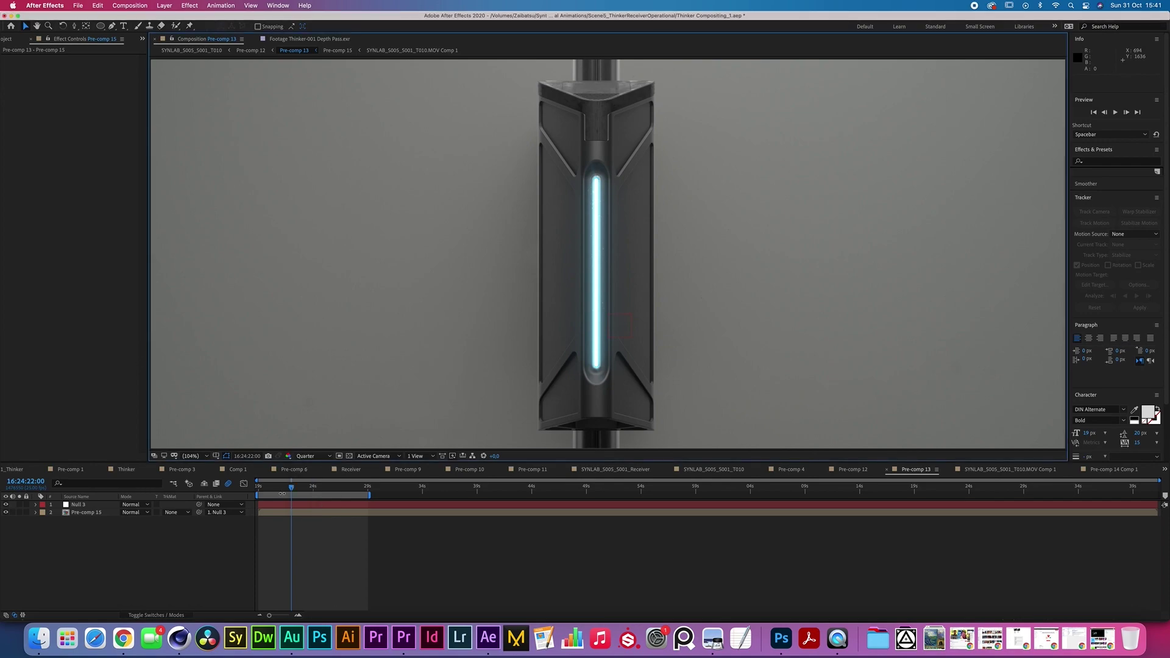
pyautogui.press('space')
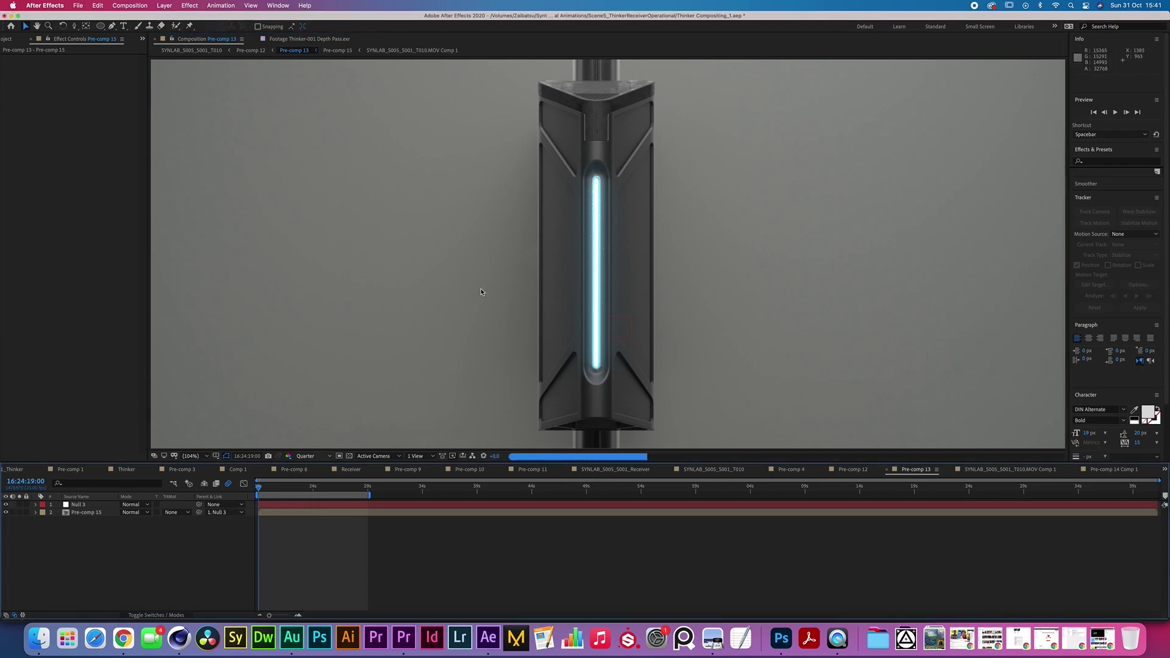
pyautogui.press('/')
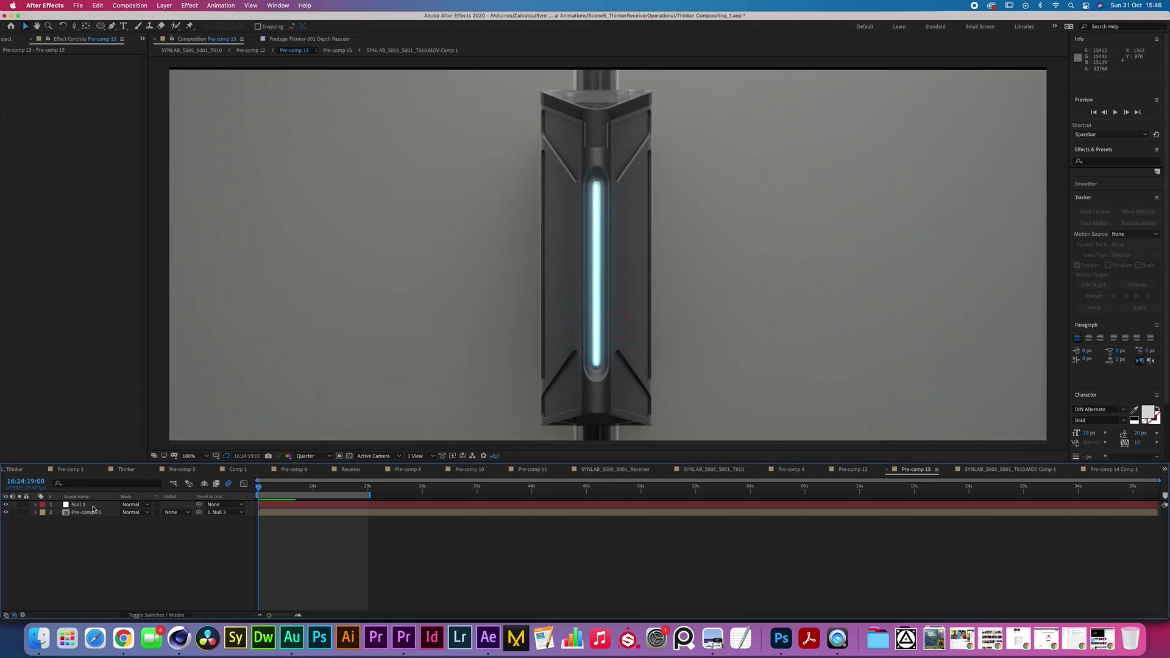
pyautogui.click(94, 505)
# Add a smooth() expression to Null 3's Position
pyautogui.press('u')
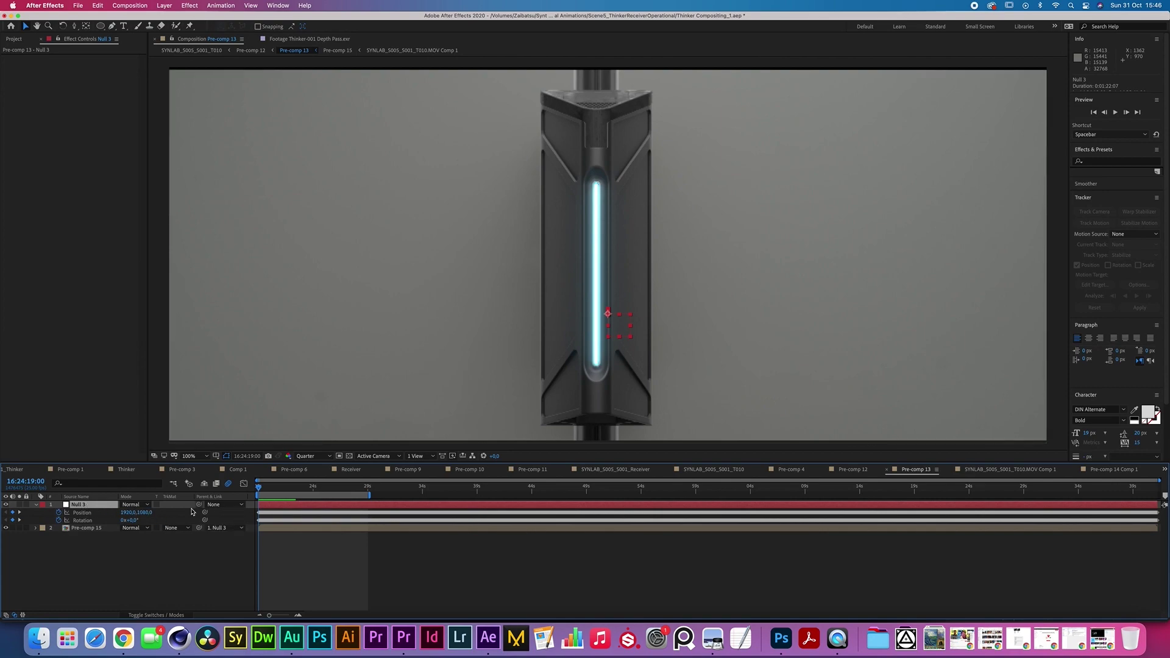
pyautogui.keyDown('alt'); pyautogui.click(59, 513); pyautogui.keyUp('alt')
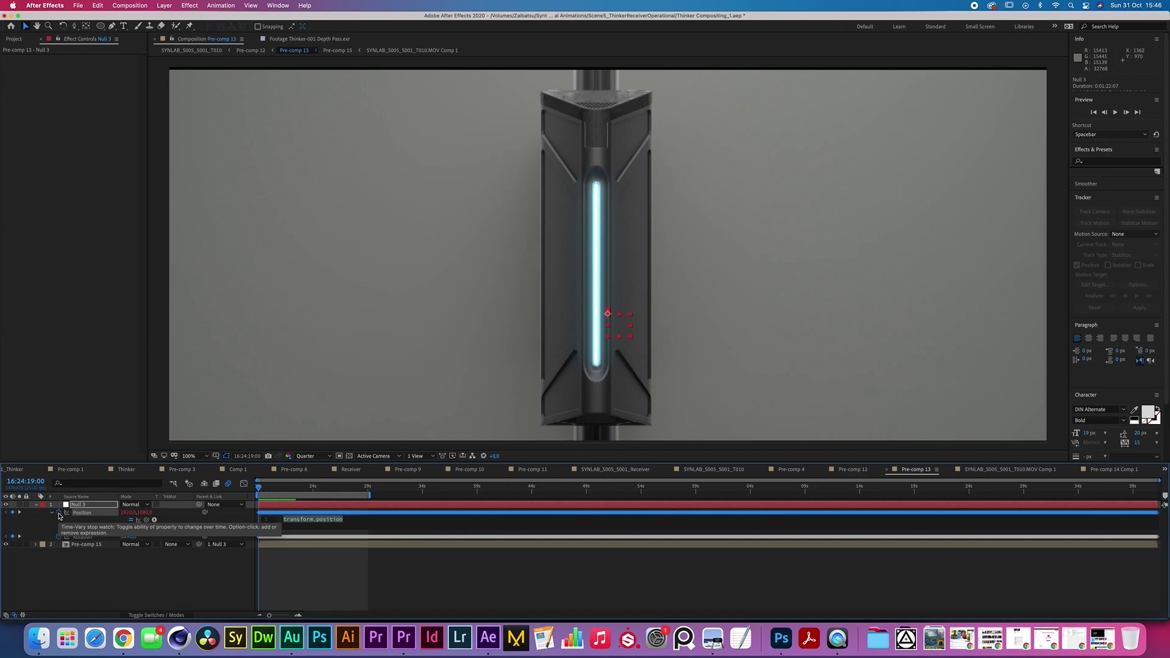
pyautogui.write('smooth')
pyautogui.press('Return')
pyautogui.click(116, 527)
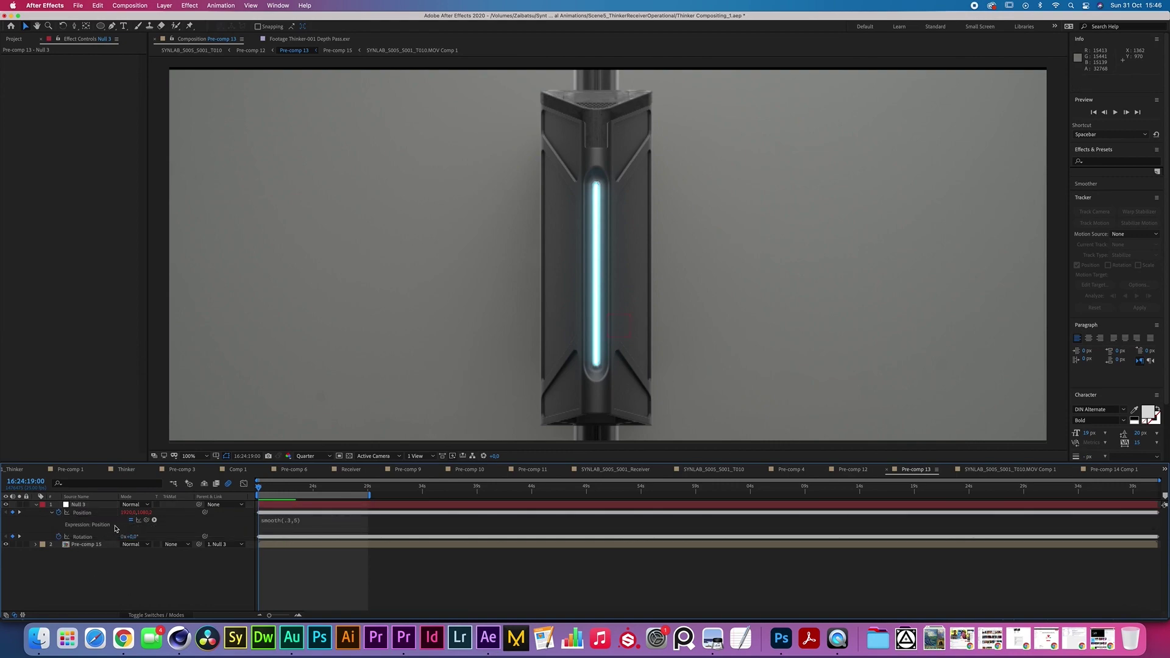
# Give Null 3's Rotation a smooth(.3,5) expression and preview the result
pyautogui.keyDown('alt'); pyautogui.click(61, 537); pyautogui.keyUp('alt')
pyautogui.write('smoo')
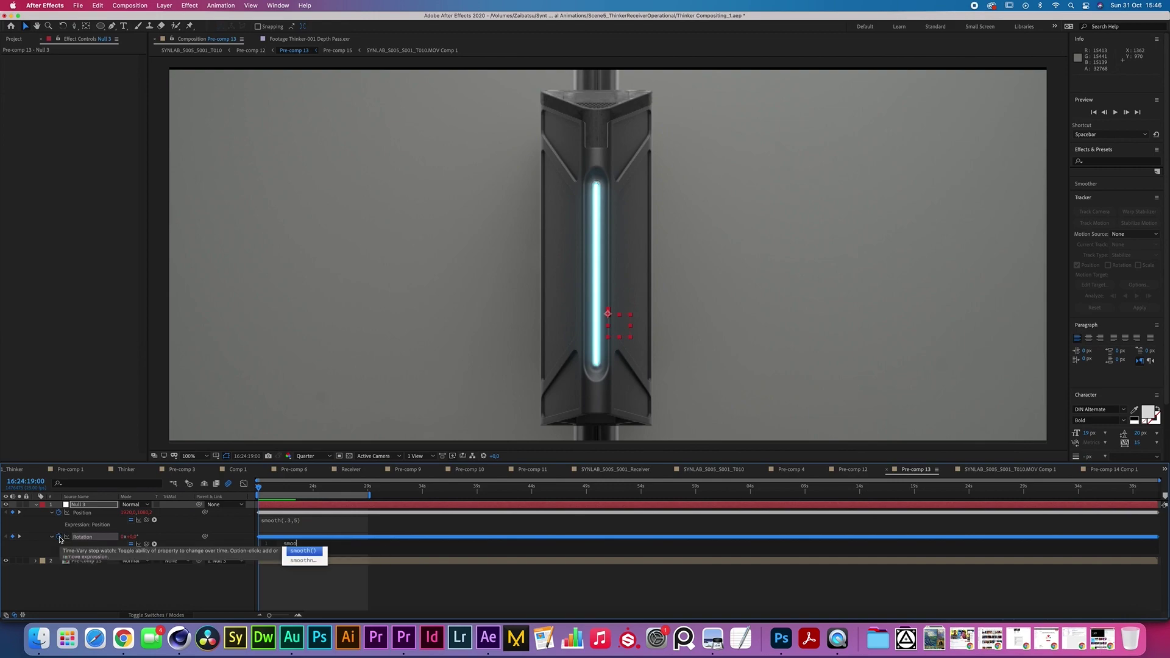
pyautogui.write('th')
pyautogui.press('Return')
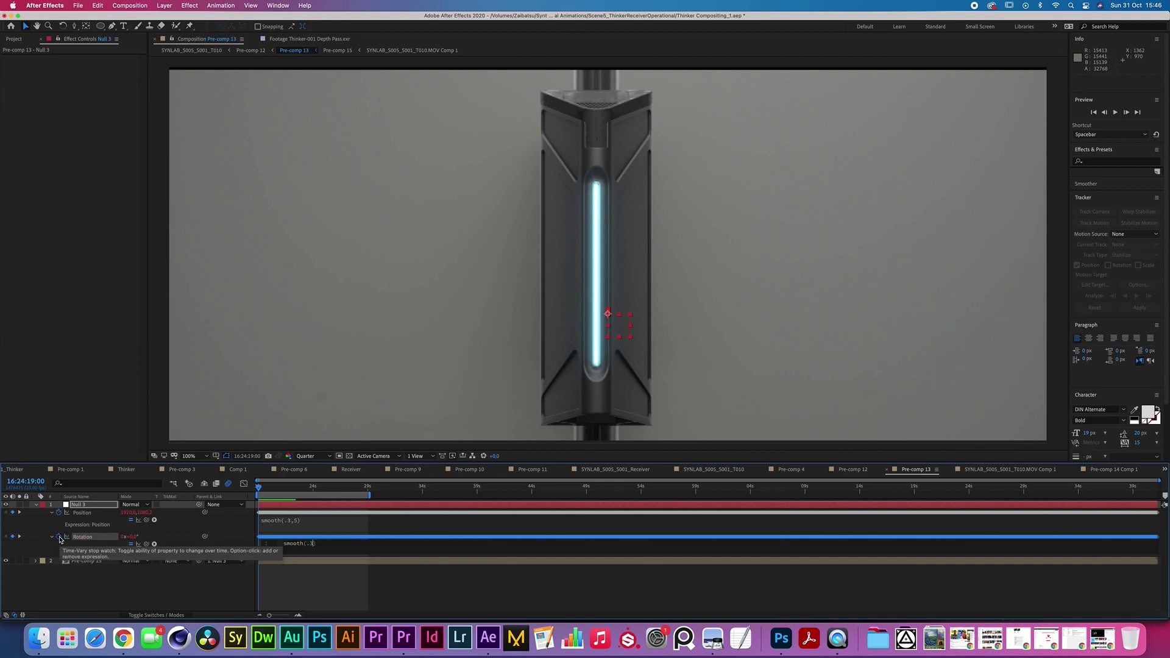
pyautogui.write('.3,5')
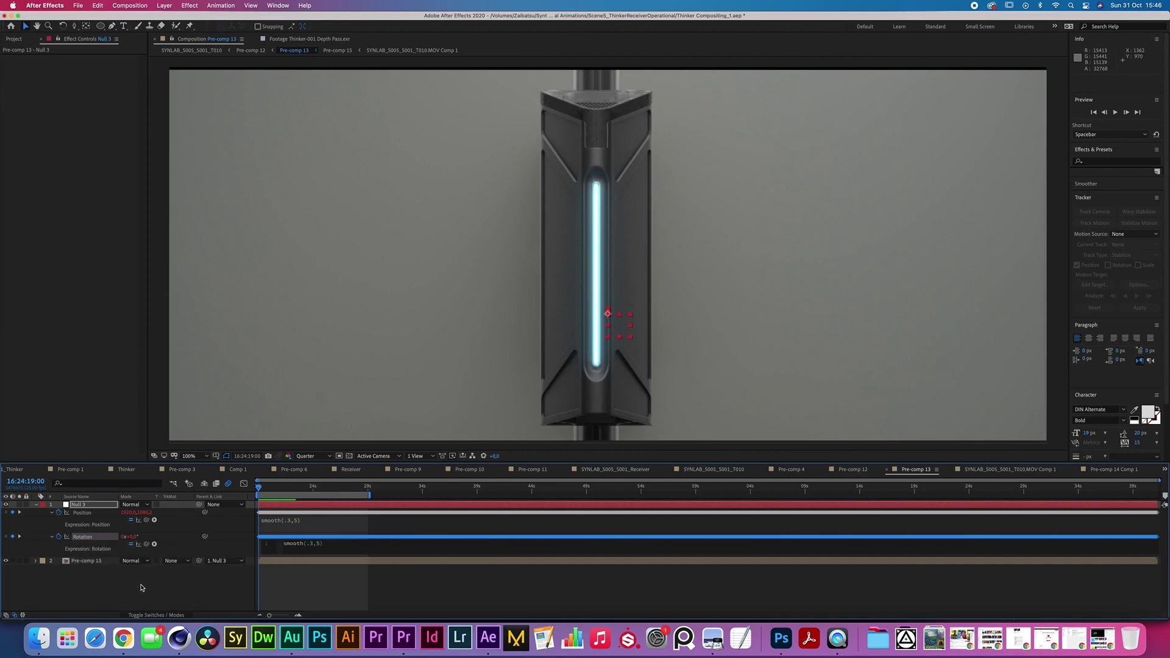
pyautogui.press('KP_Enter')
pyautogui.press('u')
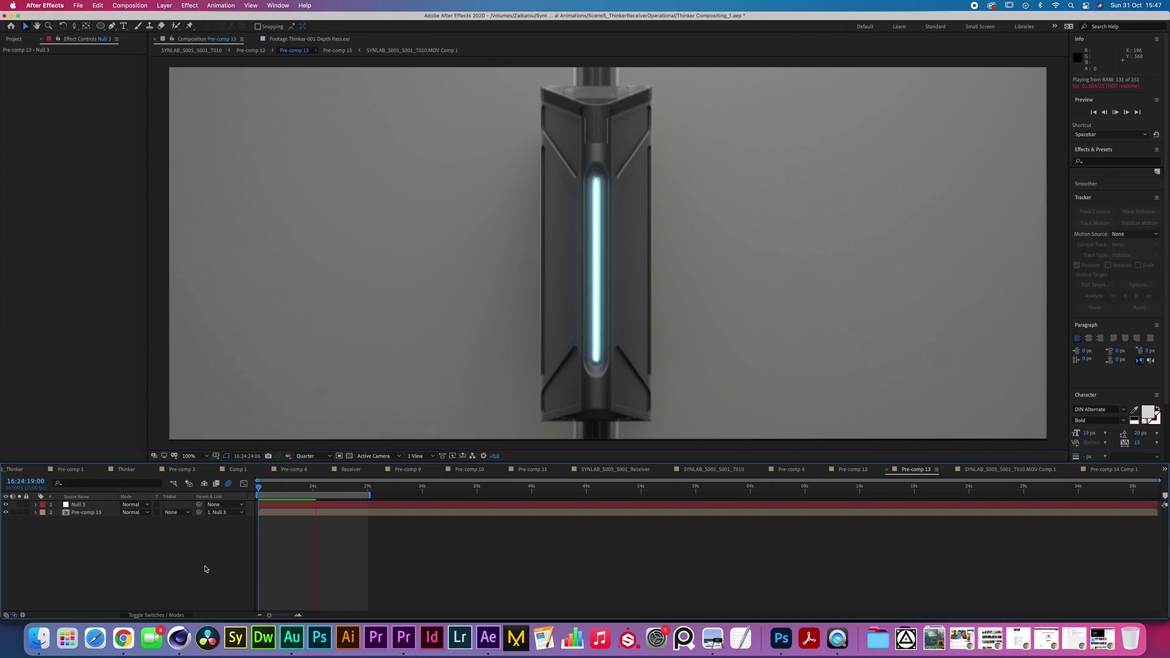
pyautogui.click(97, 505)
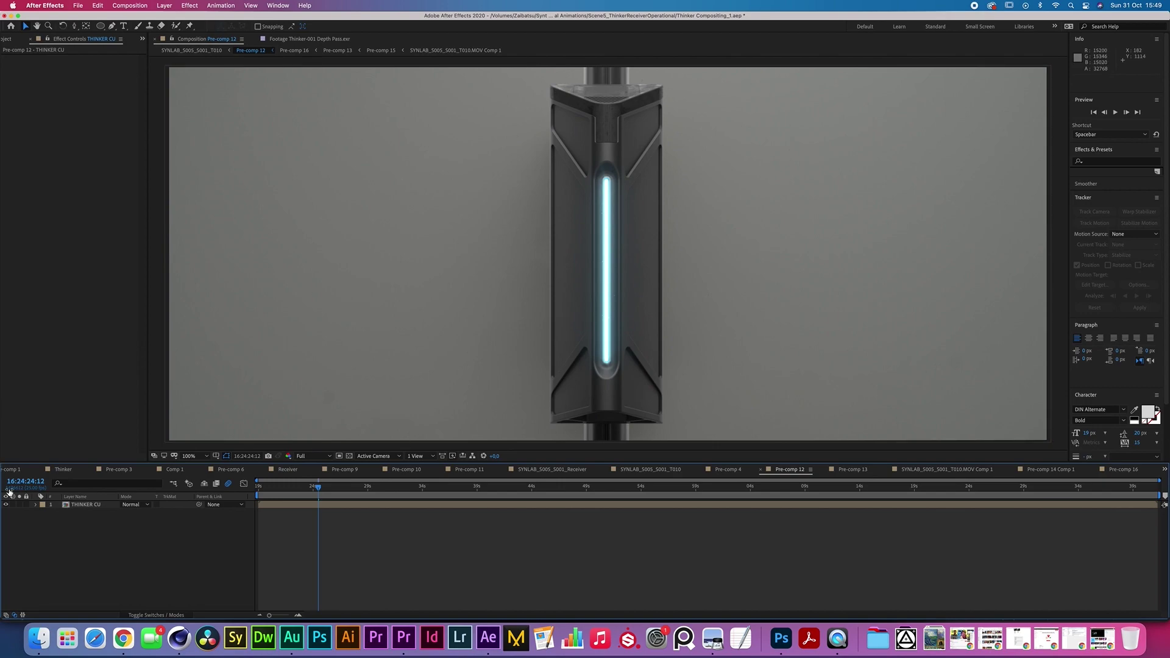
# Copy the top seven grading layers from the SYNLAB_S005_S001_Thinker composition
pyautogui.click(64, 469)
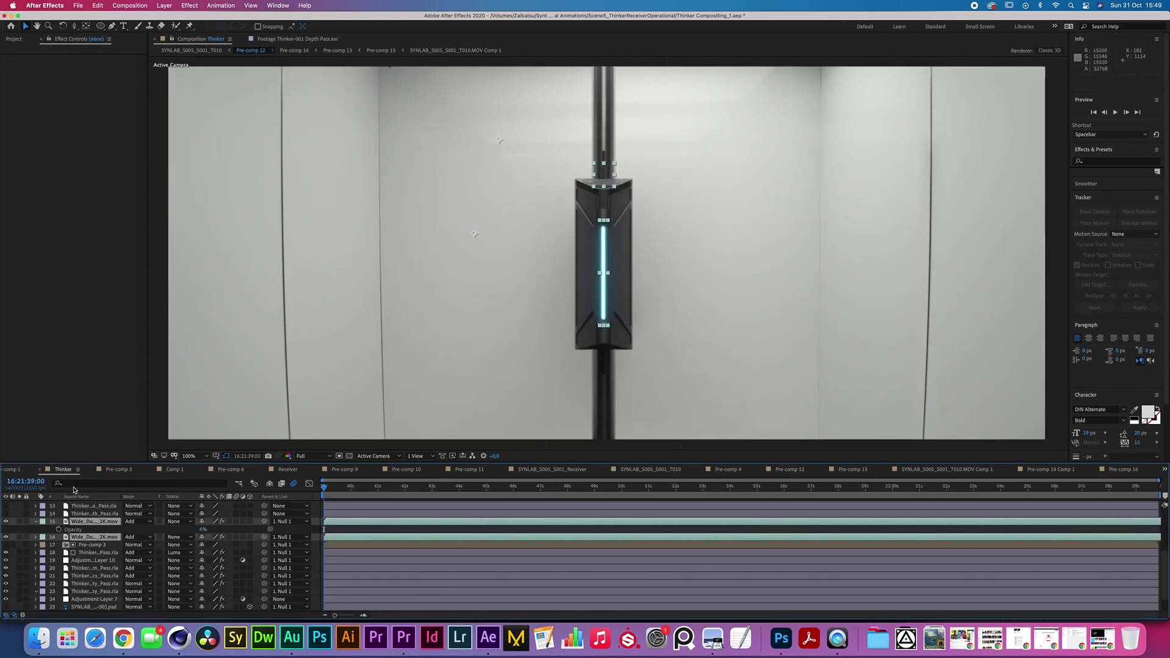
pyautogui.click(16, 472)
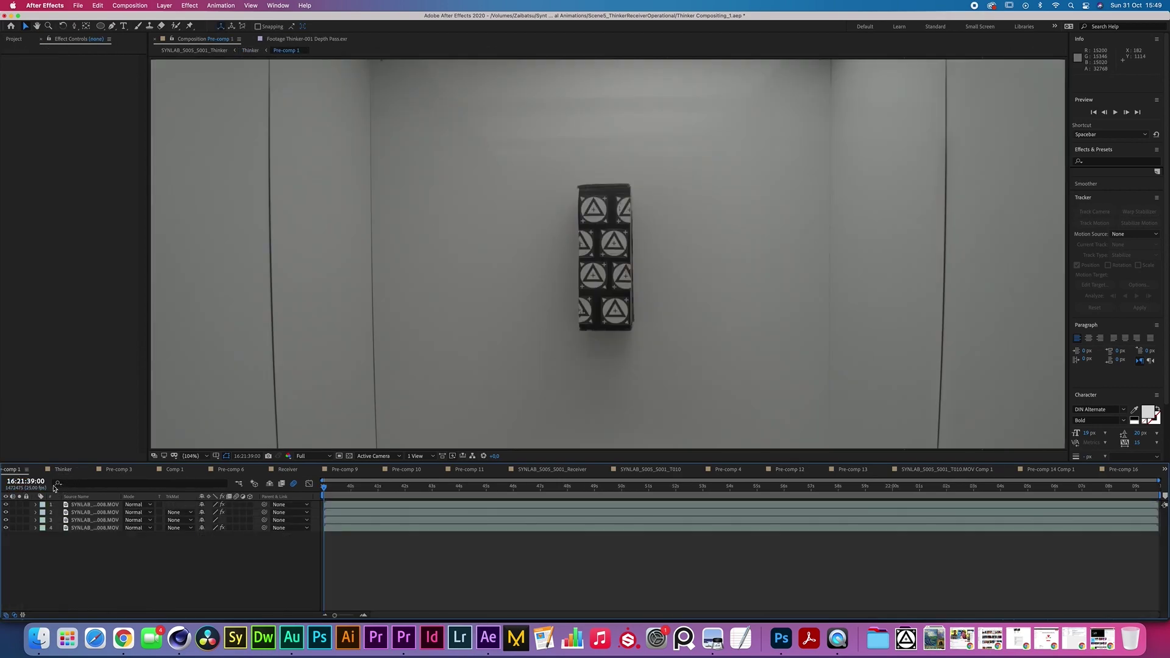
pyautogui.click(9, 473)
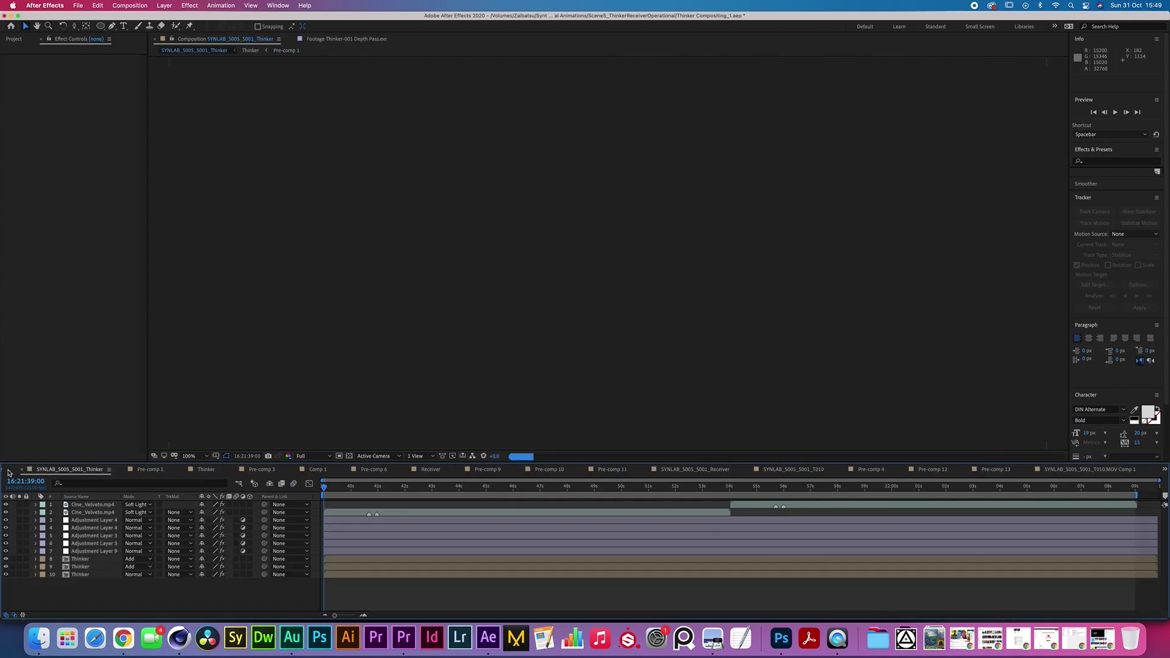
pyautogui.keyDown('shift'); pyautogui.click(88, 505); pyautogui.keyUp('shift')
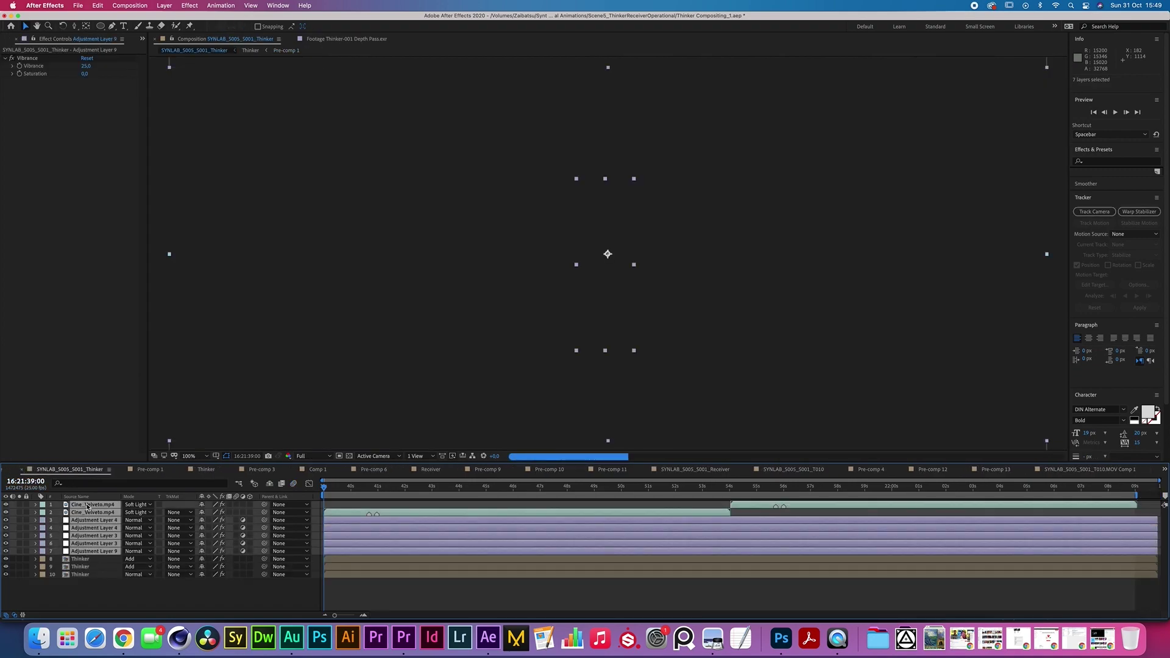
pyautogui.press('super+c')
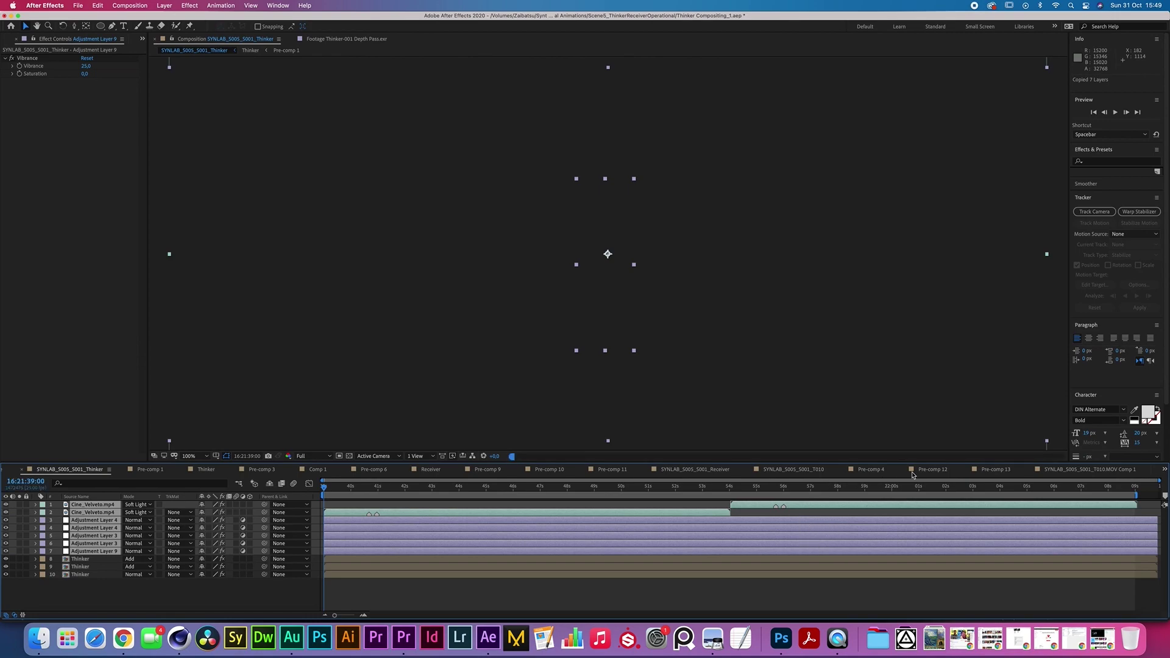
# In SYNLAB_S005_S001_T010, enable layer 6 and enlarge its mask to cover the whole device
pyautogui.click(974, 471)
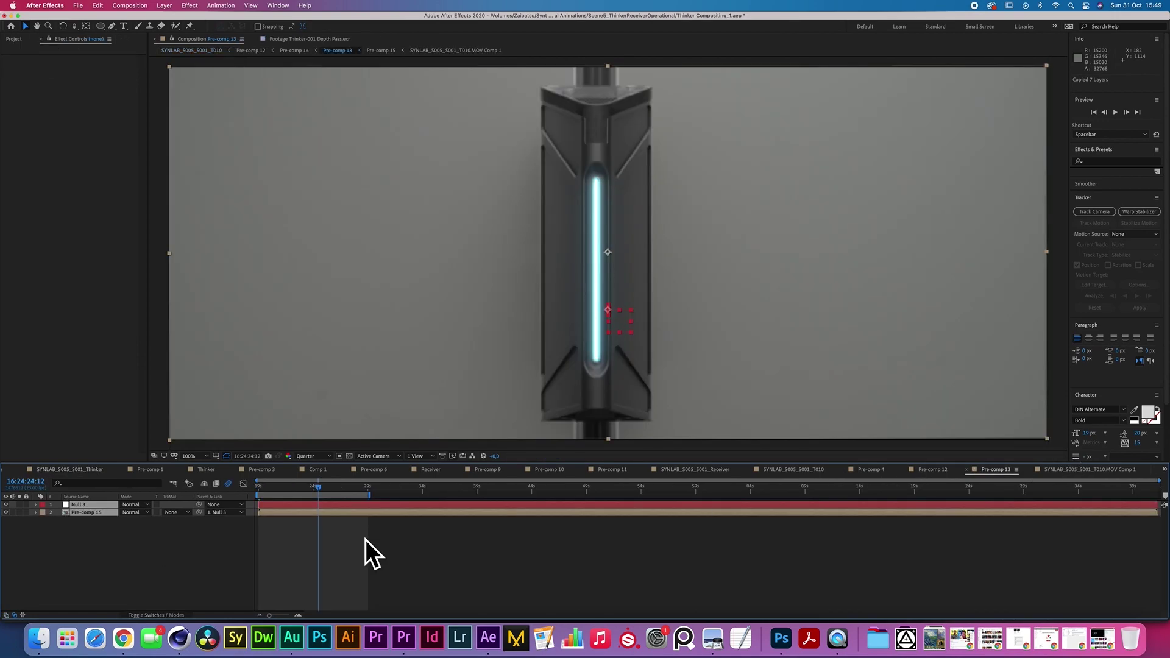
pyautogui.click(793, 469)
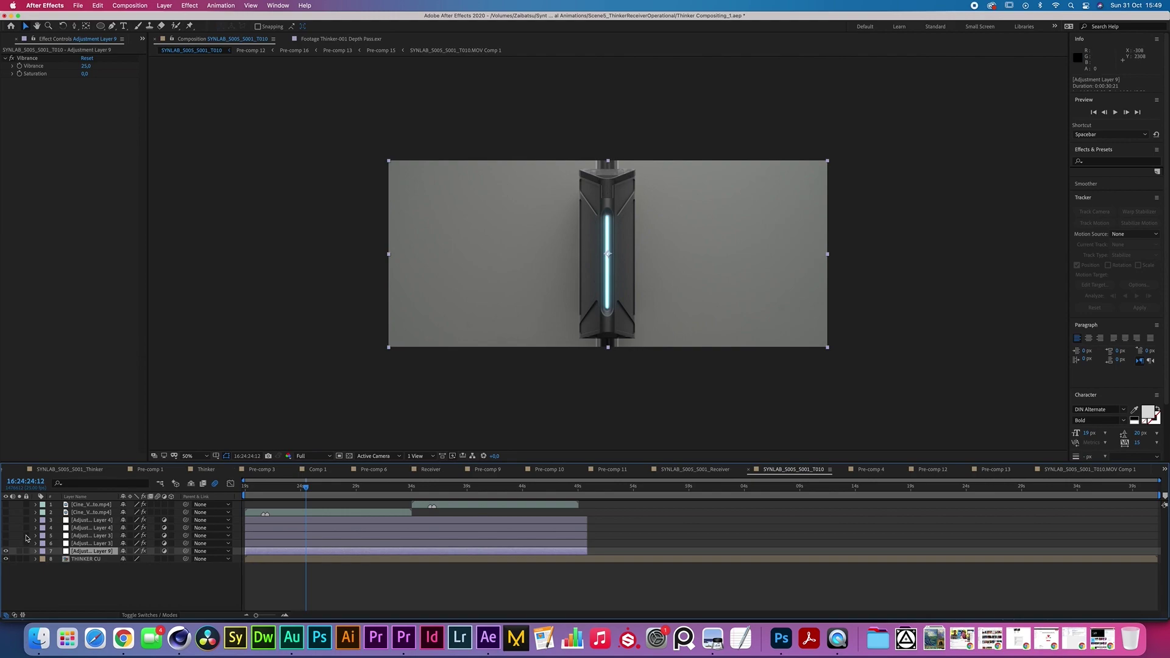
pyautogui.click(68, 543)
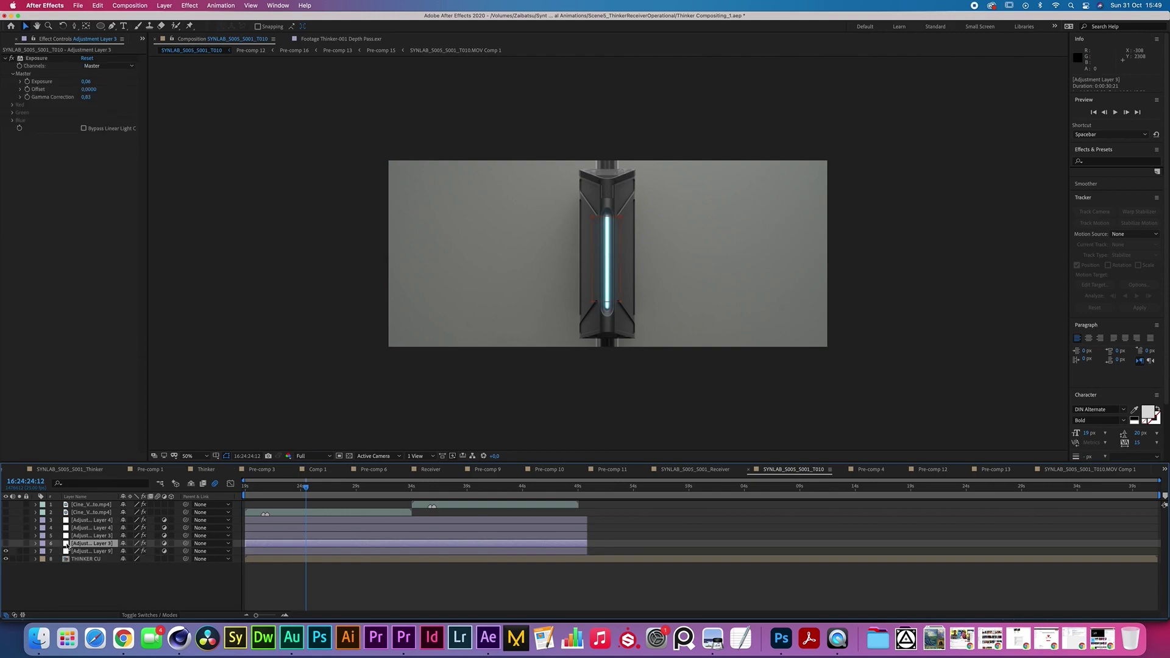
pyautogui.click(6, 545)
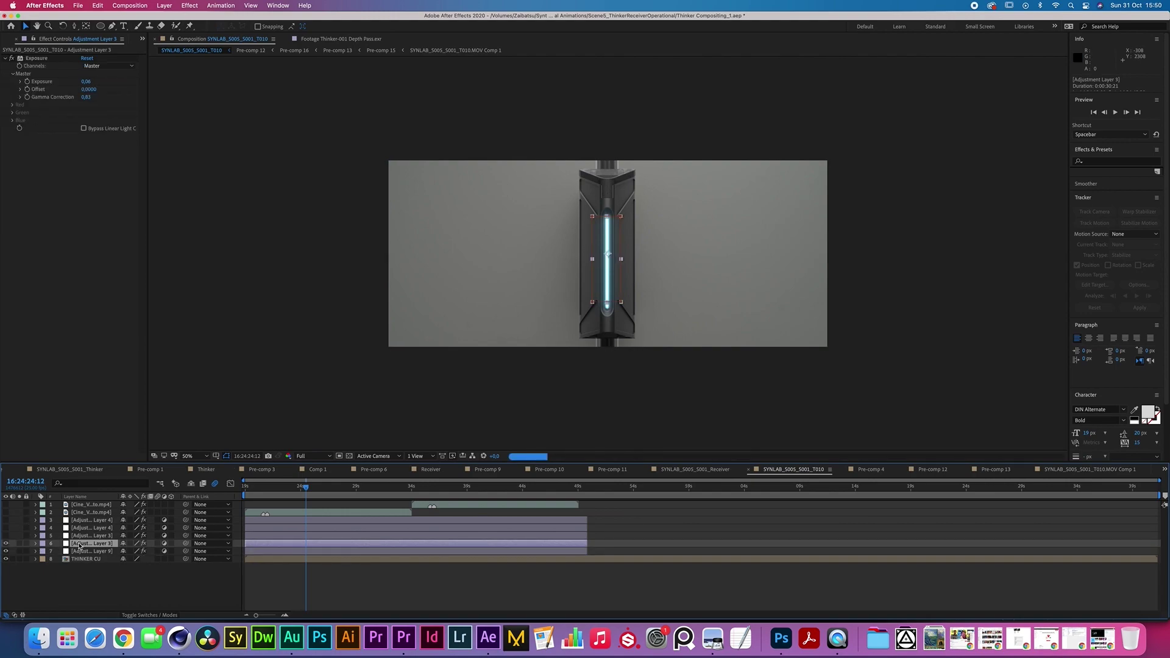
pyautogui.click(621, 303)
pyautogui.moveTo(621, 302)
pyautogui.mouseDown()
pyautogui.moveTo(643, 351)
pyautogui.moveTo(624, 314)
pyautogui.mouseUp()
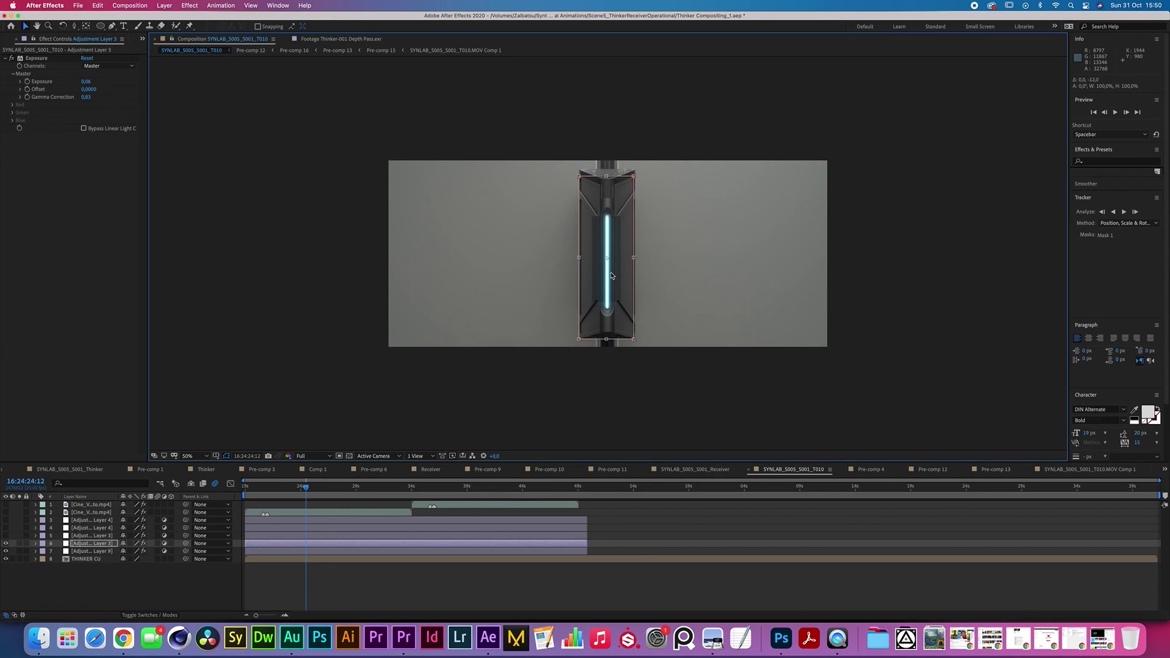
pyautogui.press('/')
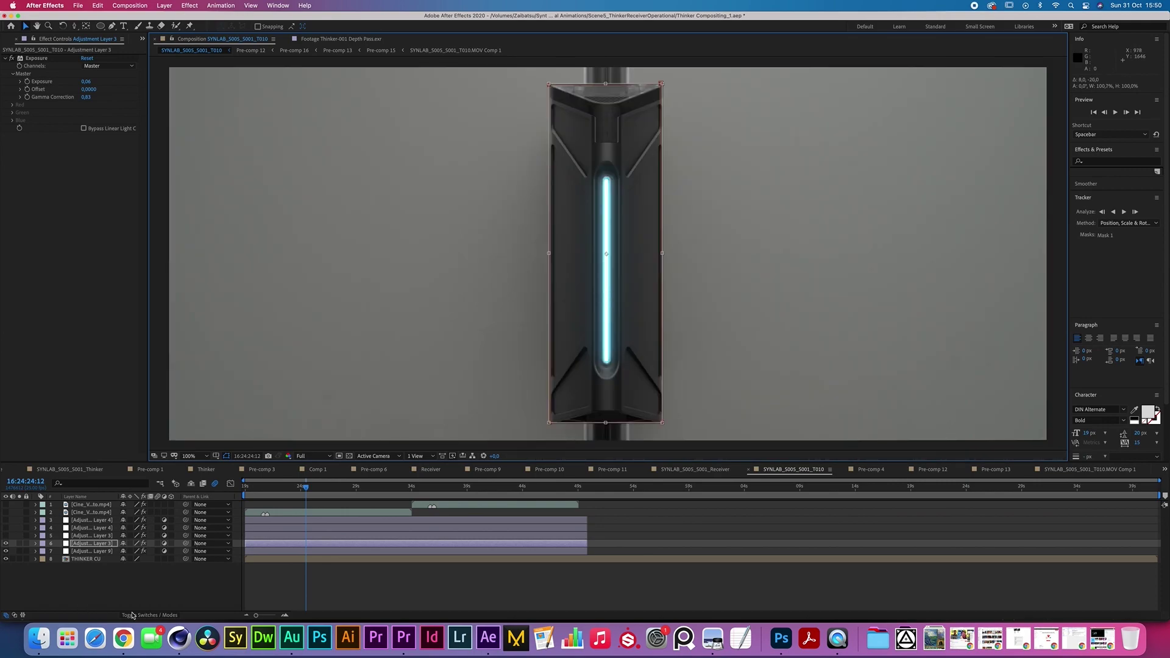
pyautogui.click(174, 577)
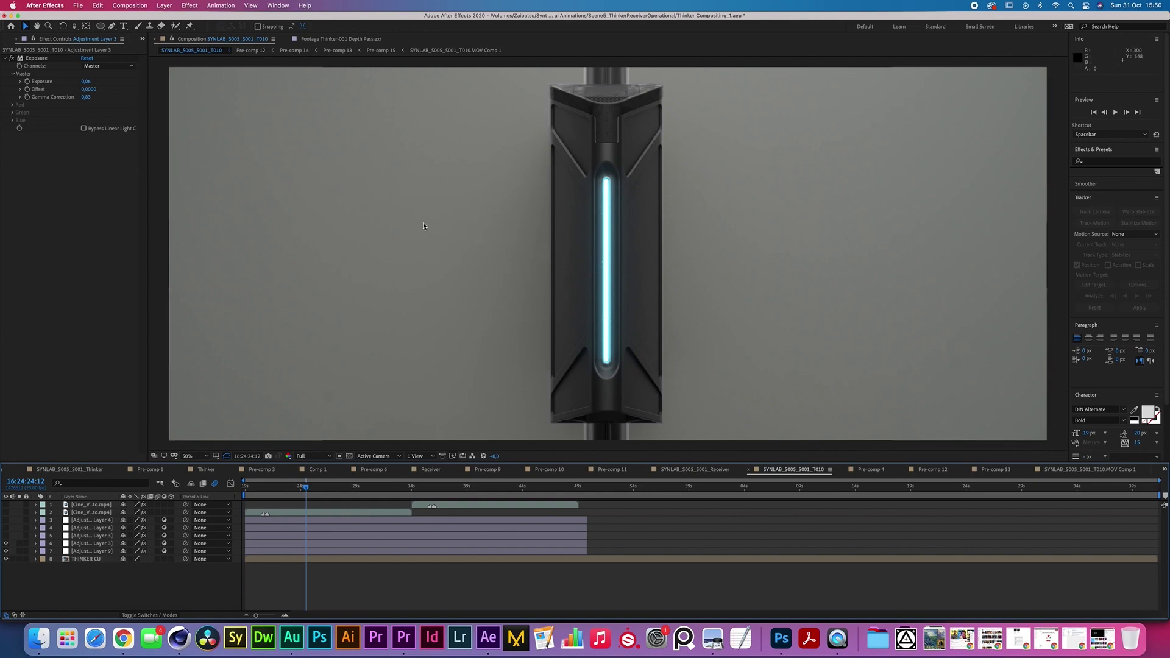
pyautogui.press(',')
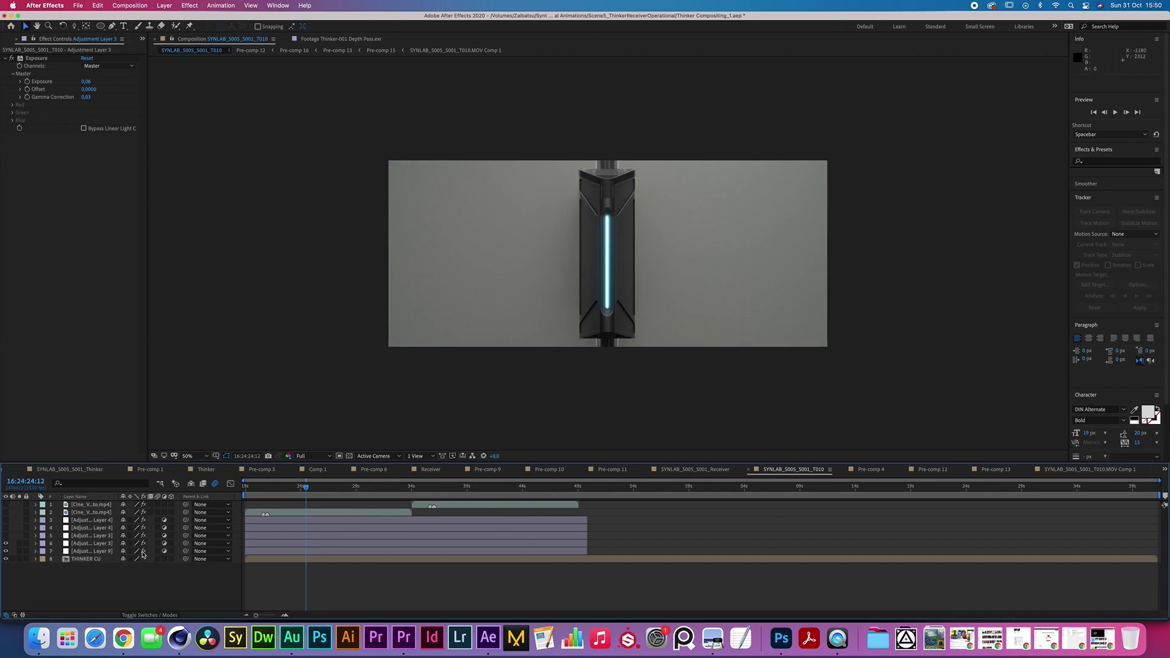
# Switch layer 5's Adjustment Layer 3 Mask 1 mode from Add to Subtract
pyautogui.click(85, 541)
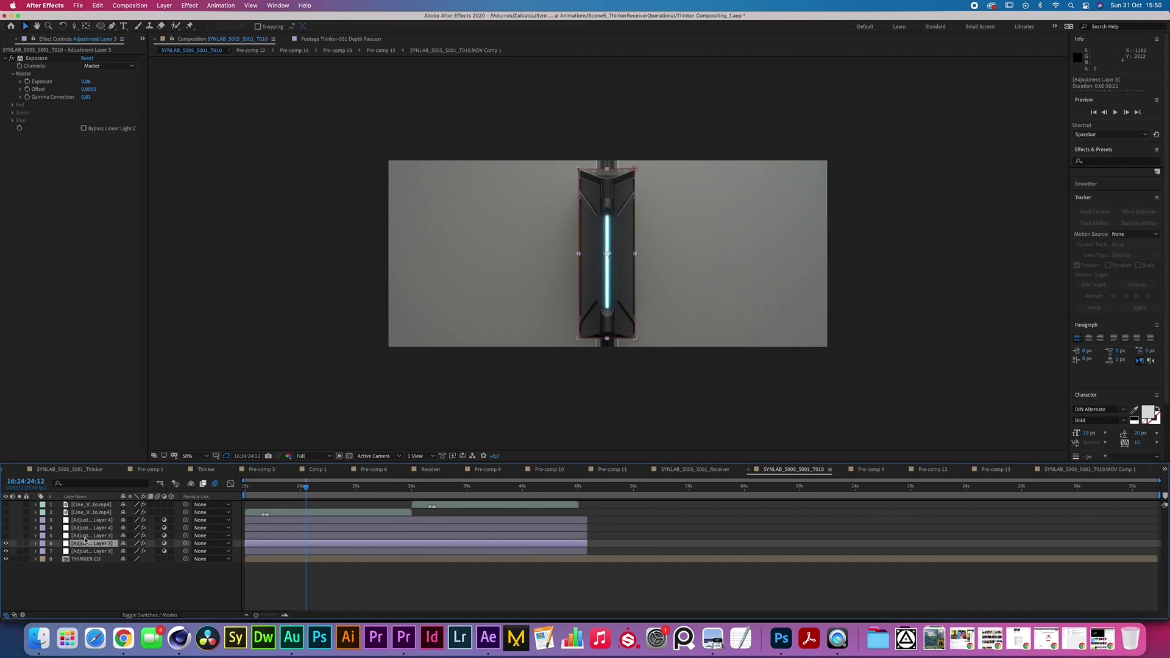
pyautogui.press('m')
pyautogui.click(74, 551)
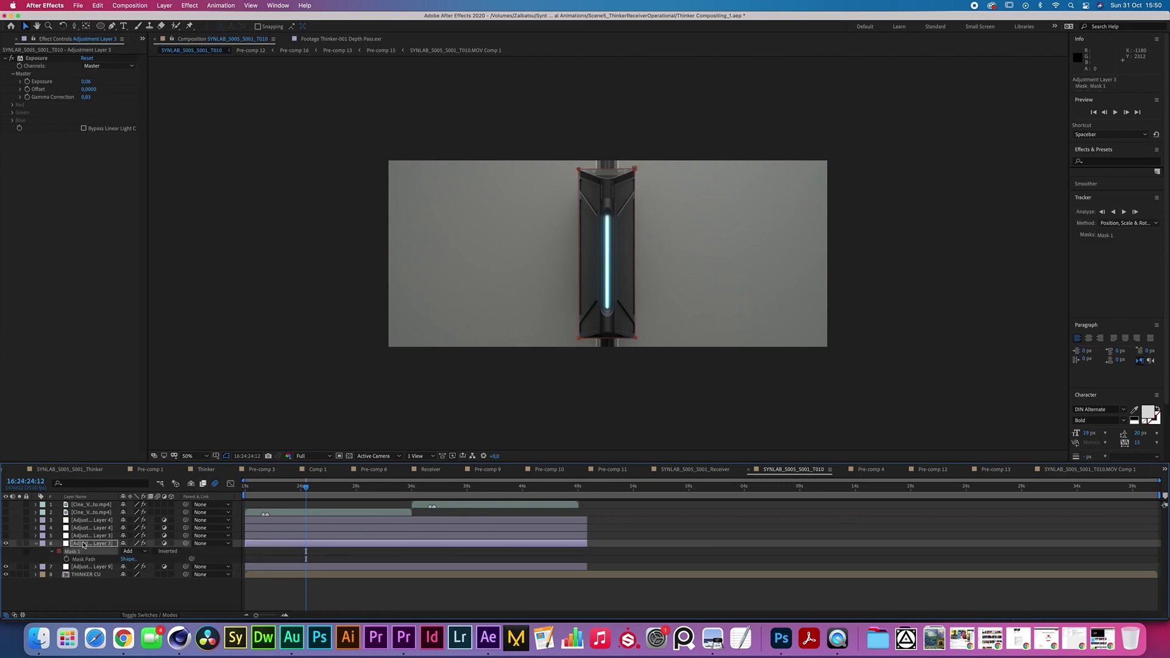
pyautogui.click(84, 536)
pyautogui.press('m')
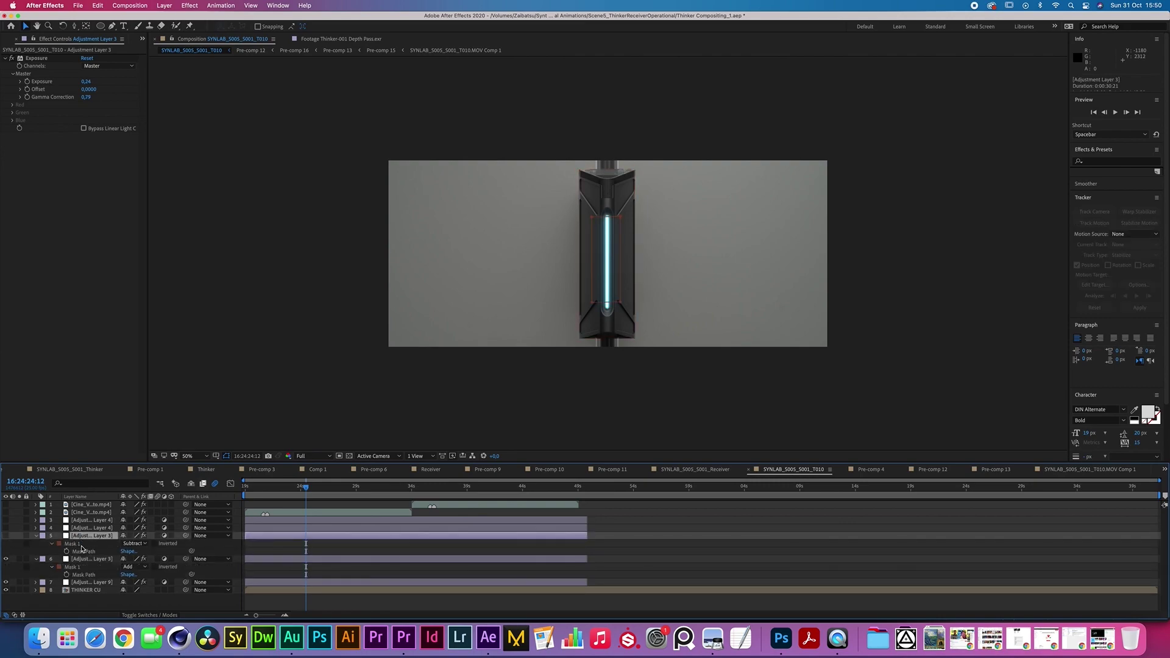
pyautogui.click(82, 546)
pyautogui.press('m')
pyautogui.press('m')
pyautogui.click(138, 552)
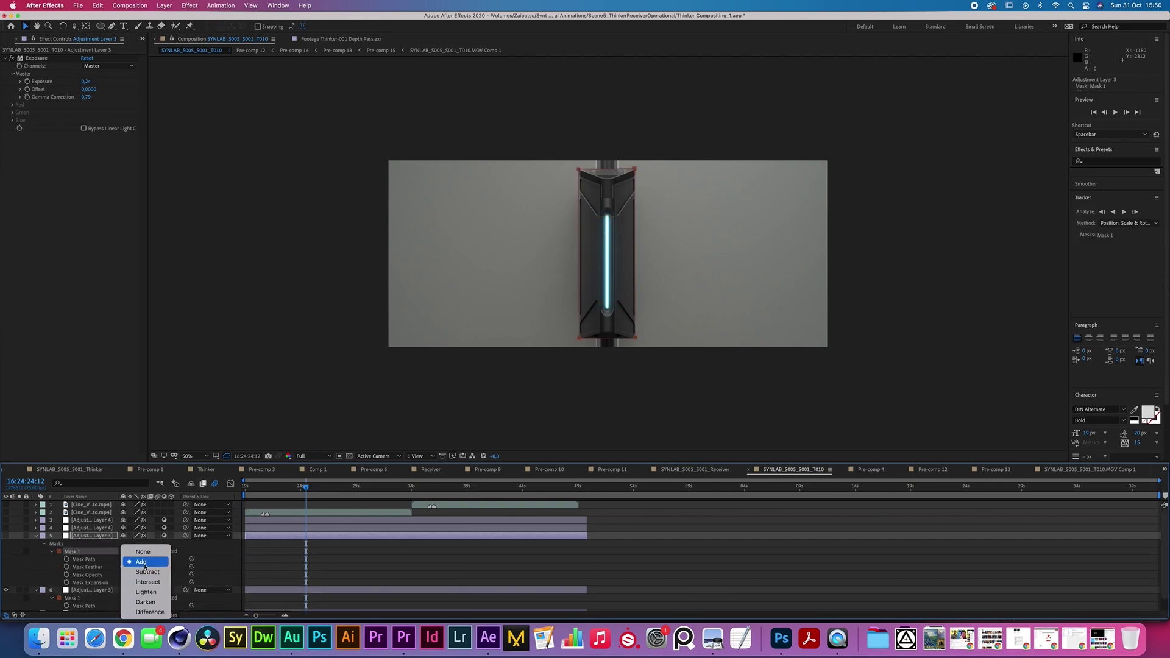
pyautogui.click(134, 571)
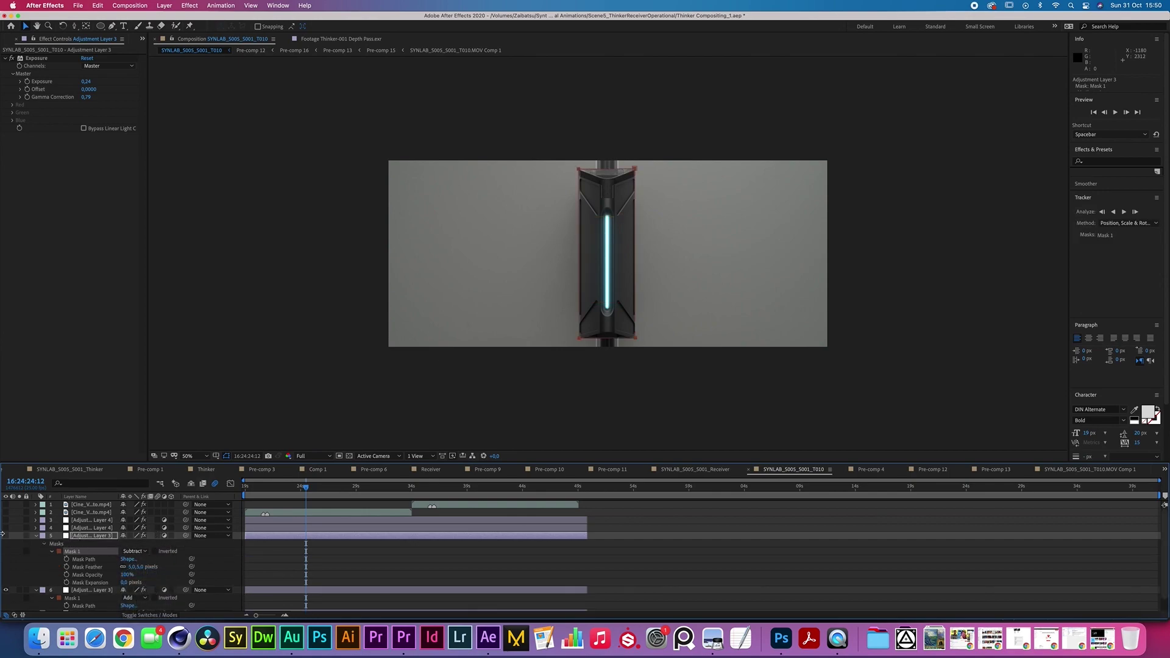
pyautogui.click(620, 341)
pyautogui.click(242, 195)
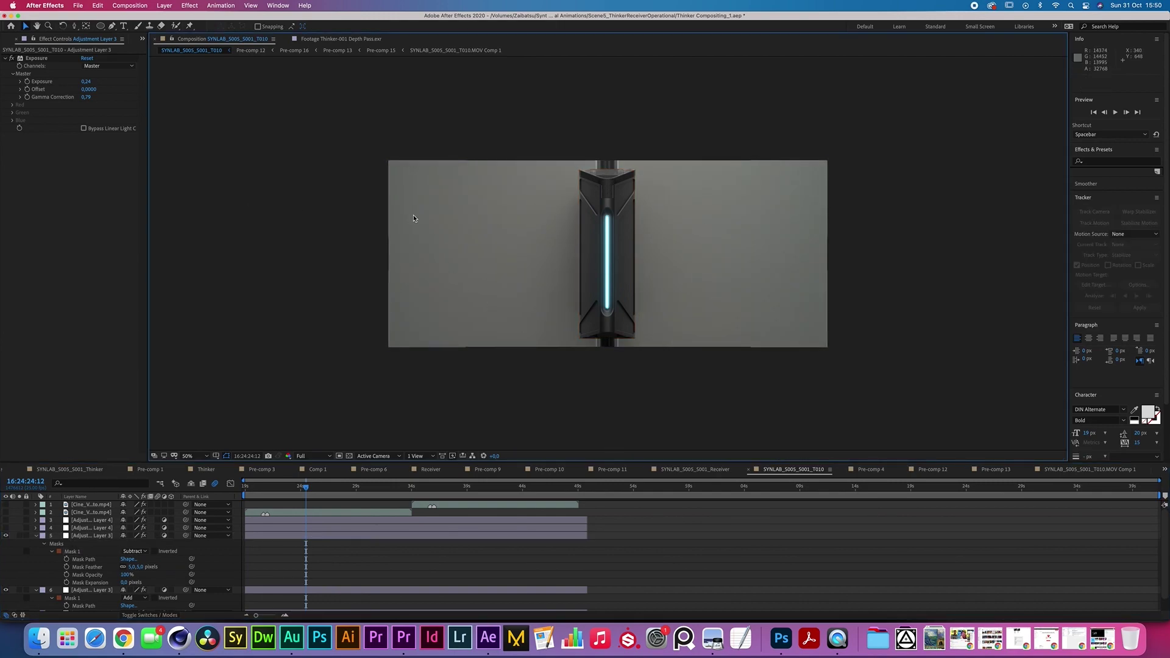
# Turn on Adjustment Layer 4 with its 522-pixel feathered mask as a vignette
pyautogui.click(94, 535)
pyautogui.click(92, 527)
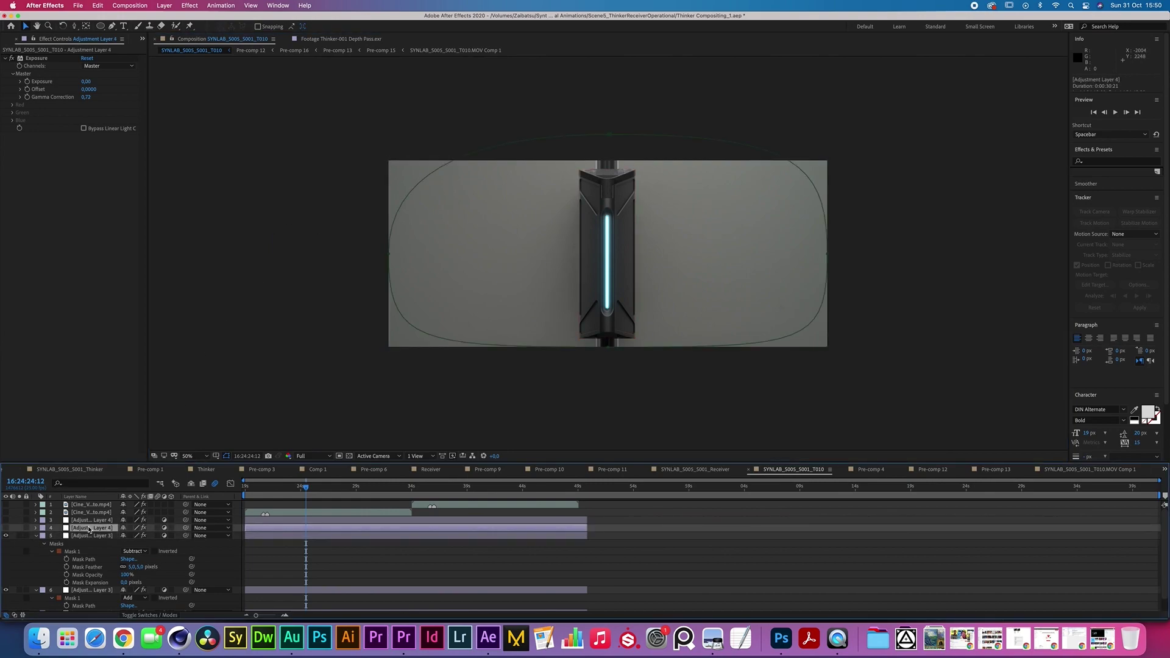
pyautogui.click(371, 421)
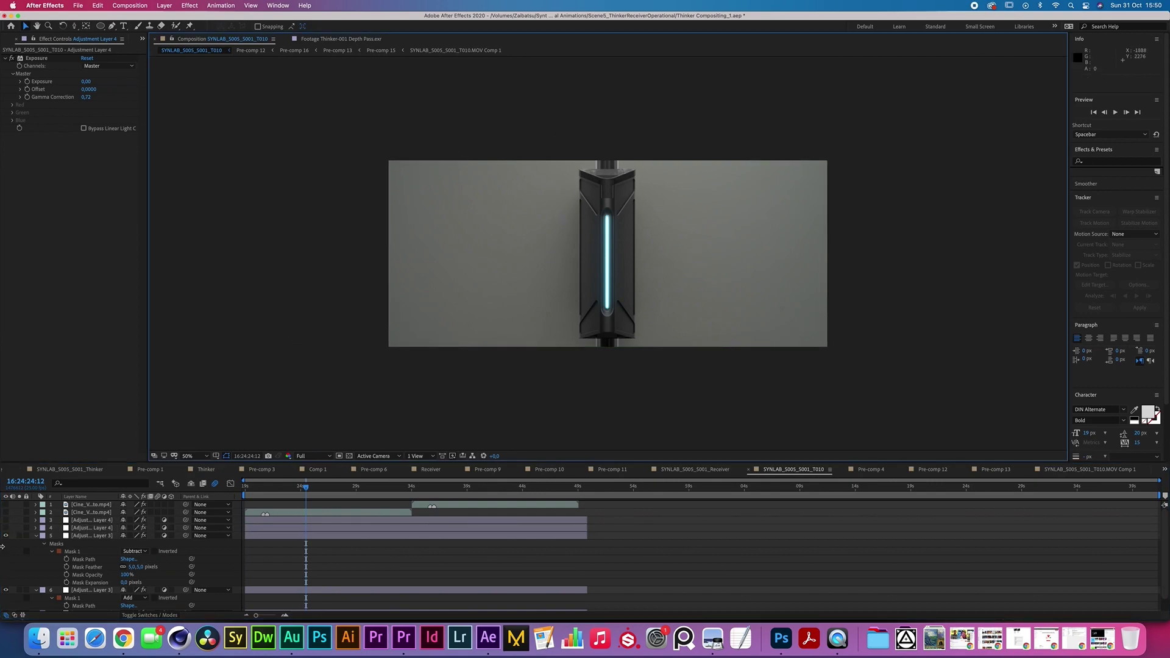
pyautogui.click(84, 528)
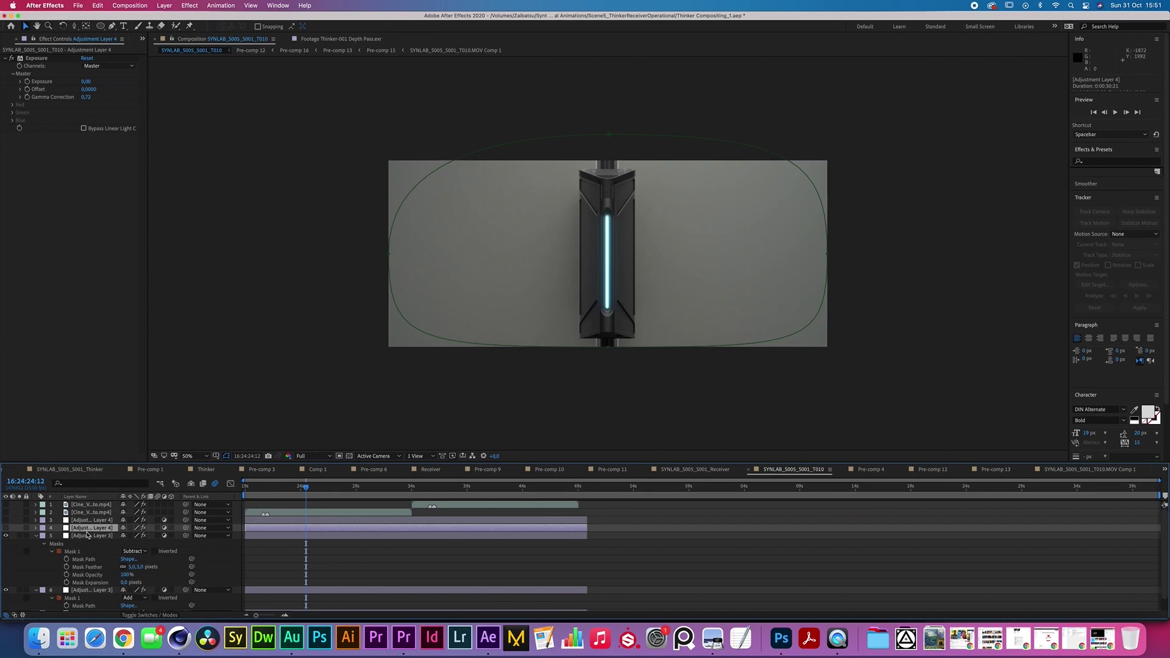
pyautogui.press('f')
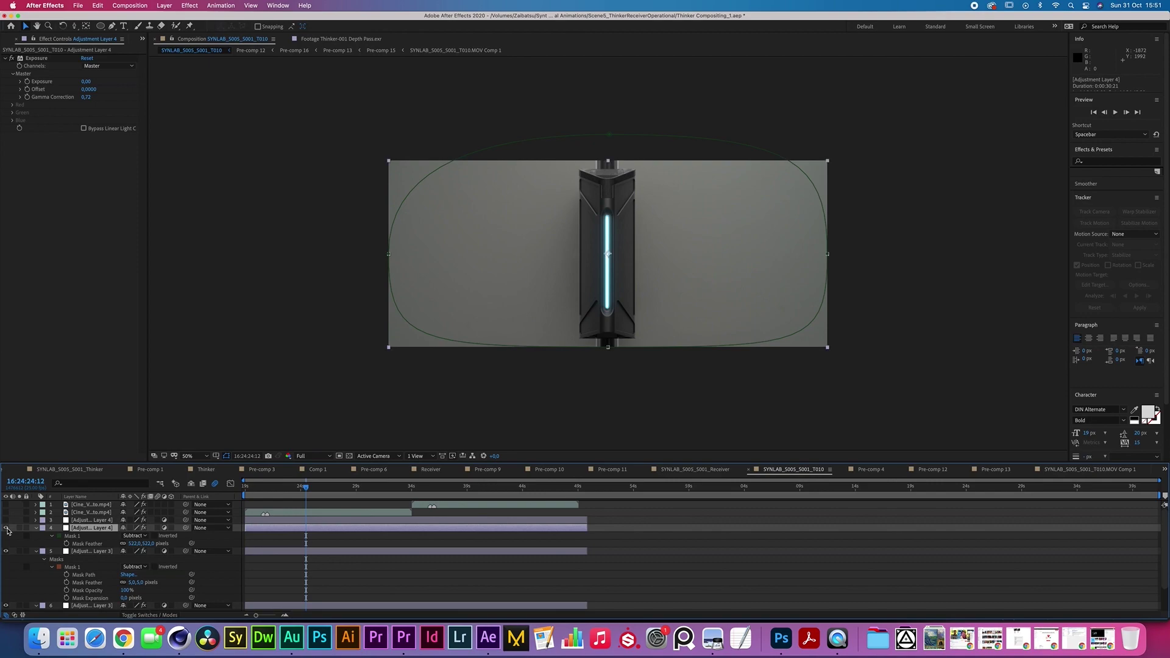
pyautogui.click(6, 528)
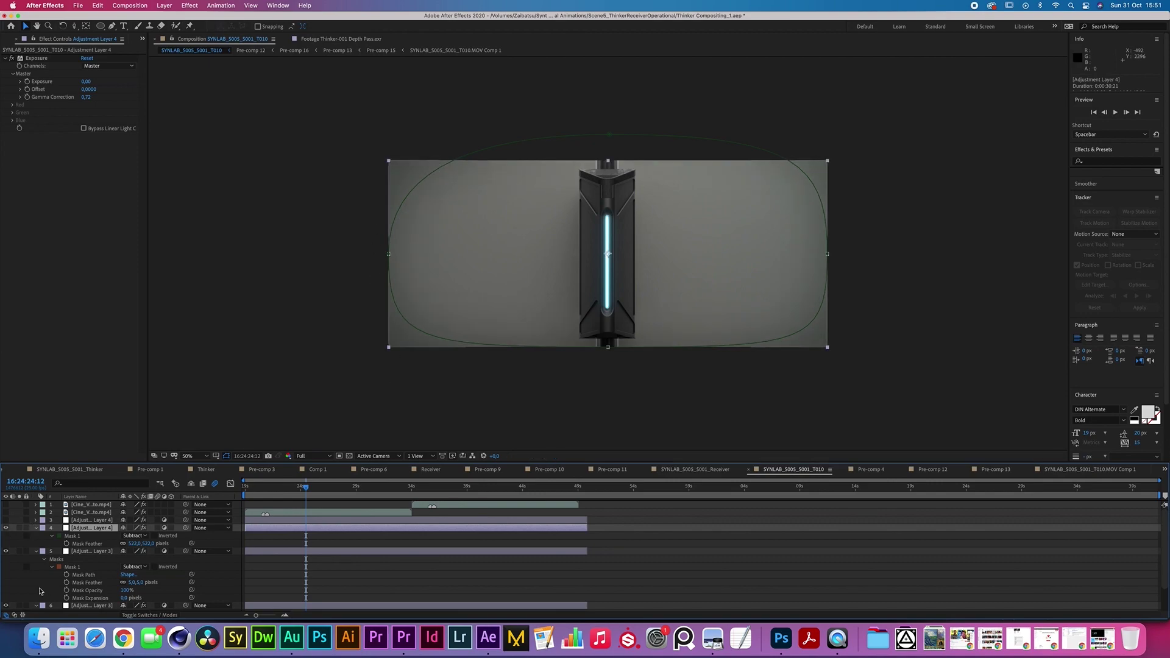
# Turn on layer 3's radial blur and view the result
pyautogui.click(399, 398)
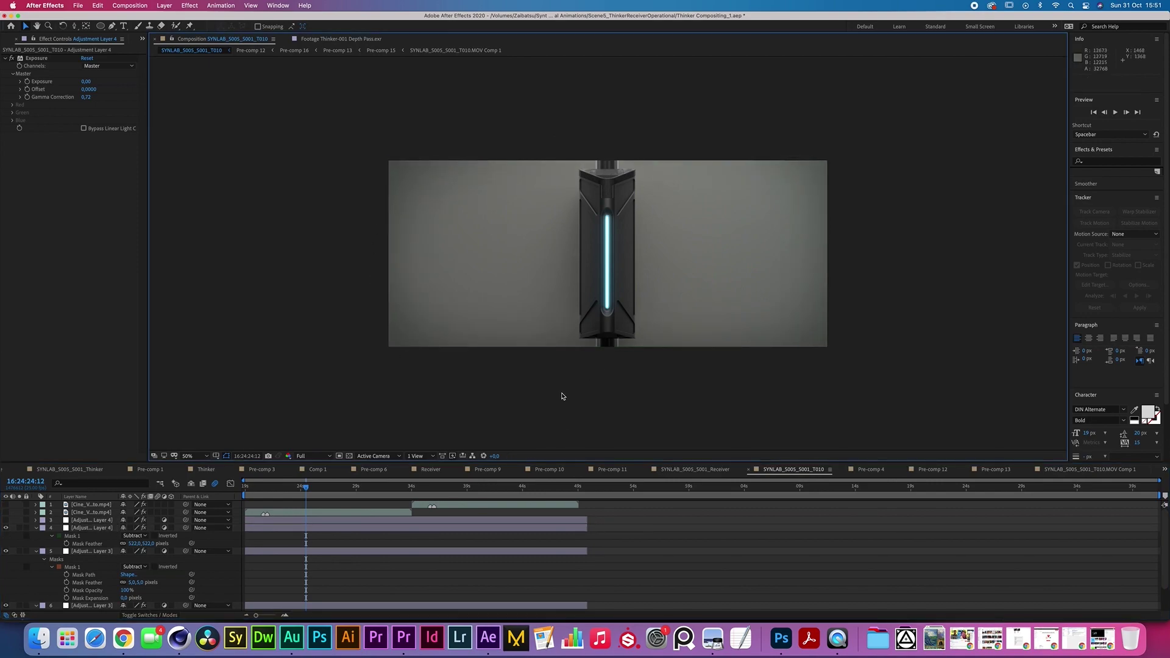
pyautogui.click(99, 520)
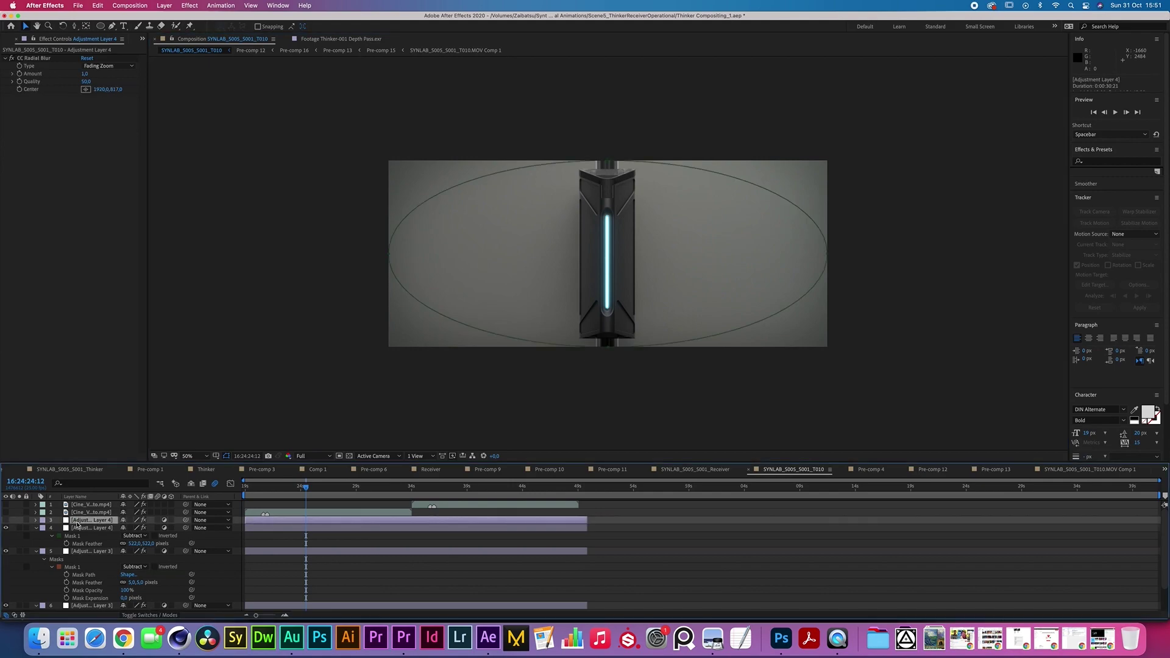
pyautogui.click(6, 520)
pyautogui.click(412, 390)
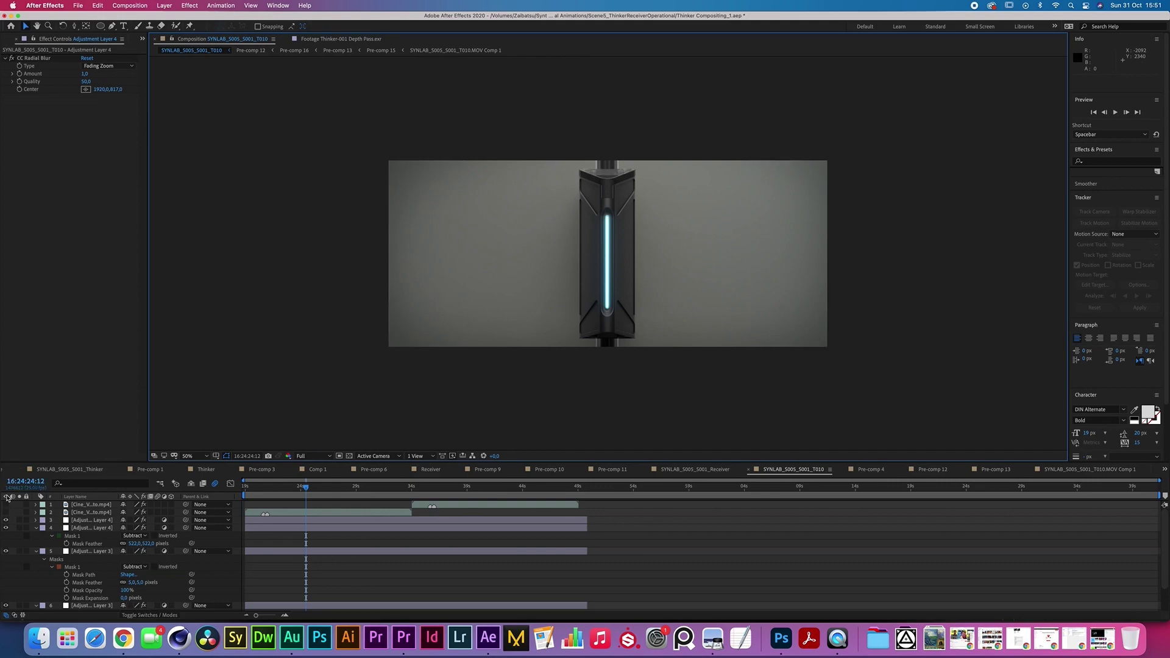
# Enable the two Cine letterbox layers and check the framing, ending at 50% zoom
pyautogui.moveTo(5, 504); pyautogui.dragTo(6, 512)
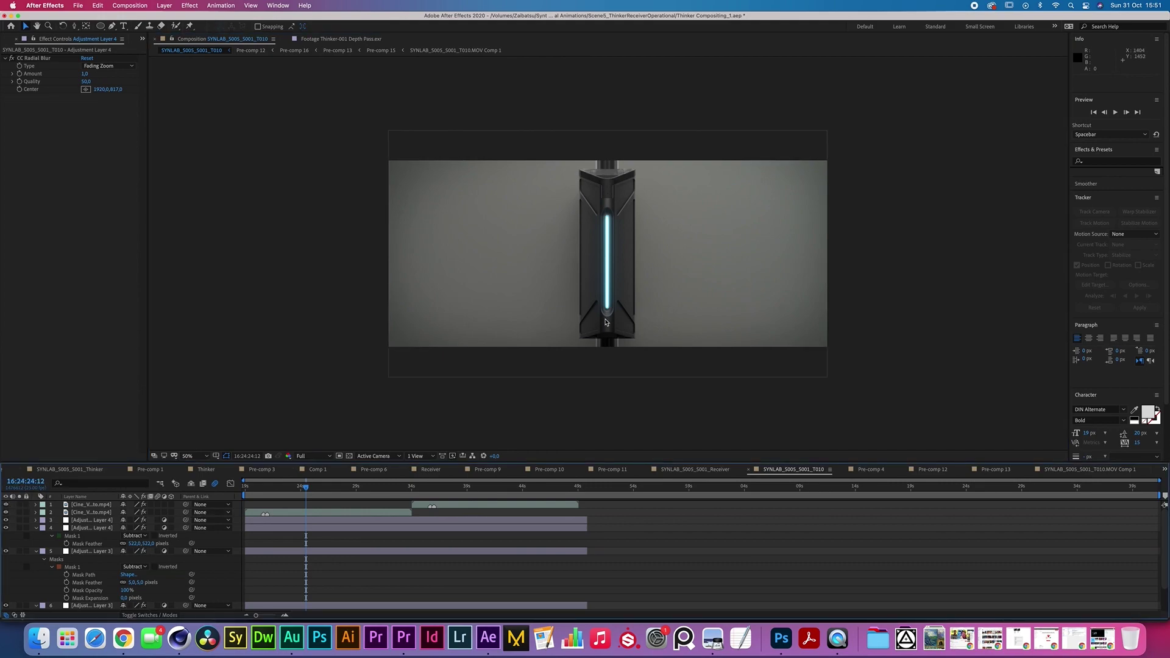
pyautogui.press('/')
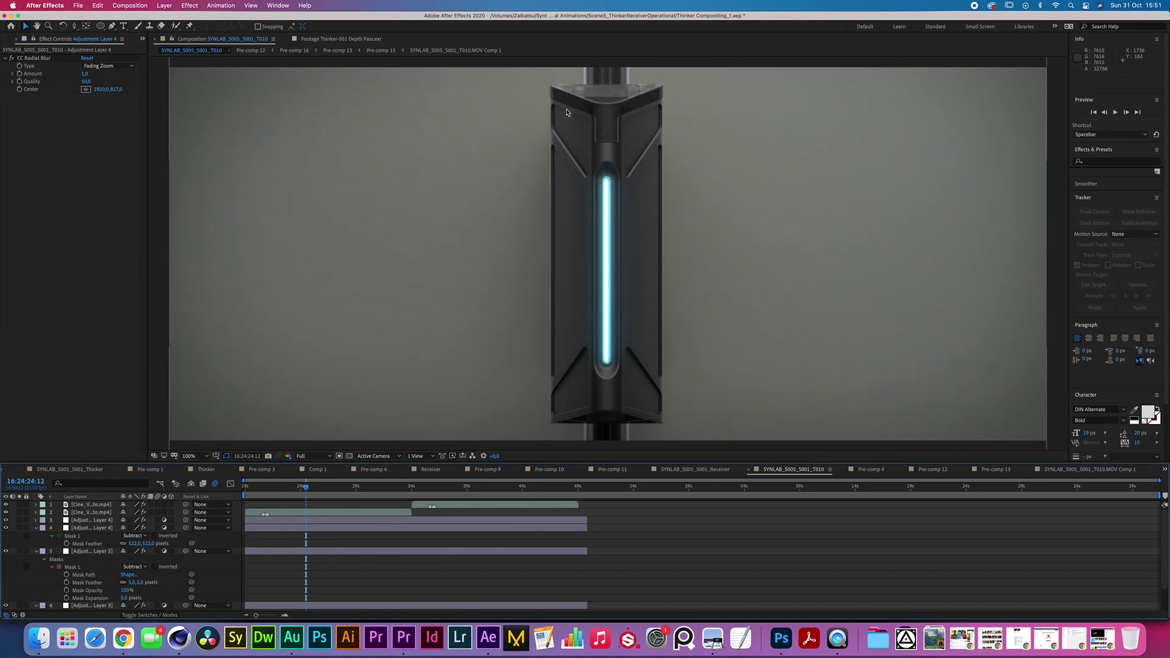
pyautogui.press(',')
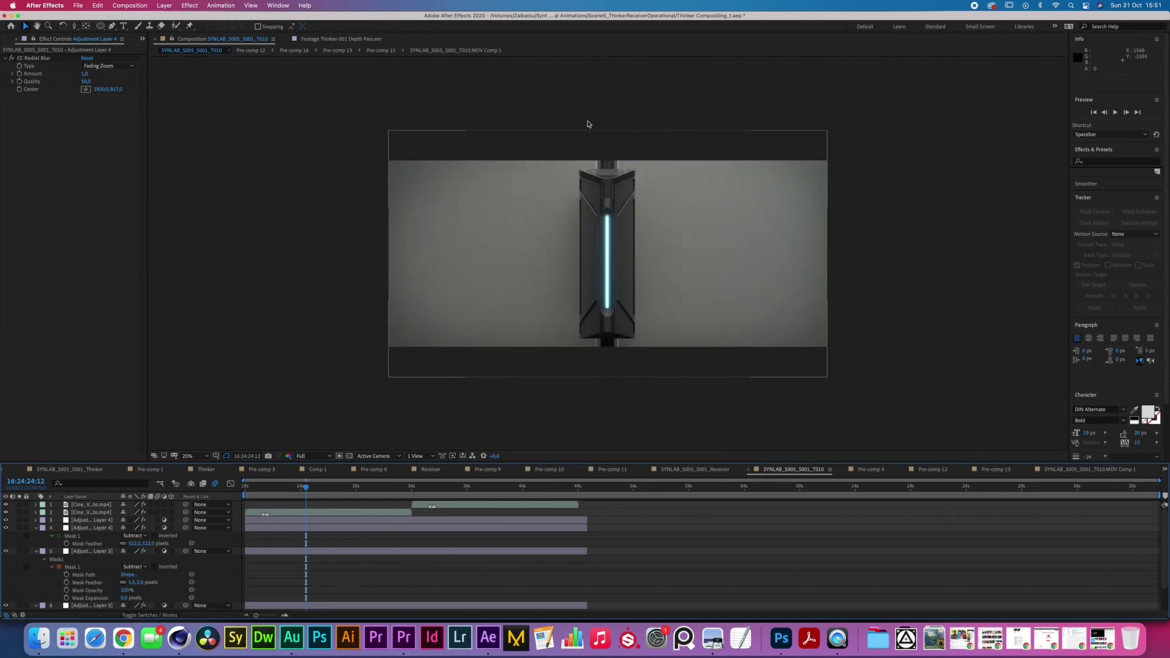
pyautogui.press(',')
pyautogui.press('.')
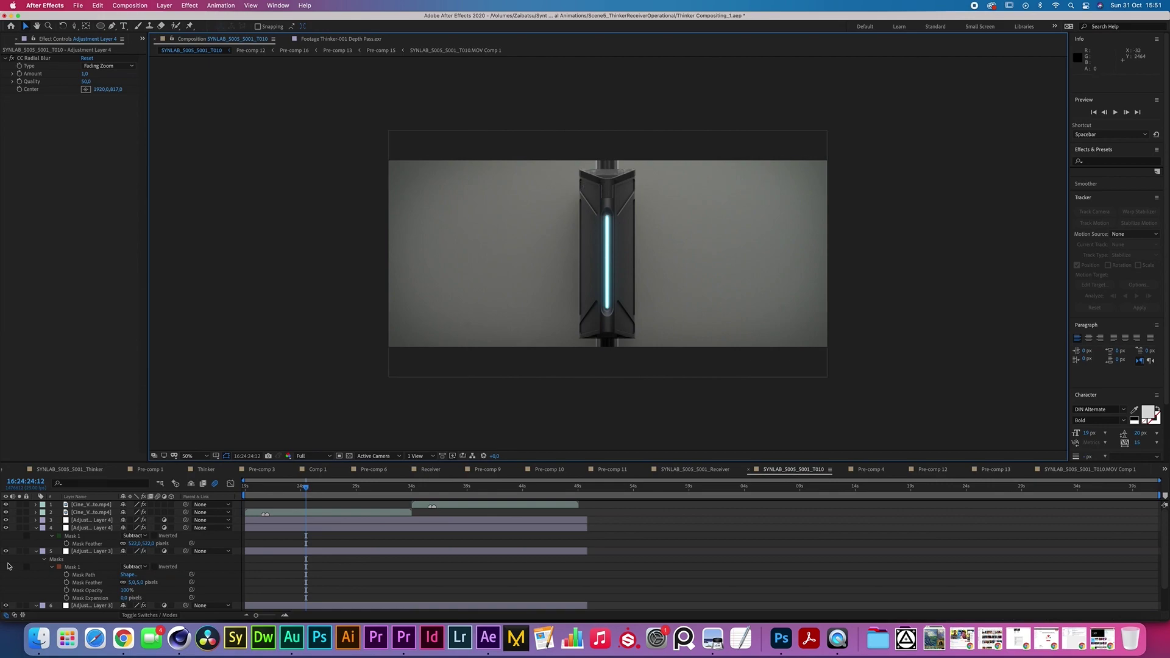
# Collapse the three expanded layer masks in the timeline
pyautogui.click(36, 528)
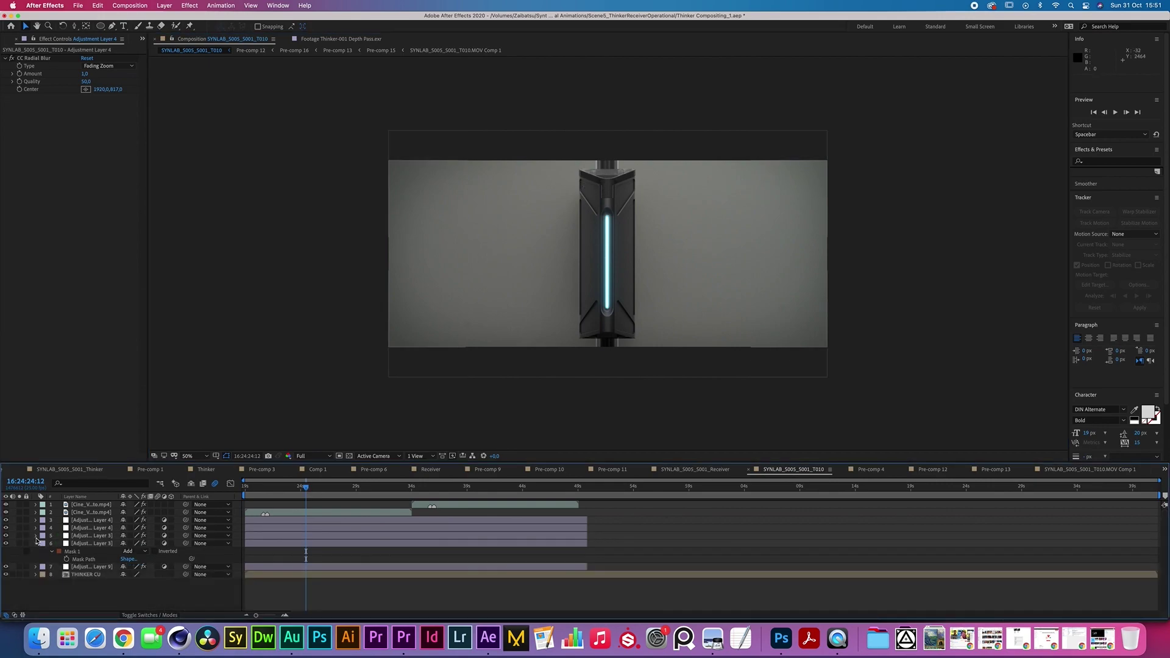
pyautogui.click(35, 535)
pyautogui.click(36, 543)
# Compare the settings of the two Exposure adjustment layers, then deselect all layers
pyautogui.click(89, 537)
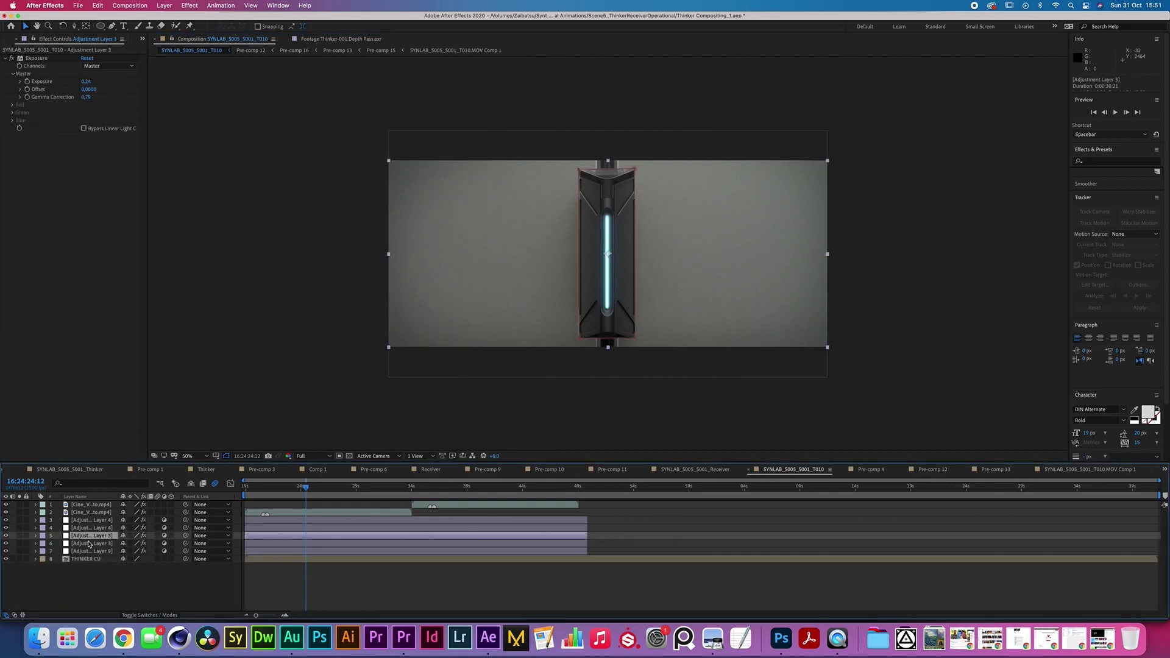
pyautogui.click(89, 543)
pyautogui.click(89, 536)
pyautogui.click(89, 544)
pyautogui.click(89, 536)
pyautogui.click(89, 545)
pyautogui.click(89, 536)
pyautogui.click(91, 579)
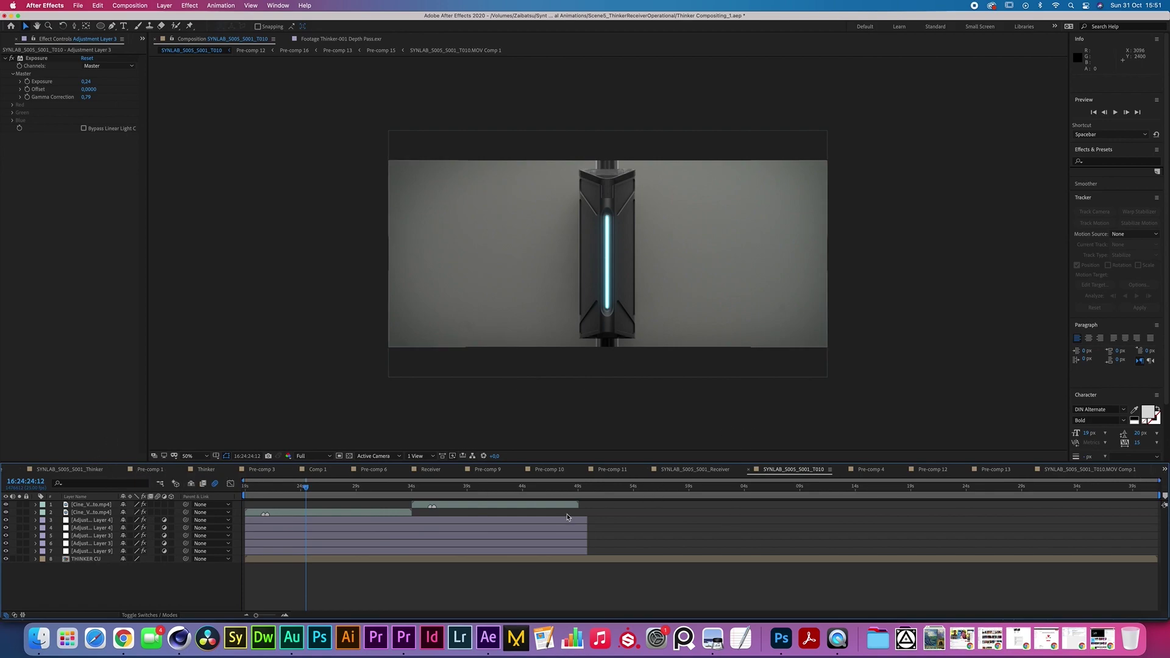
# Check the Scene5 folder of MOV shots in Finder, then return to After Effects
pyautogui.click(38, 637)
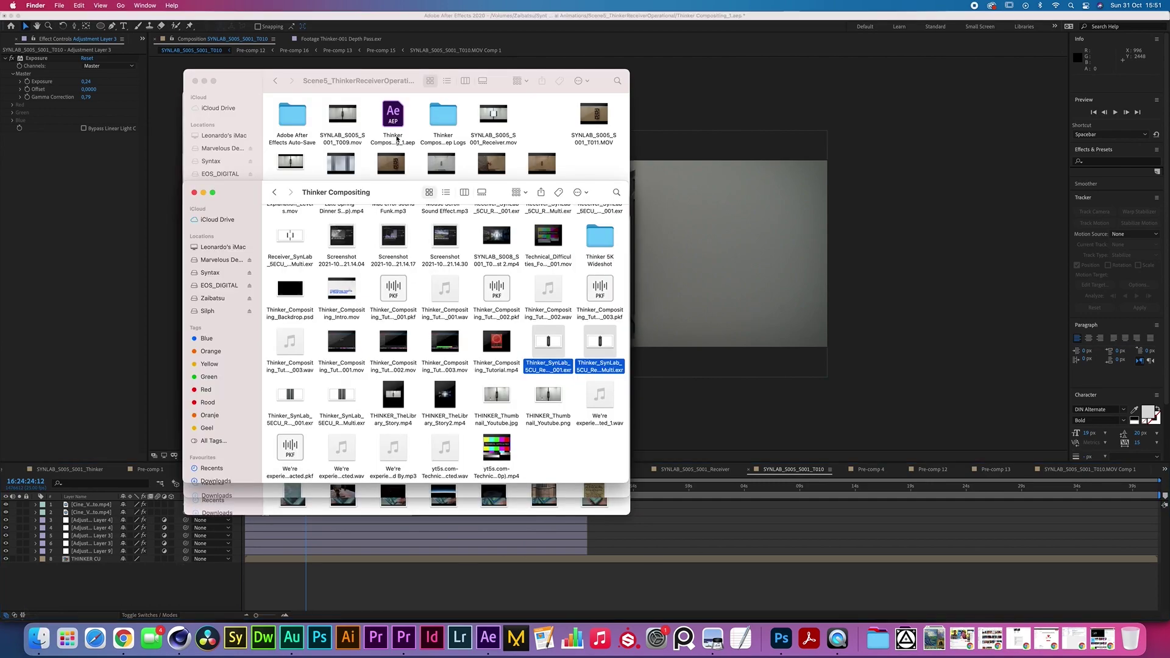
pyautogui.click(413, 146)
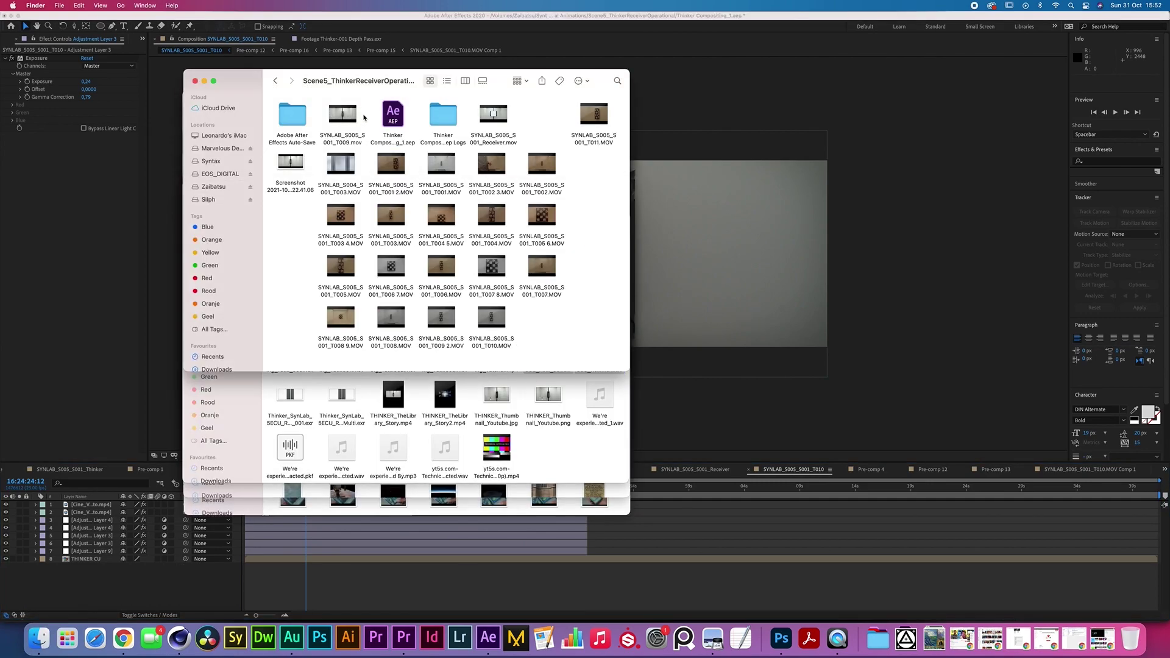
pyautogui.click(75, 192)
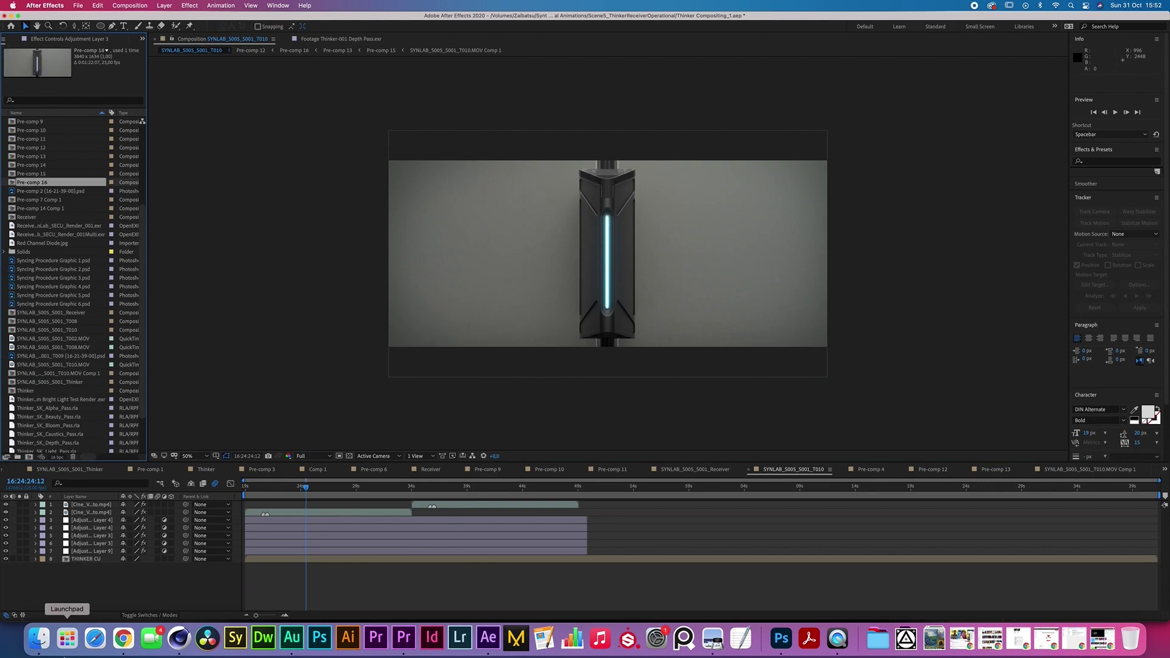
# Add SYNLAB_S005_S001_T009.mov as the top layer, compare it on and off, and leave it hidden
pyautogui.moveTo(54, 364); pyautogui.dragTo(92, 504)
pyautogui.click(6, 505)
pyautogui.click(6, 505)
pyautogui.click(6, 505)
pyautogui.click(6, 505)
pyautogui.click(6, 505)
pyautogui.click(7, 505)
pyautogui.click(6, 505)
pyautogui.click(6, 505)
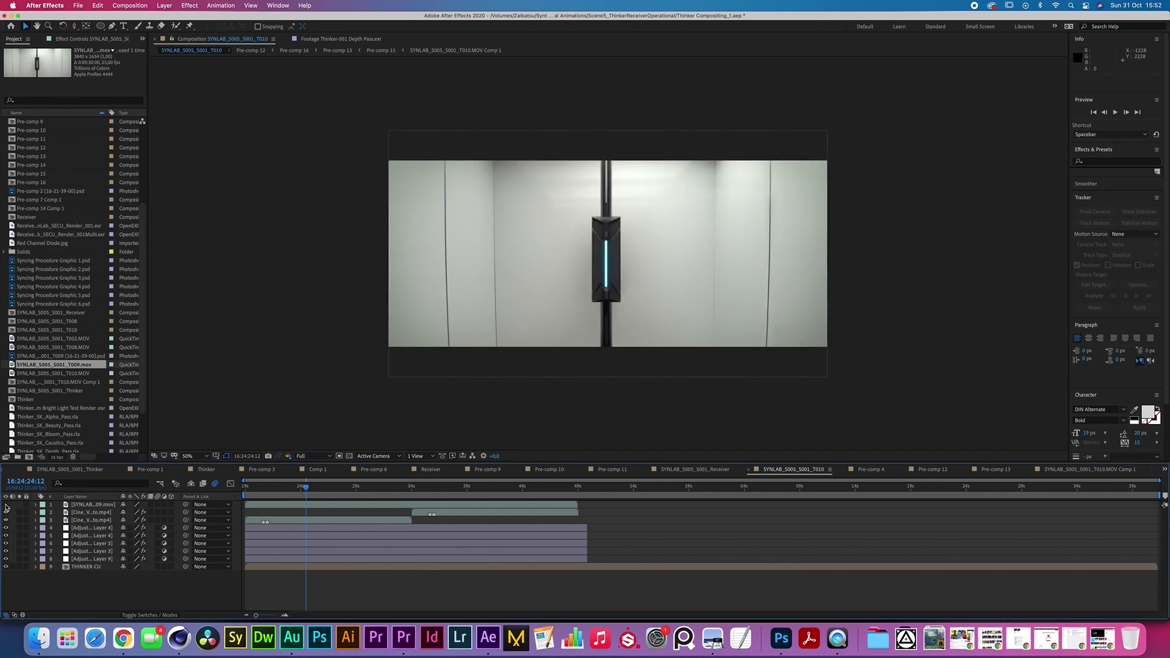
pyautogui.click(6, 505)
pyautogui.click(6, 505)
pyautogui.click(7, 505)
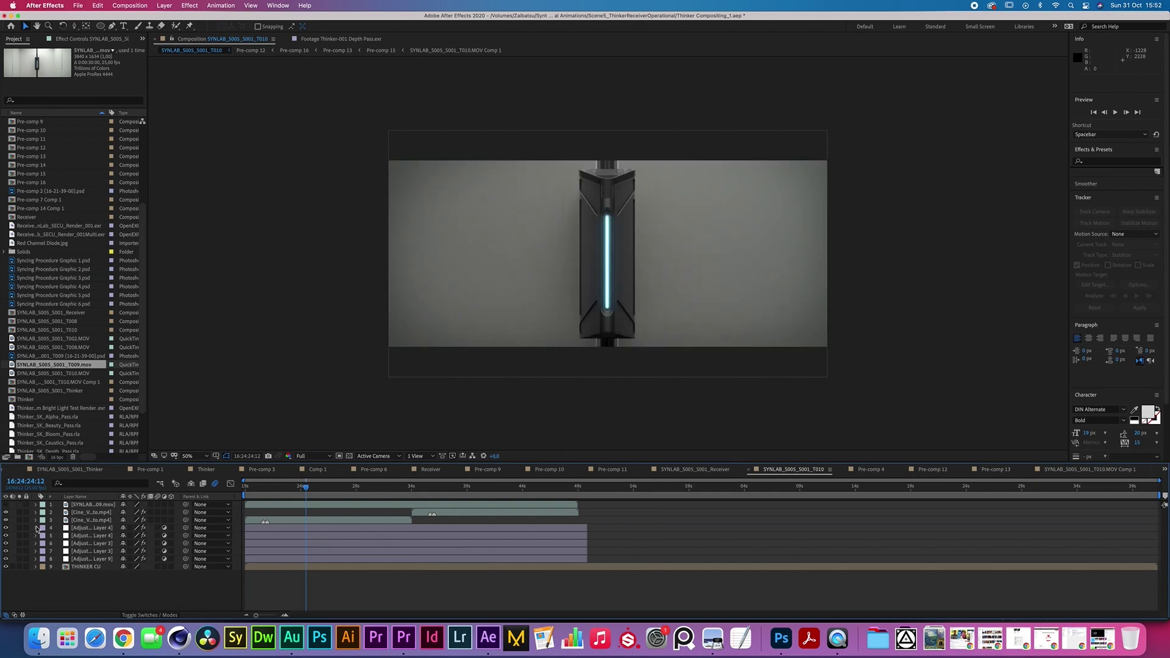
pyautogui.click(86, 543)
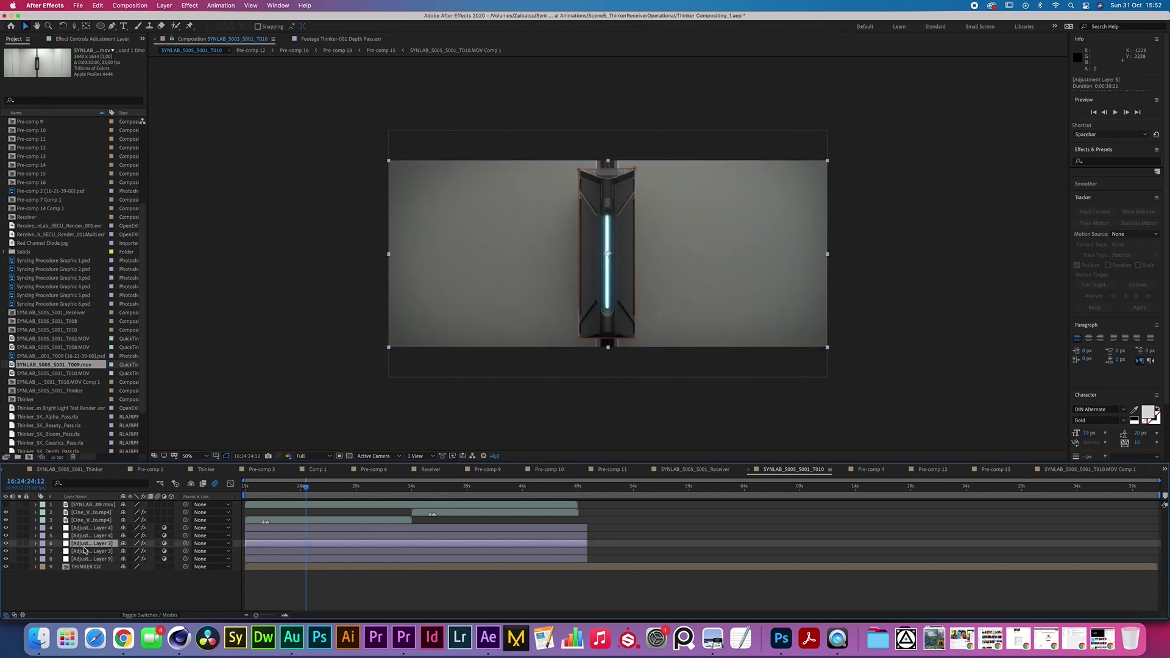
# Go down through THINKER CU and Pre-comp 13 into Pre-comp 15 and select its bottom footage layer
pyautogui.doubleClick(85, 567)
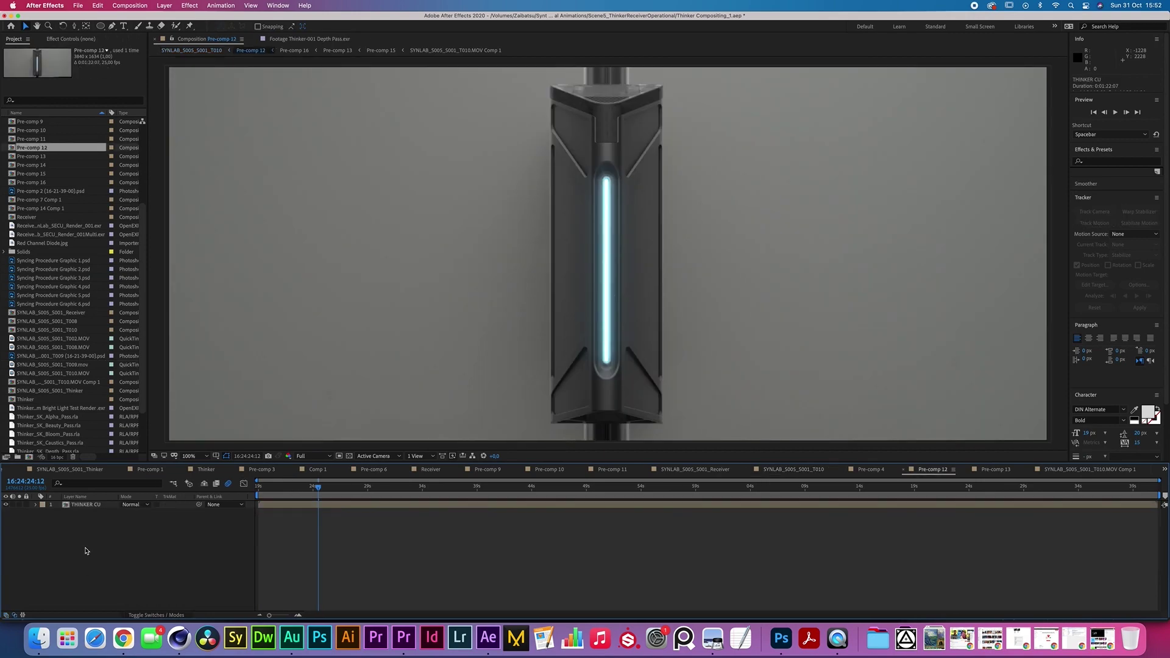
pyautogui.click(91, 505)
pyautogui.doubleClick(92, 505)
pyautogui.doubleClick(94, 528)
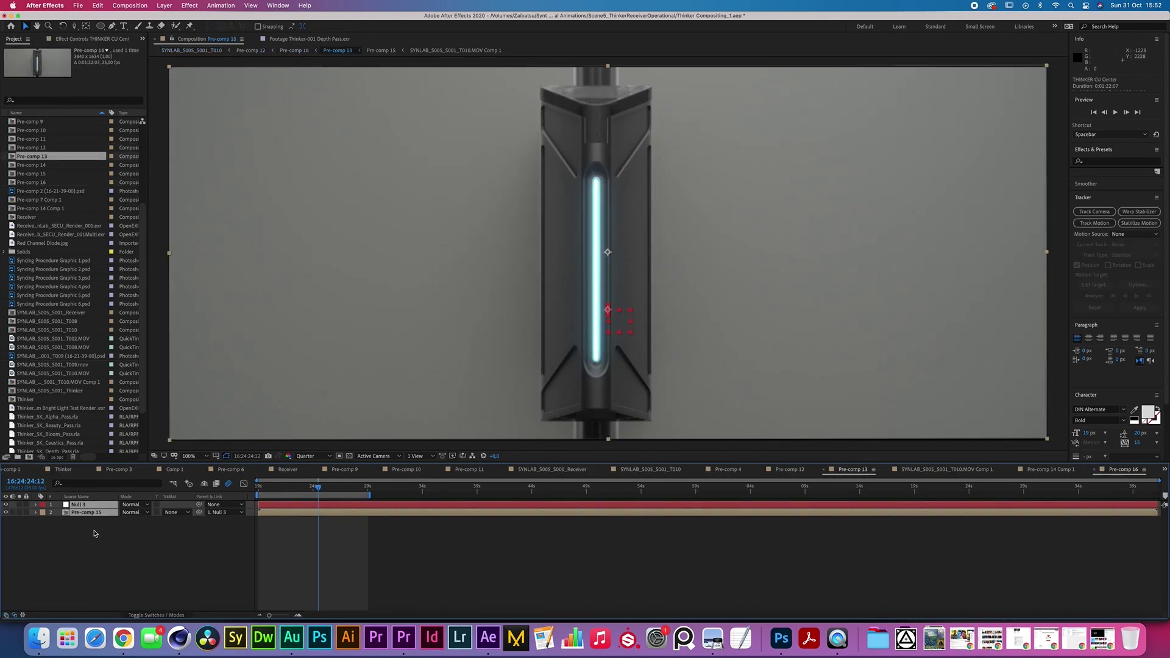
pyautogui.doubleClick(86, 512)
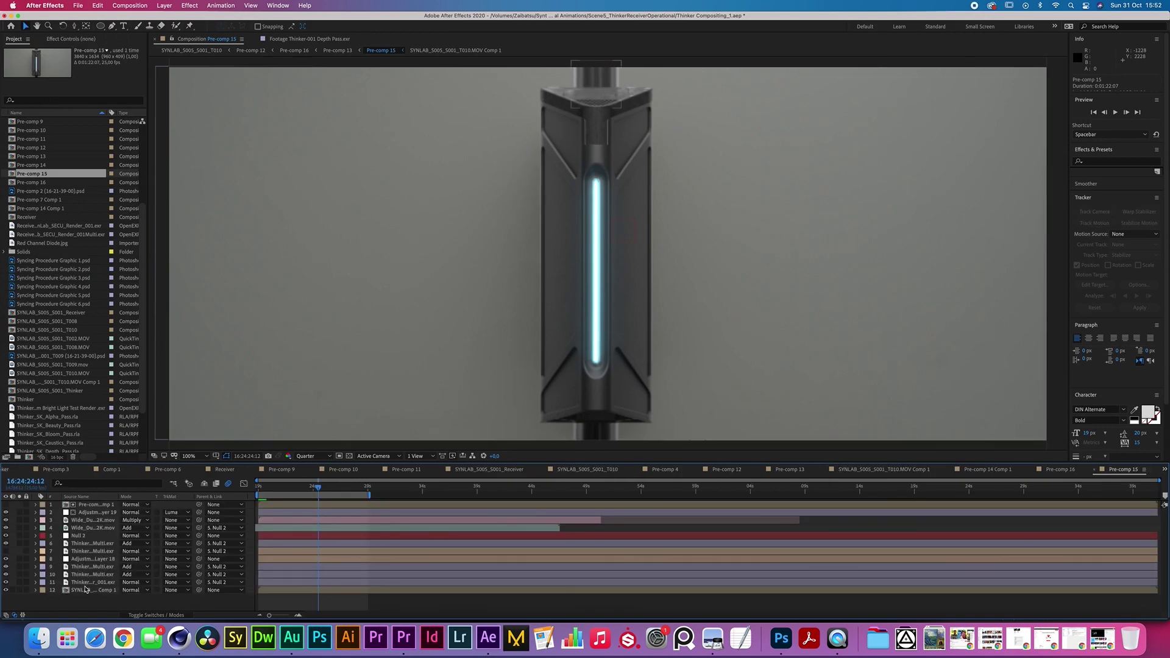
pyautogui.click(87, 590)
# Apply Color Correction > Exposure to the footage layer with Exposure set to 1.25
pyautogui.click(177, 7)
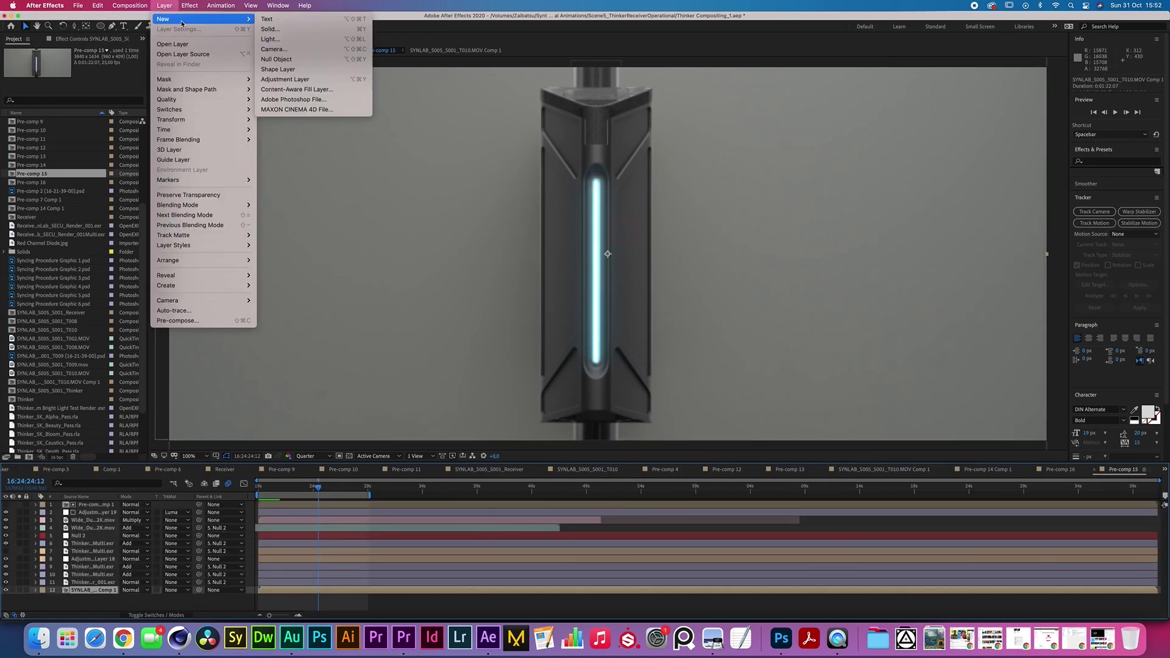
pyautogui.moveTo(186, 8)
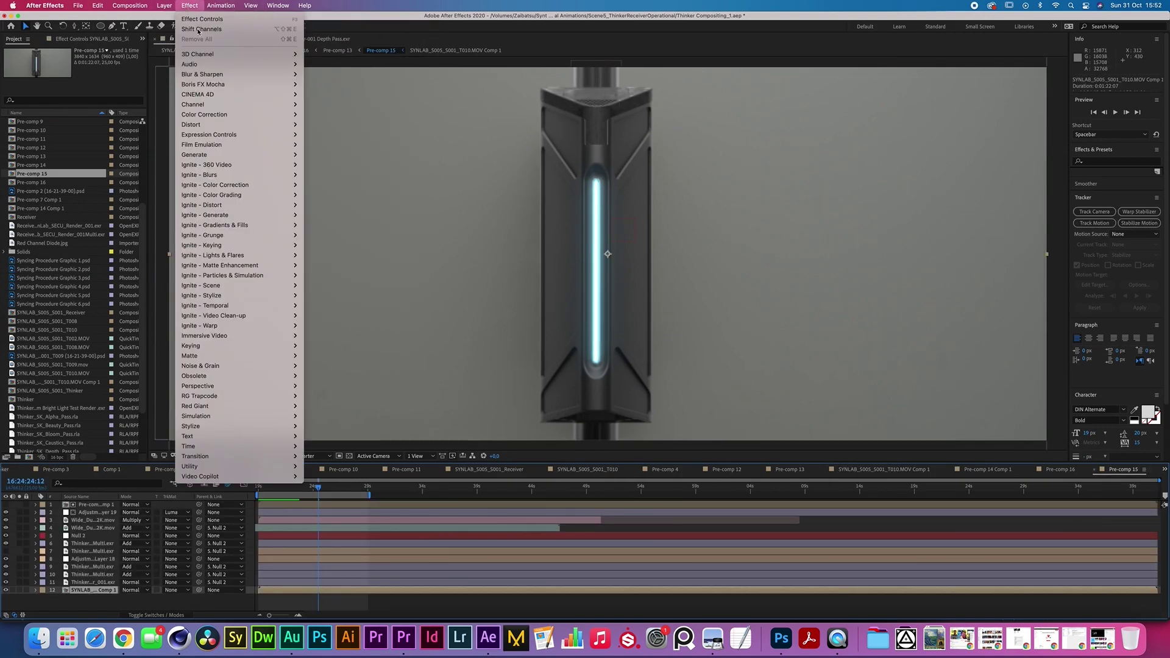
pyautogui.moveTo(224, 114)
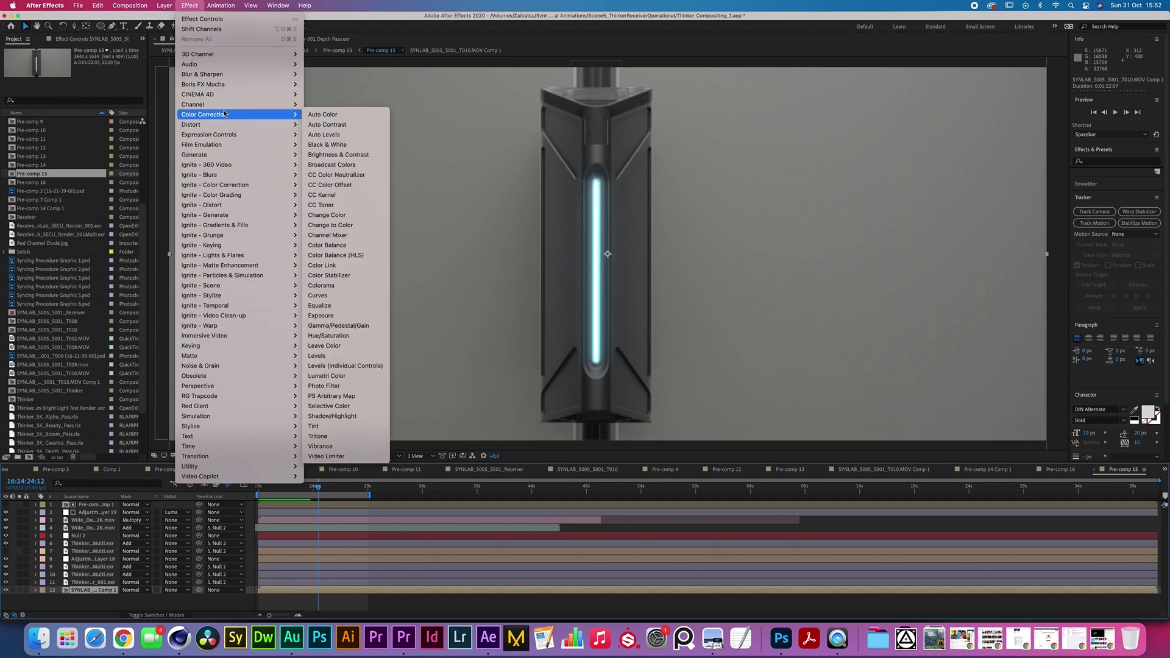
pyautogui.click(374, 316)
pyautogui.moveTo(87, 82); pyautogui.dragTo(145, 85)
pyautogui.press(',')
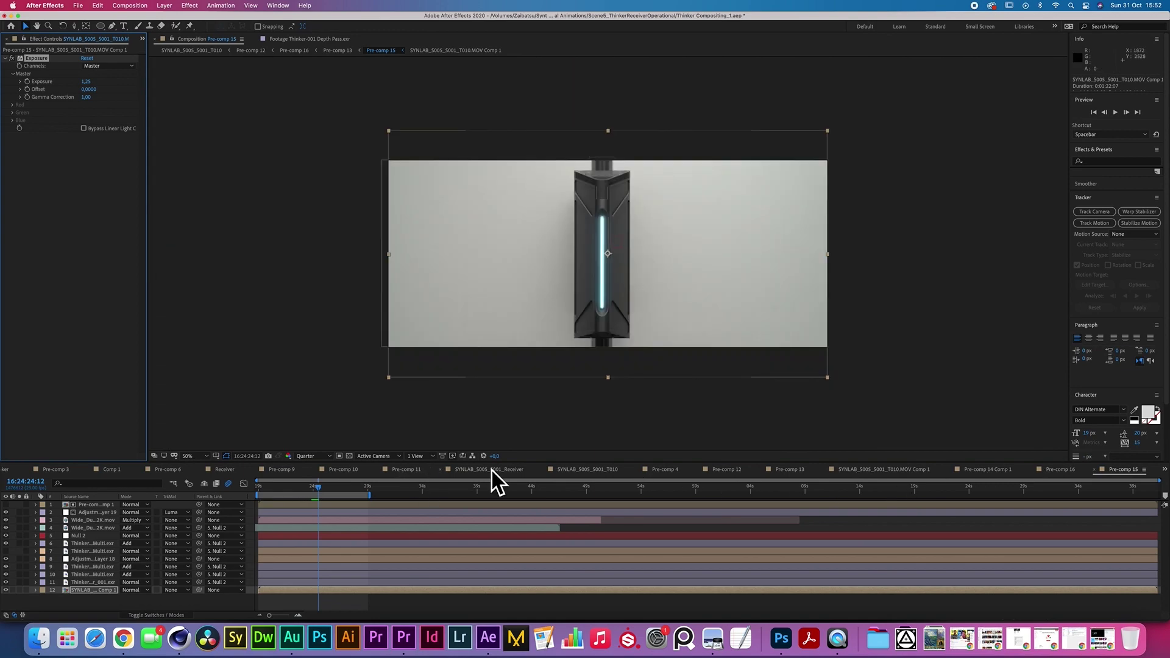
# Back in SYNLAB_S005_S001_T010, toggle the room layer to compare the background brightness
pyautogui.click(587, 469)
pyautogui.click(6, 505)
pyautogui.click(6, 505)
# Compare with the T009 room layer once more, deselect THINKER CU, and leave T009 hidden
pyautogui.click(7, 505)
pyautogui.click(7, 504)
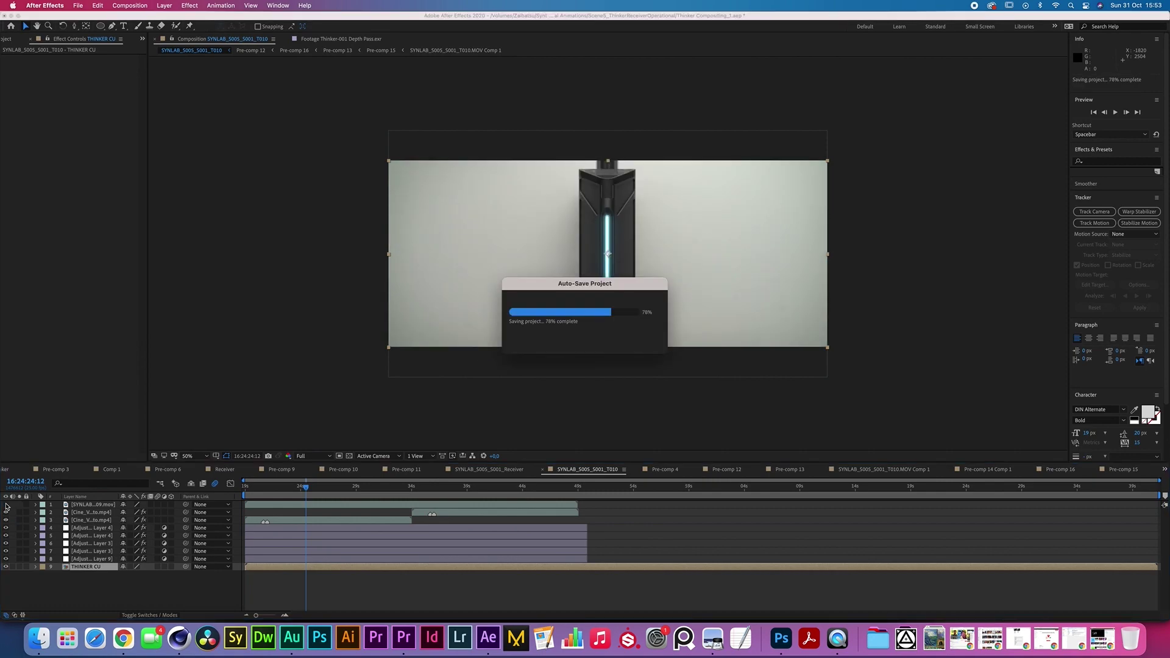
pyautogui.click(426, 408)
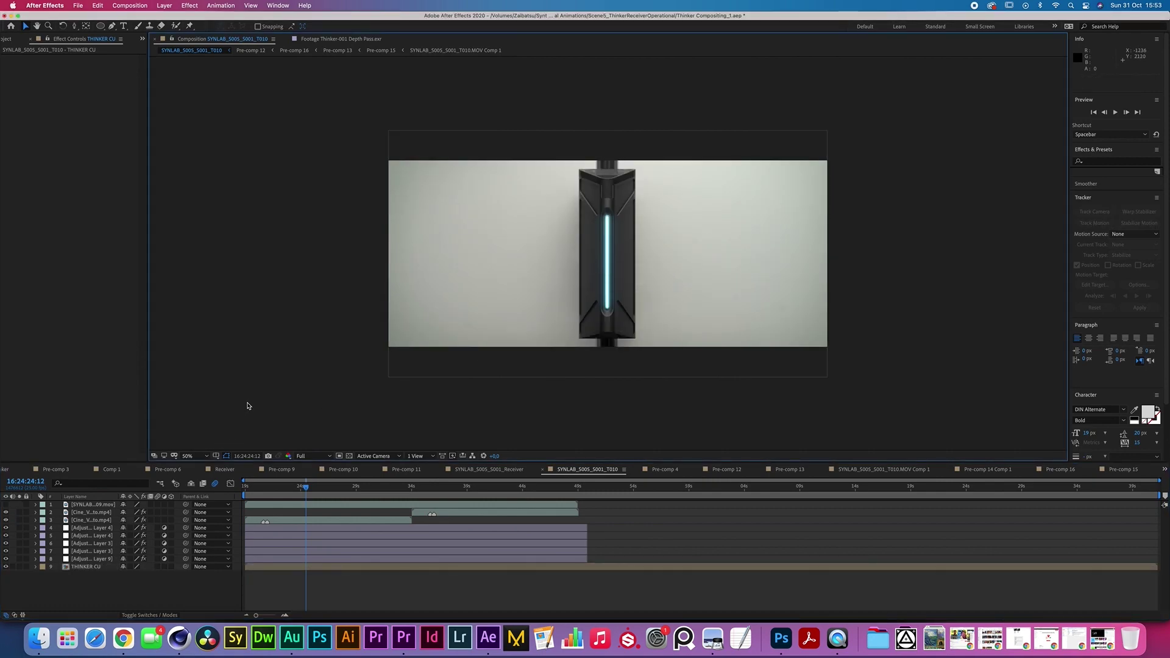
pyautogui.click(6, 504)
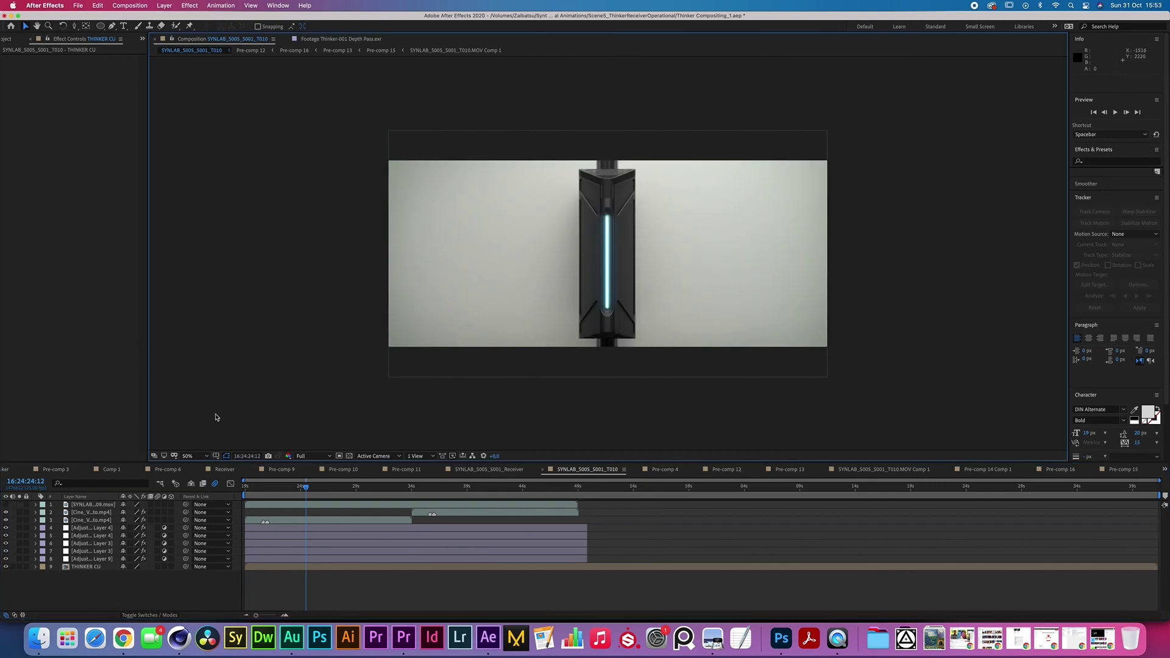